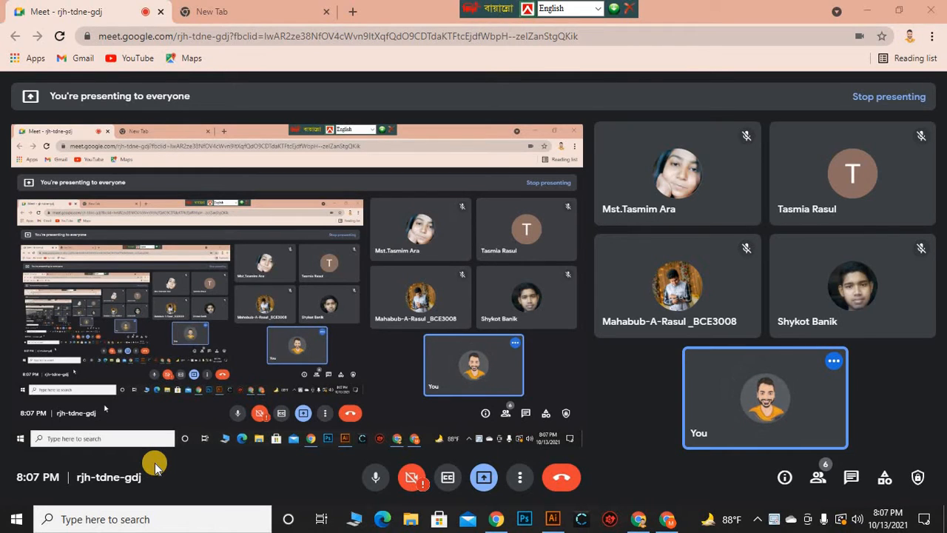
# Mute and unmute the microphone in the Google Meet call, leaving it on, and switch to Adobe Illustrator
pyautogui.click(373, 485)
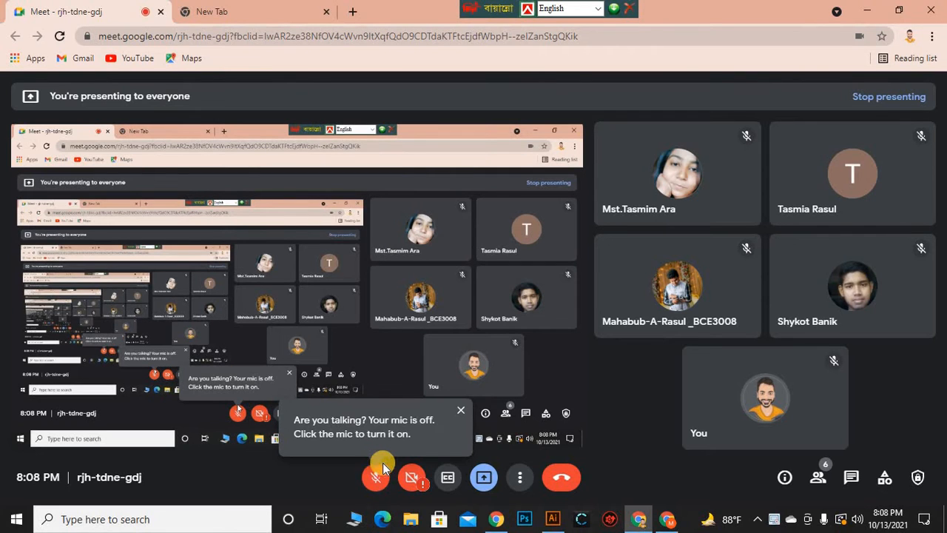
pyautogui.click(368, 480)
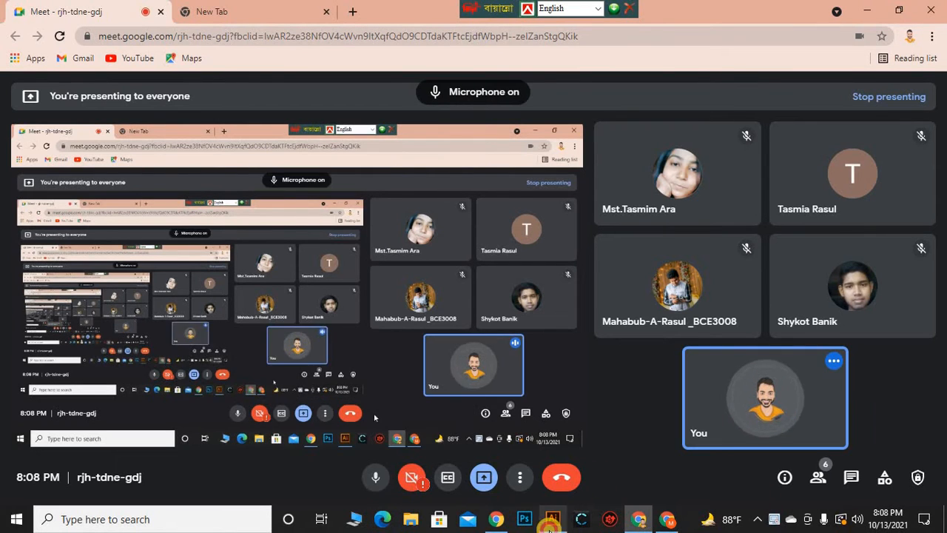
pyautogui.click(552, 519)
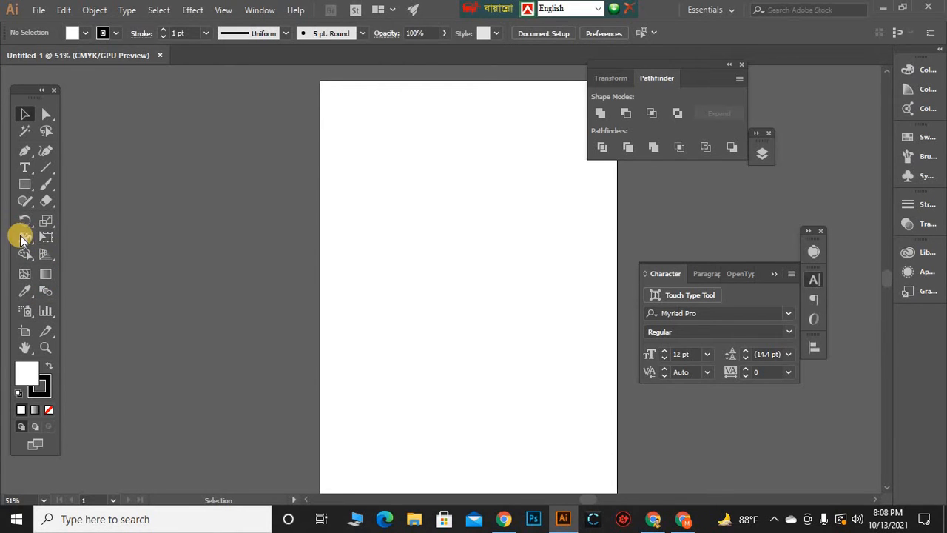
# Examine which attributes the Eyedropper tool picks up and applies in its options, leaving them as they are
pyautogui.click(24, 294)
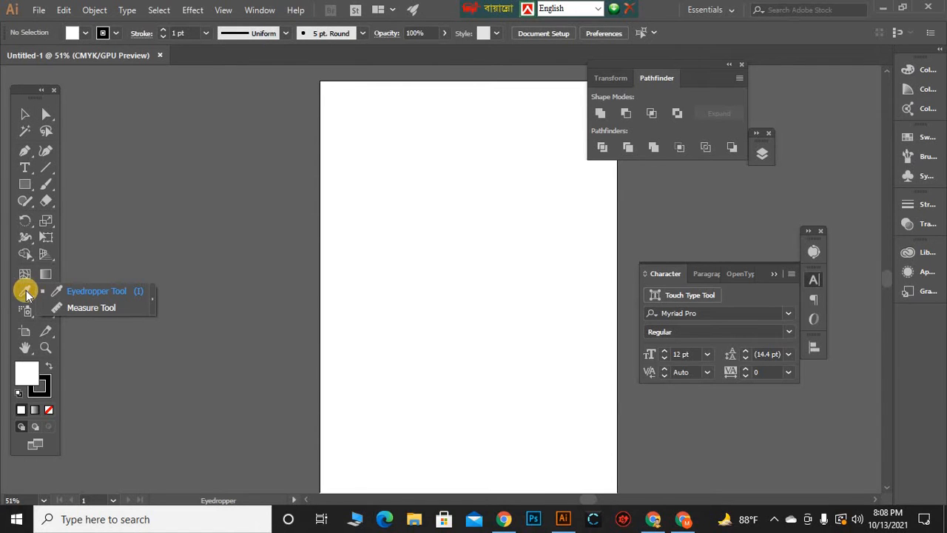
pyautogui.doubleClick(26, 294)
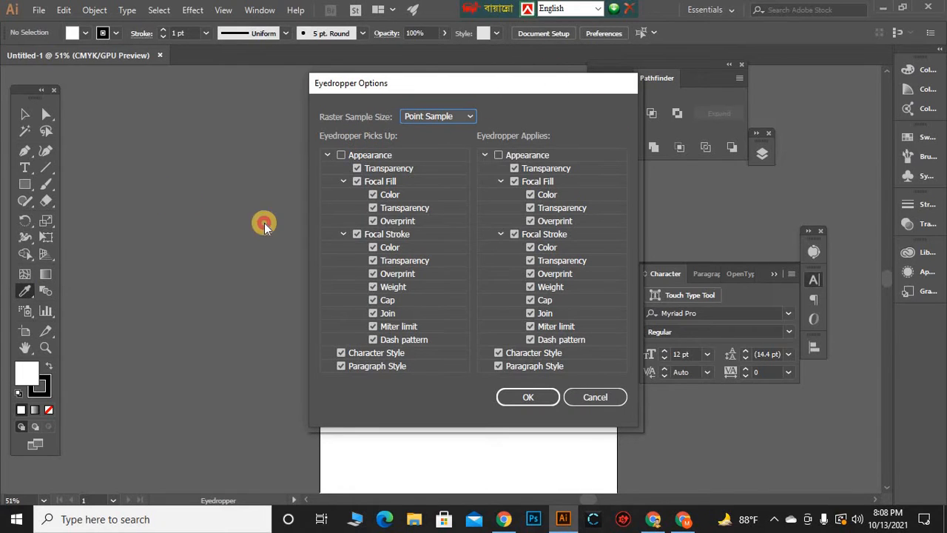
pyautogui.click(574, 392)
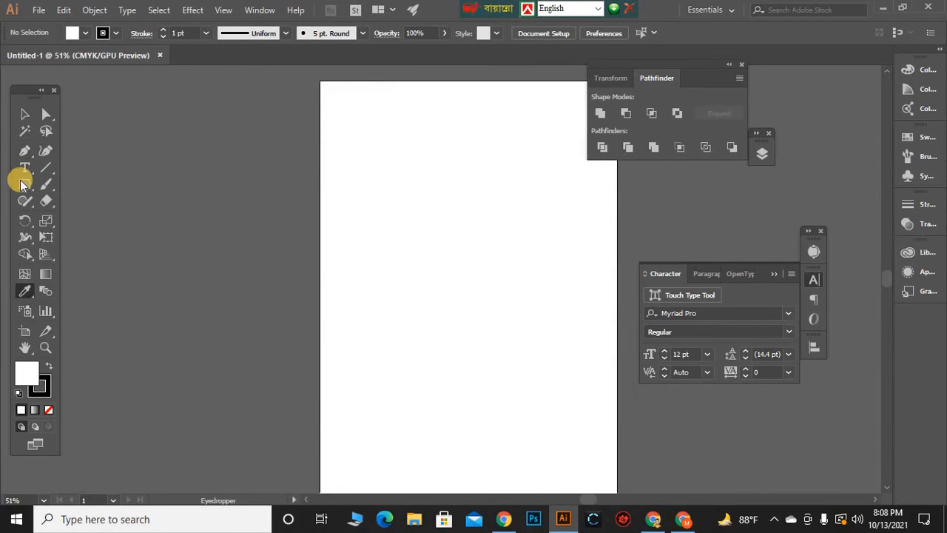
# Draw five upright rectangles of different widths and heights scattered across the artboard
pyautogui.press('m')
pyautogui.moveTo(348, 190); pyautogui.dragTo(396, 309)
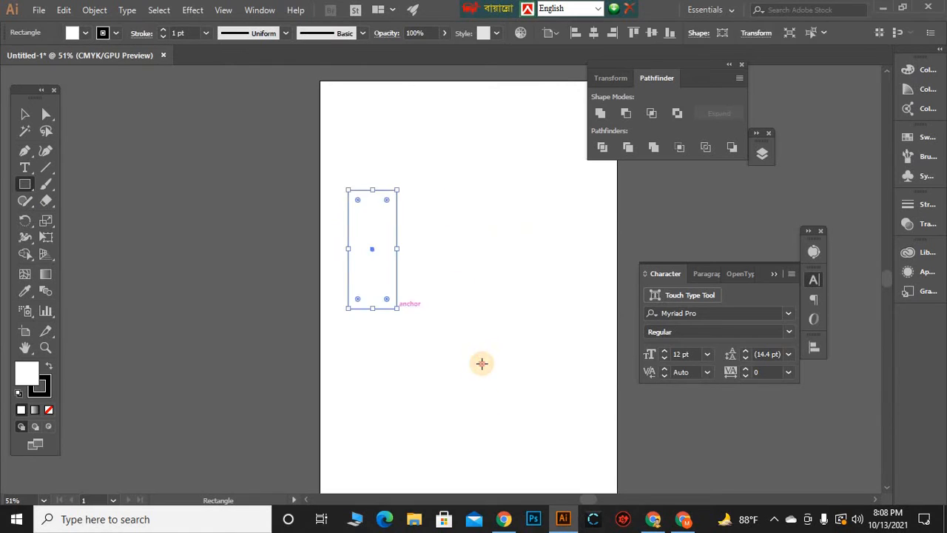
pyautogui.moveTo(435, 208)
pyautogui.mouseDown()
pyautogui.moveTo(478, 333)
pyautogui.moveTo(493, 446)
pyautogui.mouseUp()
pyautogui.moveTo(546, 253); pyautogui.dragTo(567, 338)
pyautogui.moveTo(555, 448); pyautogui.dragTo(556, 500)
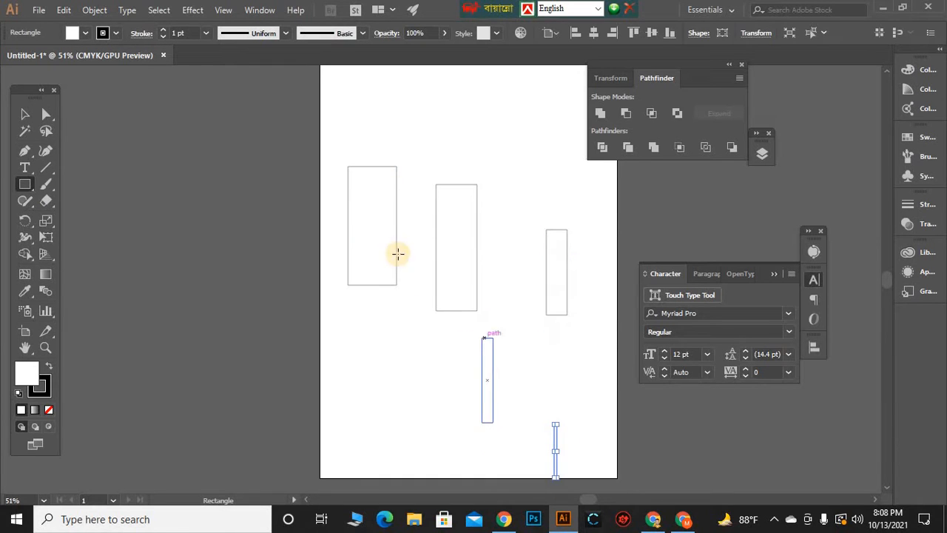
# Fill the two largest rectangles on the left and centre of the artboard with green
pyautogui.click(25, 113)
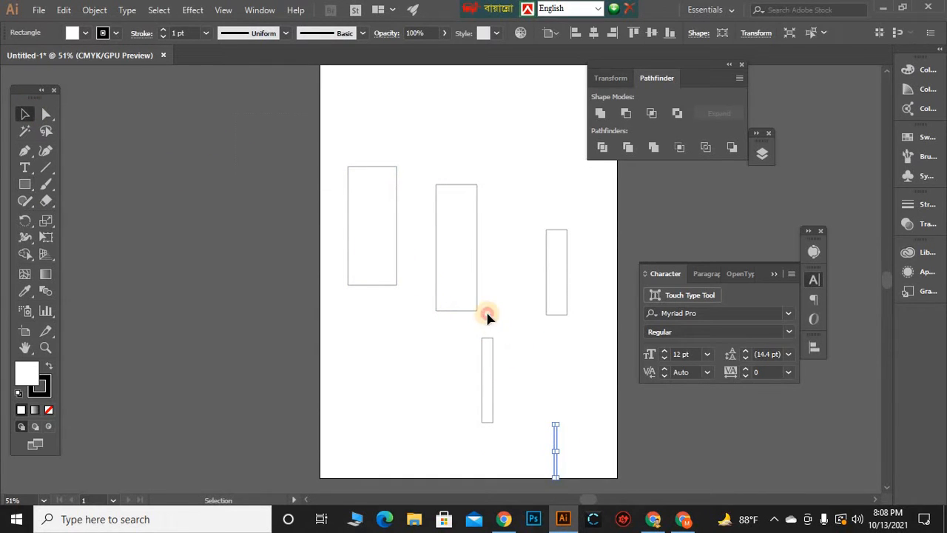
pyautogui.moveTo(489, 309); pyautogui.dragTo(488, 311)
pyautogui.click(71, 33)
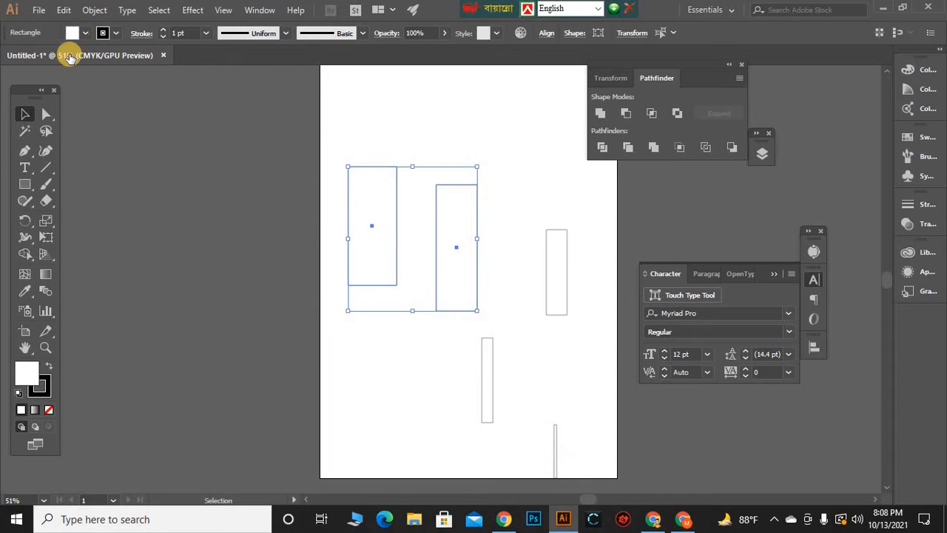
pyautogui.click(67, 55)
pyautogui.click(252, 323)
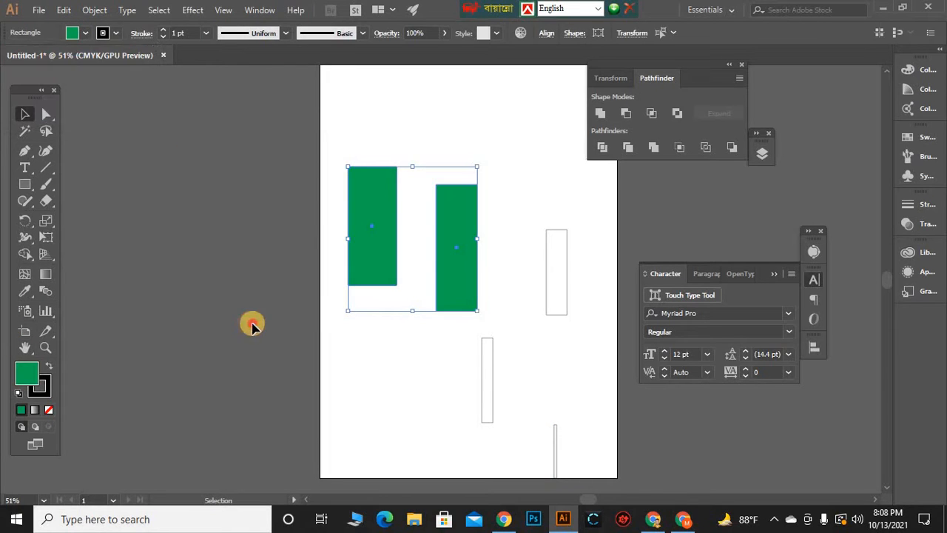
# Fill the medium rectangle near the artboard's right edge with dark navy blue
pyautogui.click(570, 317)
pyautogui.click(559, 299)
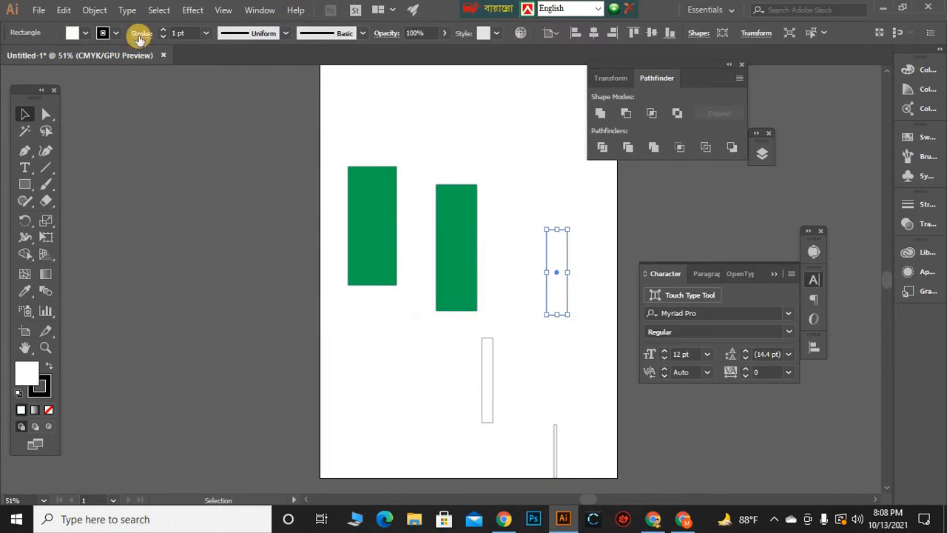
pyautogui.click(85, 33)
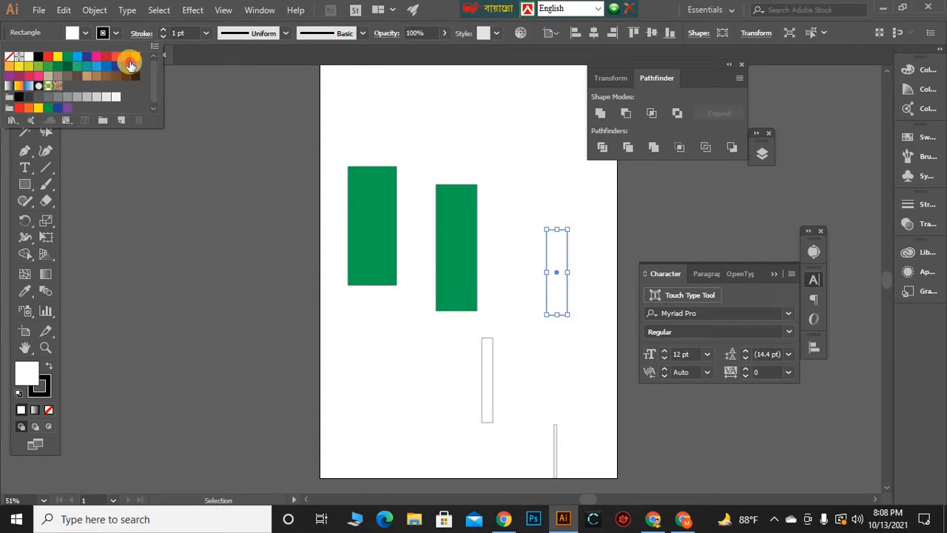
pyautogui.click(228, 161)
pyautogui.click(328, 270)
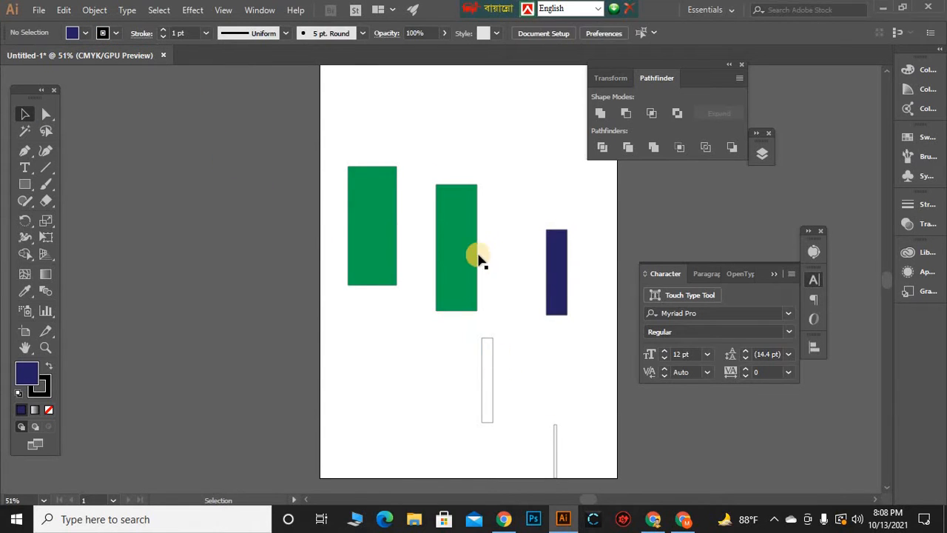
# Fill the two narrow lower rectangles with blue
pyautogui.scroll(-1, 478, 266)
pyautogui.moveTo(562, 444); pyautogui.dragTo(436, 296)
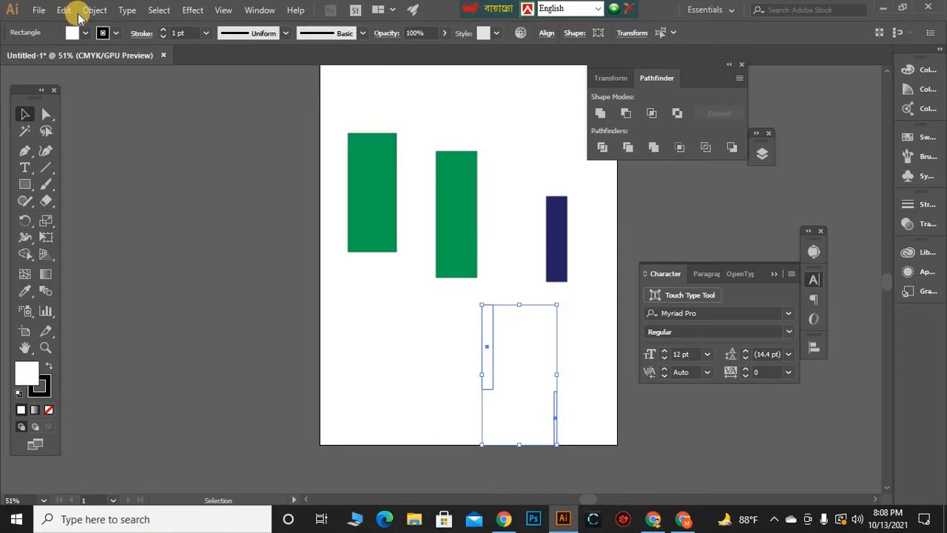
pyautogui.click(79, 34)
pyautogui.click(103, 64)
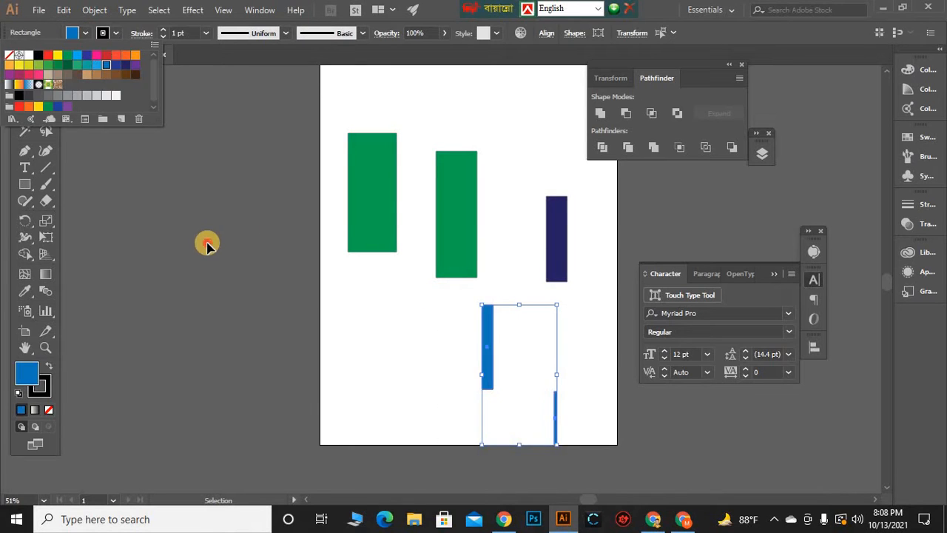
pyautogui.click(207, 248)
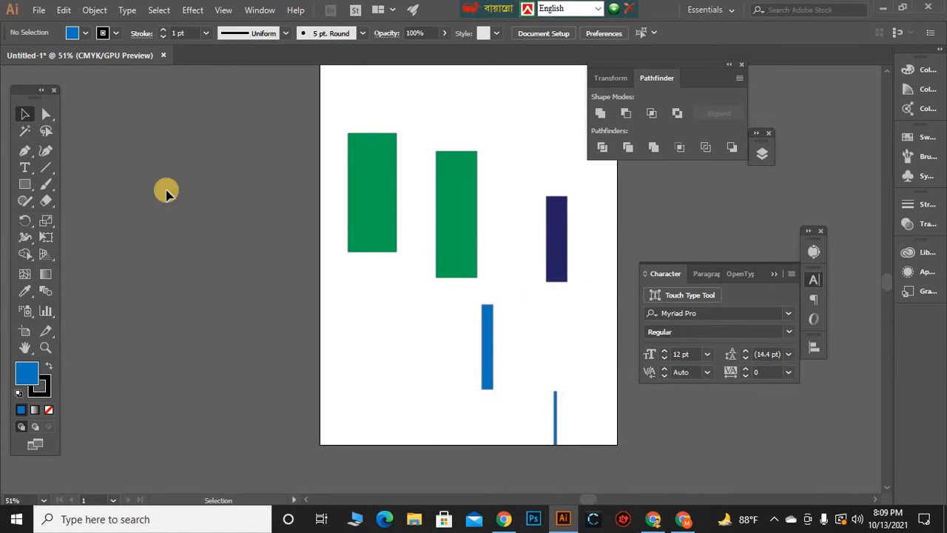
# Select all five rectangles and move them together higher on the artboard
pyautogui.hotkey('ctrl', 'a')
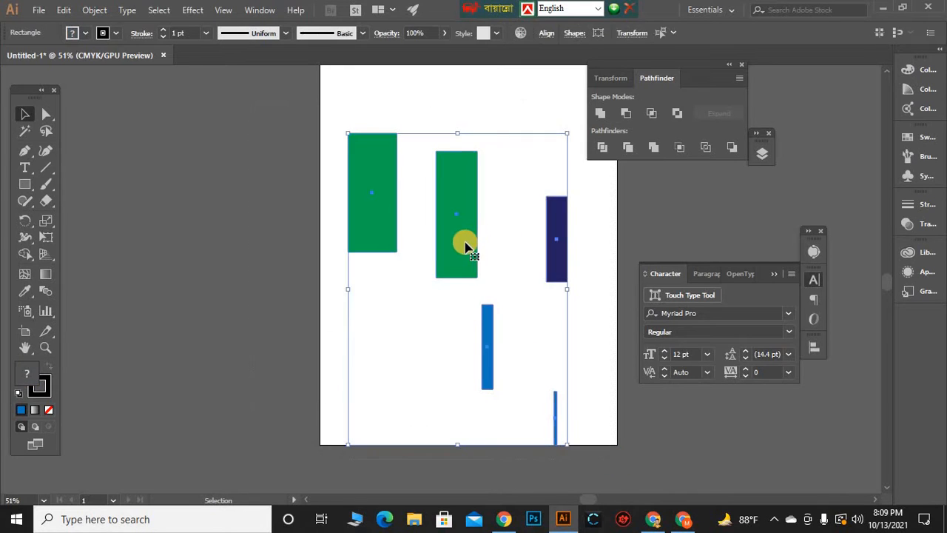
pyautogui.moveTo(469, 191); pyautogui.dragTo(475, 130)
pyautogui.click(279, 324)
pyautogui.scroll(1, 472, 241)
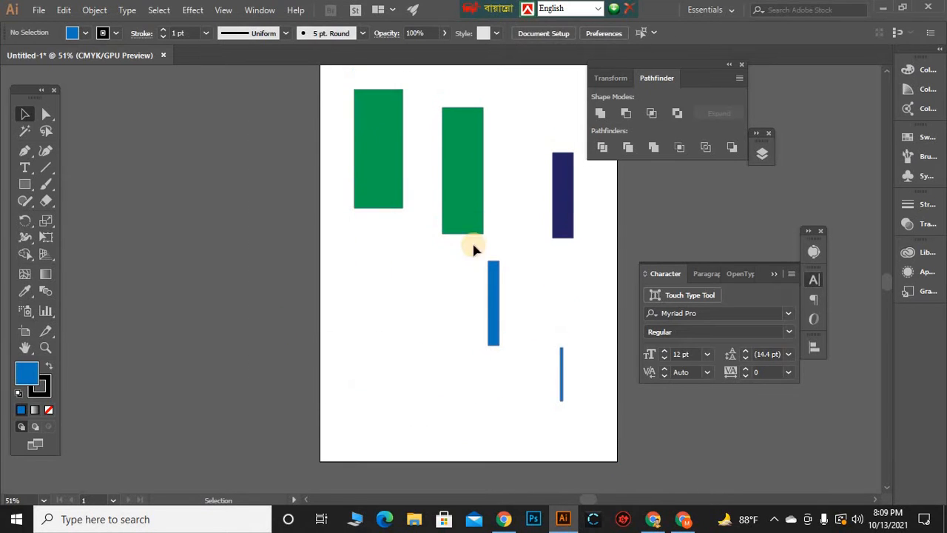
# Recolour the central green rectangle by sampling the blue of the narrow rectangle below it with the Eyedropper tool
pyautogui.click(468, 221)
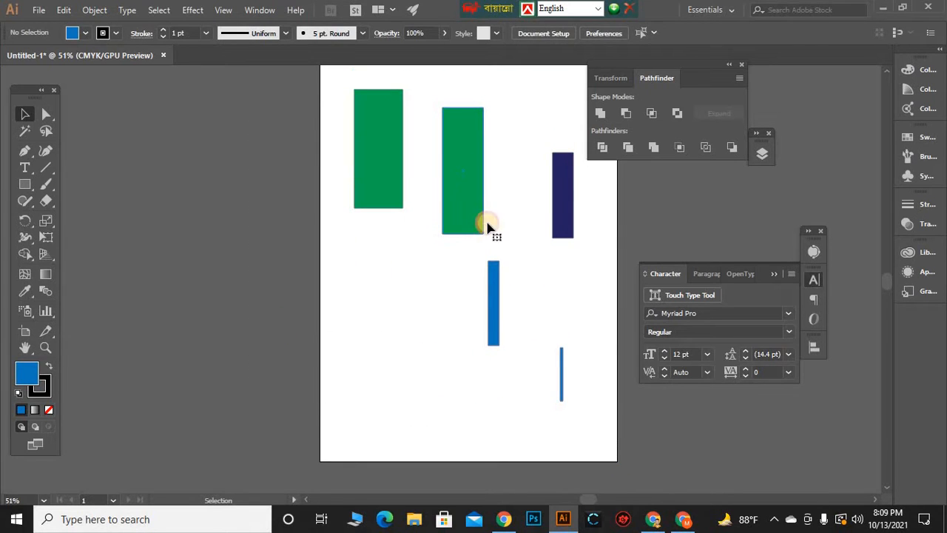
pyautogui.click(24, 113)
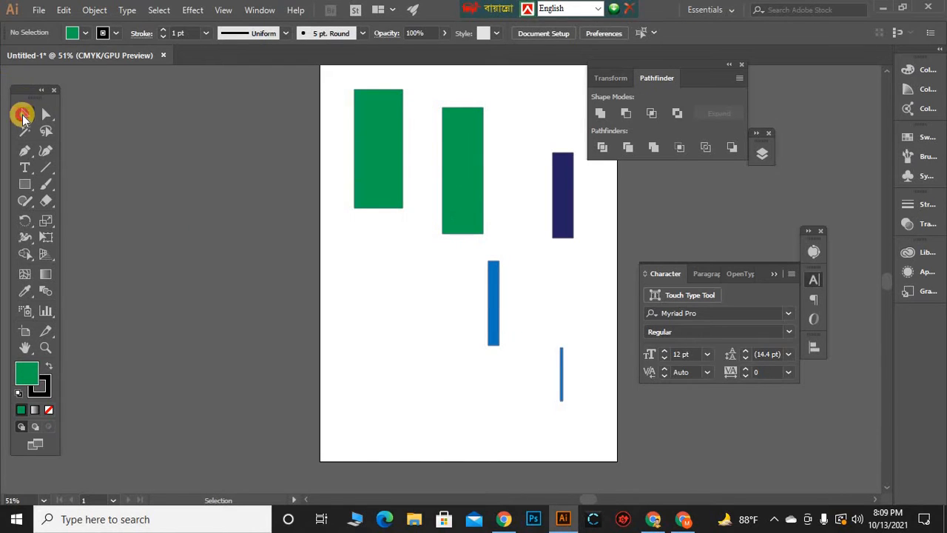
pyautogui.click(454, 179)
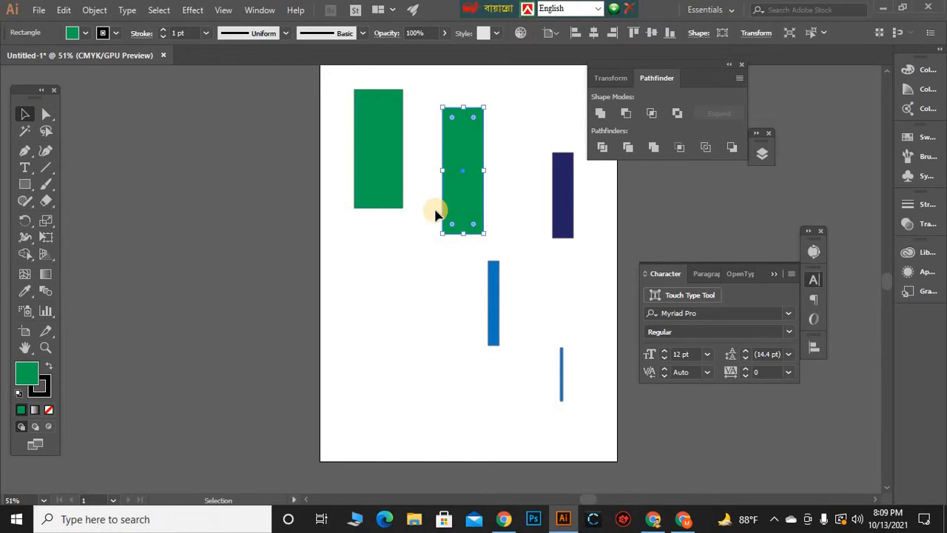
pyautogui.click(25, 293)
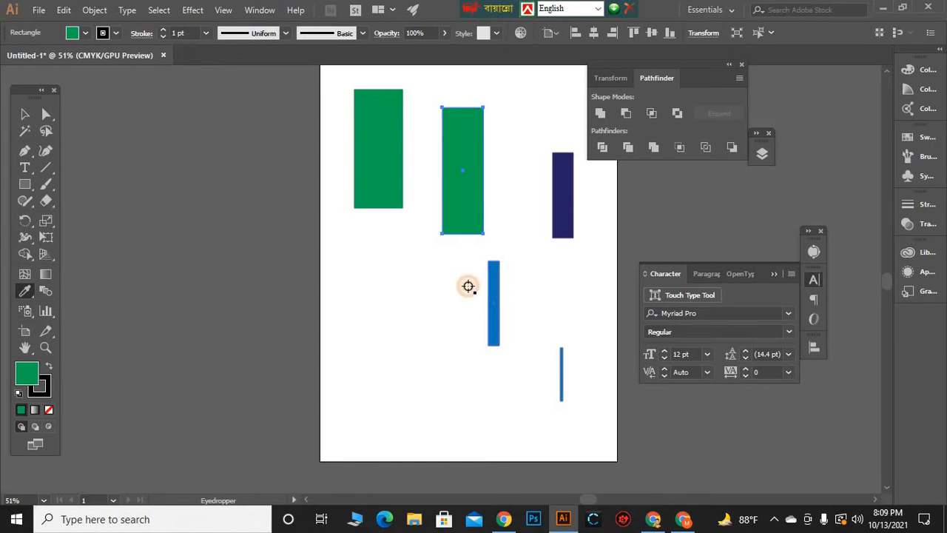
pyautogui.click(493, 286)
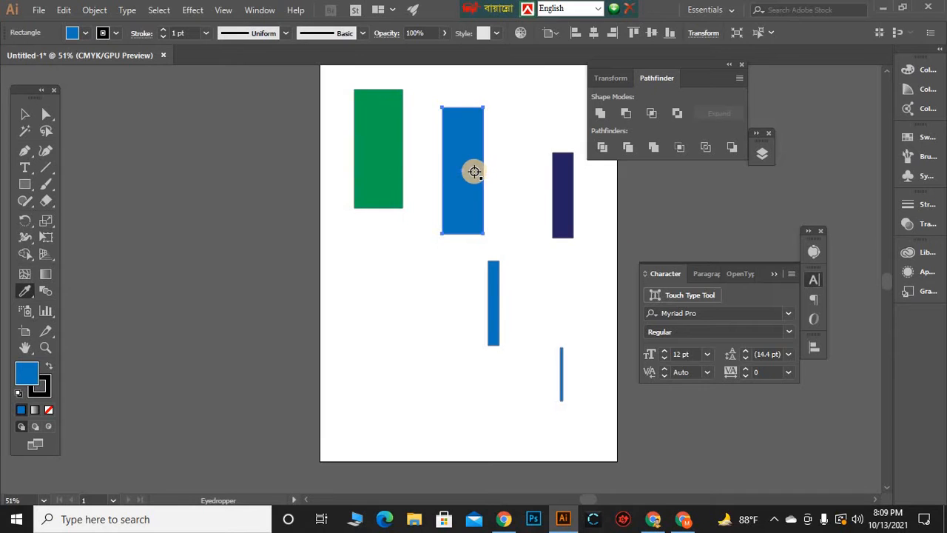
pyautogui.click(24, 114)
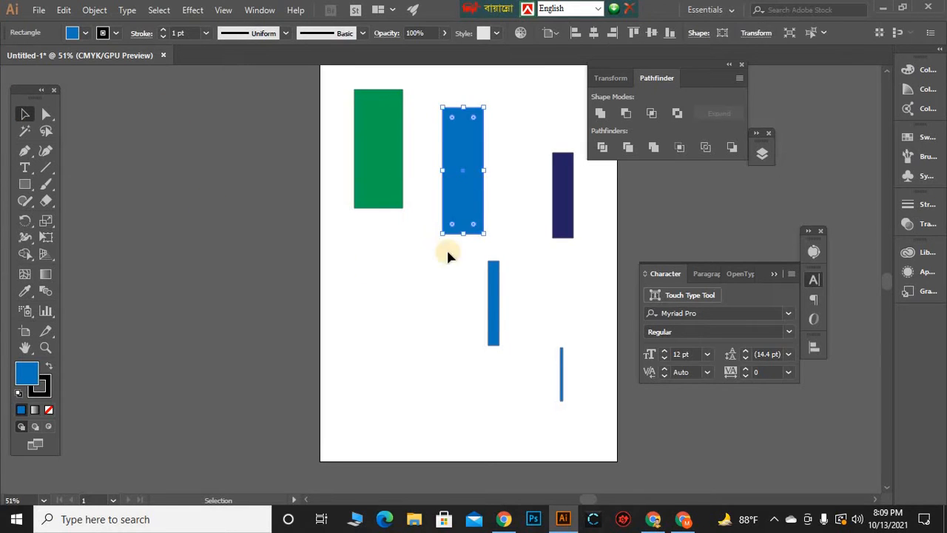
pyautogui.click(403, 233)
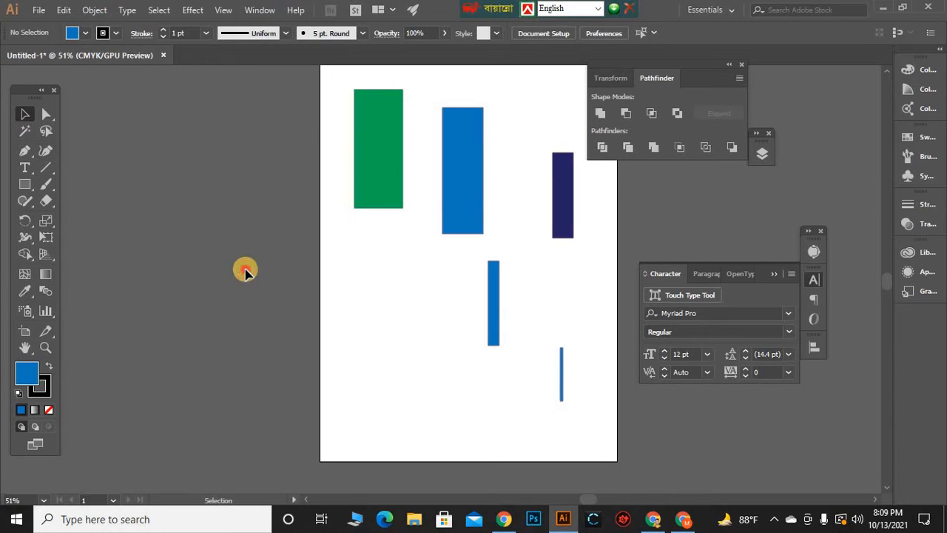
# Select the green rectangle and the two blue ones nearest it, and apply the navy fill sampled from the right-hand rectangle
pyautogui.moveTo(501, 415); pyautogui.dragTo(502, 415)
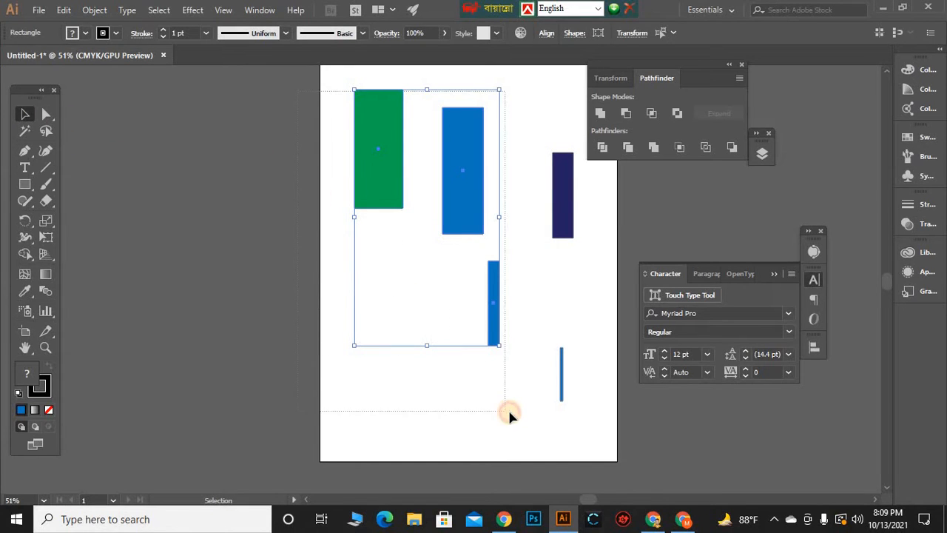
pyautogui.moveTo(507, 414); pyautogui.dragTo(508, 414)
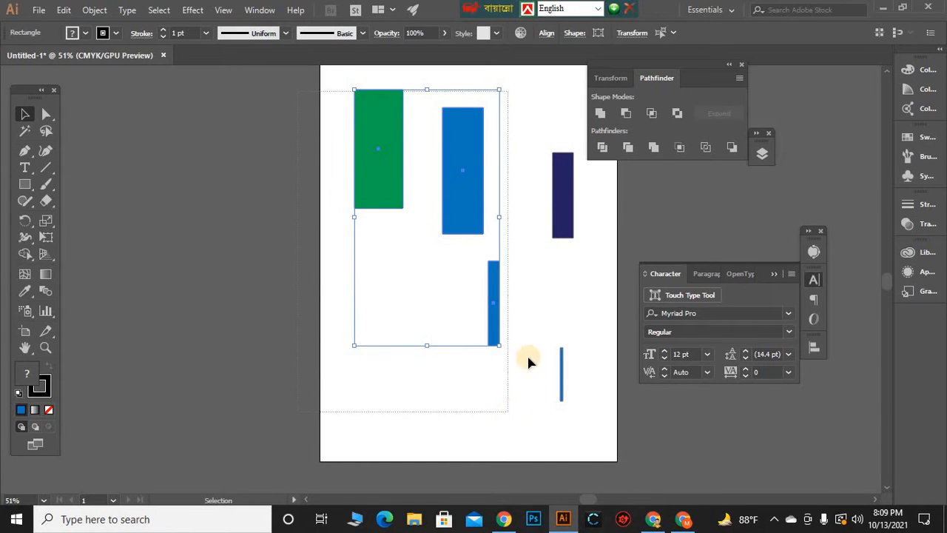
pyautogui.click(21, 294)
pyautogui.click(560, 193)
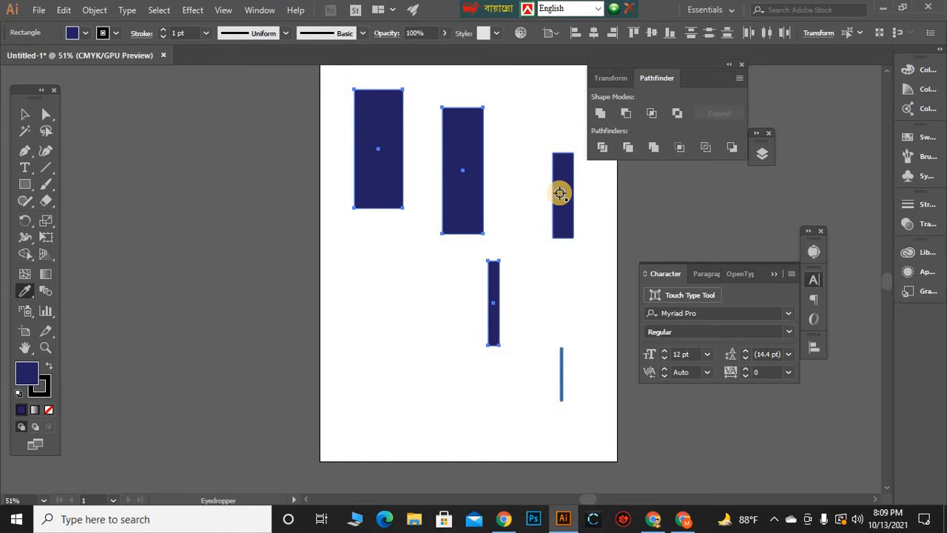
# Select and delete all the rectangles on the artboard
pyautogui.click(24, 122)
pyautogui.moveTo(213, 113); pyautogui.dragTo(581, 402)
pyautogui.press('Delete')
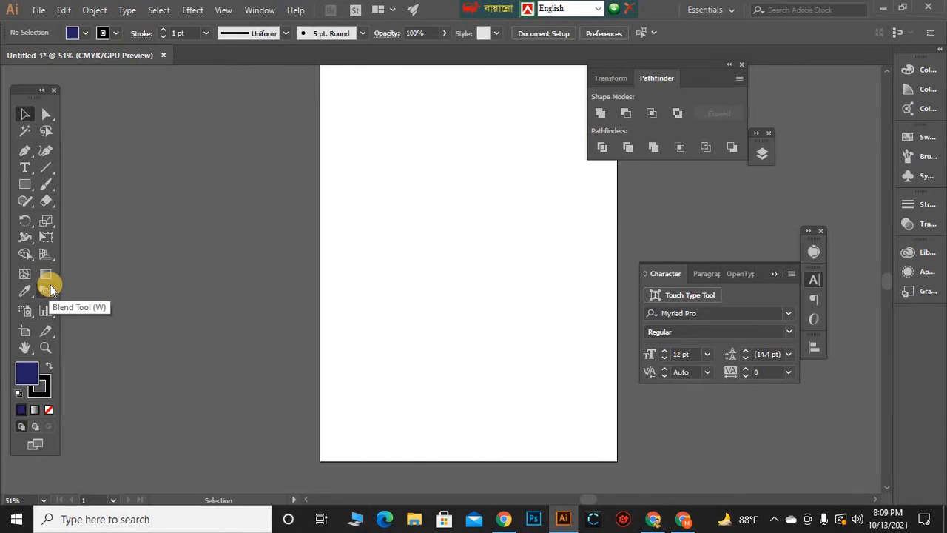
# Draw a short thin navy rectangle at the artboard's left and a much taller, wider one at its right
pyautogui.click(26, 183)
pyautogui.moveTo(373, 216); pyautogui.dragTo(377, 280)
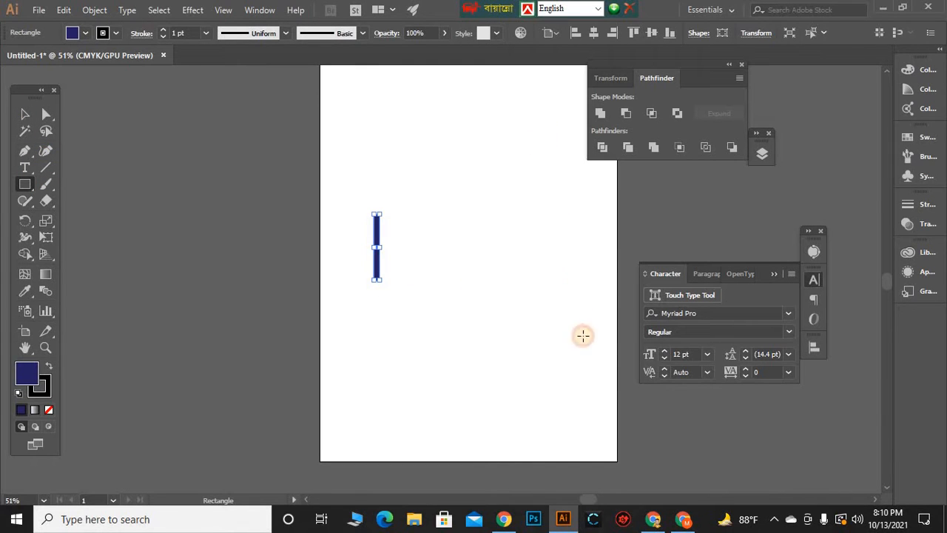
pyautogui.moveTo(540, 135); pyautogui.dragTo(527, 296)
pyautogui.click(25, 113)
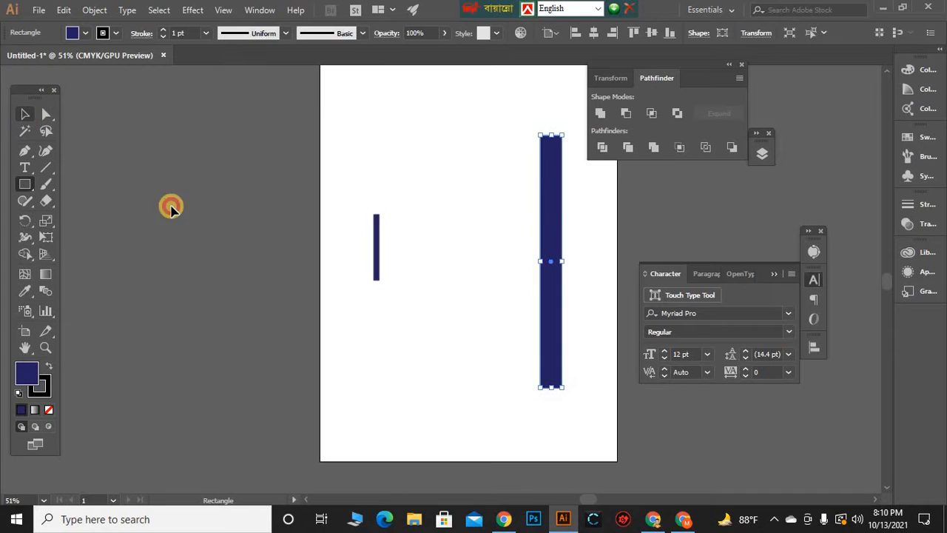
pyautogui.click(514, 268)
# Blend the short thin navy rectangle into the tall one, and switch the blend spacing to Specified Steps with preview on
pyautogui.click(45, 290)
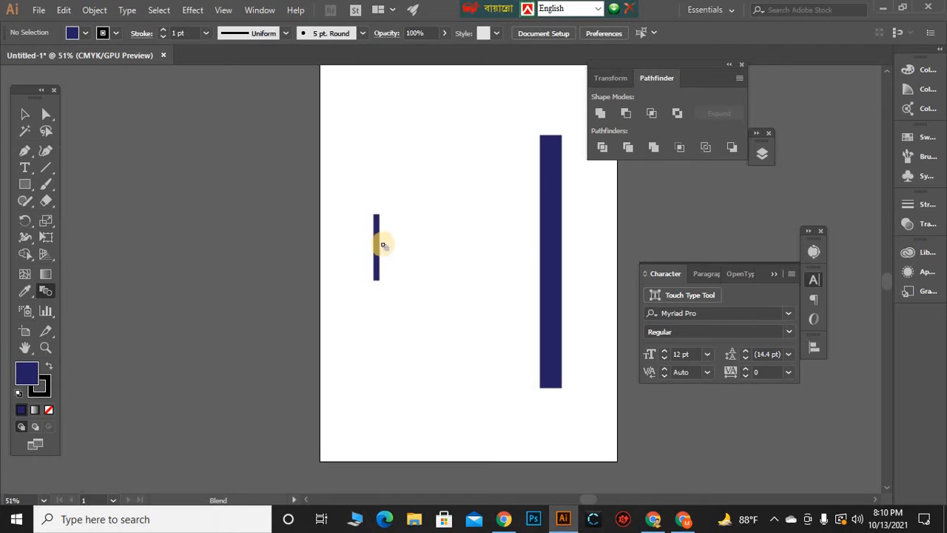
pyautogui.click(549, 250)
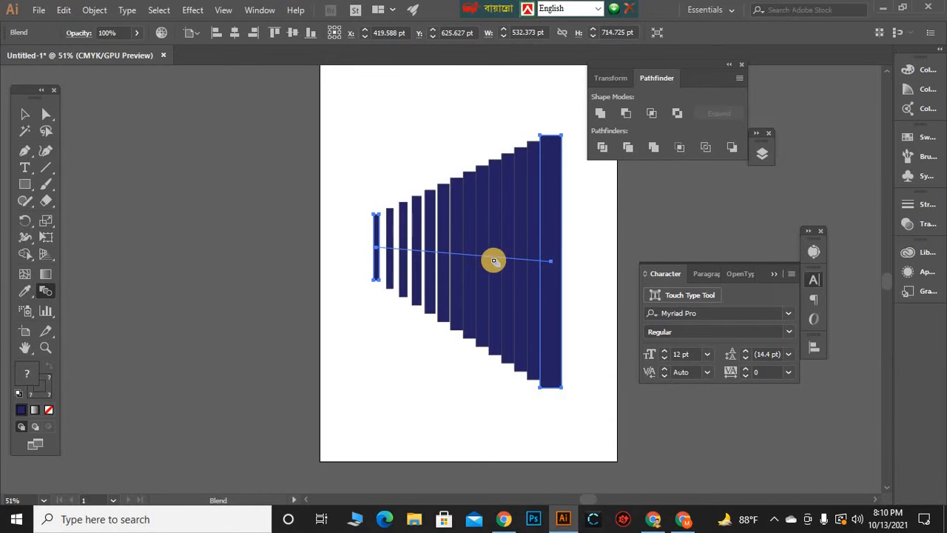
pyautogui.press('Return')
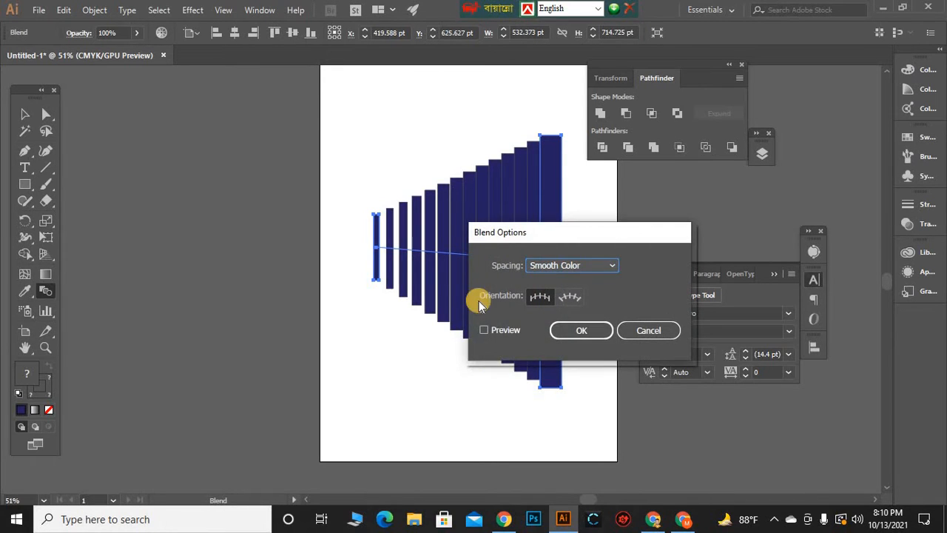
pyautogui.click(485, 330)
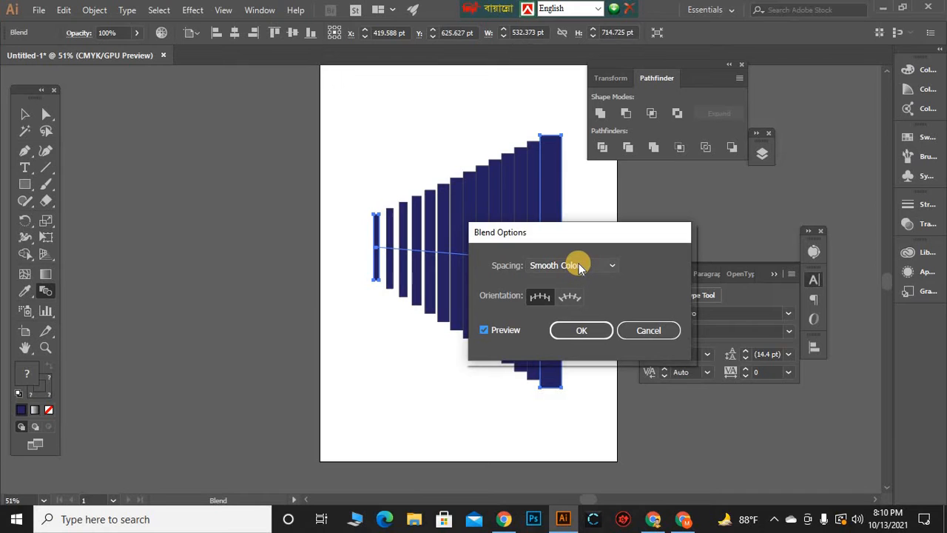
pyautogui.click(579, 266)
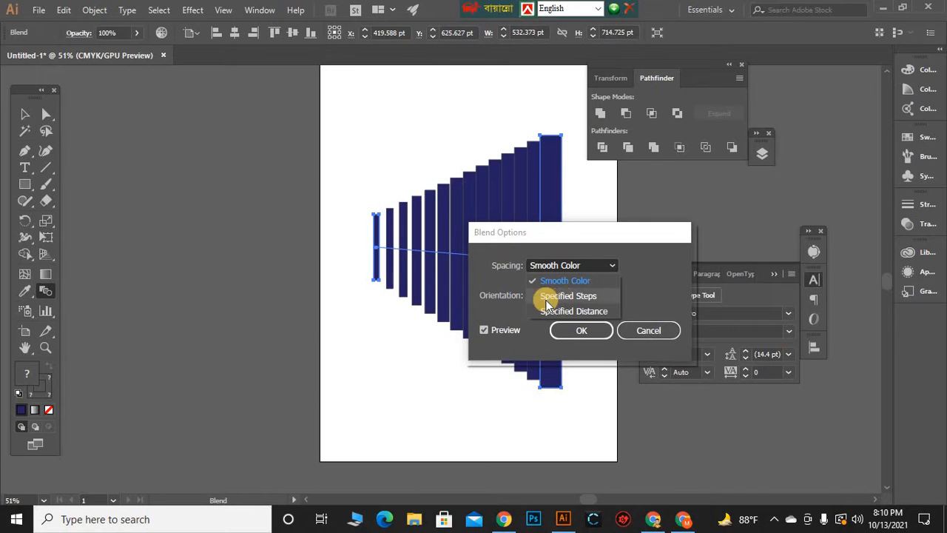
pyautogui.click(560, 298)
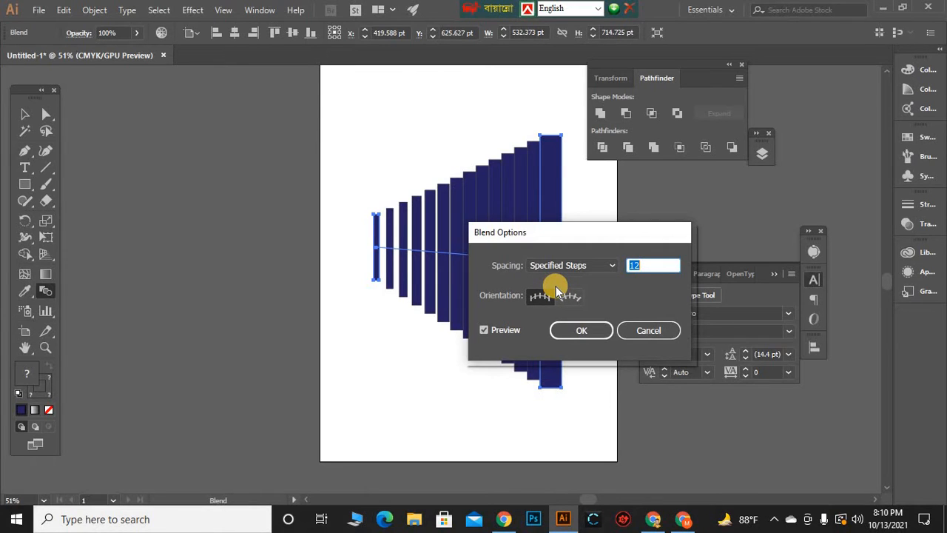
# Try different step counts for the rectangle blend, from 1 upwards, and apply it with 15 specified steps
pyautogui.write('2')
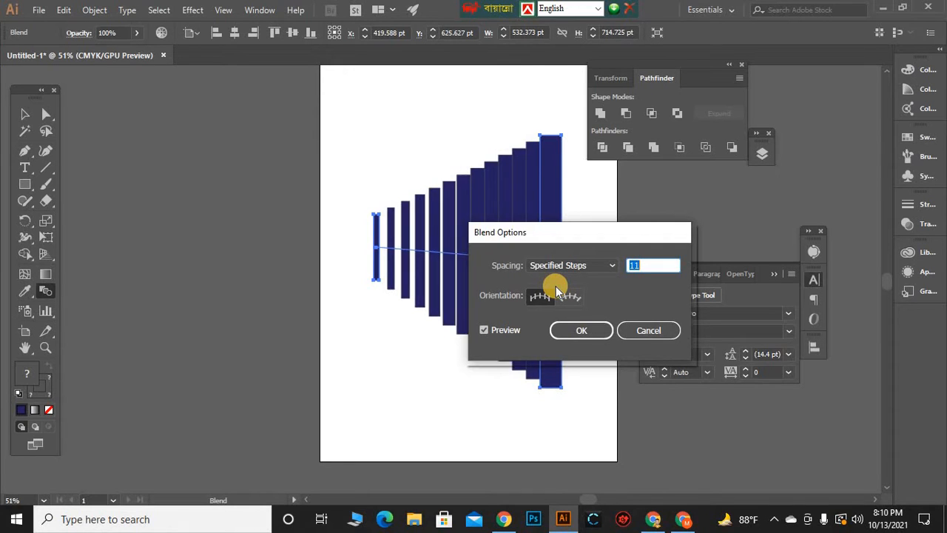
pyautogui.press('Down')
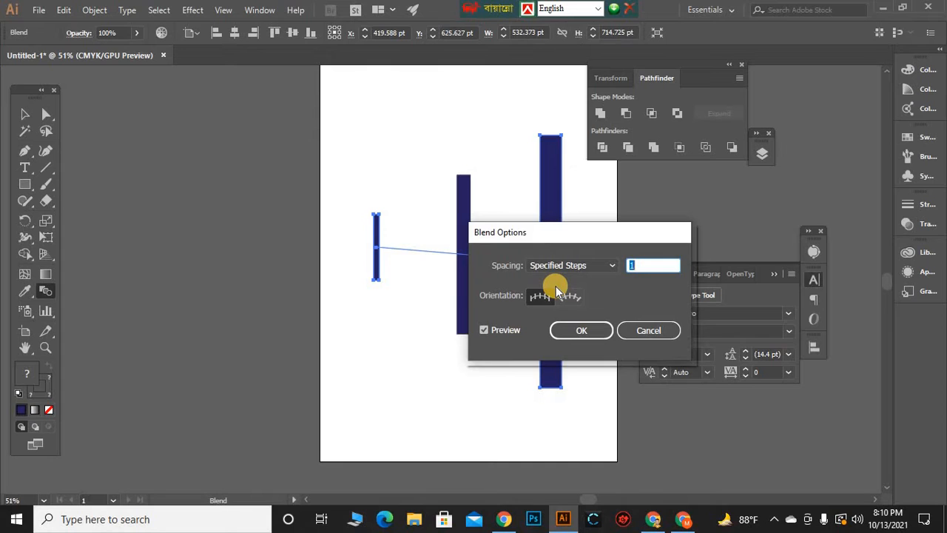
pyautogui.press('Up')
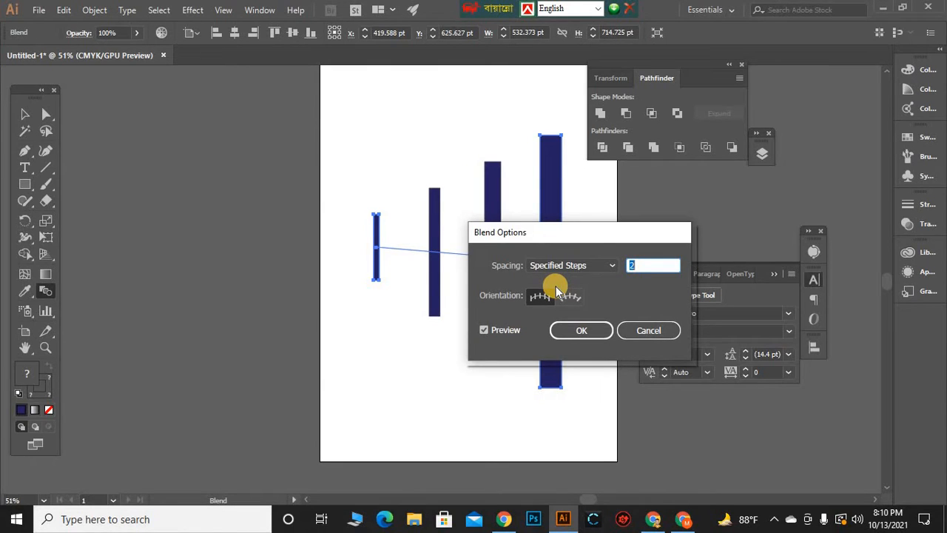
pyautogui.press('Up')
pyautogui.press('Up')
pyautogui.press('Up')
pyautogui.press('Up')
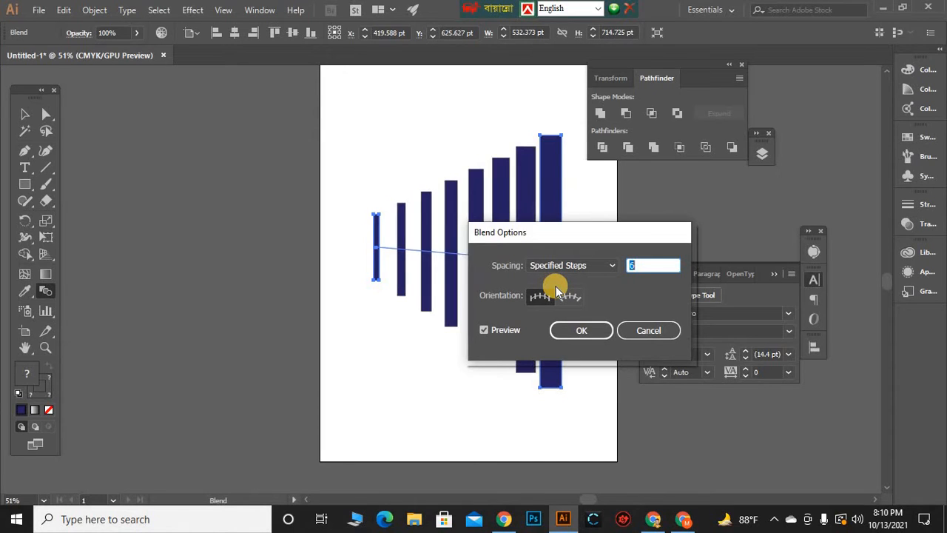
pyautogui.press('Up')
pyautogui.press('Up')
pyautogui.press('Up')
pyautogui.press('Up')
pyautogui.press('Up')
pyautogui.press('Up')
pyautogui.press('Up')
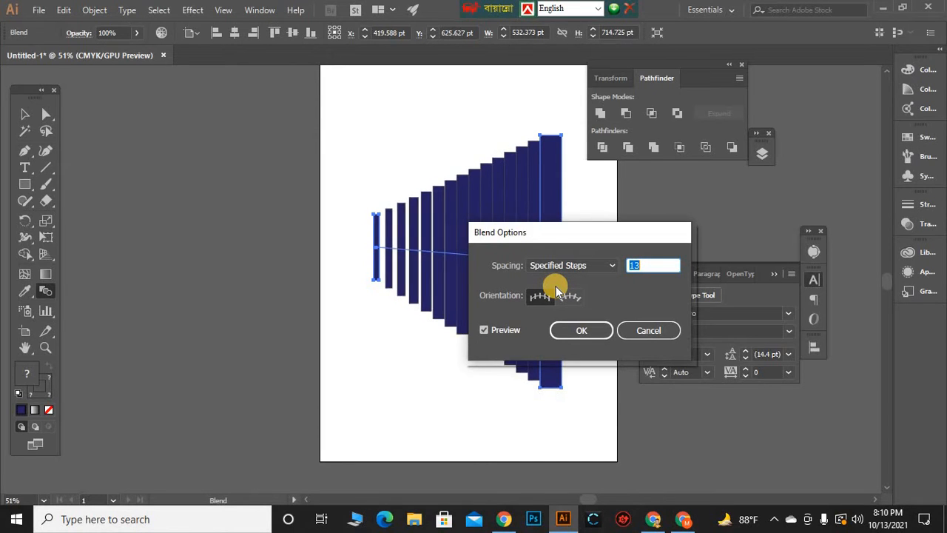
pyautogui.click(583, 331)
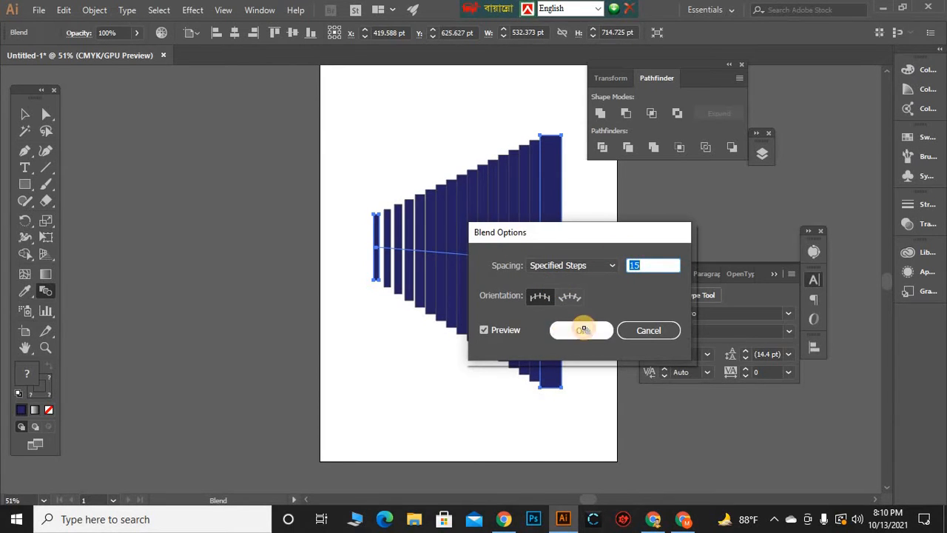
# Select the blended rectangles, move them partly off the artboard, and delete them
pyautogui.click(22, 115)
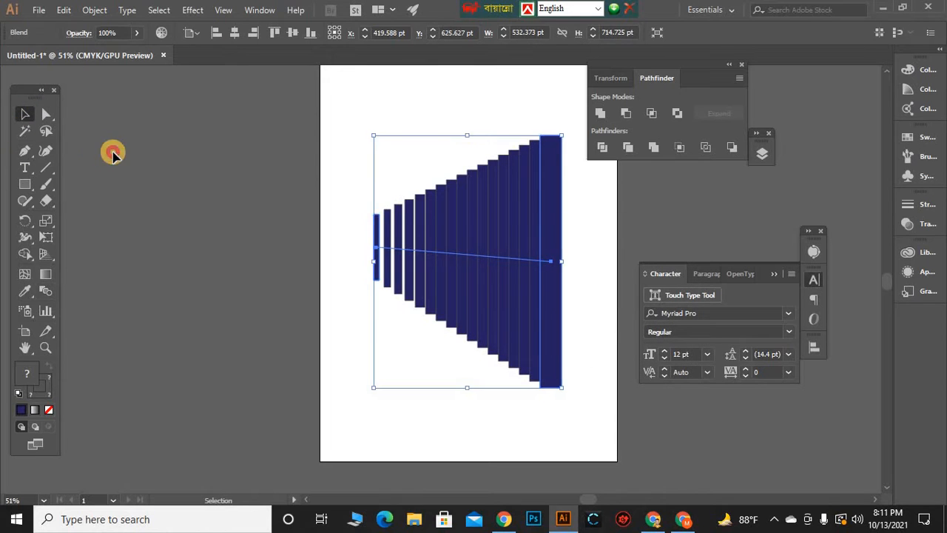
pyautogui.click(296, 196)
pyautogui.moveTo(484, 239); pyautogui.dragTo(320, 270)
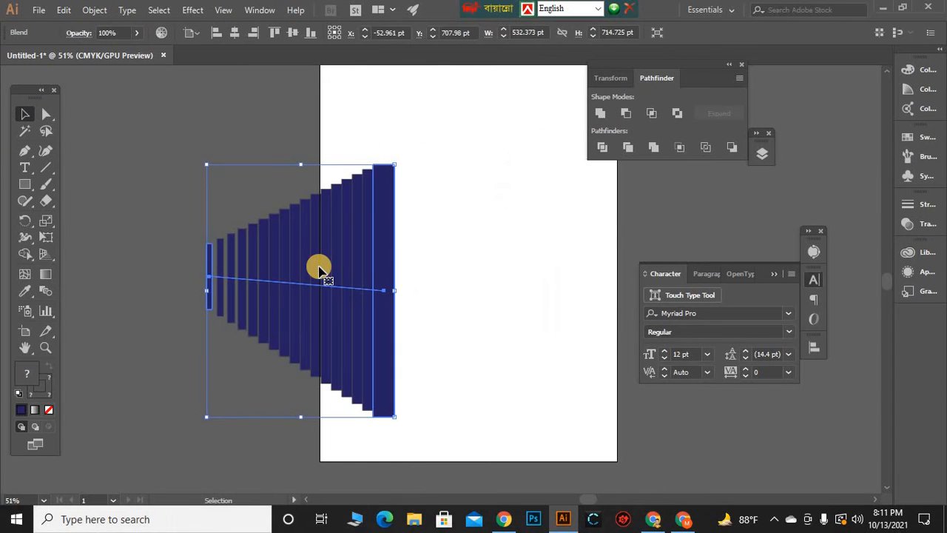
pyautogui.press('Delete')
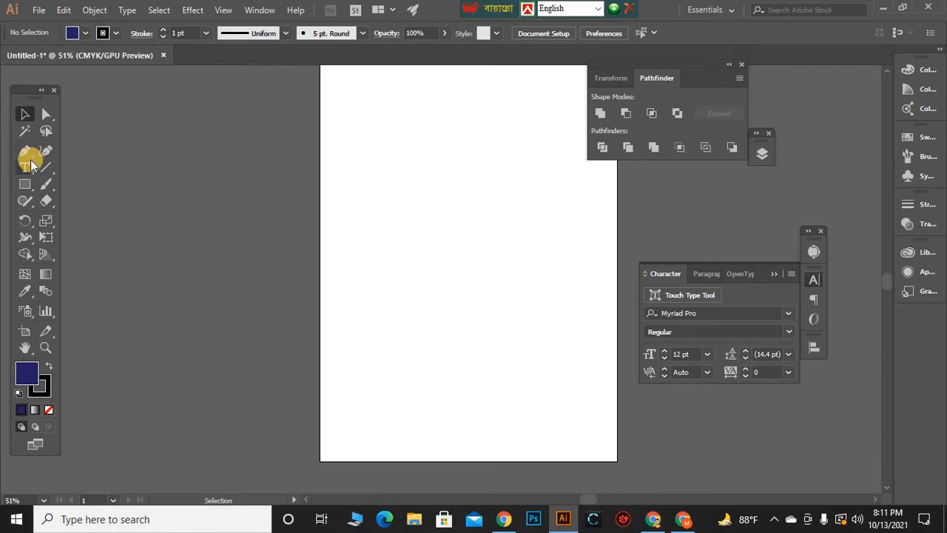
# Draw a two-point upright curve bowing to the left with the Pen tool on the left half of the artboard
pyautogui.press('p')
pyautogui.click(391, 308)
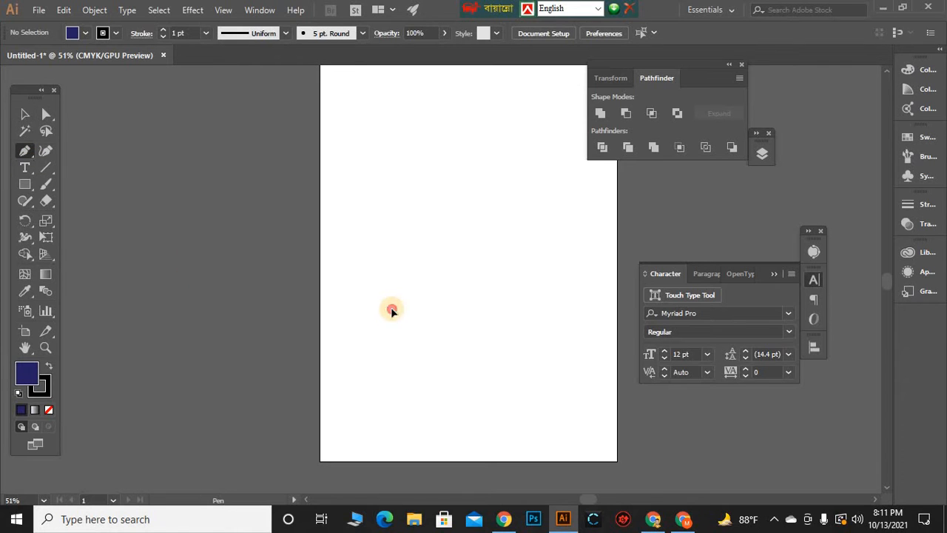
pyautogui.click(384, 159)
pyautogui.moveTo(383, 160); pyautogui.dragTo(415, 212)
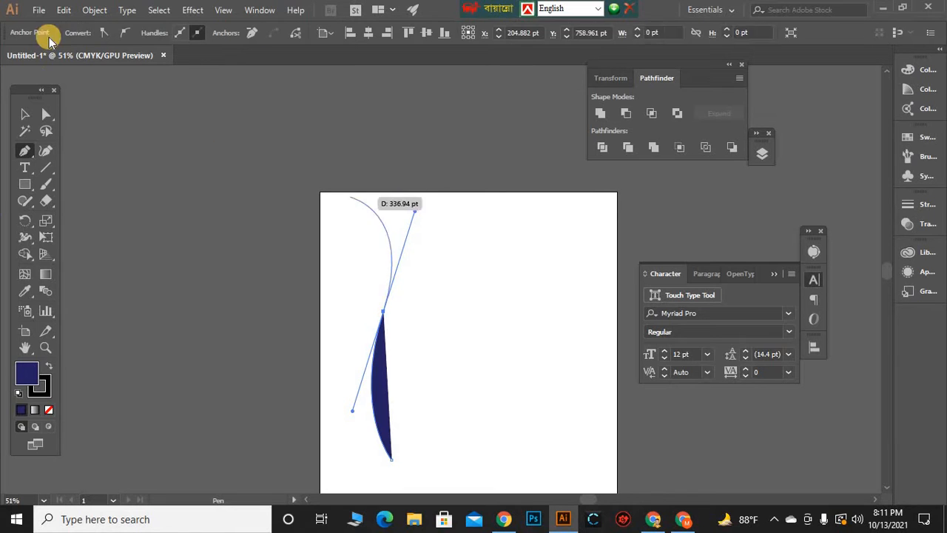
# Give the curve no fill and a solid black stroke, and deselect it
pyautogui.click(48, 409)
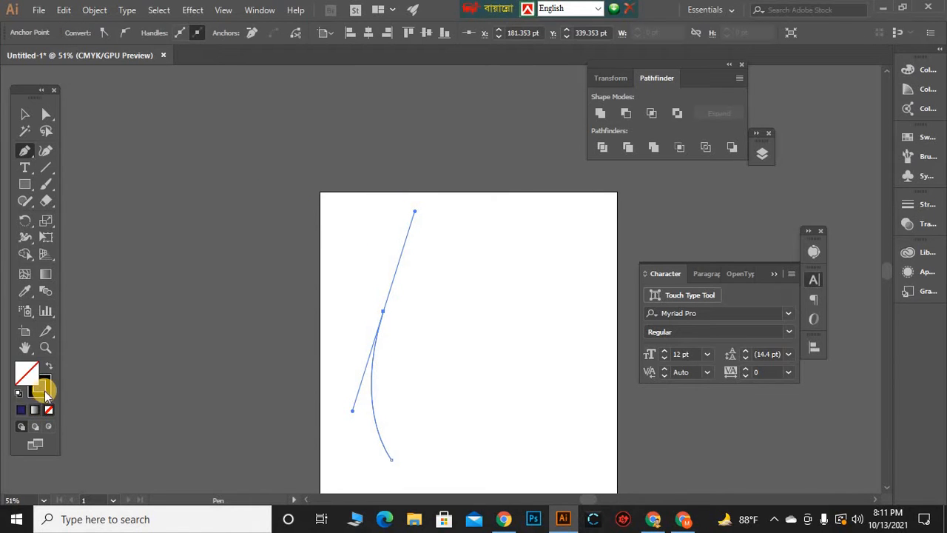
pyautogui.click(44, 391)
pyautogui.click(22, 410)
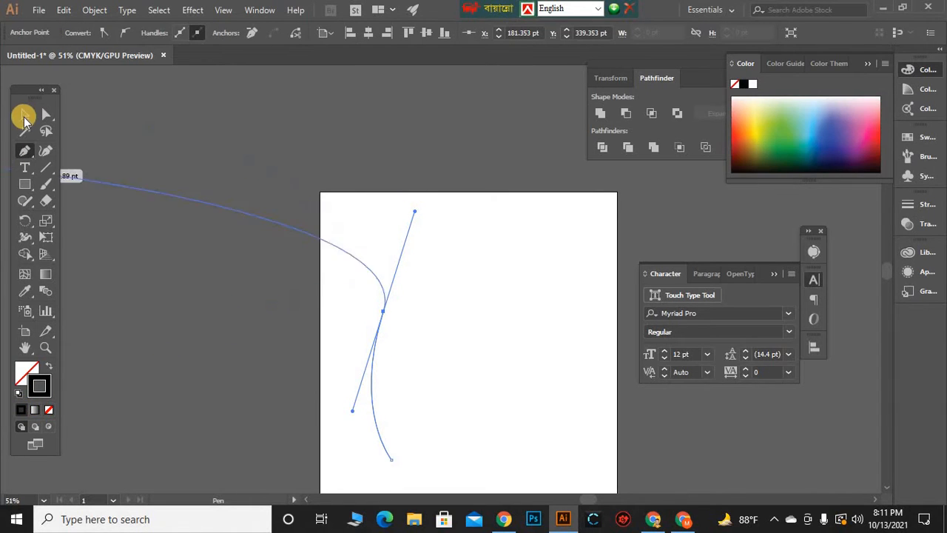
pyautogui.click(25, 115)
pyautogui.click(186, 265)
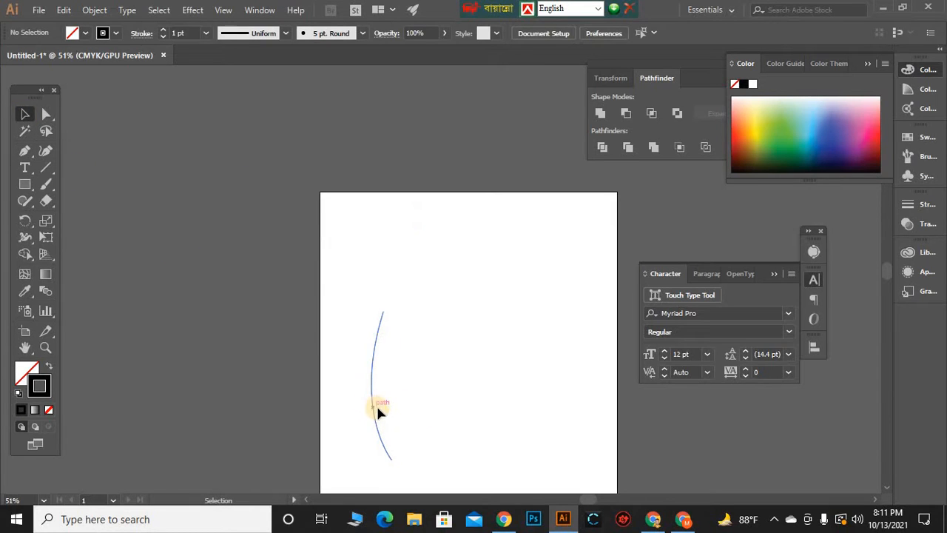
# Draw a second upright curve bowing to the right with the Pen tool, beside the first curve and of similar height
pyautogui.click(18, 151)
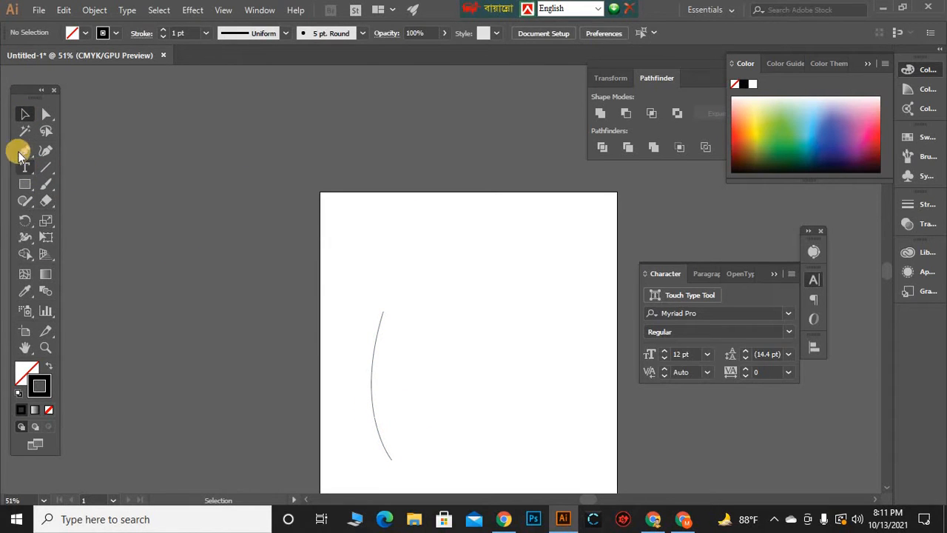
pyautogui.click(454, 316)
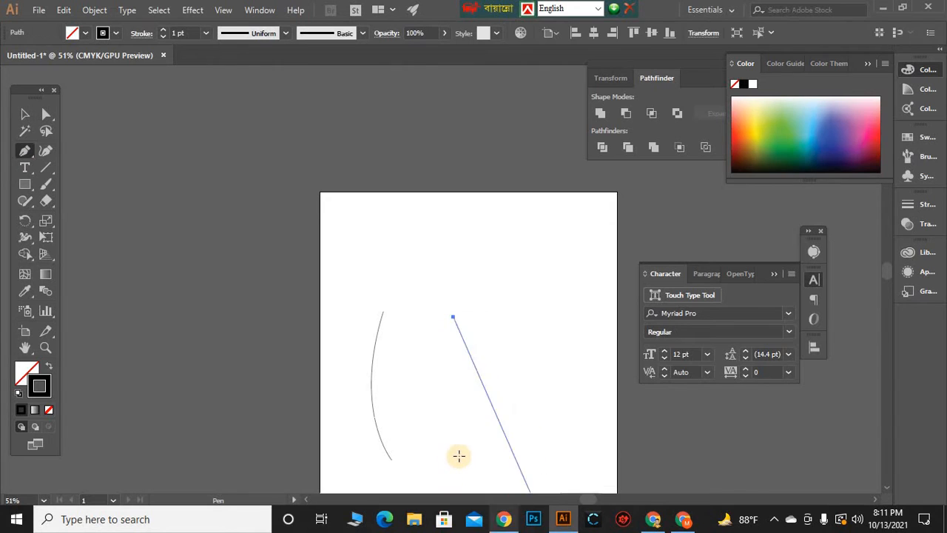
pyautogui.moveTo(461, 459); pyautogui.dragTo(439, 400)
pyautogui.click(23, 111)
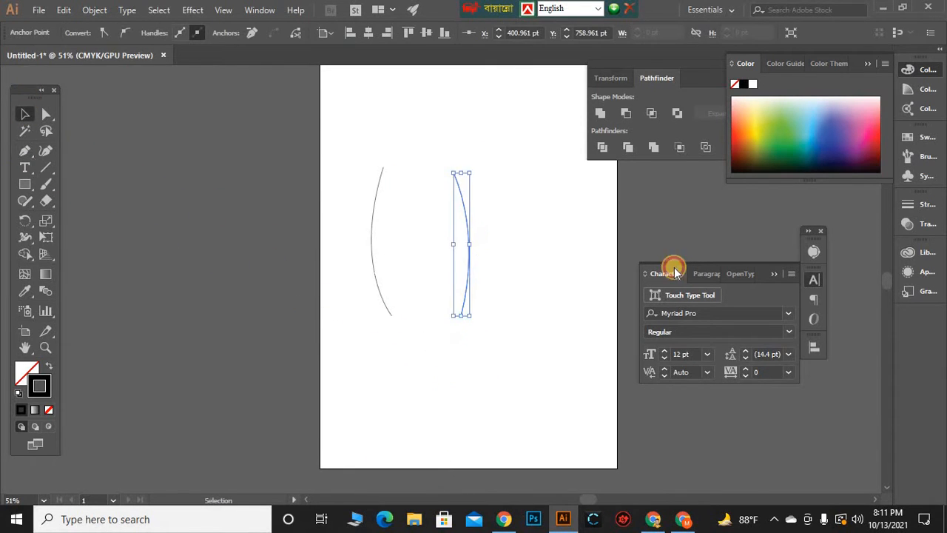
pyautogui.click(366, 295)
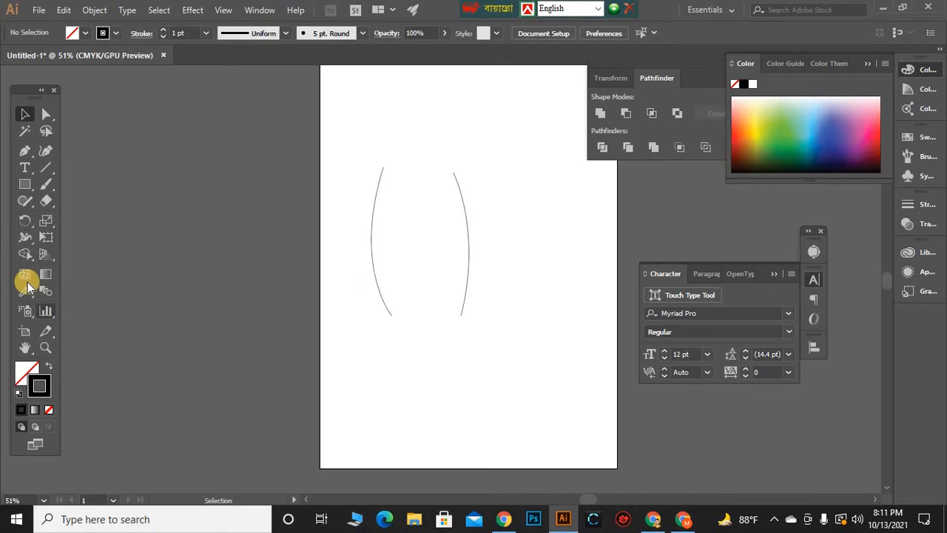
# Blend the two curves, and switch the blend spacing to Specified Steps with preview on
pyautogui.click(43, 293)
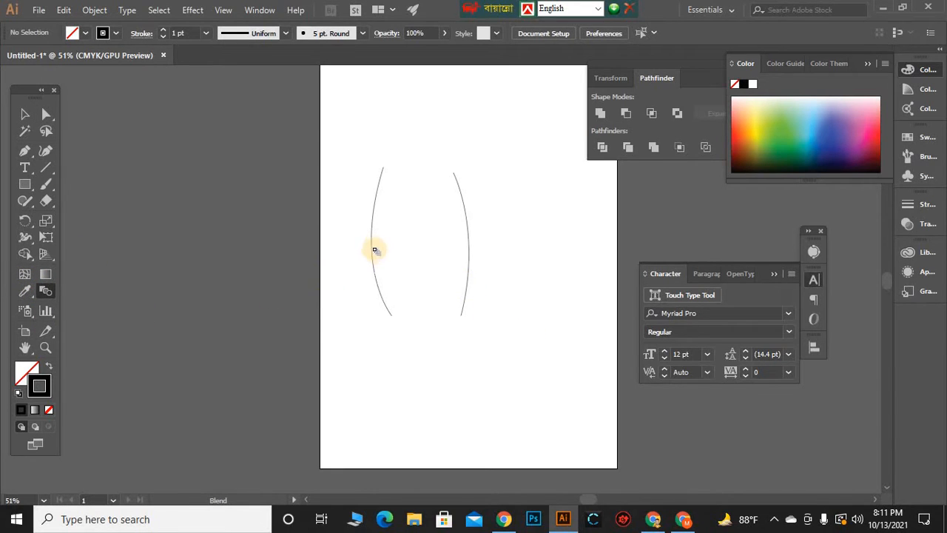
pyautogui.click(372, 248)
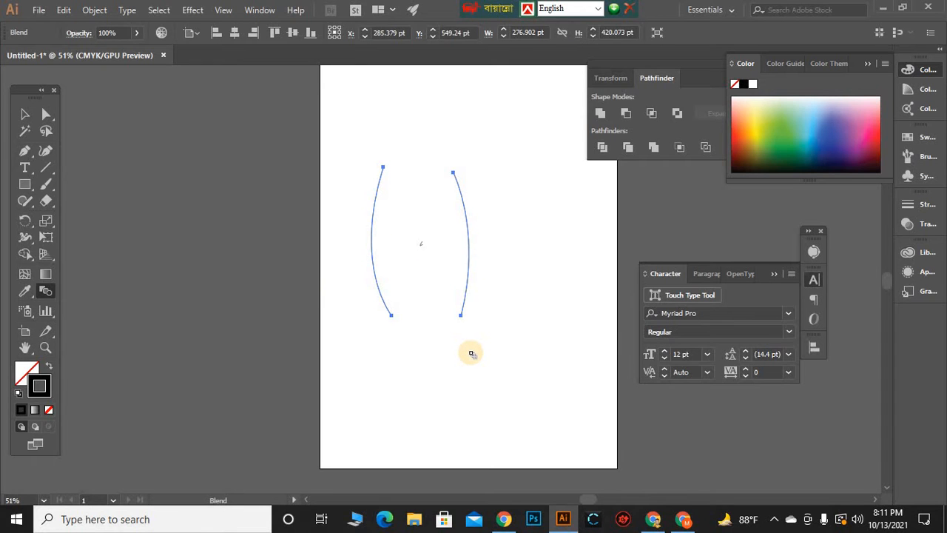
pyautogui.press('Return')
pyautogui.click(484, 330)
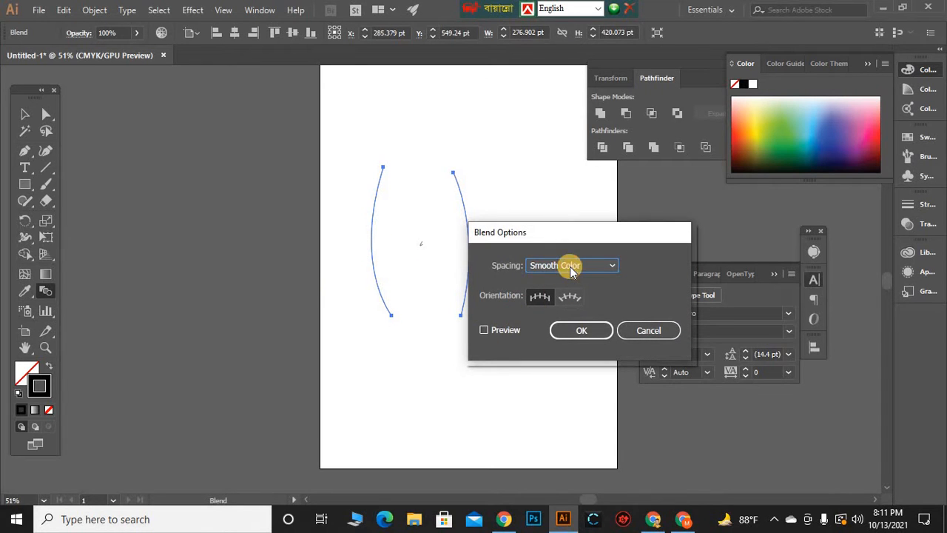
pyautogui.click(576, 267)
pyautogui.click(580, 296)
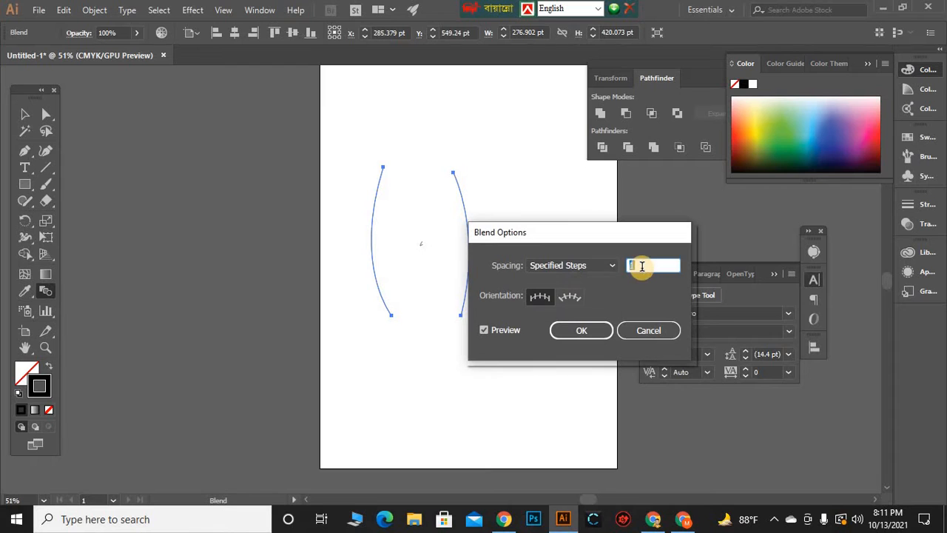
# Raise the number of specified steps until the intermediate lines are tightly packed, and apply the blend options
pyautogui.scroll(16, 643, 266)
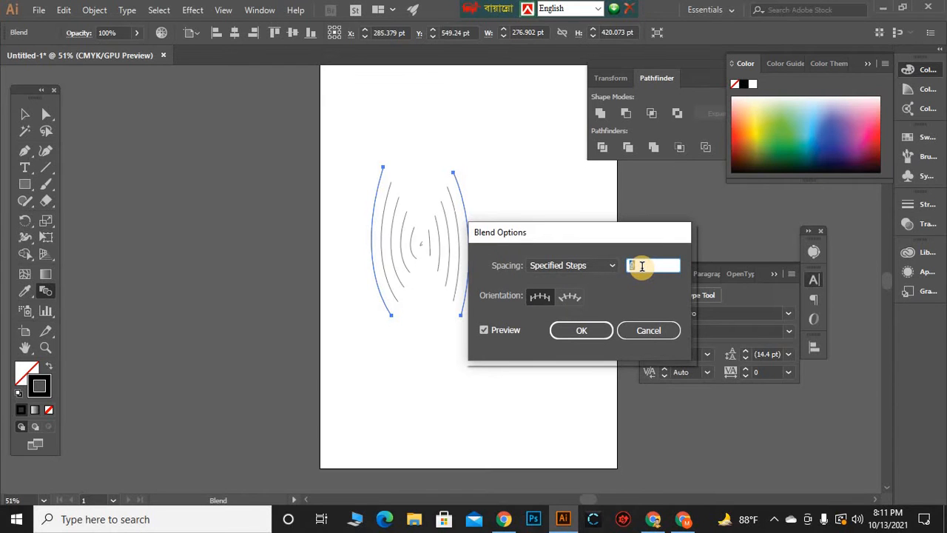
pyautogui.scroll(20, 640, 266)
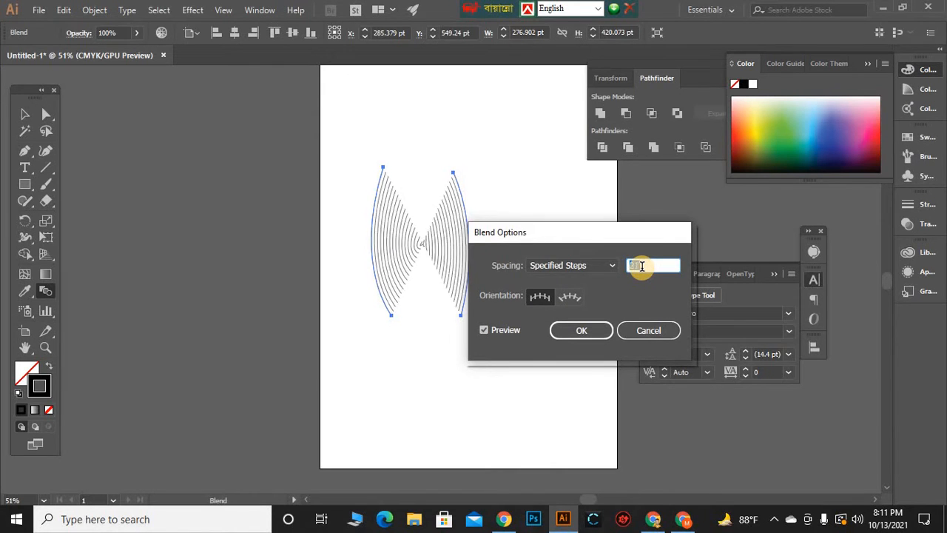
pyautogui.scroll(5, 641, 266)
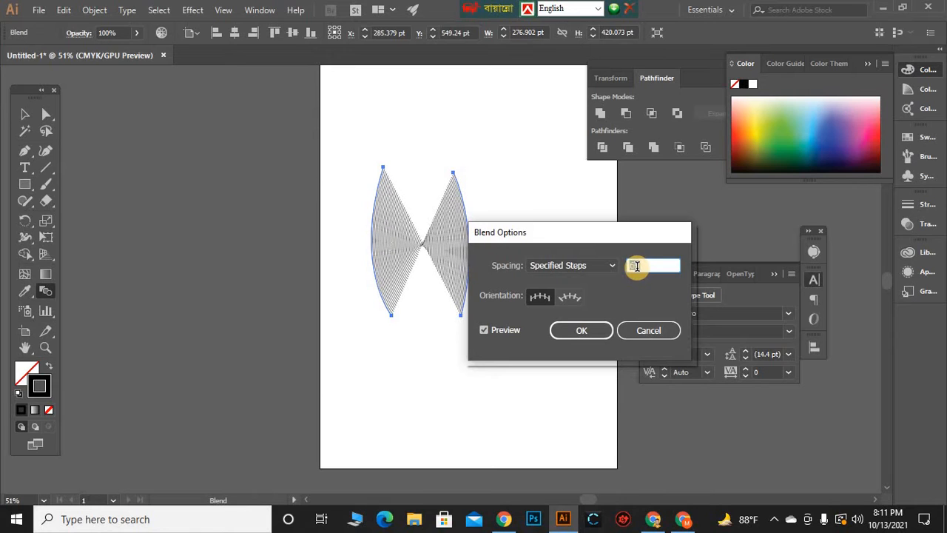
pyautogui.press('Return')
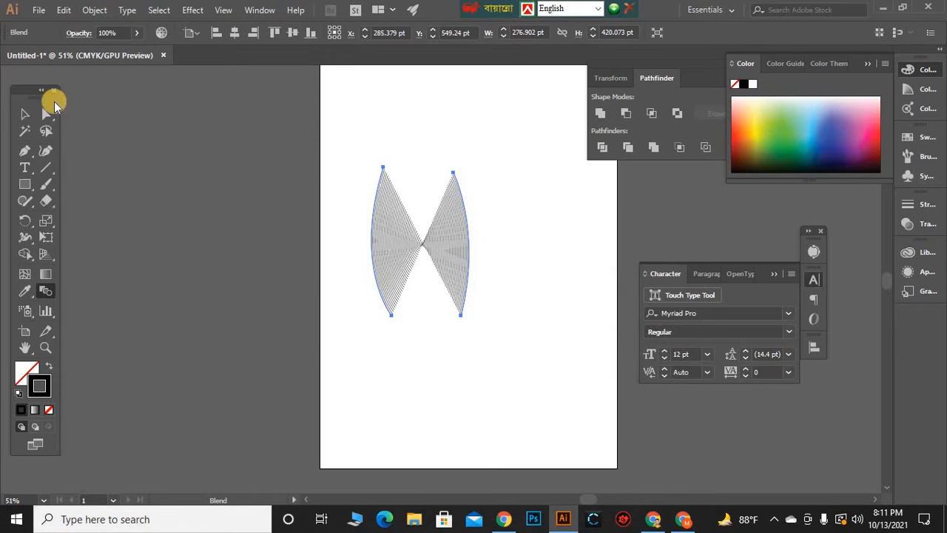
# Reshape the blend by moving the right curve's end points and direction handles with the Direct Selection tool
pyautogui.click(44, 115)
pyautogui.moveTo(472, 159); pyautogui.dragTo(434, 313)
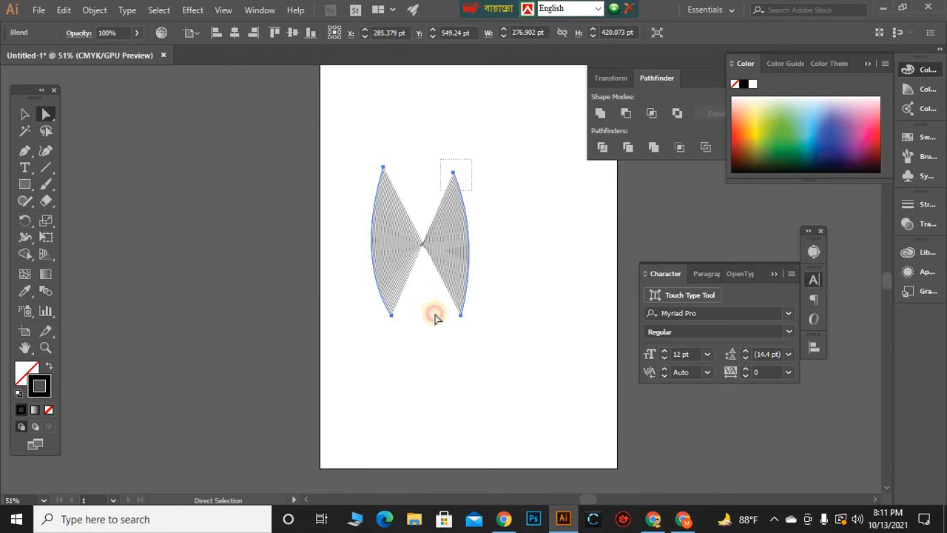
pyautogui.click(451, 173)
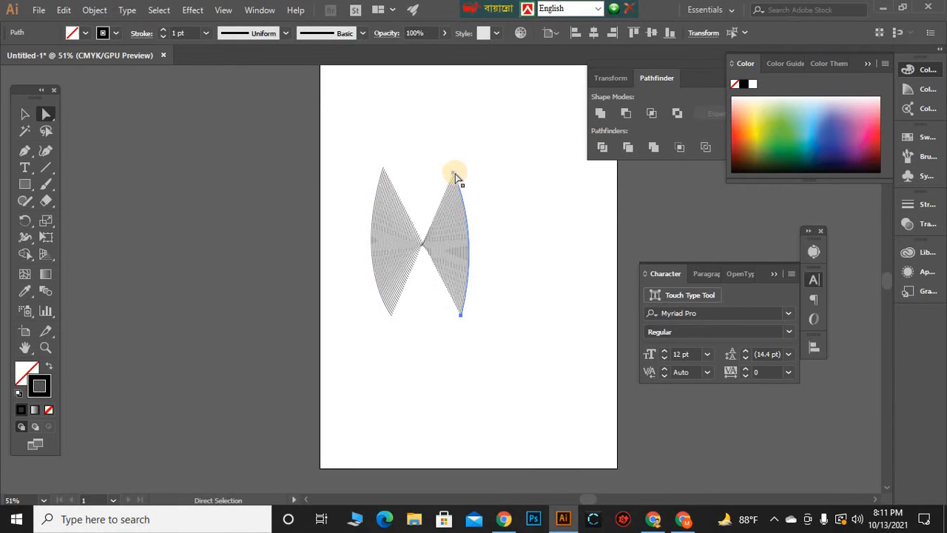
pyautogui.moveTo(455, 177); pyautogui.dragTo(481, 331)
pyautogui.click(502, 161)
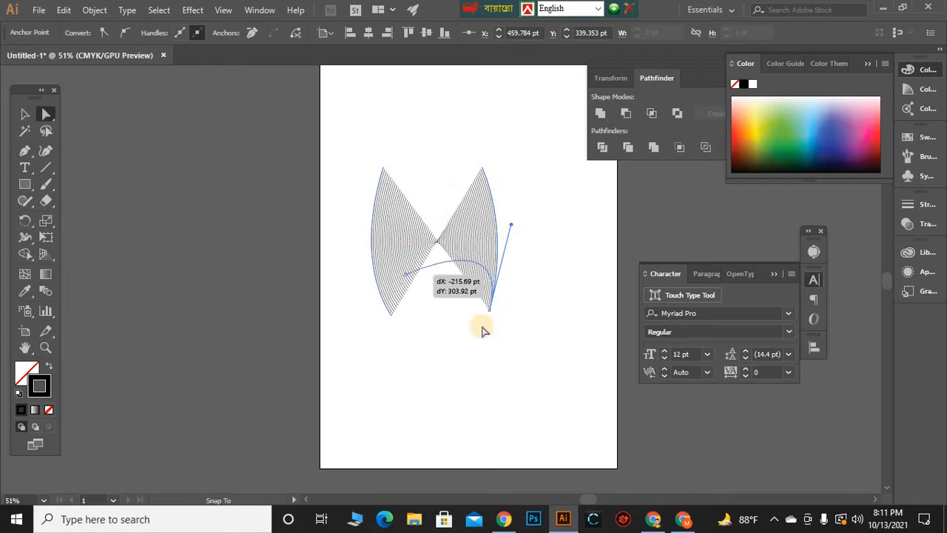
pyautogui.moveTo(520, 289); pyautogui.dragTo(484, 131)
pyautogui.click(529, 219)
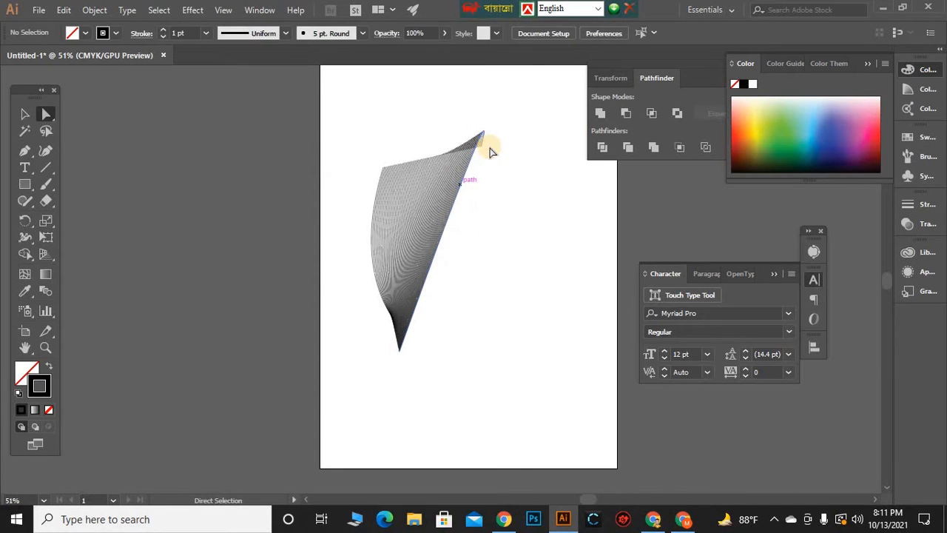
# Select all artwork and delete it to empty the artboard
pyautogui.hotkey('ctrl', 'a')
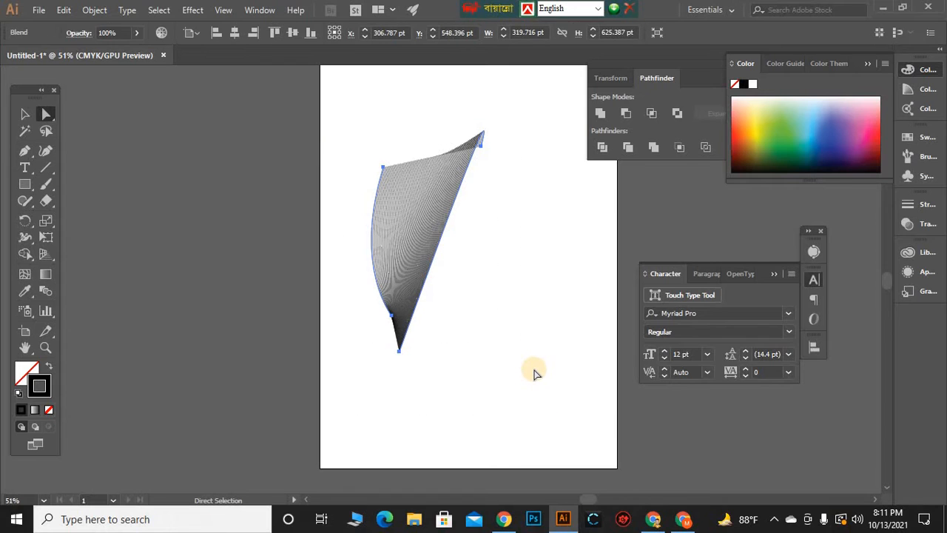
pyautogui.press('Delete')
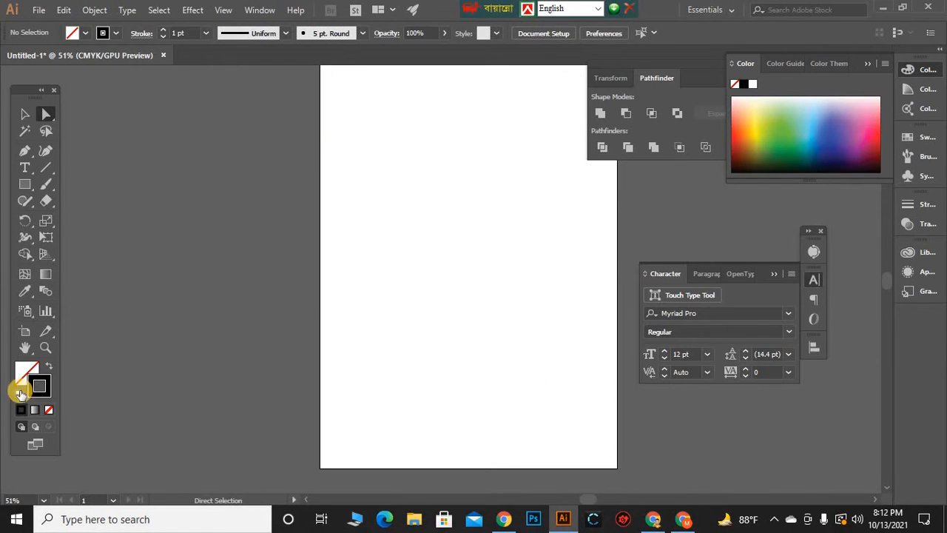
# Try to spray a symbol on the empty artboard with the Symbol Sprayer, and dismiss the alert
pyautogui.click(28, 314)
pyautogui.click(404, 288)
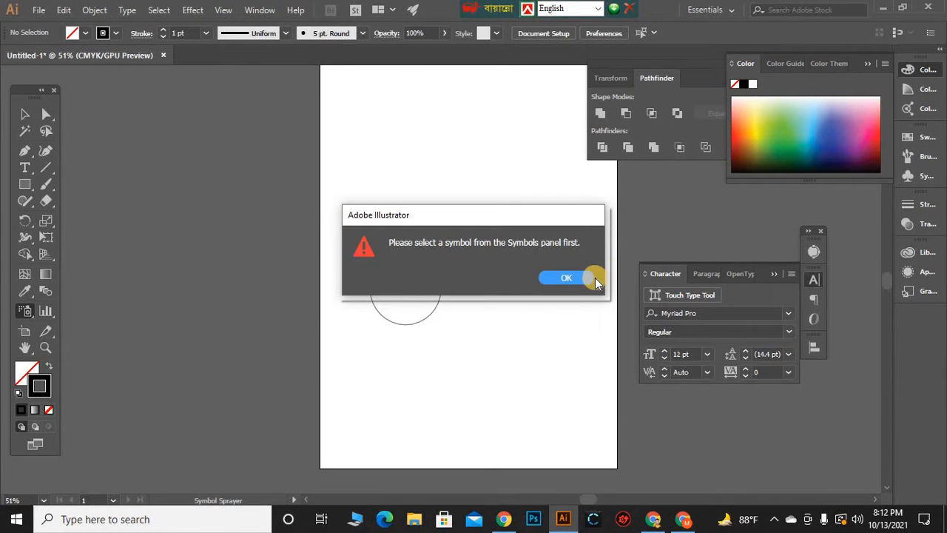
pyautogui.click(568, 279)
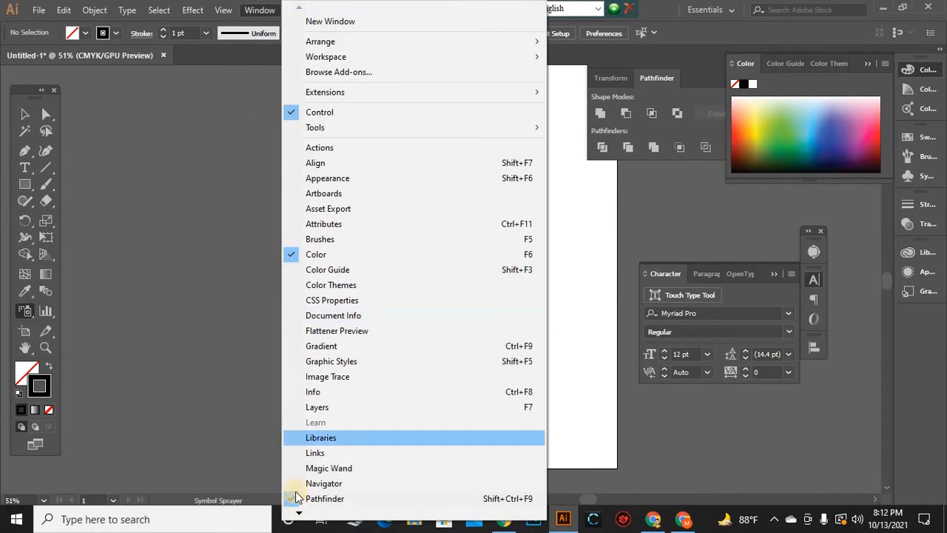
# Show the Symbols panel and undock it so it floats beside the tools
pyautogui.click(298, 515)
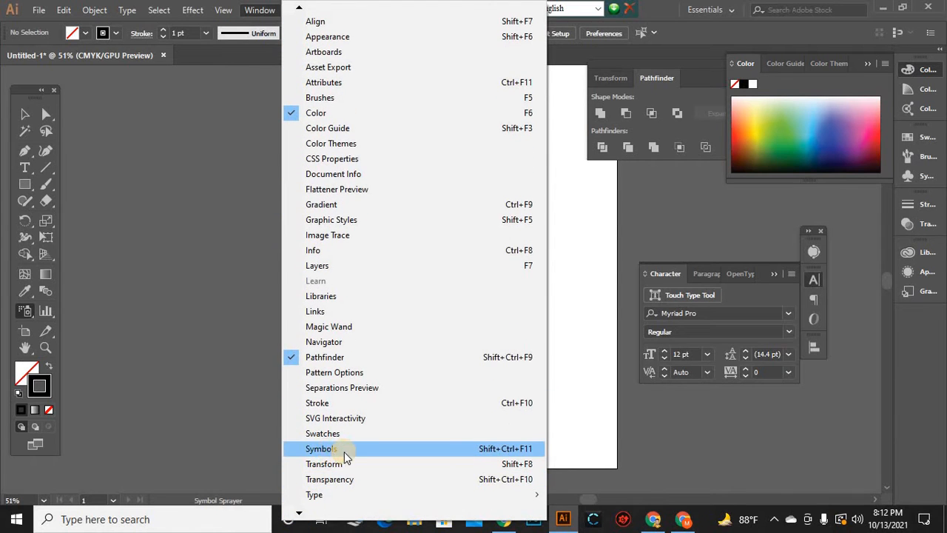
pyautogui.click(513, 446)
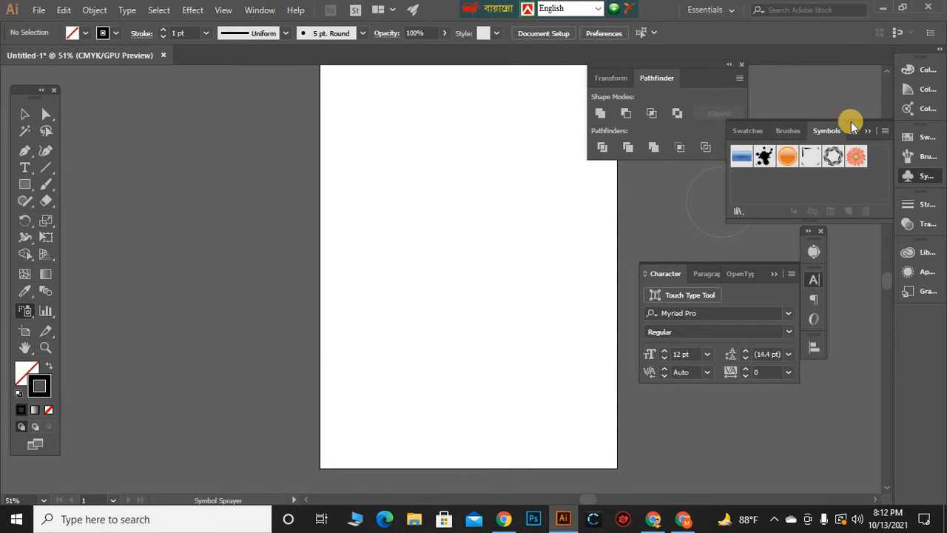
pyautogui.moveTo(838, 131)
pyautogui.mouseDown()
pyautogui.moveTo(434, 226)
pyautogui.moveTo(156, 186)
pyautogui.moveTo(215, 232)
pyautogui.moveTo(175, 209)
pyautogui.mouseUp()
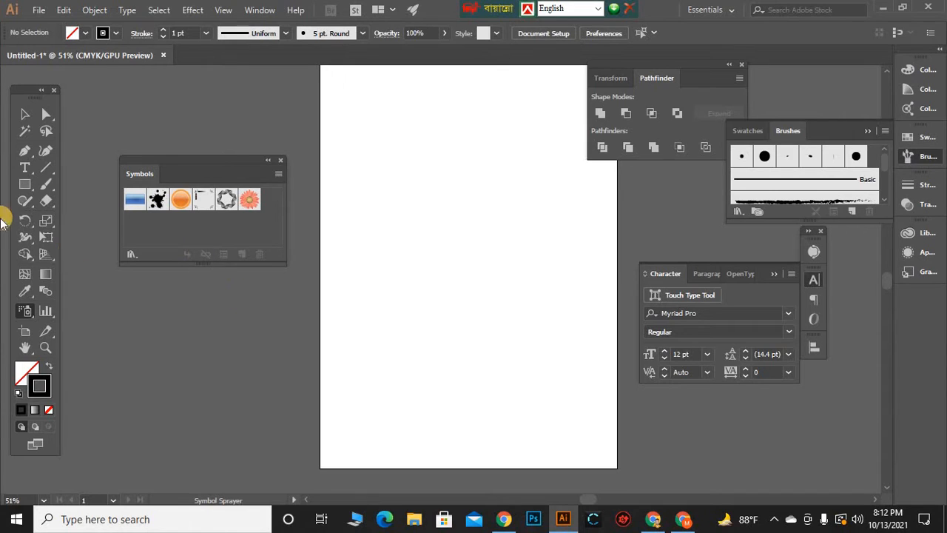
# Draw a rectangle near the middle of the artboard, fill it green, and narrow it to a thin upright bar
pyautogui.click(25, 184)
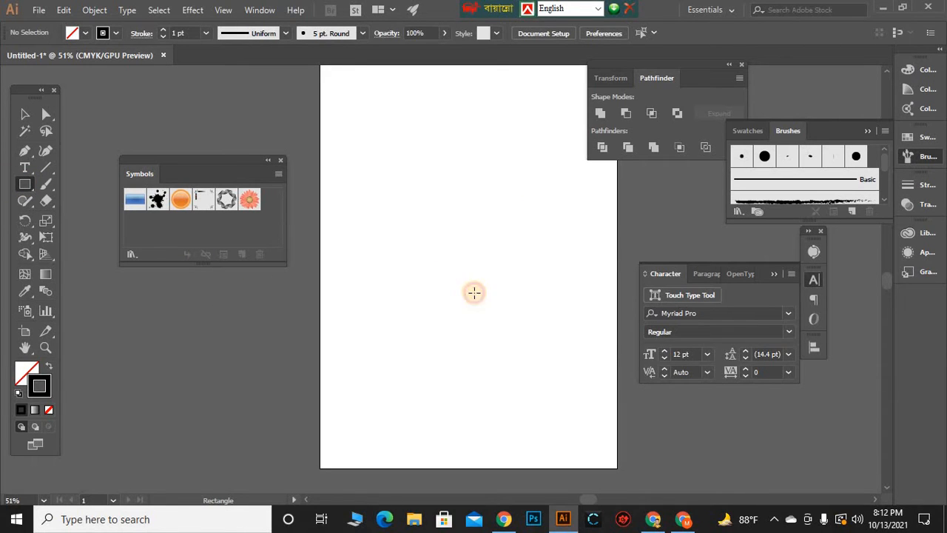
pyautogui.moveTo(439, 226); pyautogui.dragTo(504, 345)
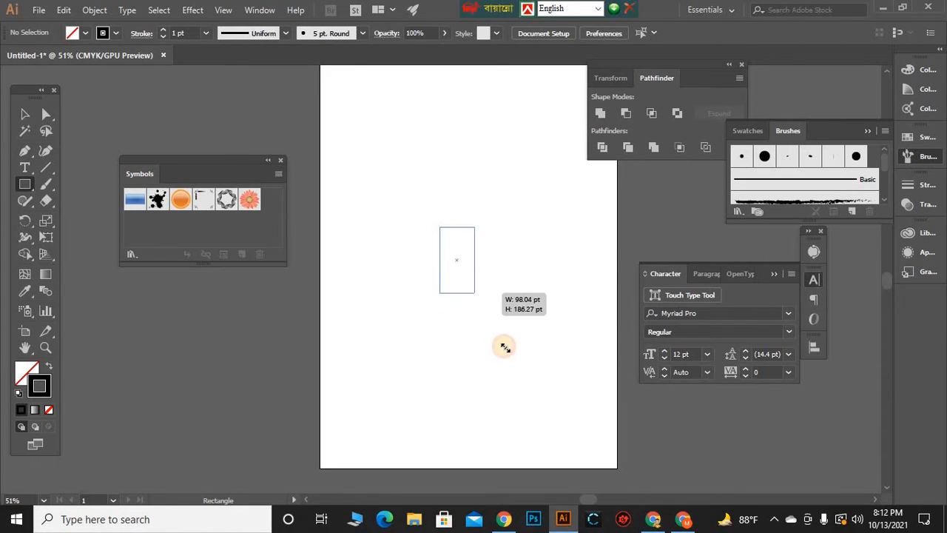
pyautogui.click(72, 33)
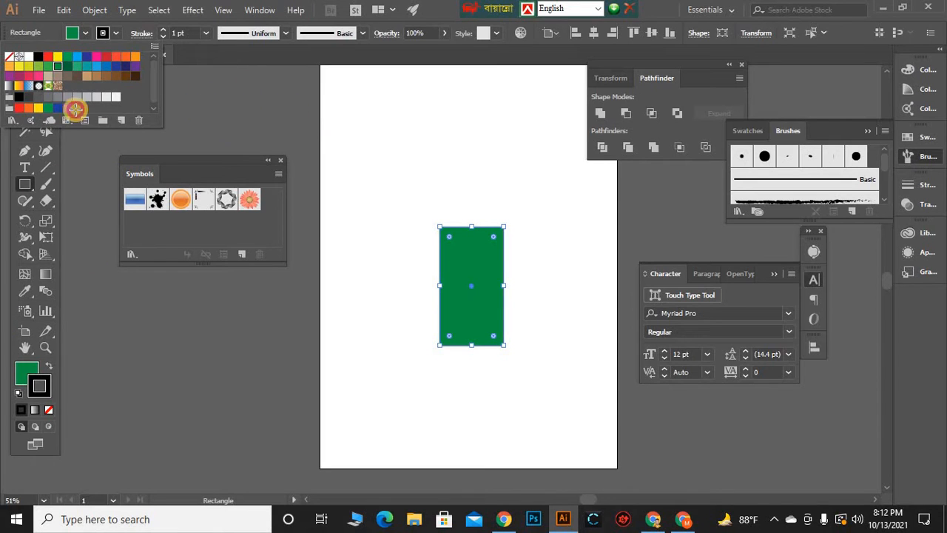
pyautogui.click(15, 128)
pyautogui.click(22, 116)
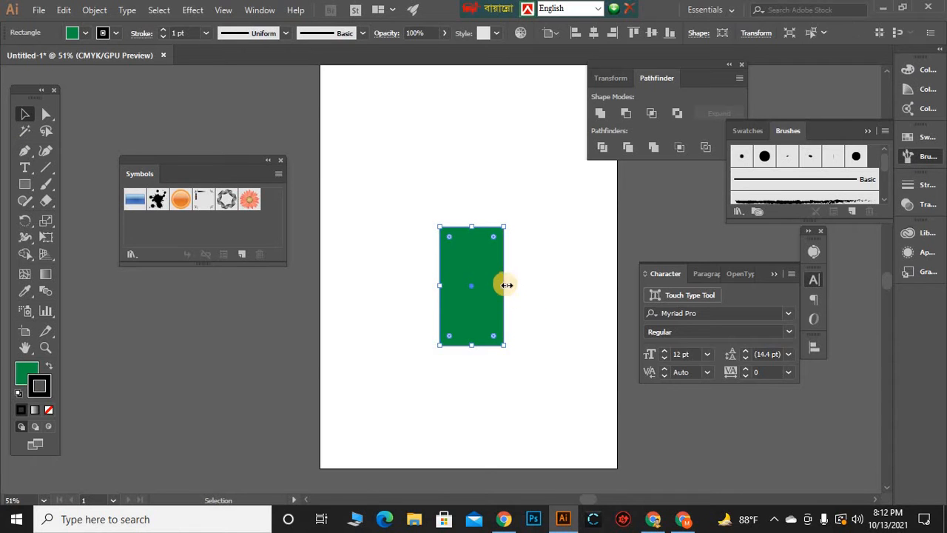
pyautogui.moveTo(507, 284); pyautogui.dragTo(445, 284)
pyautogui.click(316, 291)
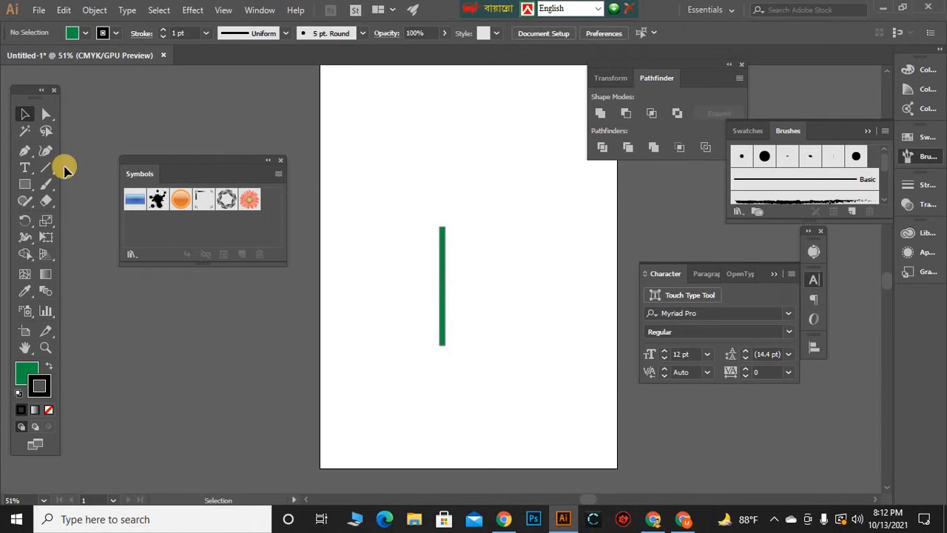
# Draw a thin horizontal green bar across the middle of the upright bar, widened beyond it on both sides, and deselect it
pyautogui.press('m')
pyautogui.moveTo(396, 278); pyautogui.dragTo(486, 282)
pyautogui.click(23, 115)
pyautogui.click(507, 284)
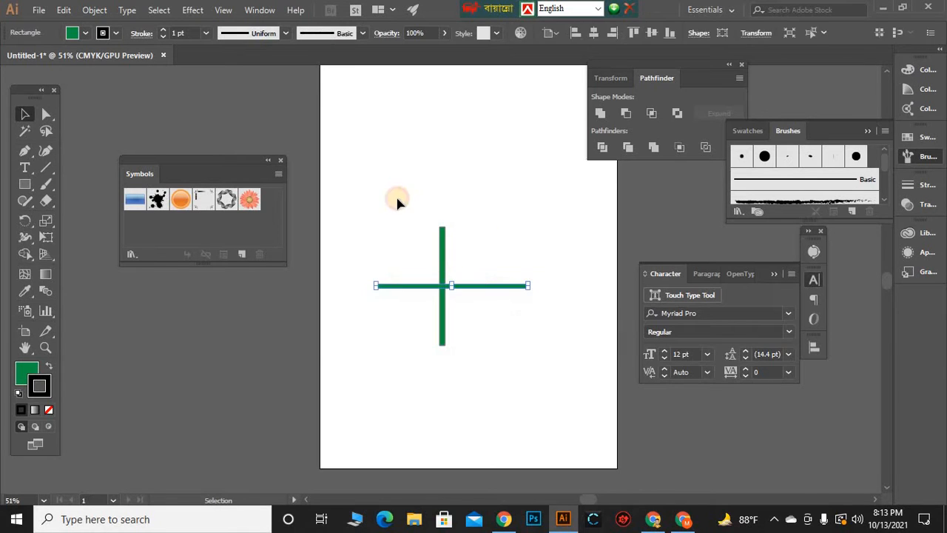
pyautogui.click(348, 212)
# Group the two crossing green bars and save them as a dynamic Movie Clip symbol named New Symbol
pyautogui.moveTo(339, 189); pyautogui.dragTo(575, 390)
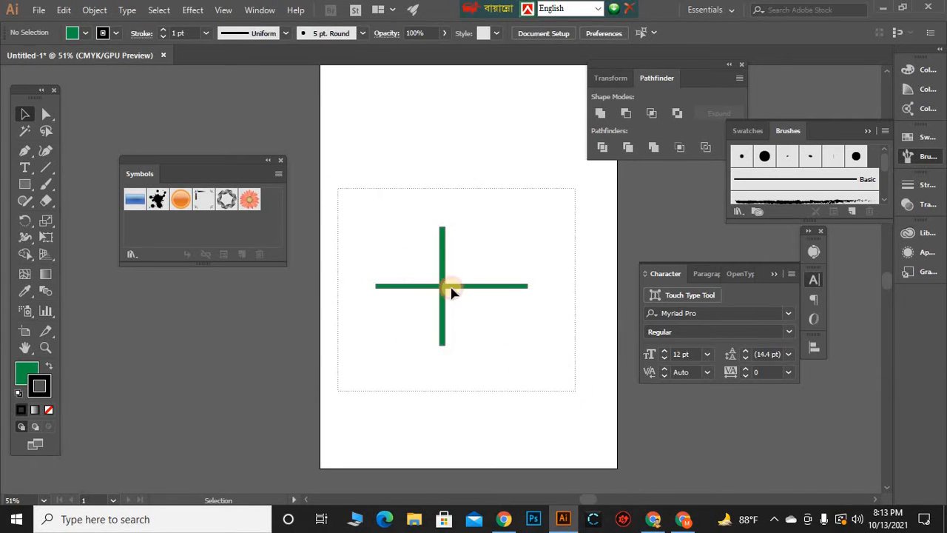
pyautogui.rightClick(490, 165)
pyautogui.click(481, 92)
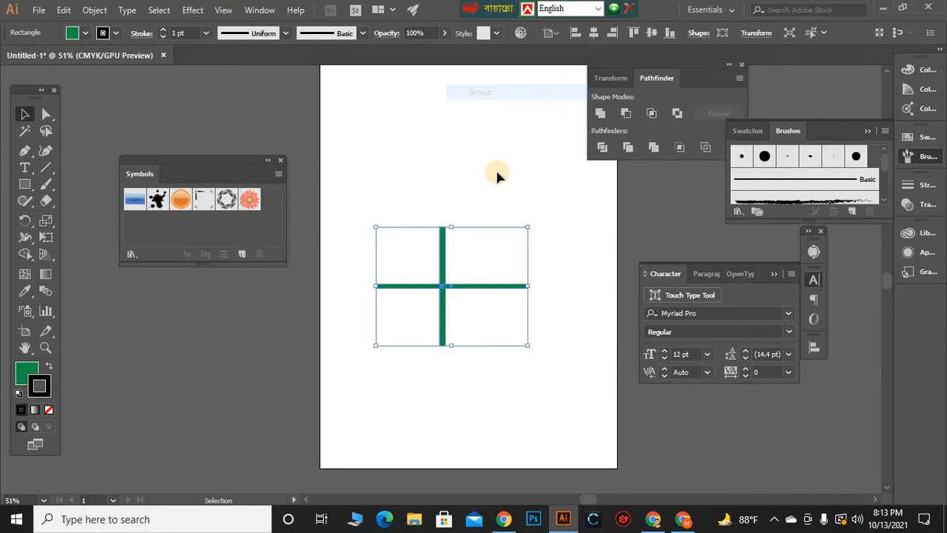
pyautogui.hotkey('ctrl', 'shift', 'a')
pyautogui.click(441, 291)
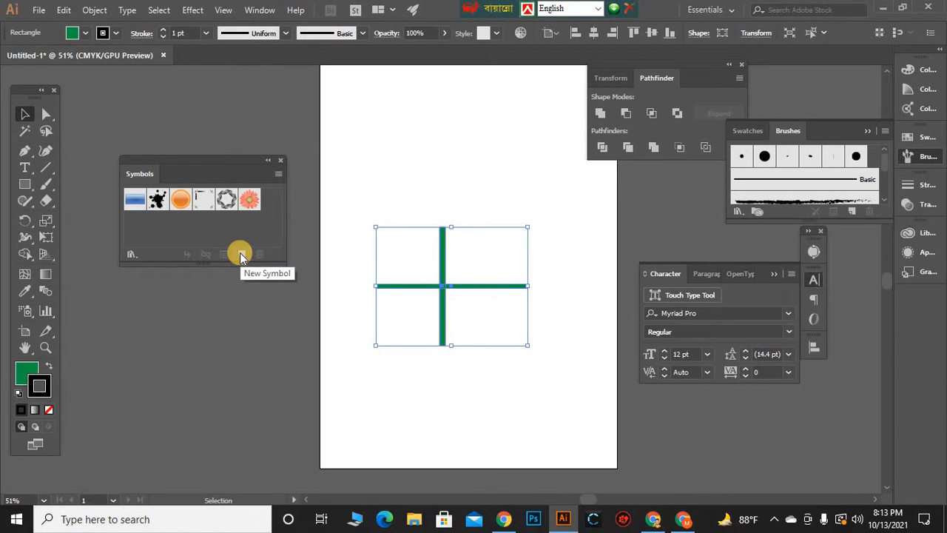
pyautogui.click(240, 254)
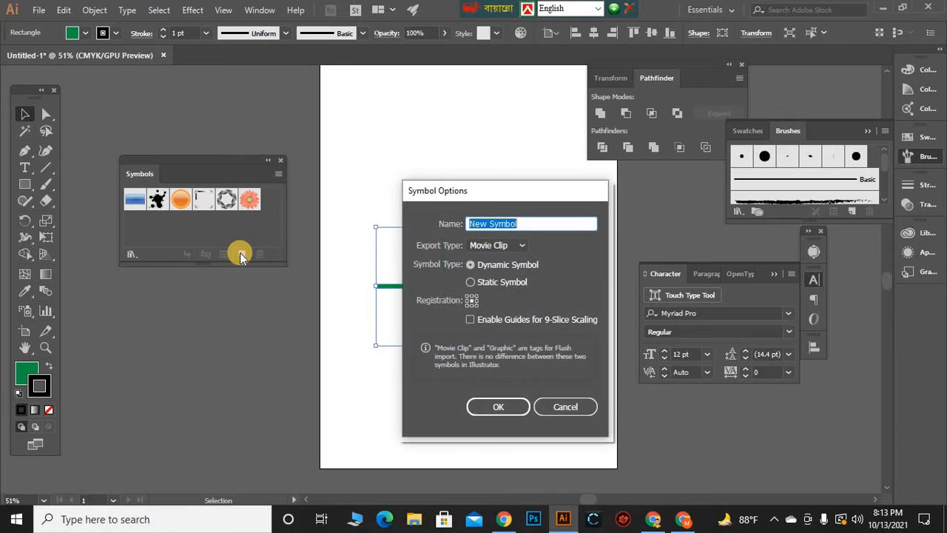
pyautogui.click(494, 404)
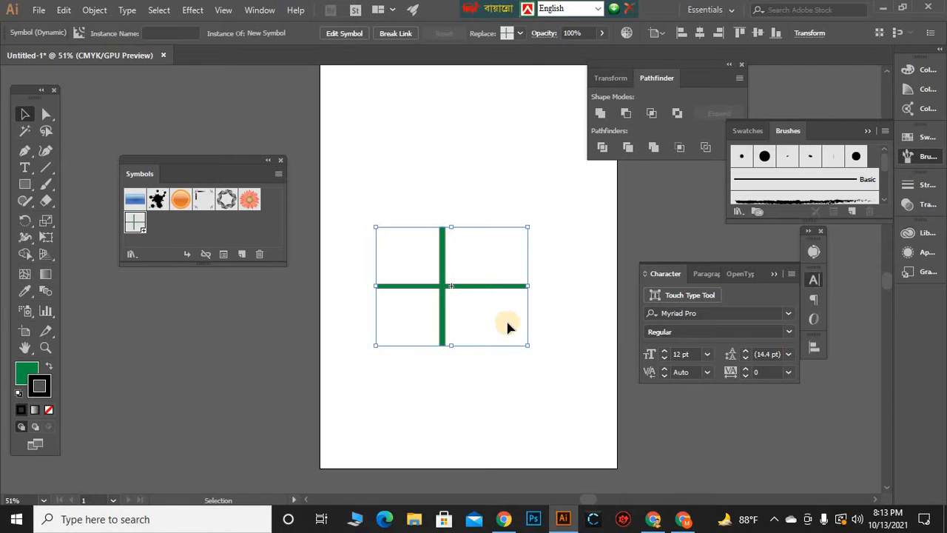
# Spray many copies of the green cross symbol over the upper artboard and the surrounding canvas with the Symbol Sprayer
pyautogui.scroll(3, 509, 302)
pyautogui.scroll(6, 511, 289)
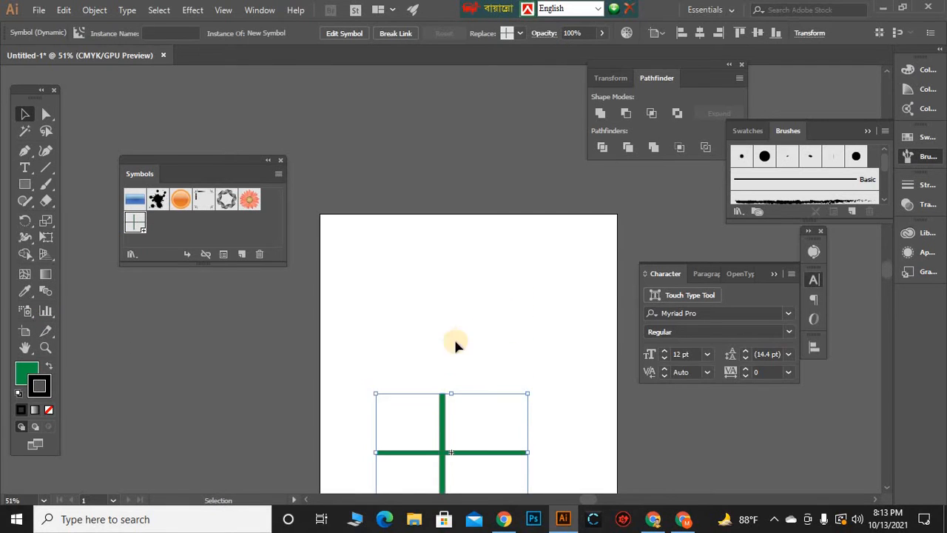
pyautogui.click(24, 313)
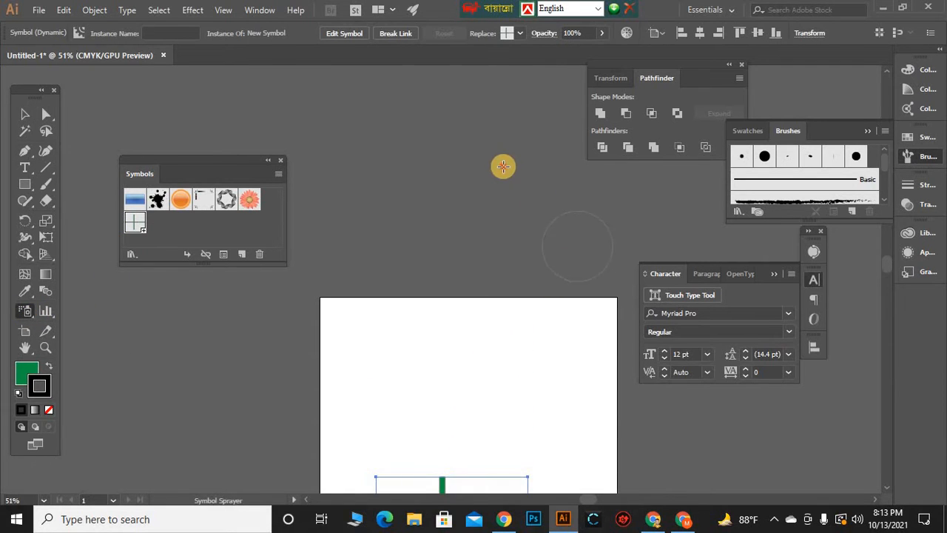
pyautogui.moveTo(431, 209)
pyautogui.mouseDown()
pyautogui.moveTo(384, 117)
pyautogui.moveTo(522, 160)
pyautogui.moveTo(577, 220)
pyautogui.moveTo(393, 288)
pyautogui.moveTo(539, 348)
pyautogui.moveTo(584, 382)
pyautogui.moveTo(245, 366)
pyautogui.moveTo(292, 333)
pyautogui.moveTo(398, 417)
pyautogui.moveTo(353, 211)
pyautogui.moveTo(201, 131)
pyautogui.moveTo(174, 163)
pyautogui.moveTo(591, 290)
pyautogui.mouseUp()
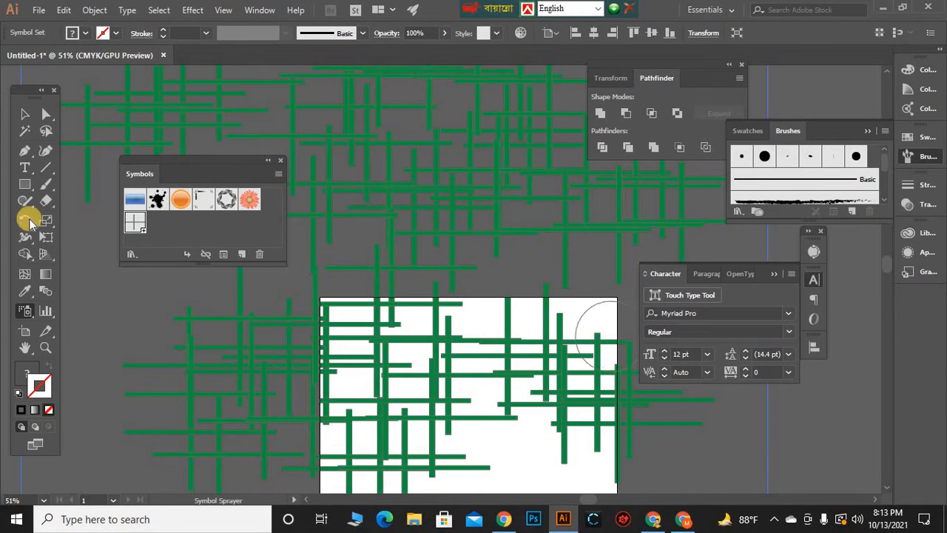
# Select the sprayed symbol set and move it up and to the right, mostly above the artboard
pyautogui.click(23, 115)
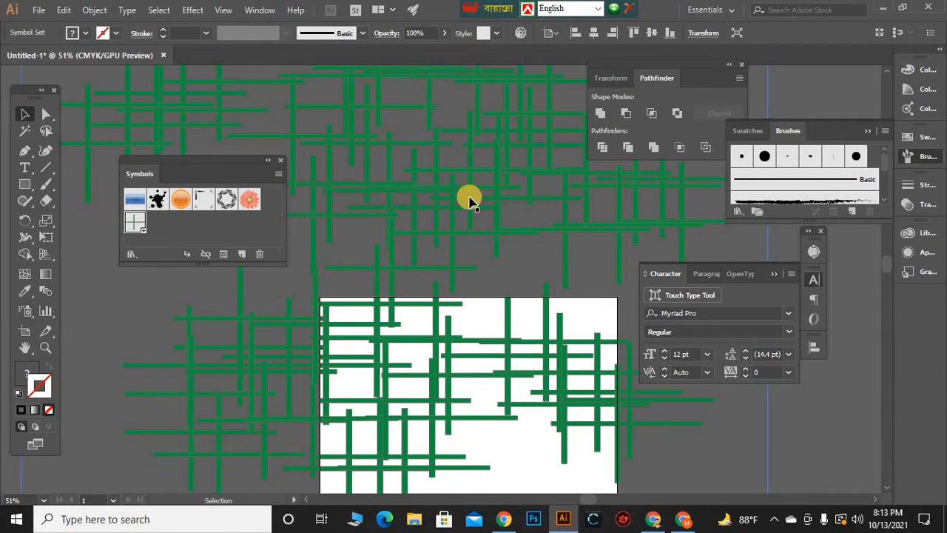
pyautogui.click(469, 200)
pyautogui.click(475, 200)
pyautogui.hotkey('ctrl', '-')
pyautogui.hotkey('ctrl', '-')
pyautogui.hotkey('ctrl', '-')
pyautogui.hotkey('ctrl', '-')
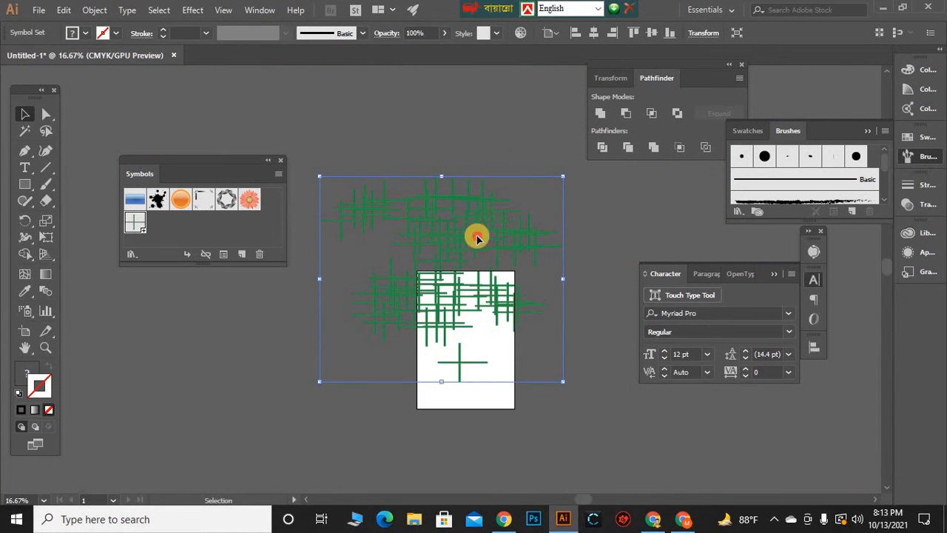
pyautogui.moveTo(477, 237); pyautogui.dragTo(442, 140)
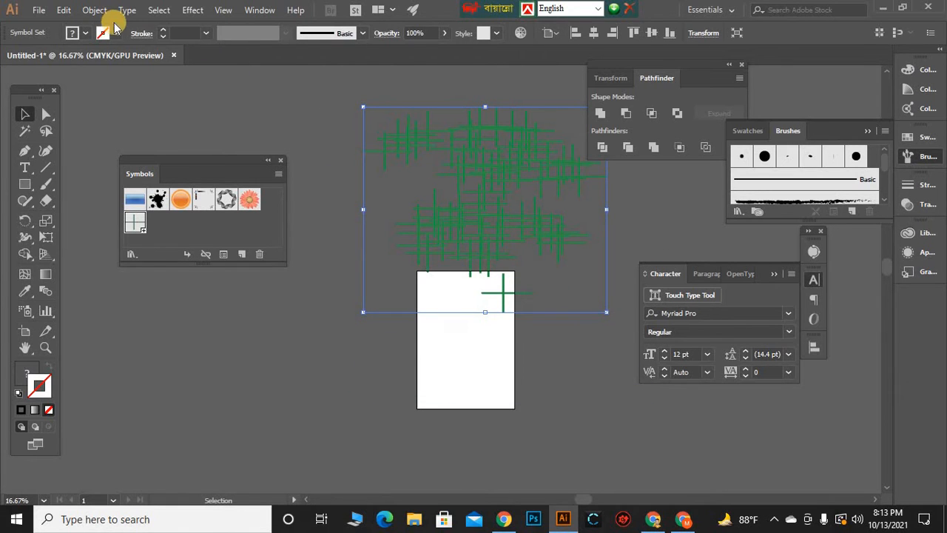
# Expand the symbol set with Object and Fill on, and expand the resulting symbol instances into editable rectangles
pyautogui.click(92, 10)
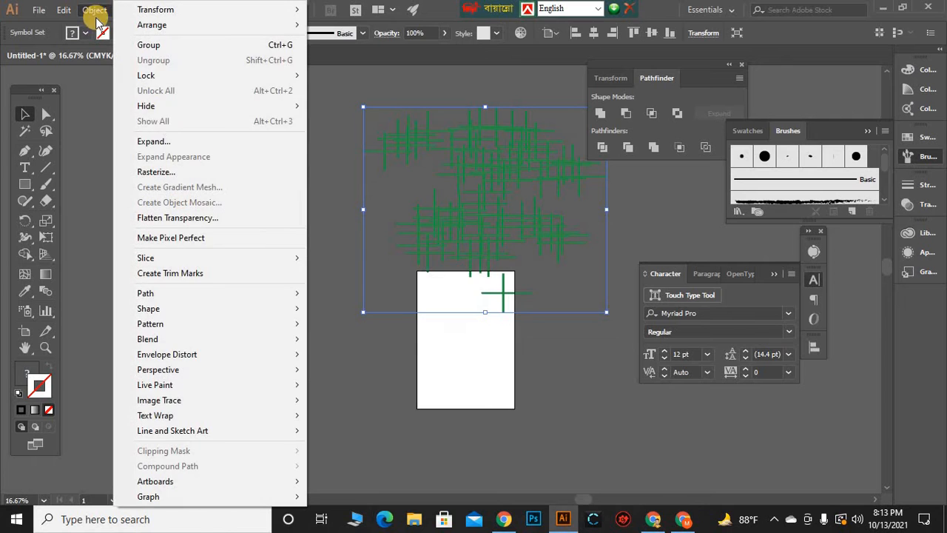
pyautogui.click(152, 141)
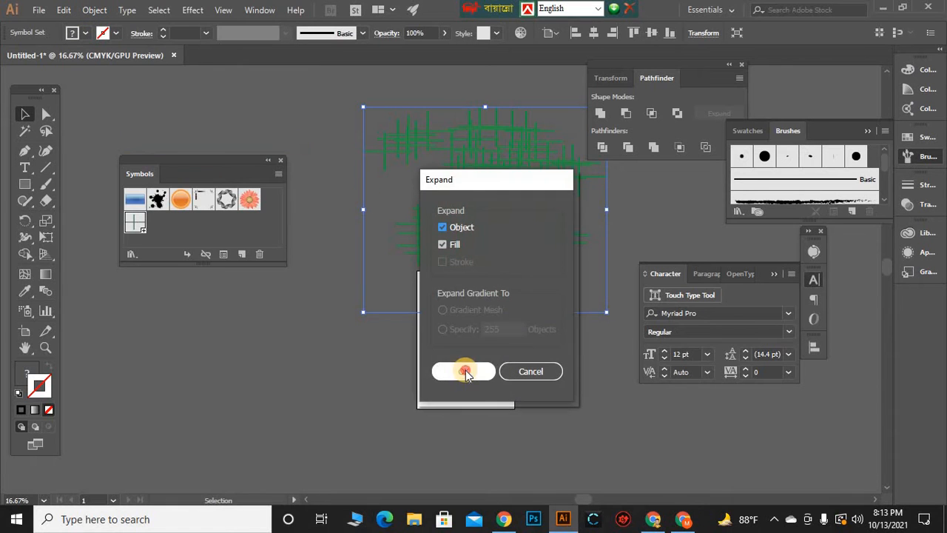
pyautogui.press('Return')
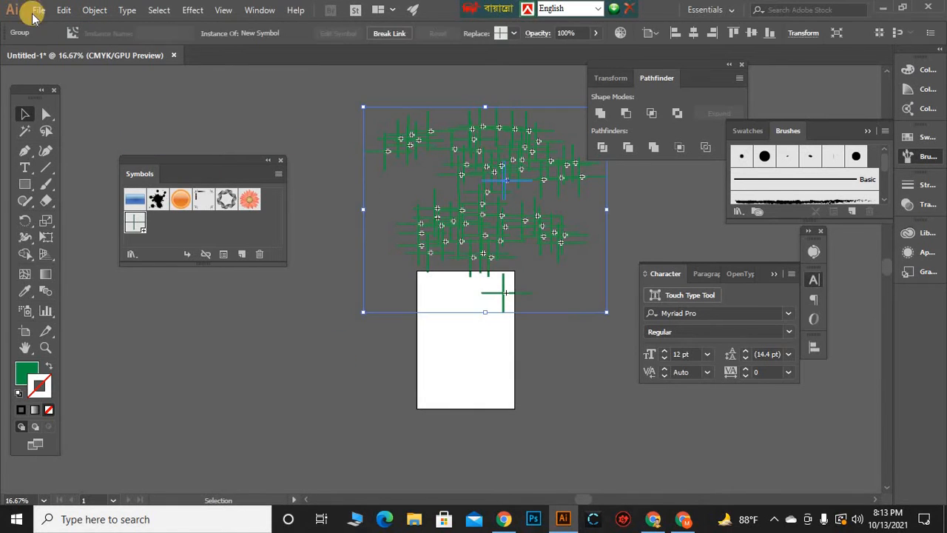
pyautogui.click(90, 13)
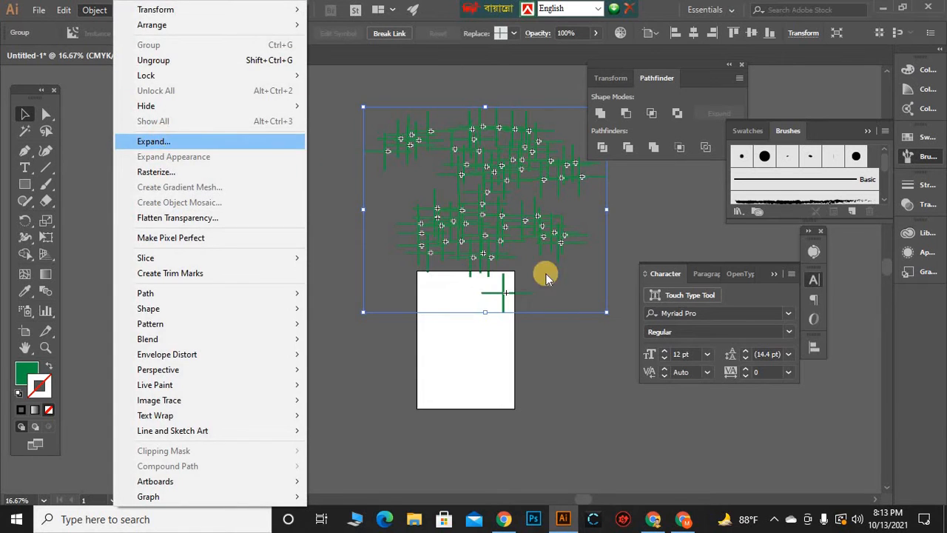
pyautogui.press('Return')
pyautogui.click(464, 374)
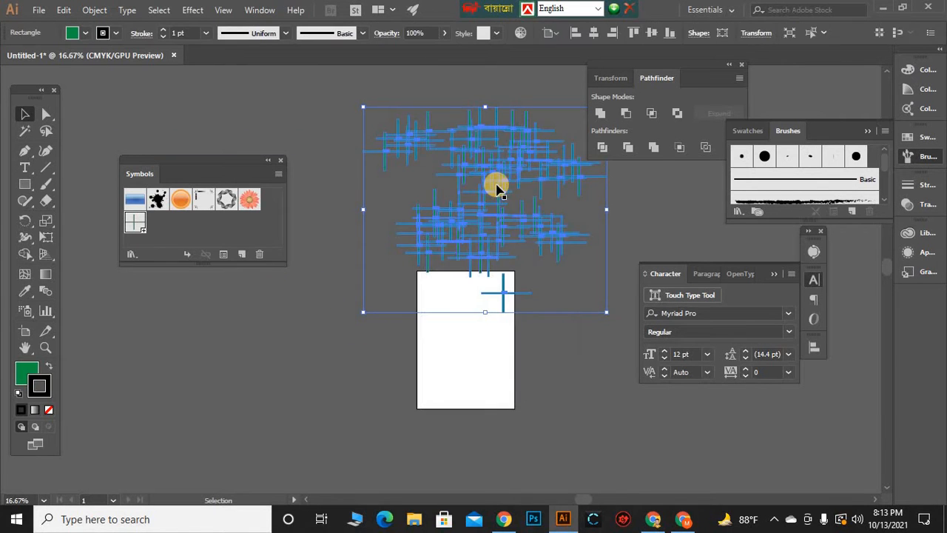
# Recolour the expanded crosses with a dark blue fill
pyautogui.click(497, 187)
pyautogui.click(501, 182)
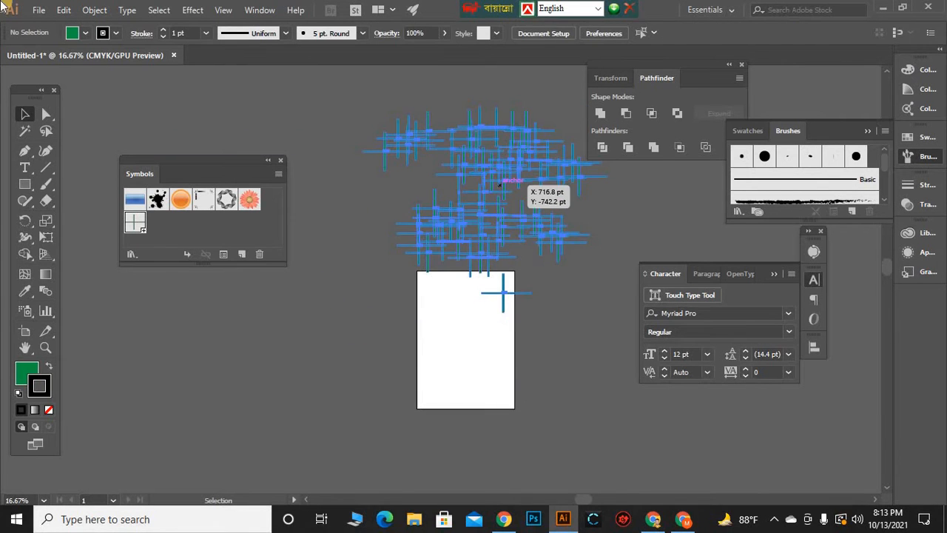
pyautogui.click(85, 33)
pyautogui.click(126, 65)
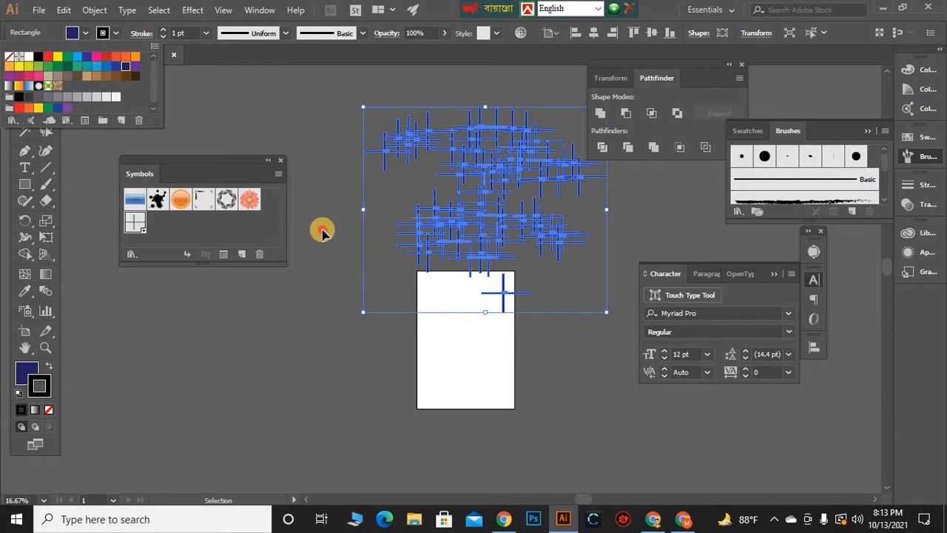
# Move the dark blue crosses down and left off the artboard, and delete them all
pyautogui.press('Escape')
pyautogui.click(376, 197)
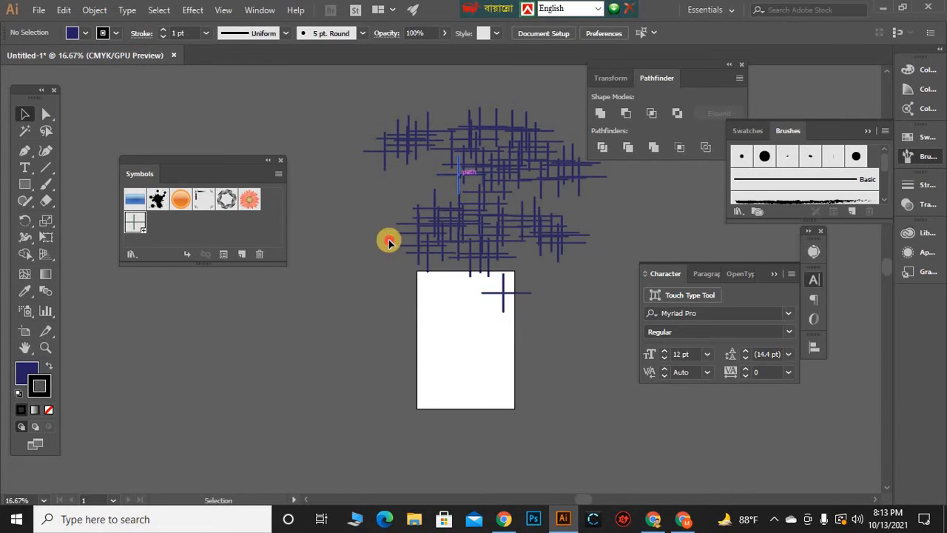
pyautogui.moveTo(389, 240); pyautogui.dragTo(264, 324)
pyautogui.click(424, 211)
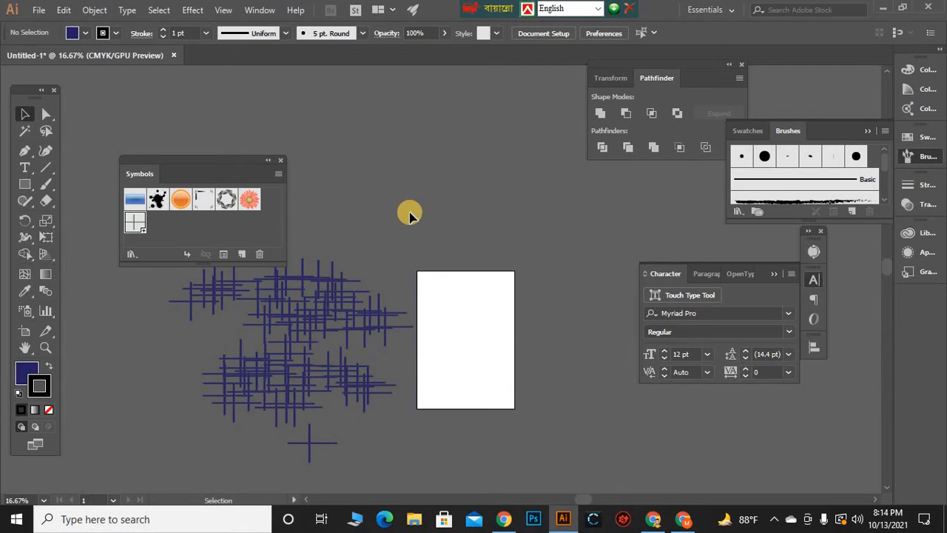
pyautogui.click(396, 438)
pyautogui.press('Delete')
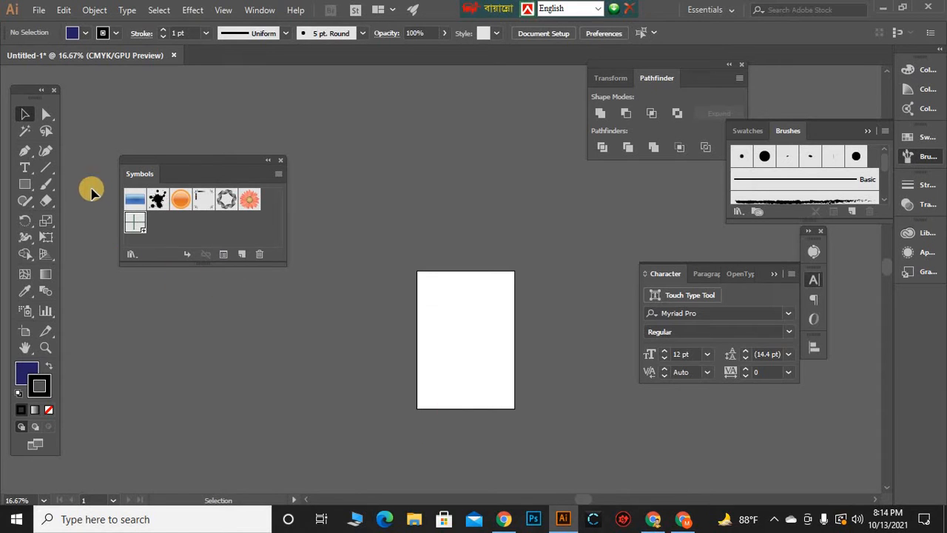
# Draw a dark blue rectangle that overlaps the artboard's left edge
pyautogui.click(46, 330)
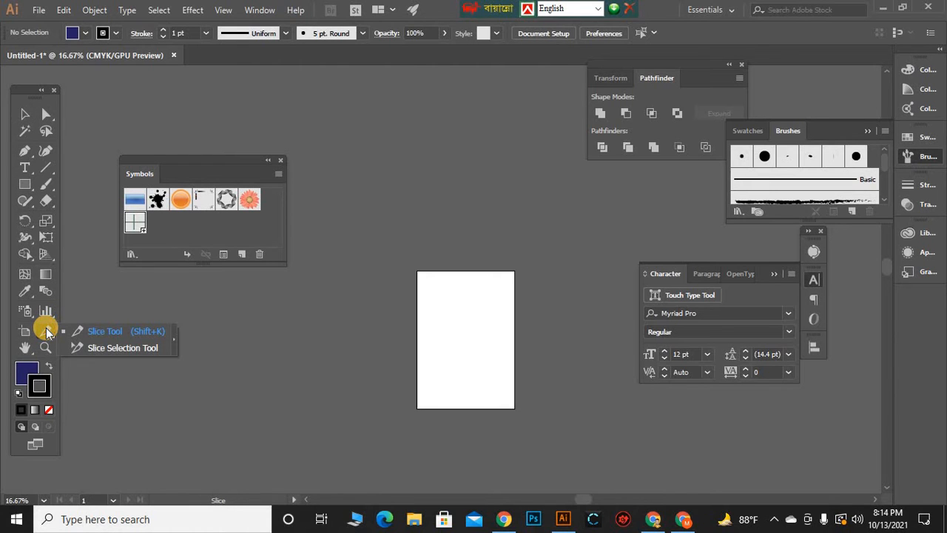
pyautogui.click(33, 186)
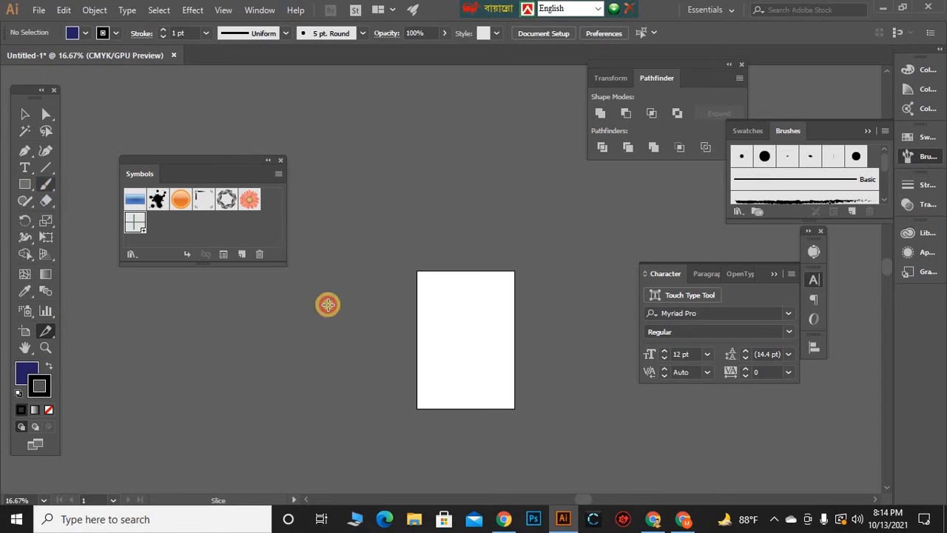
pyautogui.moveTo(339, 312); pyautogui.dragTo(441, 387)
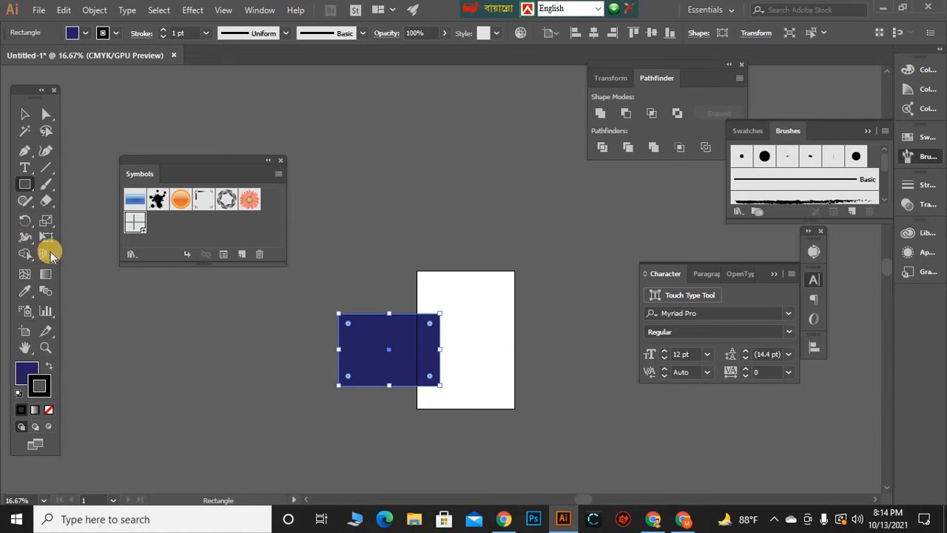
pyautogui.click(45, 331)
pyautogui.moveTo(288, 412)
pyautogui.mouseDown()
pyautogui.moveTo(331, 384)
pyautogui.moveTo(247, 417)
pyautogui.mouseUp()
pyautogui.press('Delete')
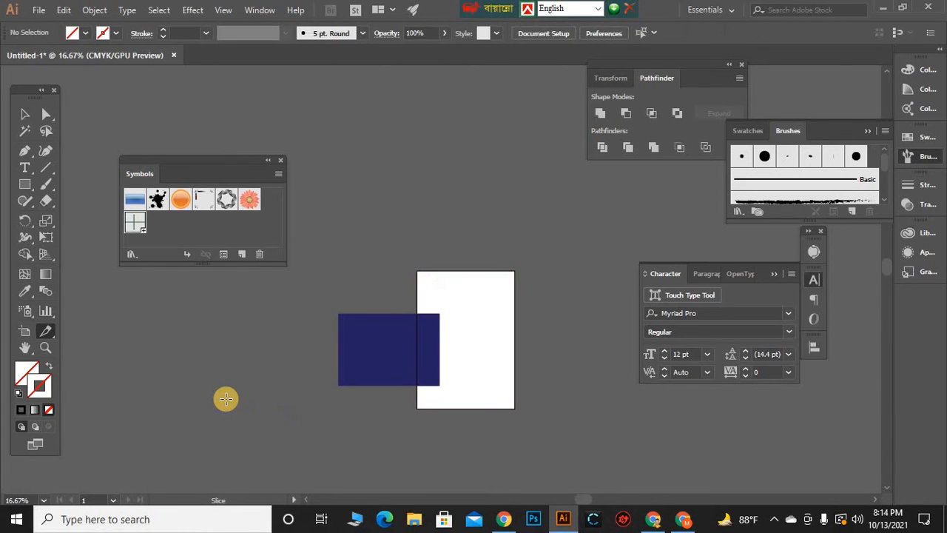
# Draw a slice over the lower-right part of the dark blue rectangle with the Slice tool
pyautogui.hotkey('ctrl', '=')
pyautogui.hotkey('ctrl', '=')
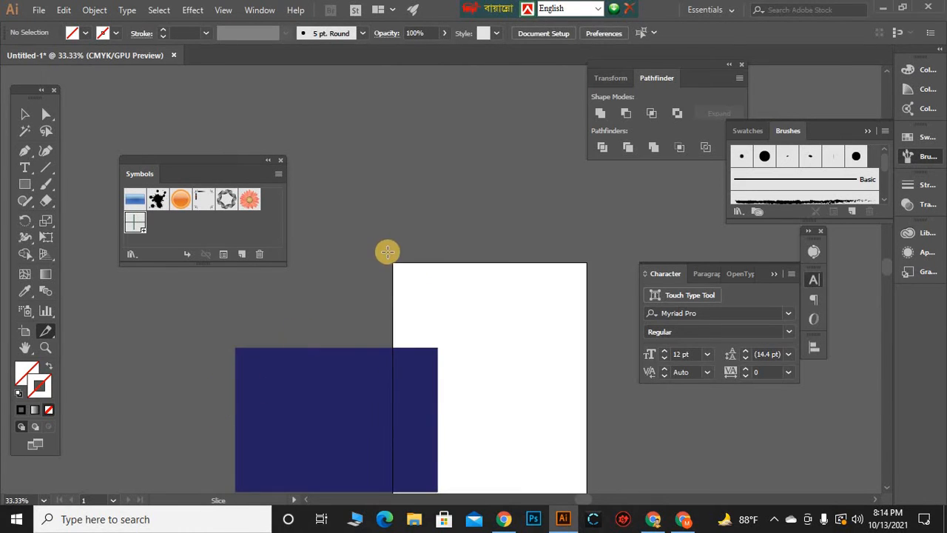
pyautogui.scroll(-2, 154, 349)
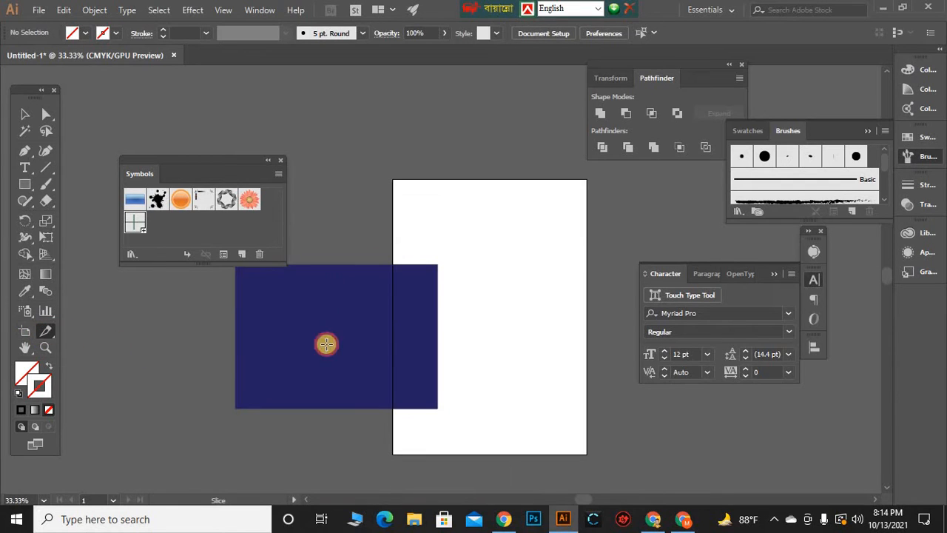
pyautogui.click(25, 113)
pyautogui.click(318, 294)
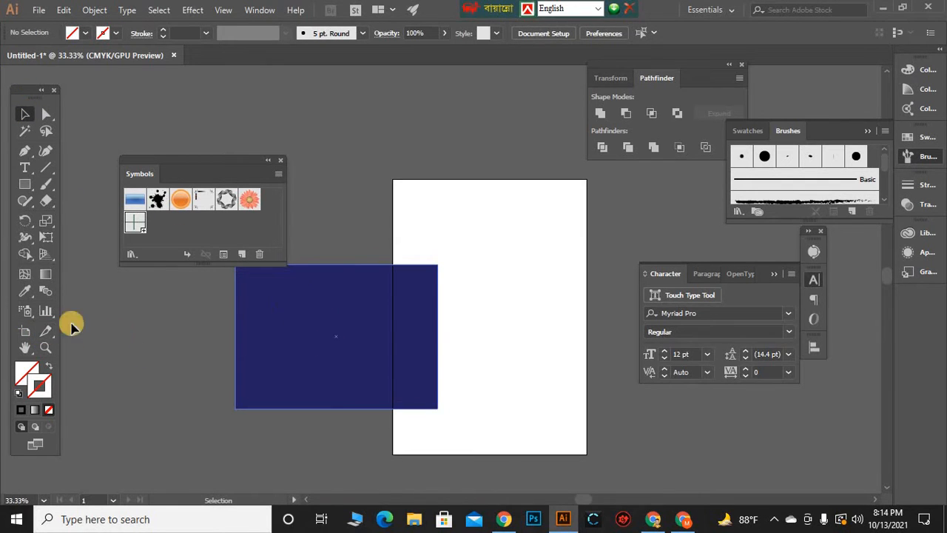
pyautogui.hotkey('shift', 'k')
pyautogui.moveTo(303, 321); pyautogui.dragTo(426, 394)
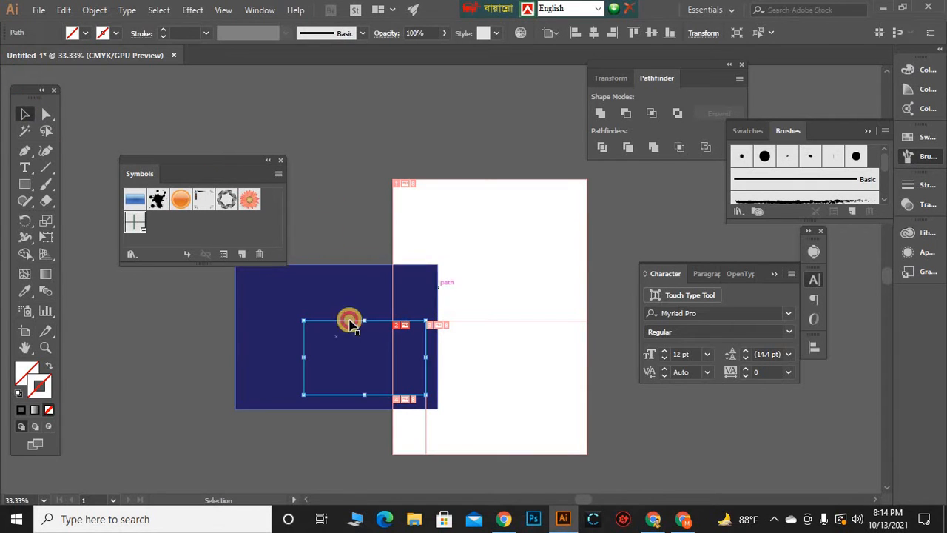
# Move the dark blue rectangle up over the artboard and back down to the slice area at the artboard's left edge
pyautogui.press('v')
pyautogui.moveTo(356, 366); pyautogui.dragTo(433, 256)
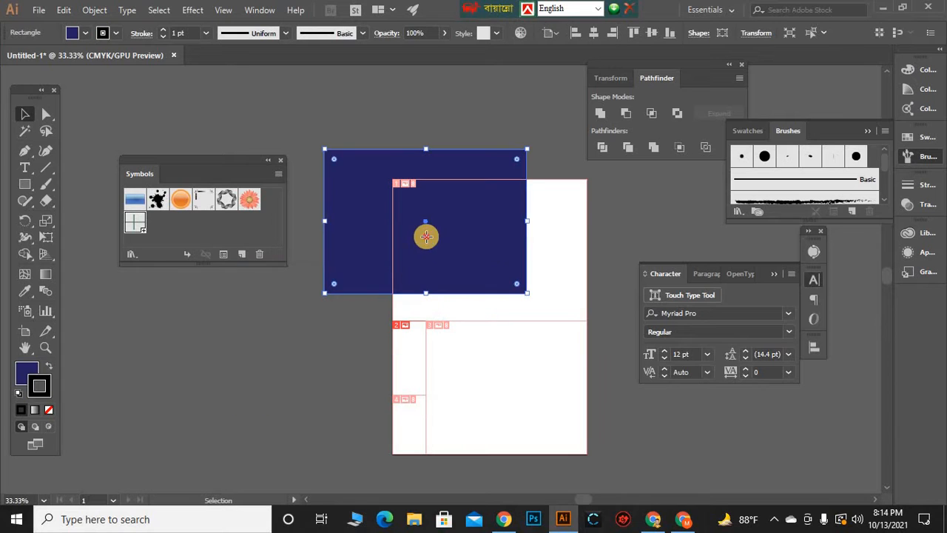
pyautogui.moveTo(504, 210); pyautogui.dragTo(393, 328)
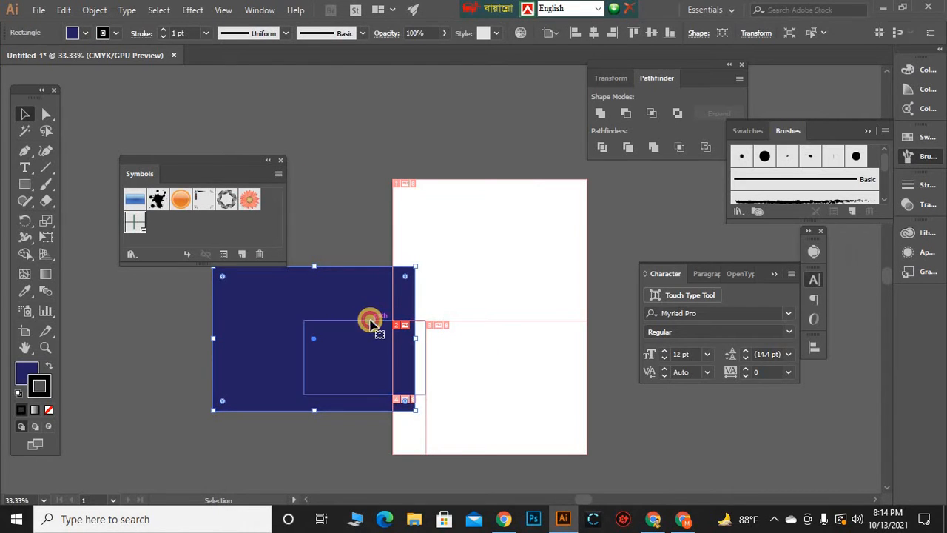
# Reshape the slice outline near the rectangle's lower-right corner, and place a copy of it inside the rectangle using the Move command
pyautogui.moveTo(370, 323); pyautogui.dragTo(350, 337)
pyautogui.press('Return')
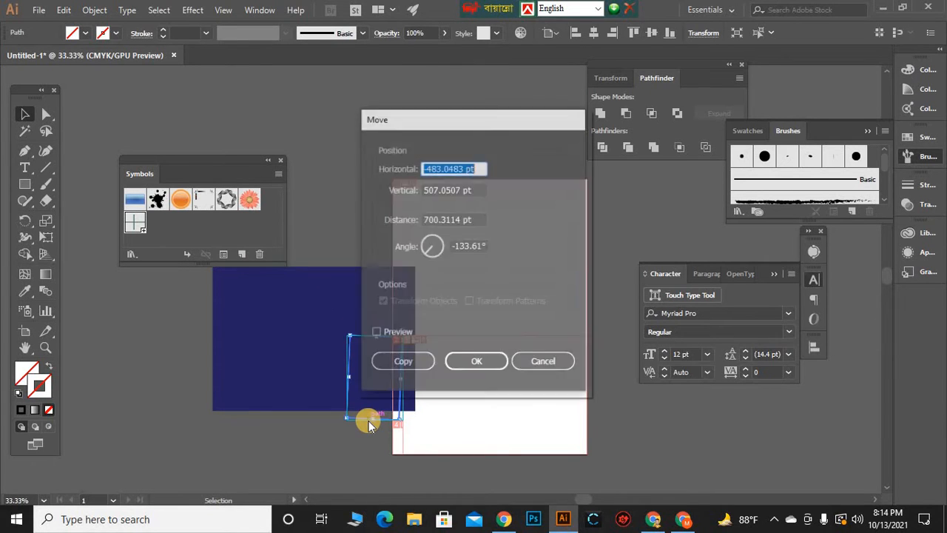
pyautogui.click(412, 363)
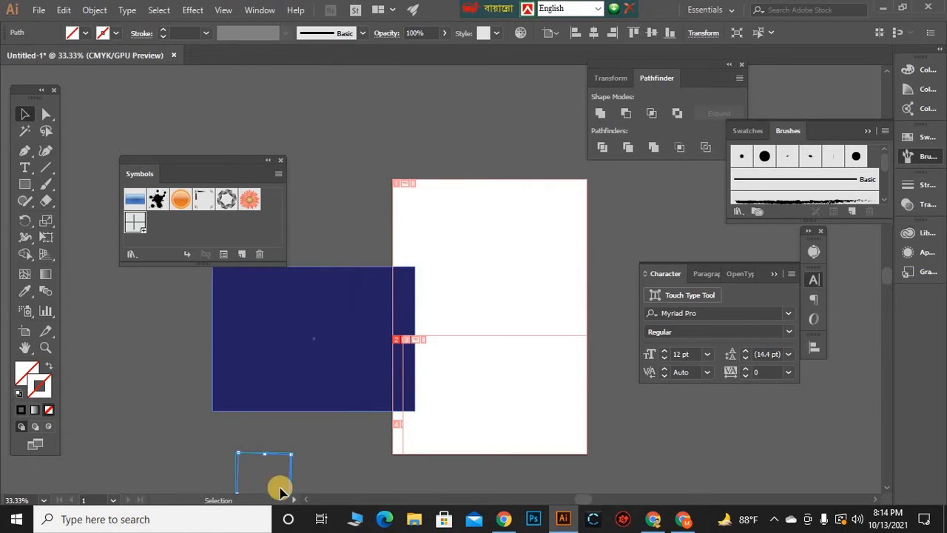
pyautogui.moveTo(292, 474); pyautogui.dragTo(334, 319)
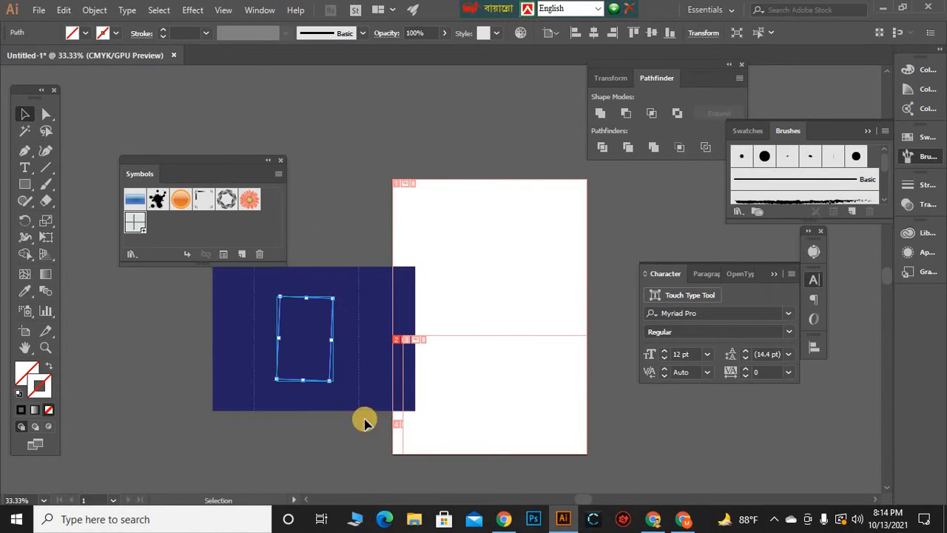
# Divide the rectangle along both slice outlines with Pathfinder, and pull the two ungrouped cut-out pieces away from it
pyautogui.hotkey('ctrl', 'a')
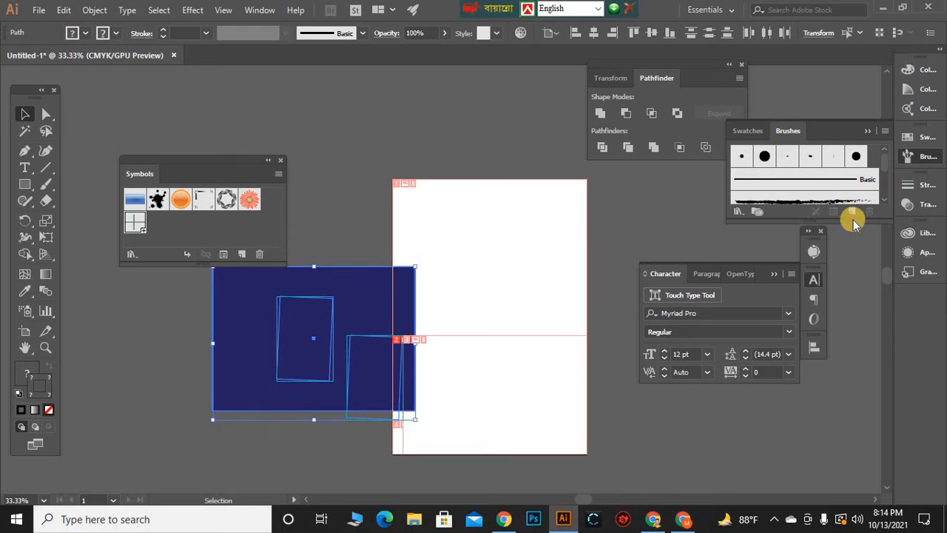
pyautogui.click(266, 10)
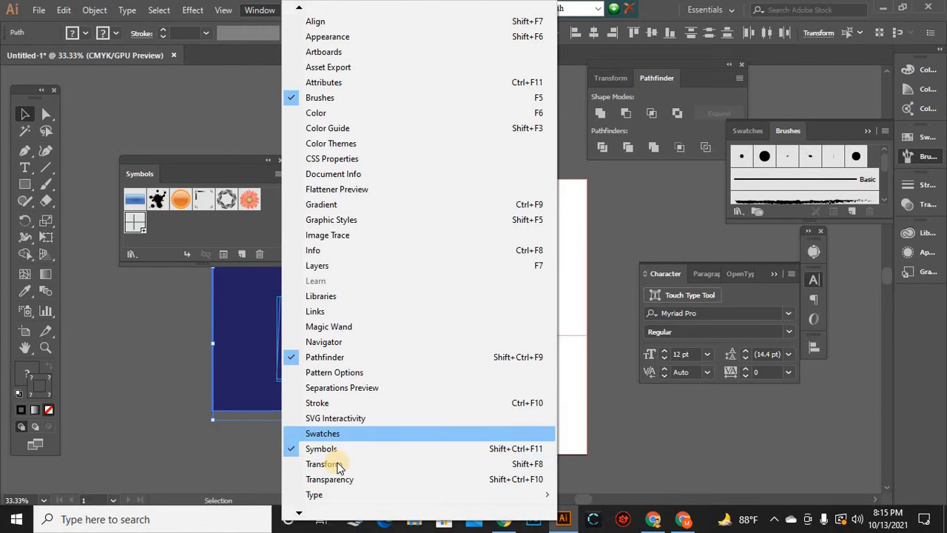
pyautogui.moveTo(298, 512)
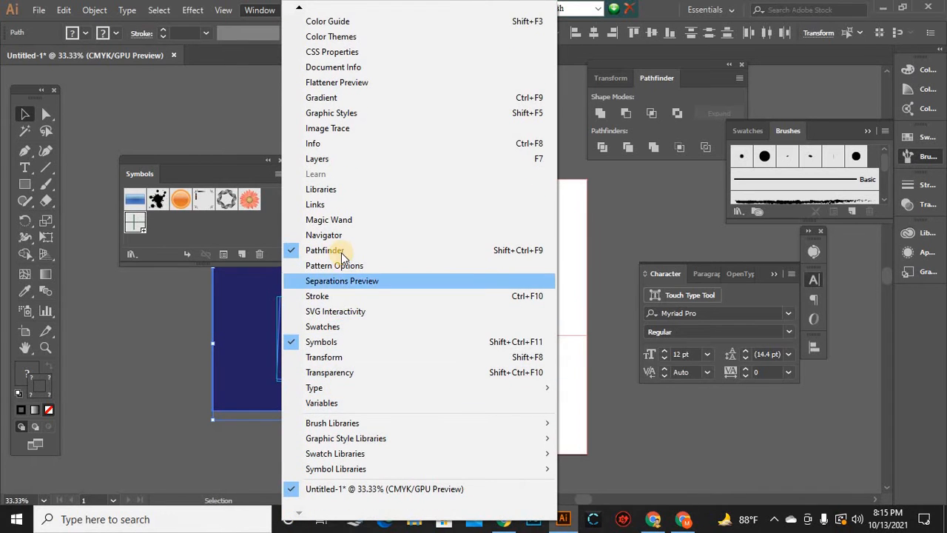
pyautogui.click(607, 148)
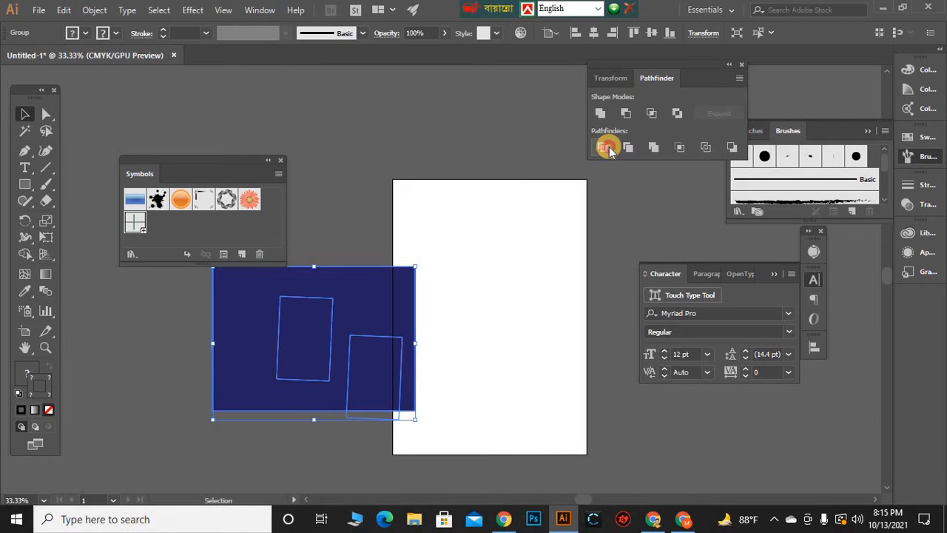
pyautogui.rightClick(372, 357)
pyautogui.click(420, 253)
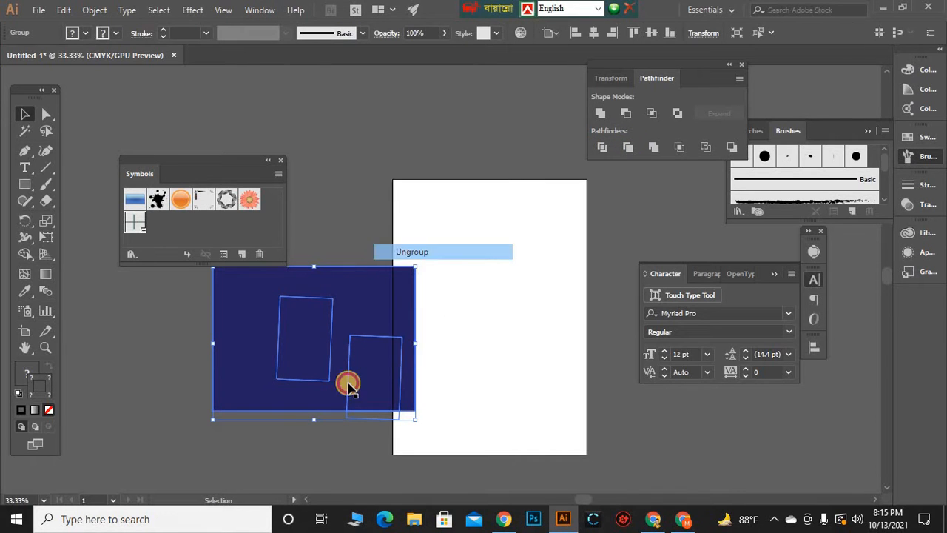
pyautogui.moveTo(348, 383); pyautogui.dragTo(463, 330)
pyautogui.moveTo(237, 442); pyautogui.dragTo(154, 424)
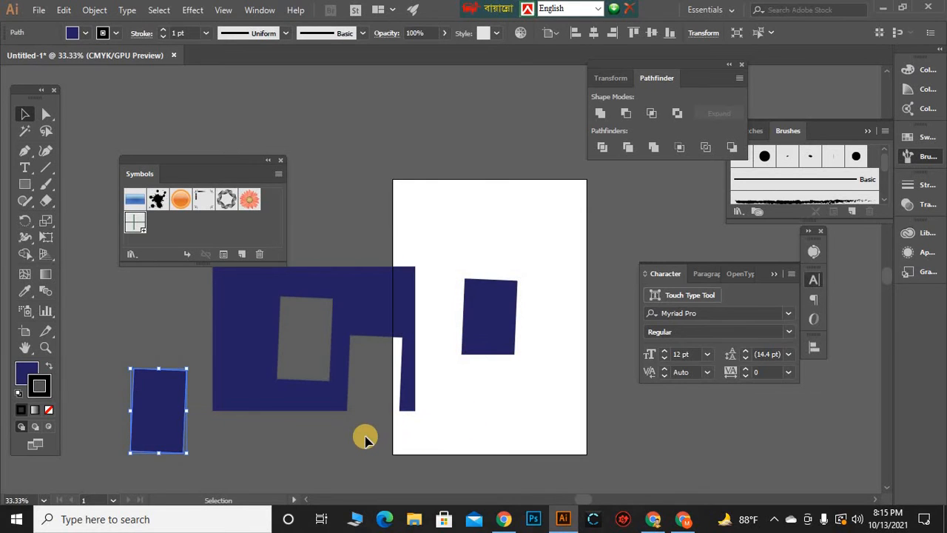
# Undo the piece moves, the ungrouping and the Pathfinder Divide
pyautogui.hotkey('ctrl', 'z')
pyautogui.hotkey('ctrl', 'z')
pyautogui.hotkey('ctrl', 'z')
pyautogui.hotkey('ctrl', 'z')
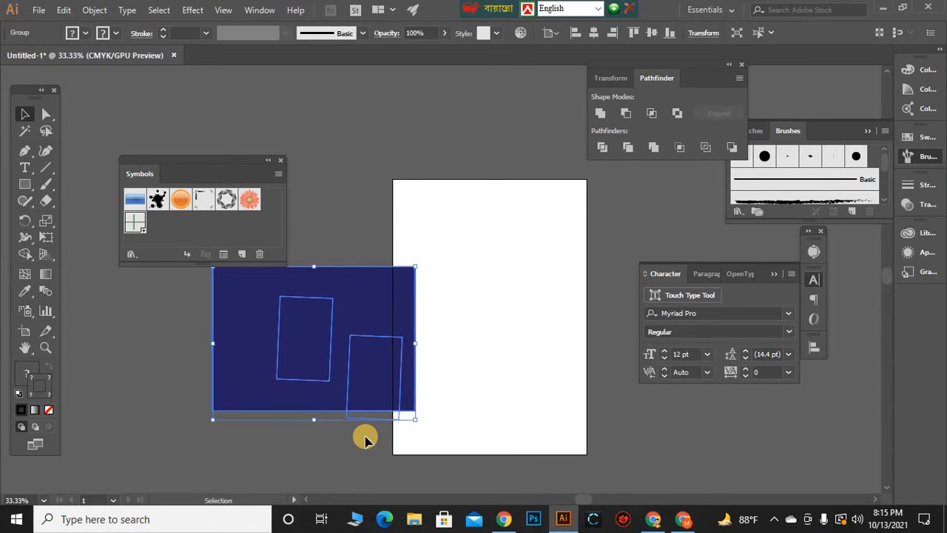
pyautogui.press('a')
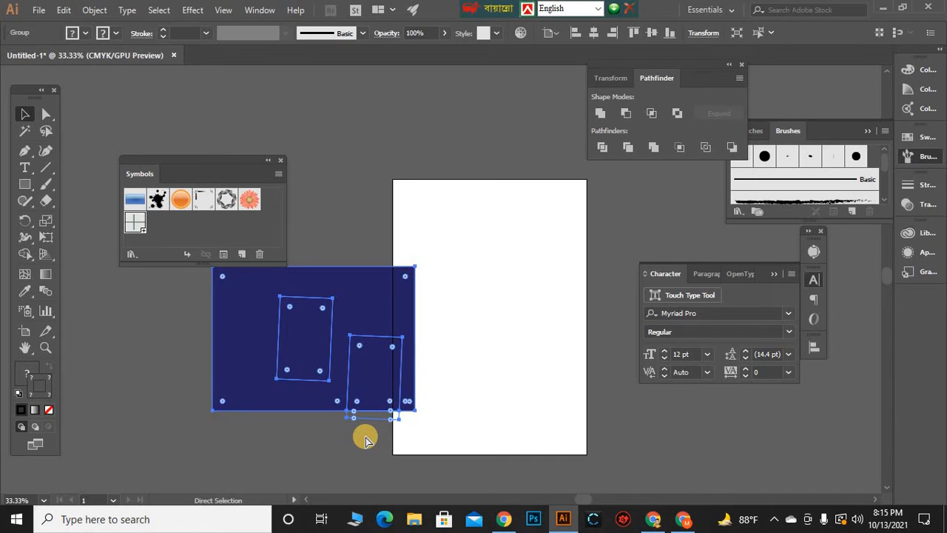
pyautogui.hotkey('ctrl', 'z')
pyautogui.press('v')
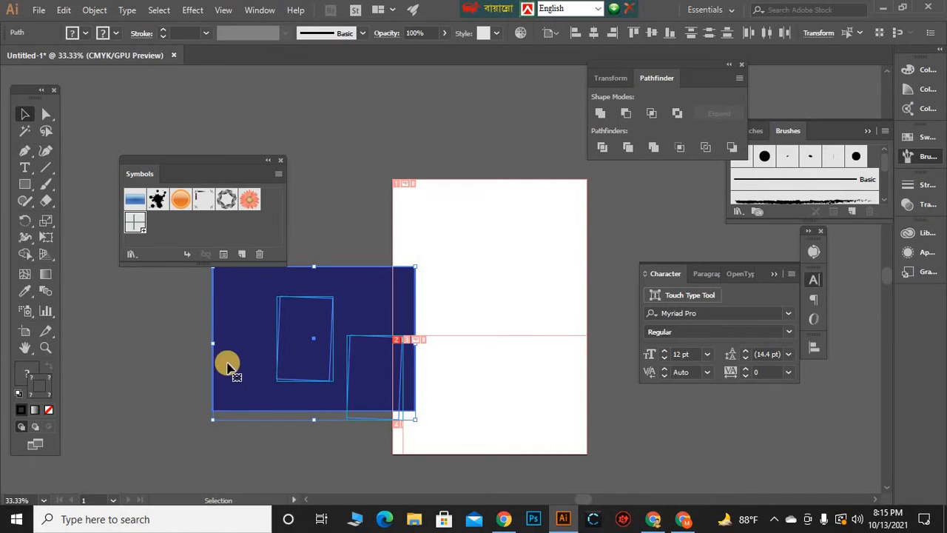
# Divide the selected rectangle and slice outlines with Pathfinder, and ungroup the resulting pieces
pyautogui.click(608, 148)
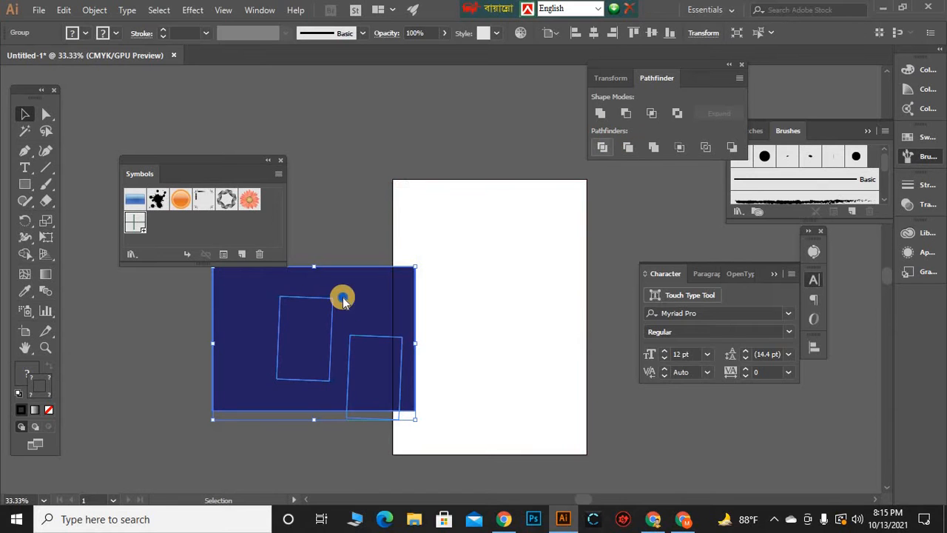
pyautogui.rightClick(343, 297)
pyautogui.click(382, 397)
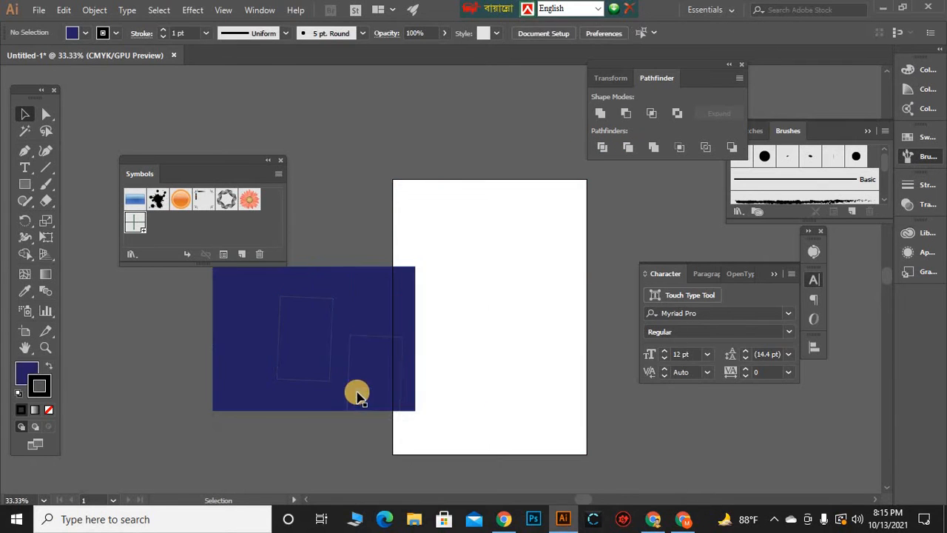
# Move the two cut-out pieces onto the artboard, placing the middle piece just below the lower-right one
pyautogui.moveTo(373, 370); pyautogui.dragTo(491, 253)
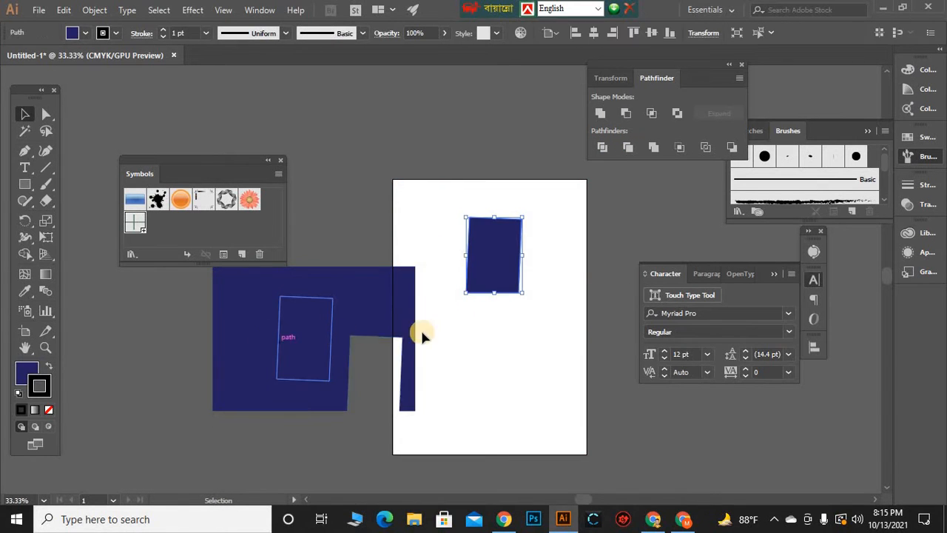
pyautogui.click(473, 374)
pyautogui.hotkey('ctrl', '1')
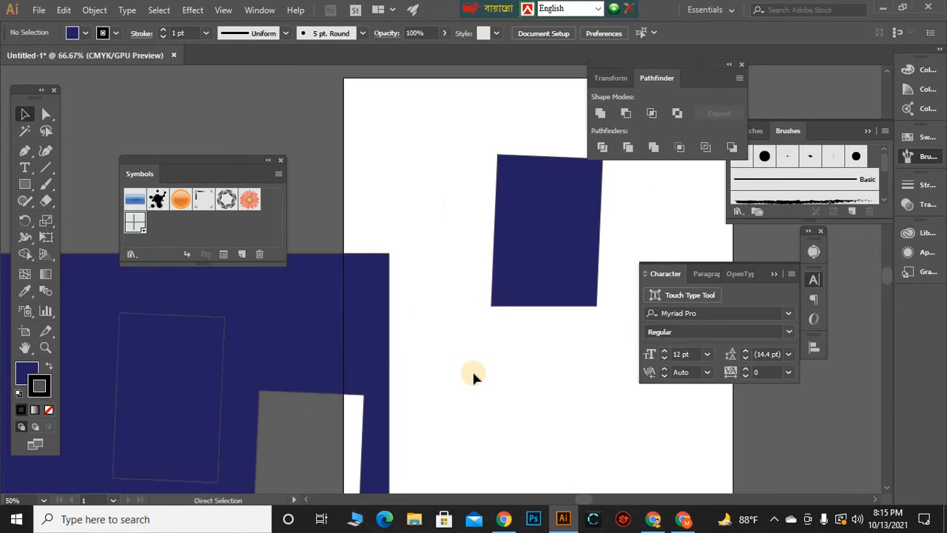
pyautogui.scroll(1, 478, 338)
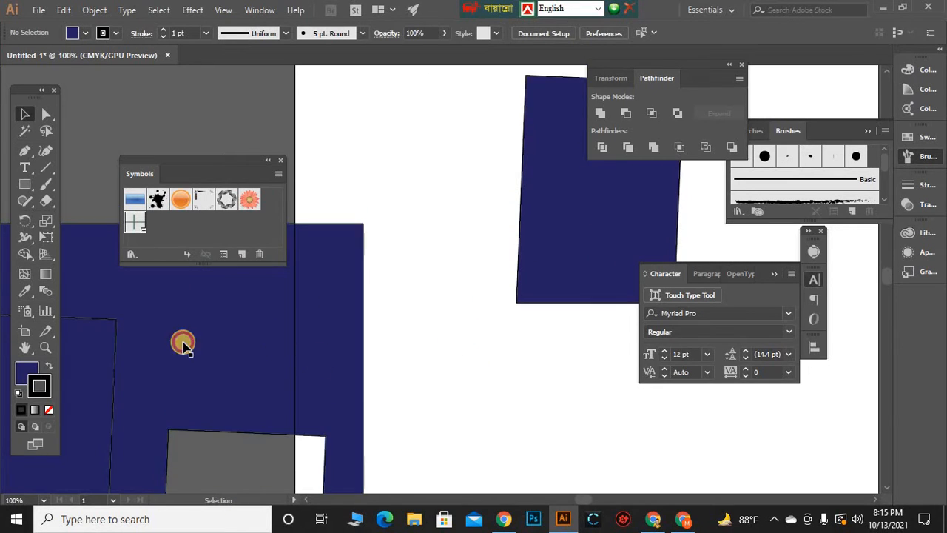
pyautogui.moveTo(88, 360); pyautogui.dragTo(605, 327)
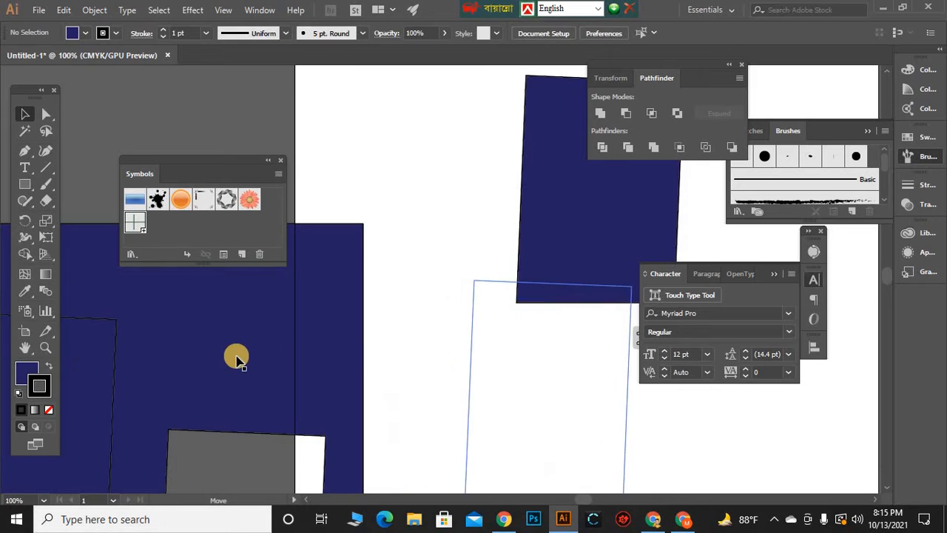
pyautogui.scroll(-5, 247, 343)
pyautogui.scroll(-3, 230, 357)
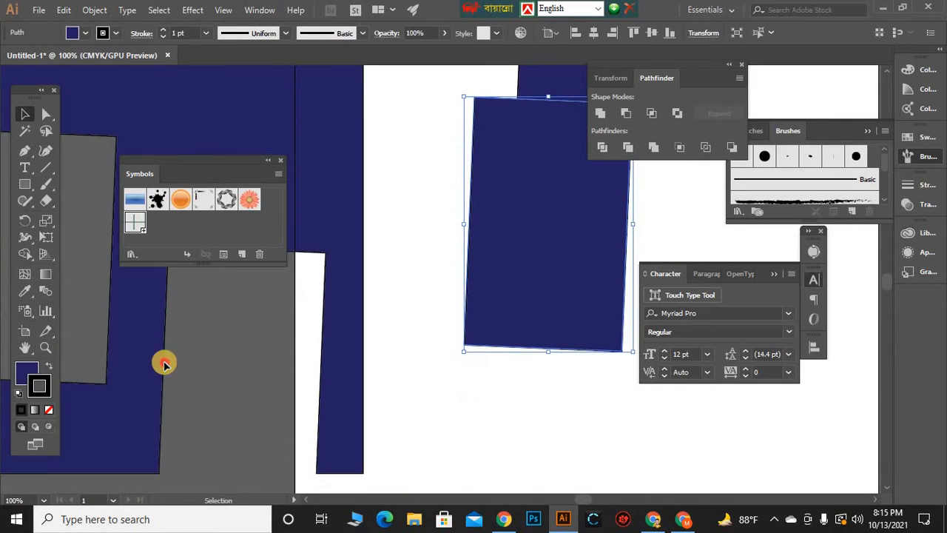
# Move the remaining cut-out frame of the rectangle slightly to the right and delete it
pyautogui.moveTo(165, 364); pyautogui.dragTo(239, 376)
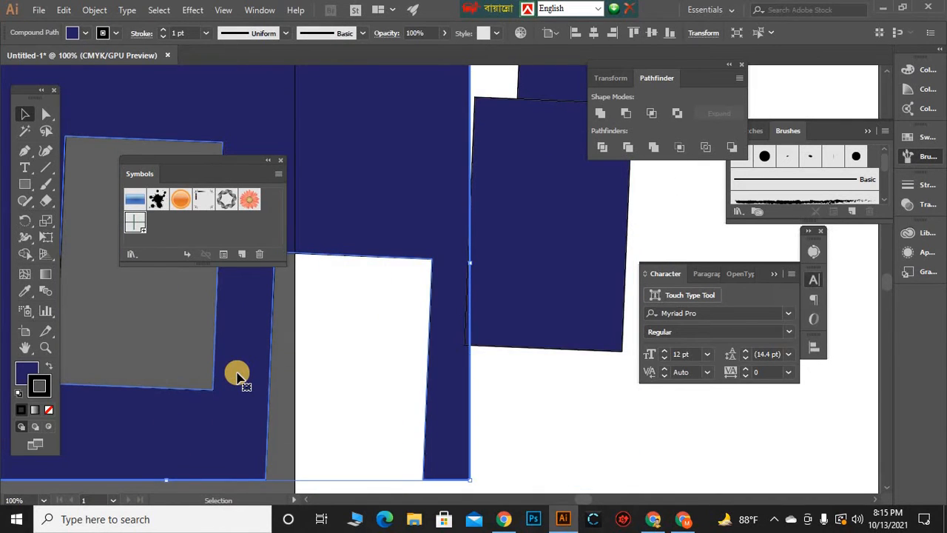
pyautogui.press('Delete')
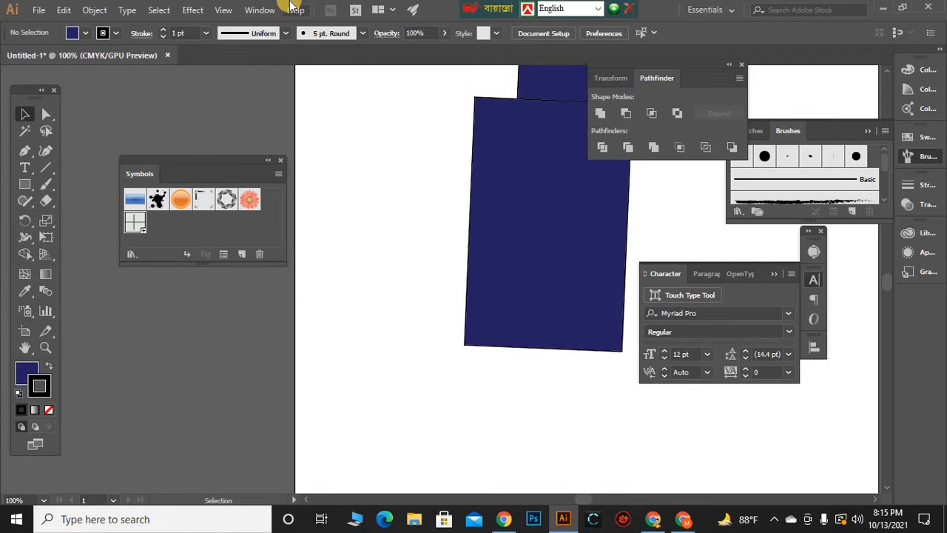
pyautogui.hotkey('ctrl', '-')
pyautogui.hotkey('ctrl', '-')
pyautogui.hotkey('ctrl', '-')
pyautogui.hotkey('ctrl', '-')
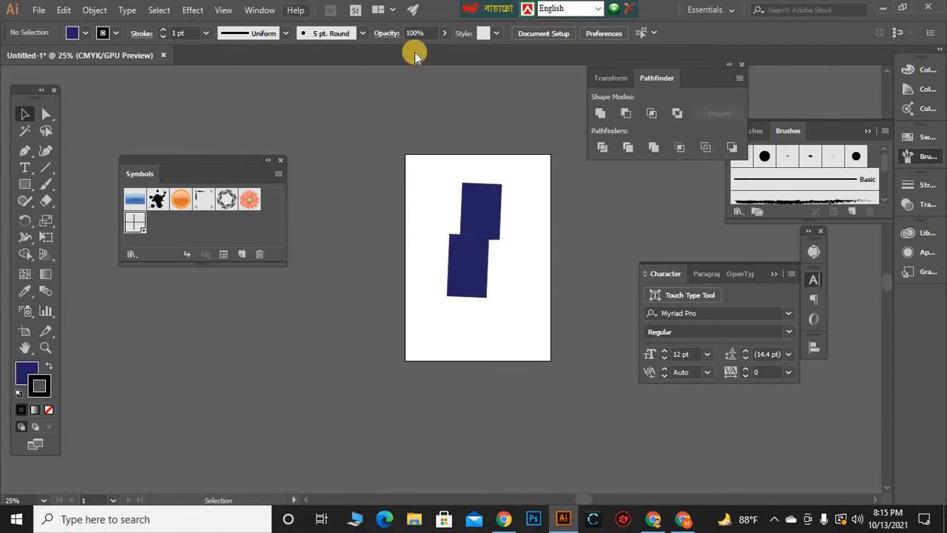
# Delete the two remaining rectangle pieces from the artboard
pyautogui.hotkey('ctrl', 'a')
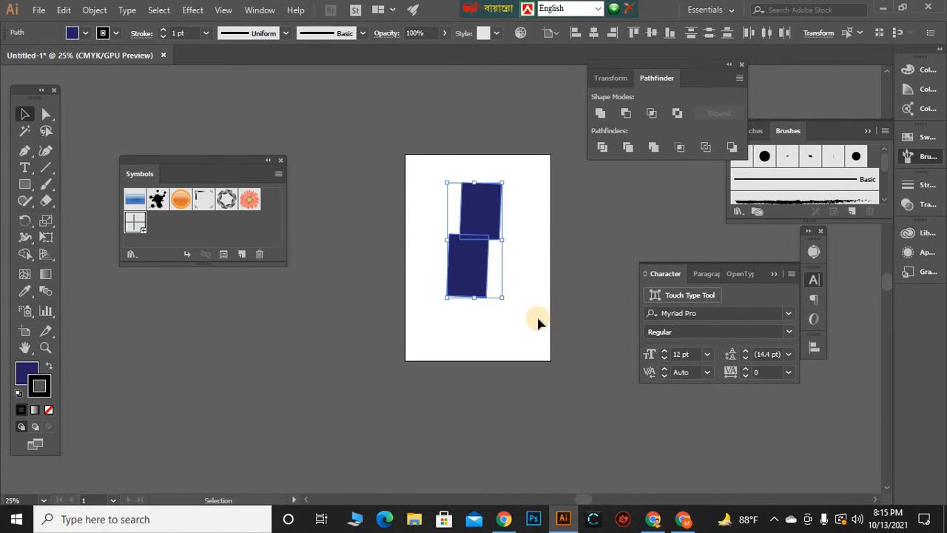
pyautogui.press('Delete')
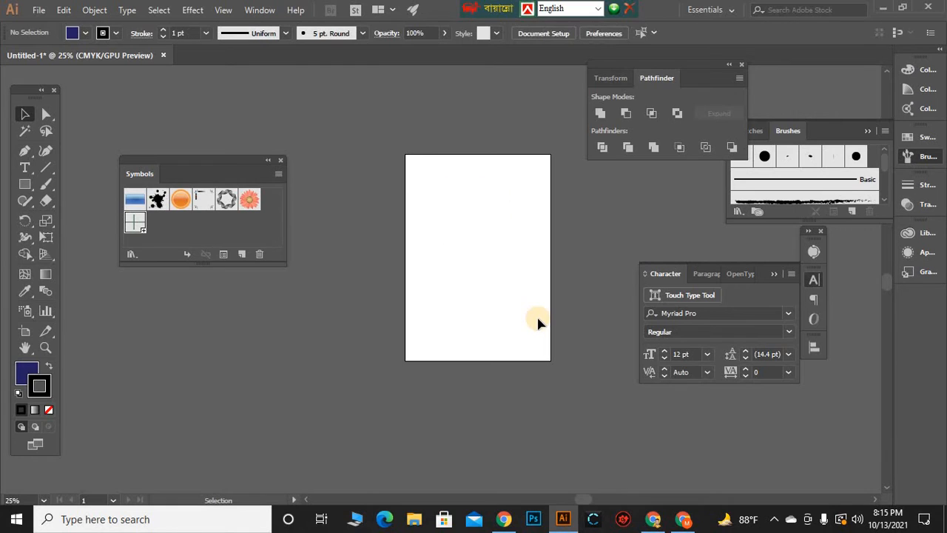
# Pan the empty artboard around the document window in several directions with the Hand tool
pyautogui.click(27, 346)
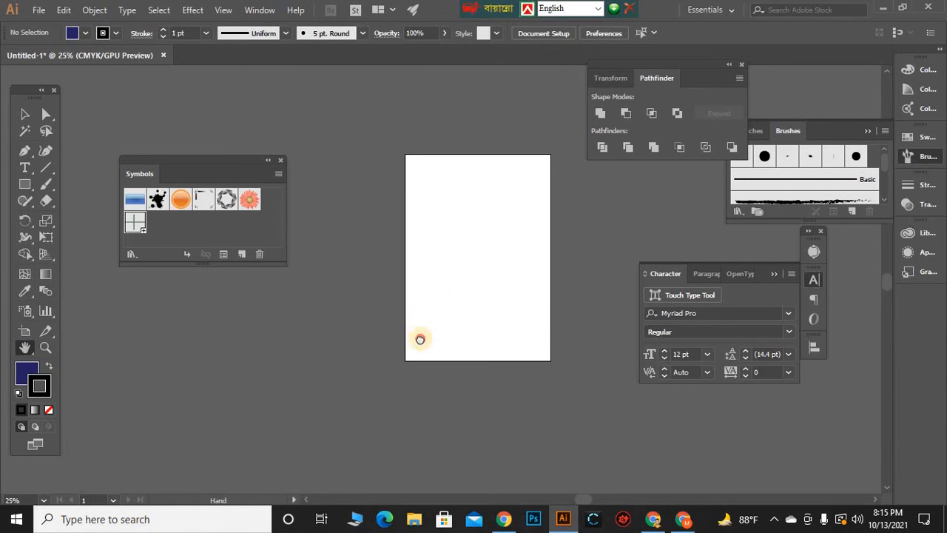
pyautogui.moveTo(421, 340); pyautogui.dragTo(473, 270)
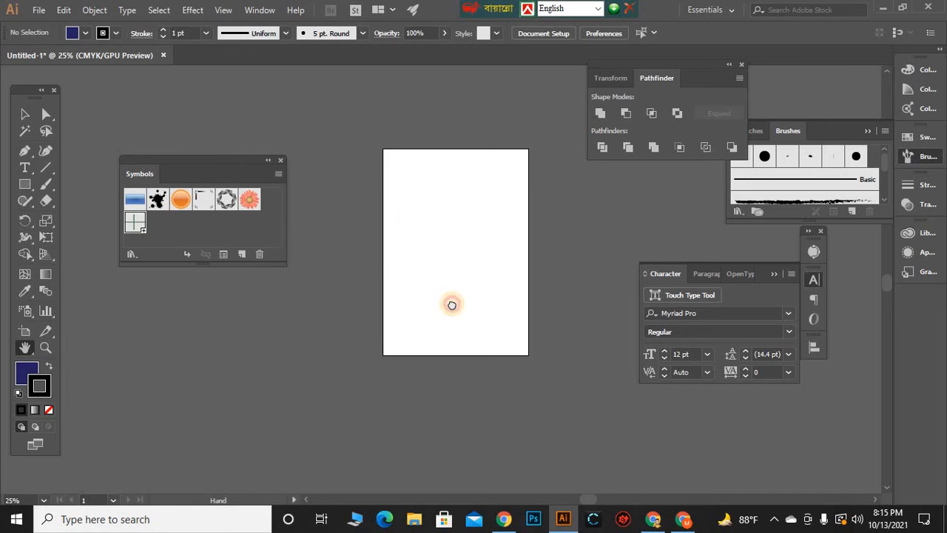
pyautogui.moveTo(452, 304); pyautogui.dragTo(474, 397)
pyautogui.moveTo(439, 209); pyautogui.dragTo(362, 139)
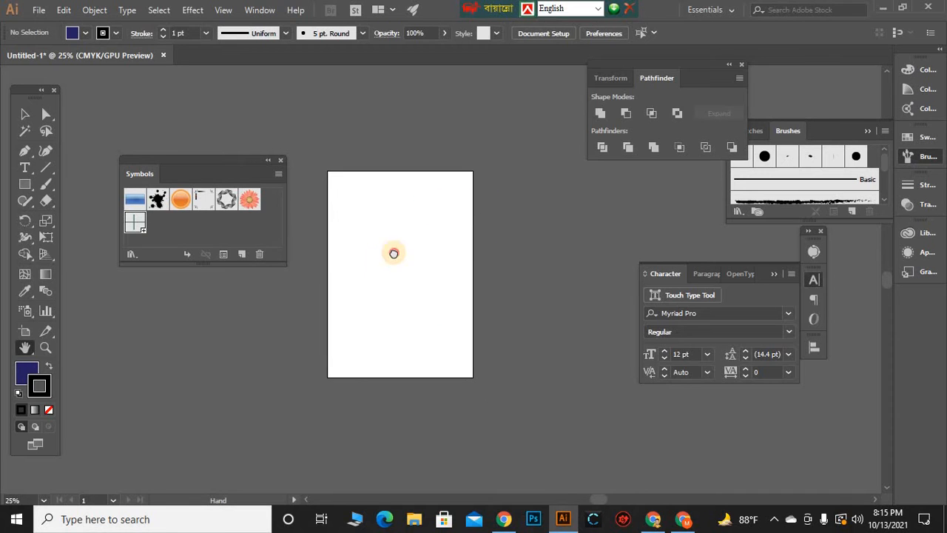
pyautogui.moveTo(394, 253); pyautogui.dragTo(458, 232)
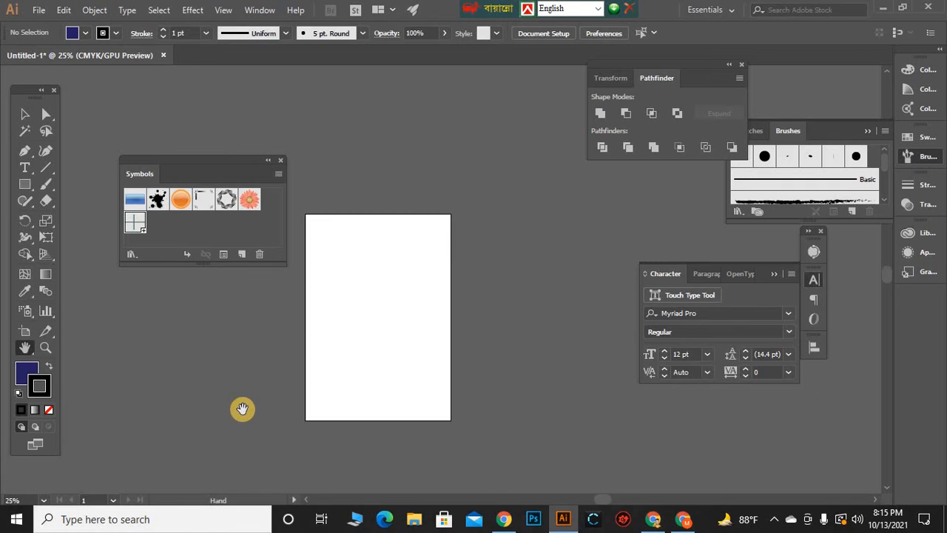
pyautogui.moveTo(416, 372); pyautogui.dragTo(521, 209)
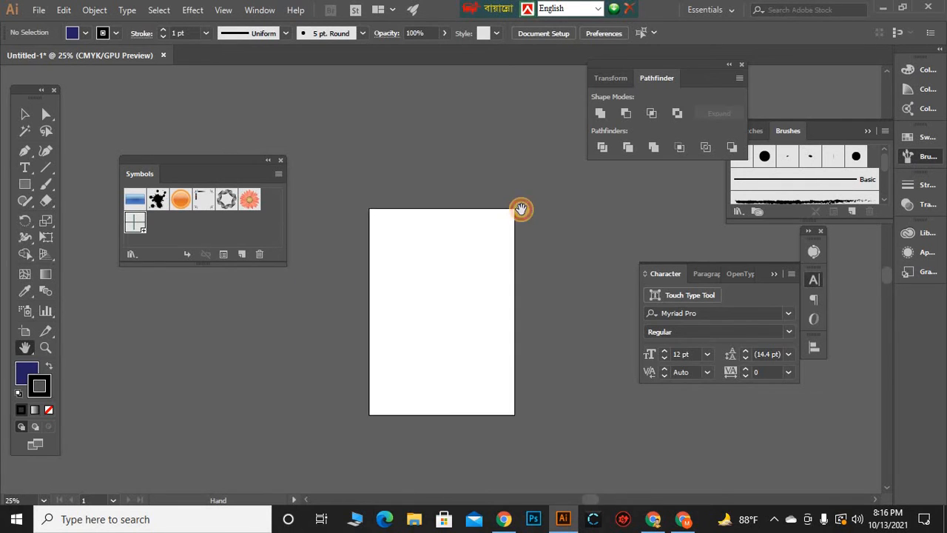
# Draw a curved Pen path from the artboard's lower middle up past its top edge, and cycle through the screen modes
pyautogui.press('p')
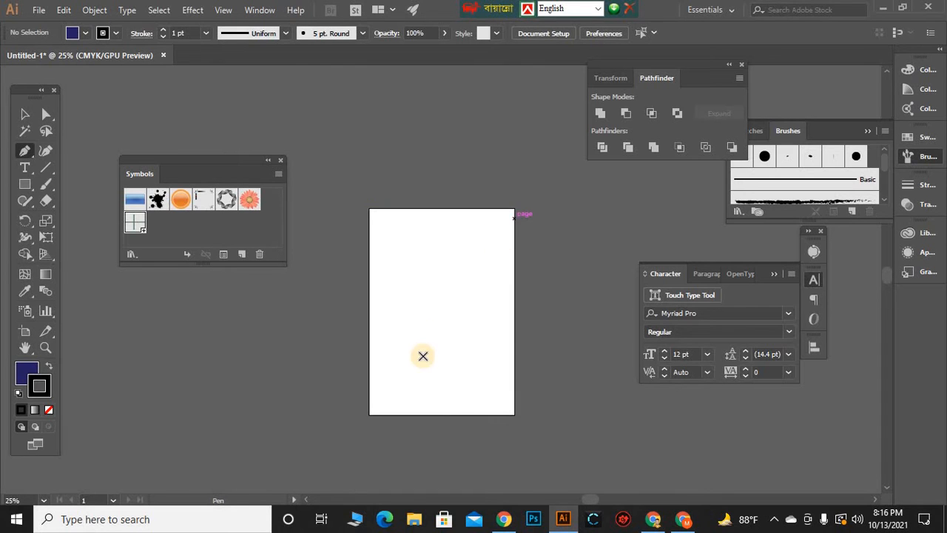
pyautogui.moveTo(394, 227); pyautogui.dragTo(491, 176)
pyautogui.press('f')
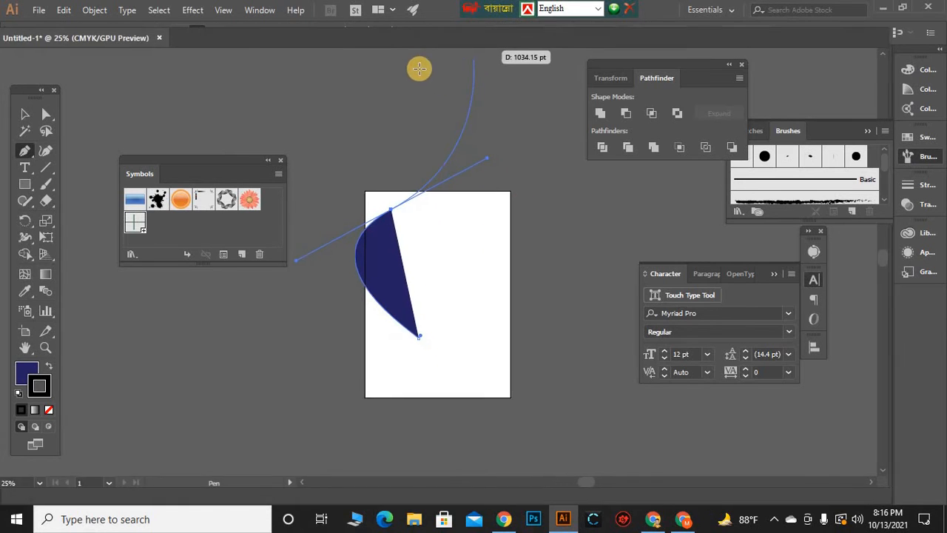
pyautogui.moveTo(448, 89); pyautogui.dragTo(417, 59)
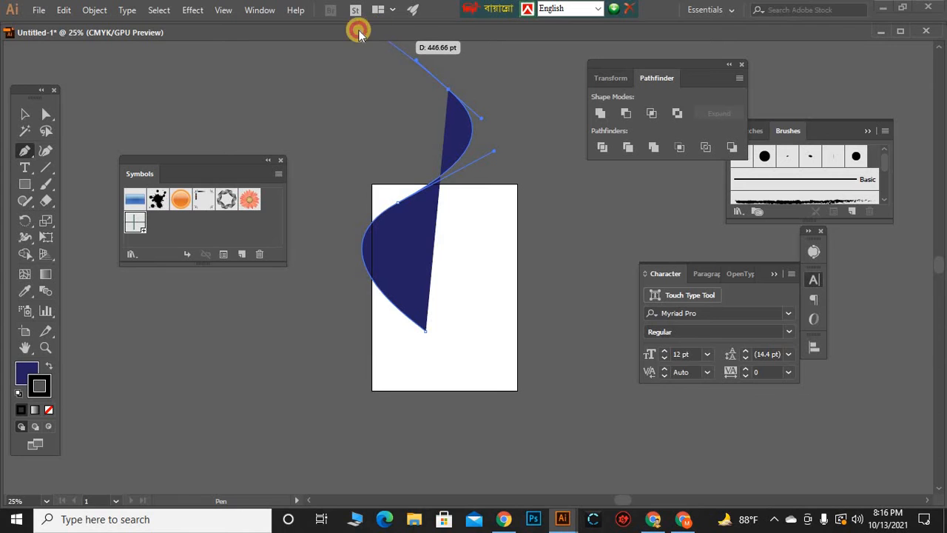
pyautogui.press('f')
pyautogui.press('f')
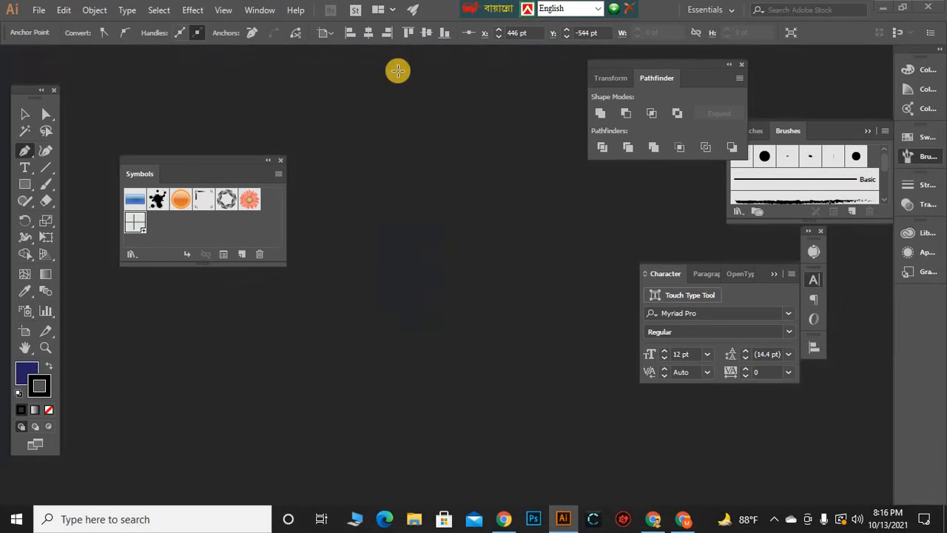
pyautogui.scroll(1, 398, 76)
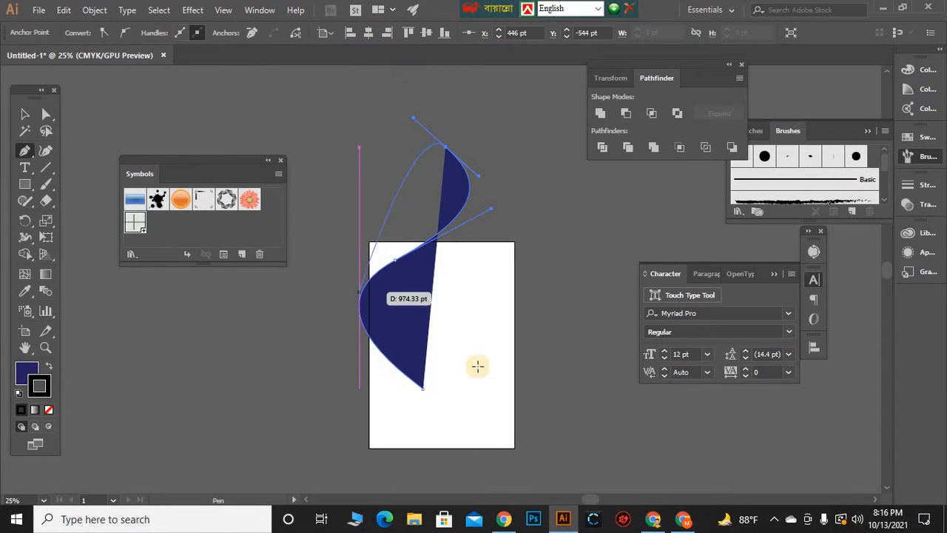
# Continue the Pen path from its upper end with several wide S-shaped curves in the empty canvas above the artboard
pyautogui.click(24, 347)
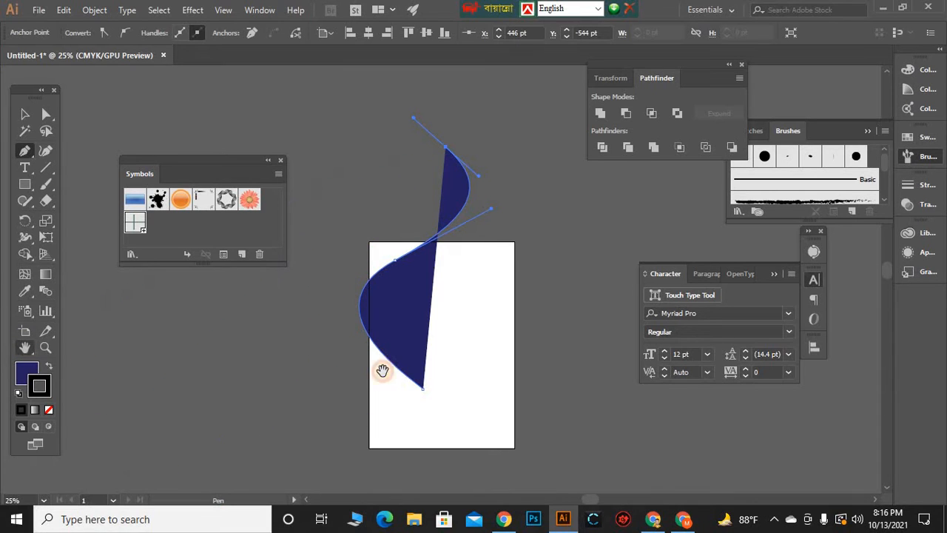
pyautogui.moveTo(503, 252)
pyautogui.mouseDown()
pyautogui.moveTo(391, 334)
pyautogui.moveTo(369, 324)
pyautogui.mouseUp()
pyautogui.moveTo(309, 386); pyautogui.dragTo(421, 395)
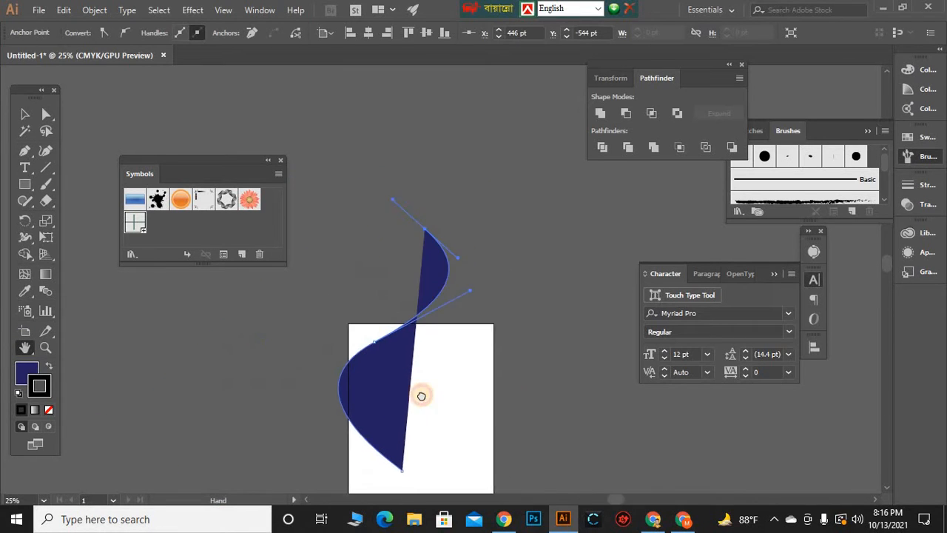
pyautogui.moveTo(407, 300); pyautogui.dragTo(406, 372)
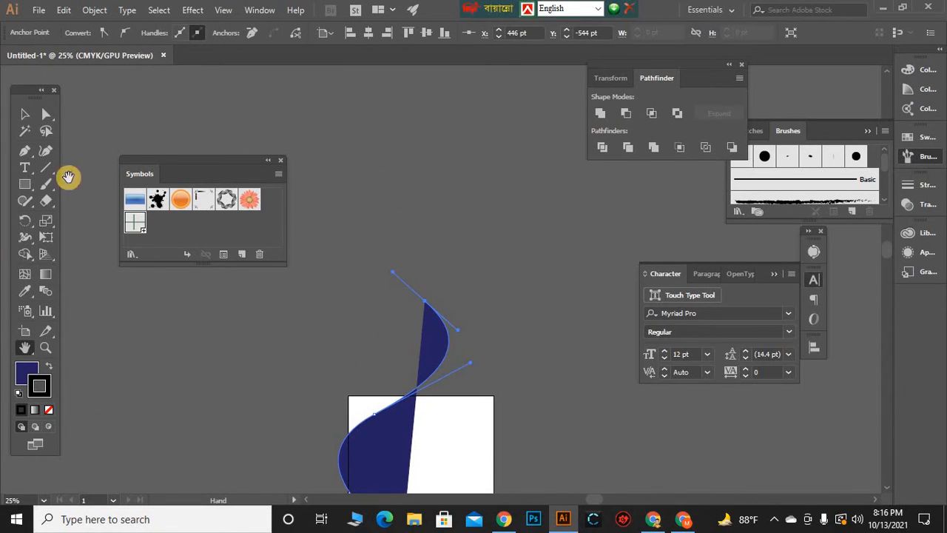
pyautogui.click(24, 152)
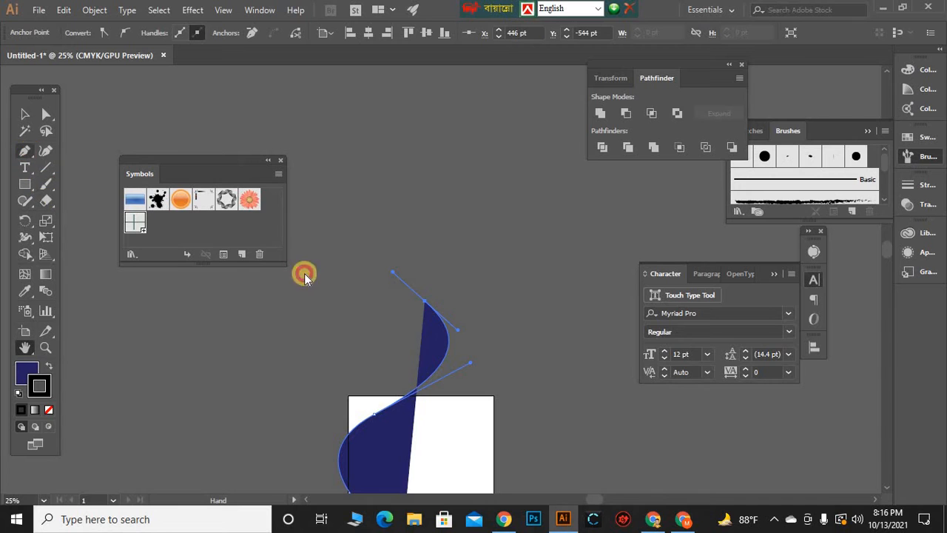
pyautogui.click(425, 301)
pyautogui.moveTo(389, 244); pyautogui.dragTo(471, 201)
pyautogui.moveTo(474, 154); pyautogui.dragTo(377, 138)
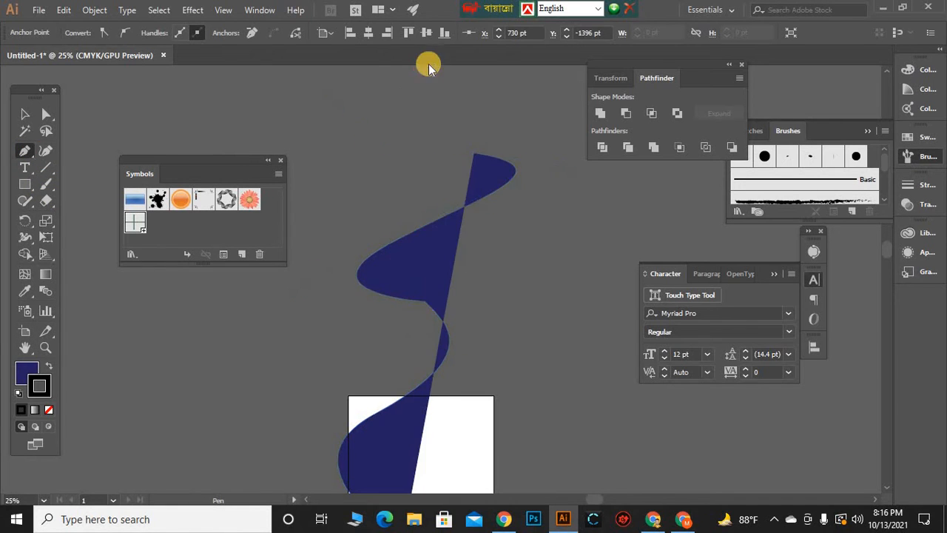
pyautogui.moveTo(430, 64); pyautogui.dragTo(423, 64)
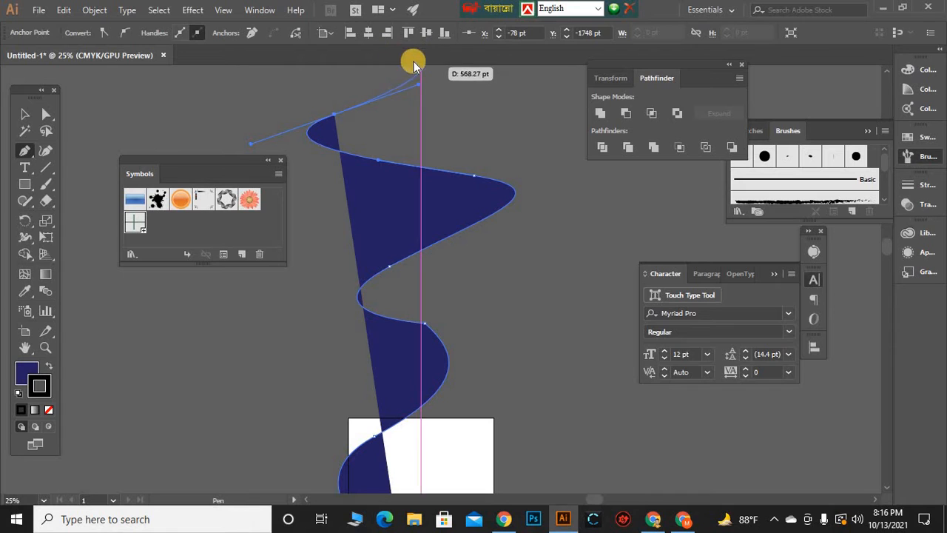
# Extend the Pen path from its top anchor with six more curved segments in the canvas farther above the artboard
pyautogui.click(24, 347)
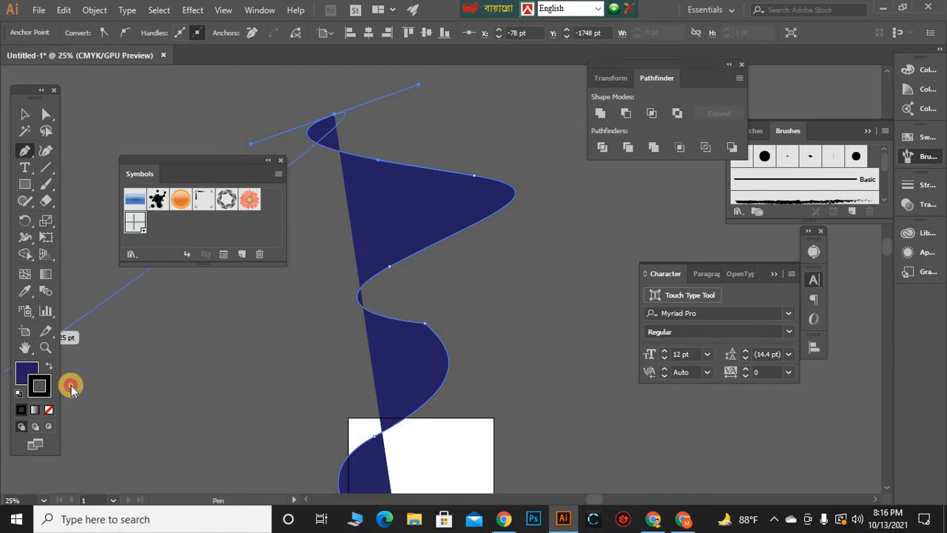
pyautogui.moveTo(430, 402); pyautogui.dragTo(420, 496)
pyautogui.moveTo(421, 316); pyautogui.dragTo(416, 442)
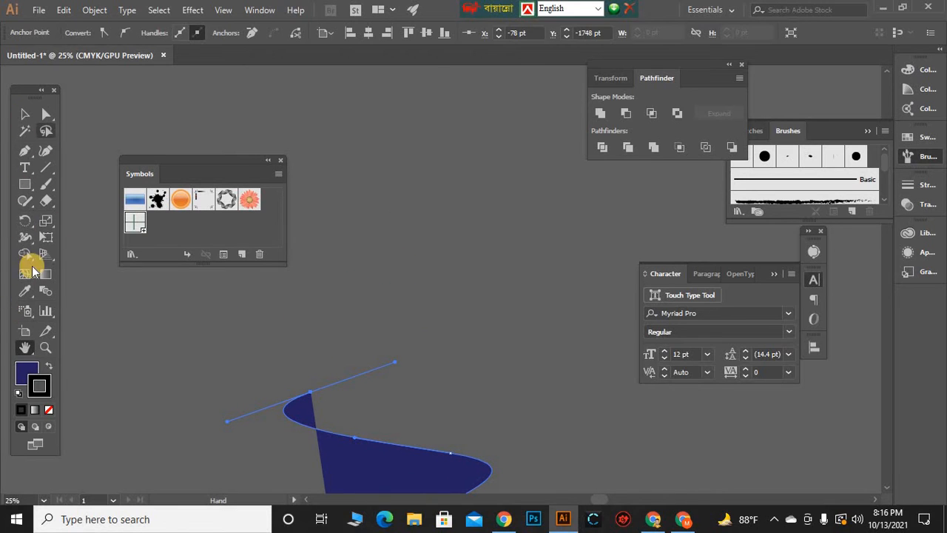
pyautogui.click(26, 149)
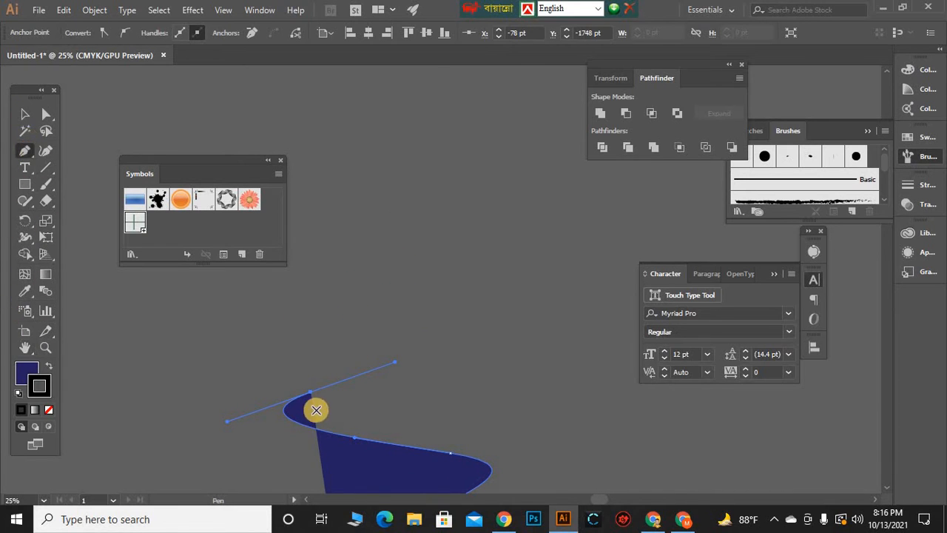
pyautogui.click(311, 392)
pyautogui.moveTo(424, 351); pyautogui.dragTo(433, 241)
pyautogui.moveTo(394, 198); pyautogui.dragTo(370, 169)
pyautogui.moveTo(470, 260); pyautogui.dragTo(495, 343)
pyautogui.moveTo(579, 295); pyautogui.dragTo(560, 264)
pyautogui.moveTo(513, 187); pyautogui.dragTo(397, 149)
pyautogui.moveTo(420, 116); pyautogui.dragTo(438, 119)
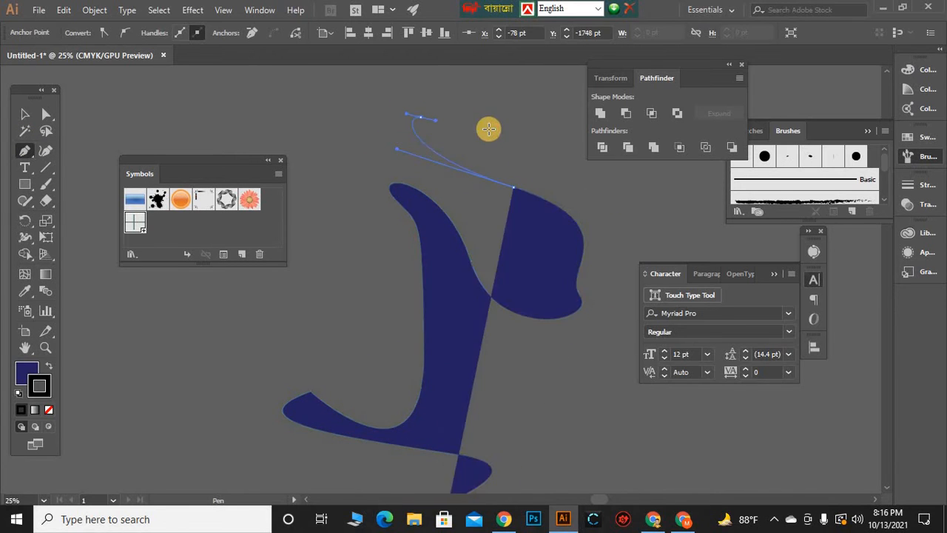
# Undo the last segment of the curved Pen path and delete the whole path
pyautogui.click(20, 115)
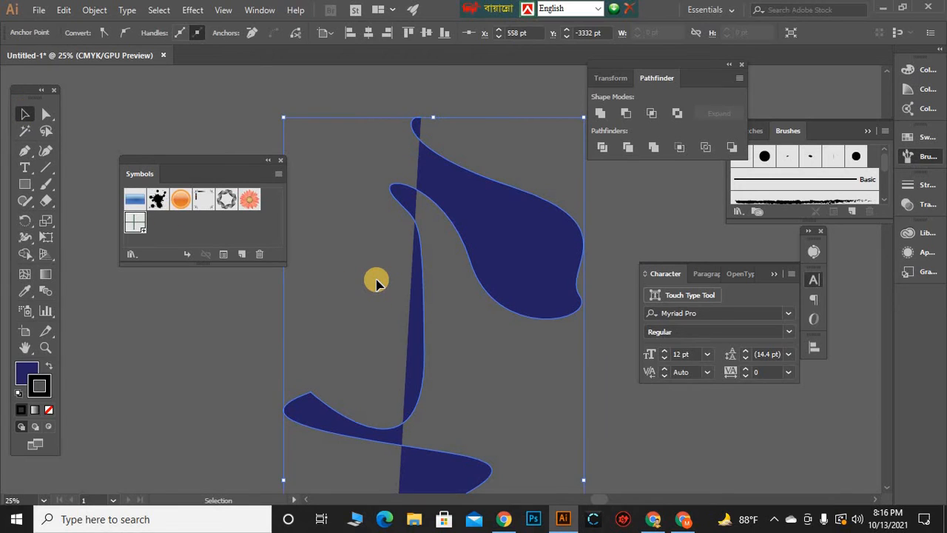
pyautogui.hotkey('ctrl', 'z')
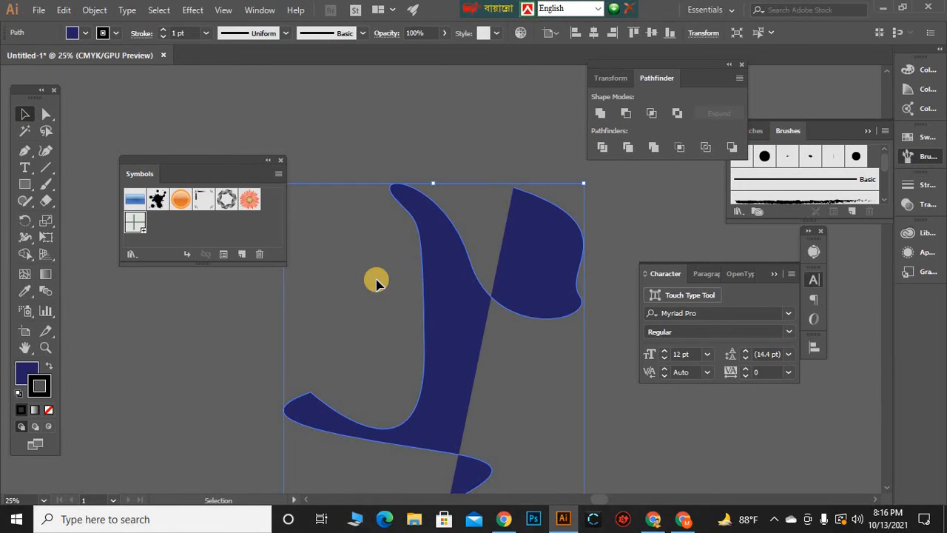
pyautogui.press('Delete')
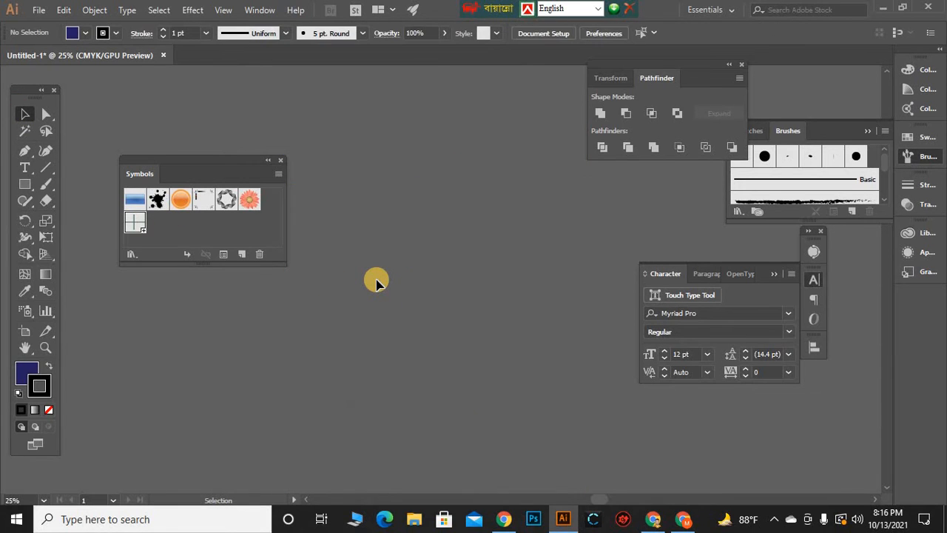
# Draw a column graph about 888 pt wide and 1088 pt high on the empty canvas, and close its data window
pyautogui.click(46, 311)
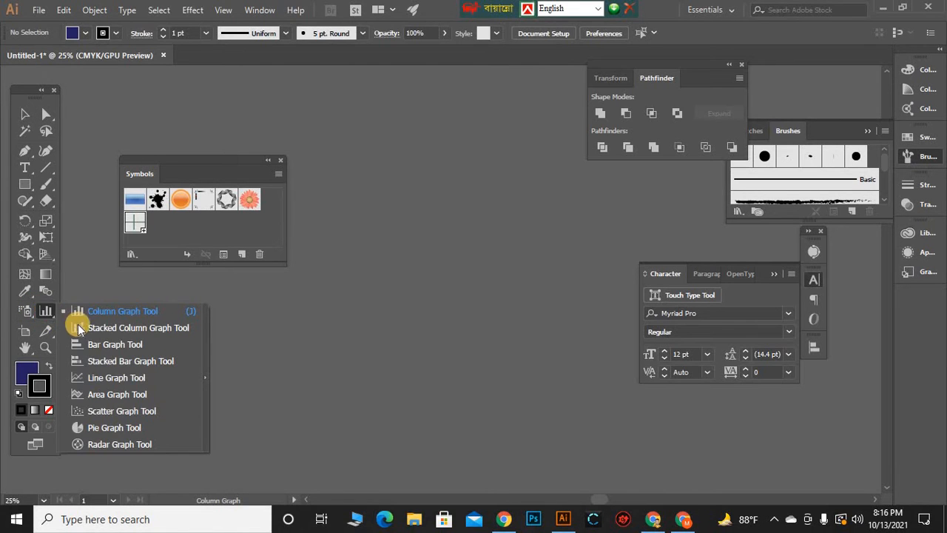
pyautogui.click(49, 313)
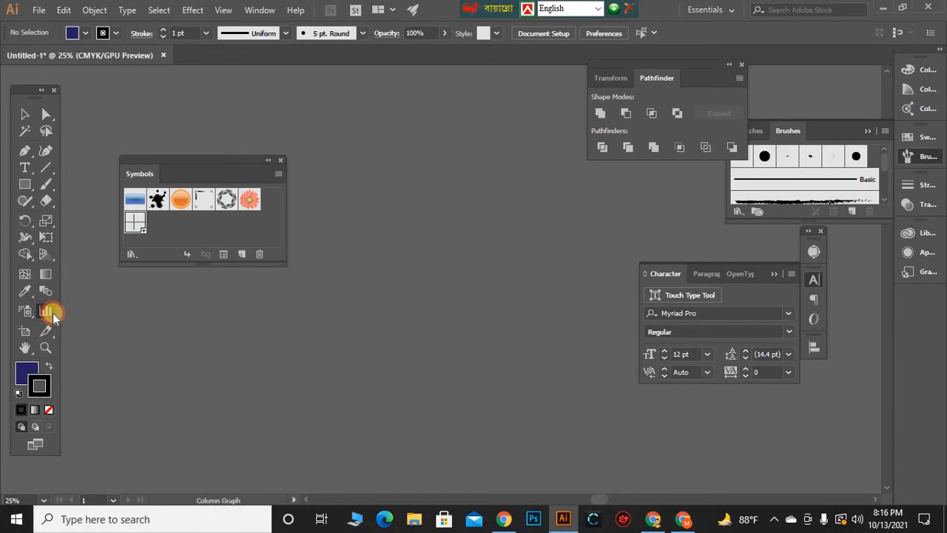
pyautogui.click(50, 314)
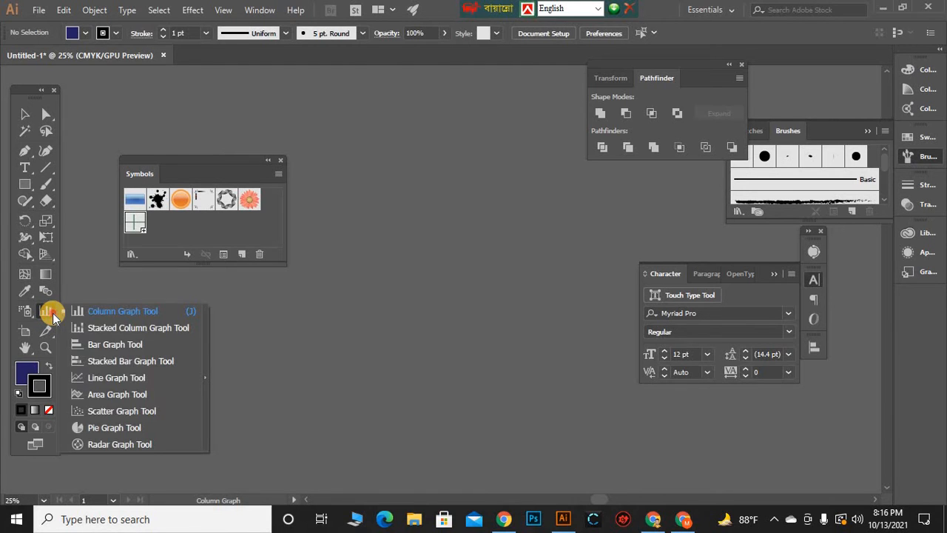
pyautogui.click(107, 310)
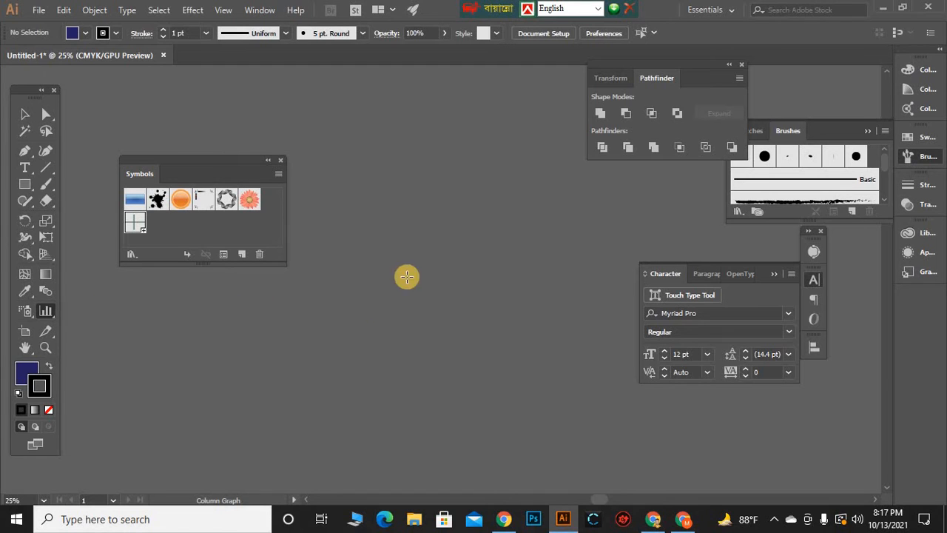
pyautogui.moveTo(368, 208); pyautogui.dragTo(522, 397)
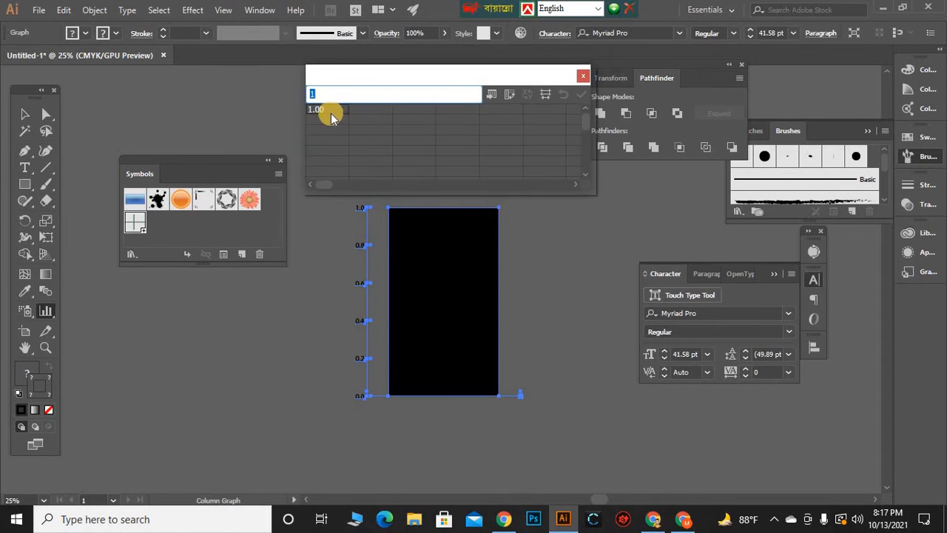
pyautogui.click(376, 107)
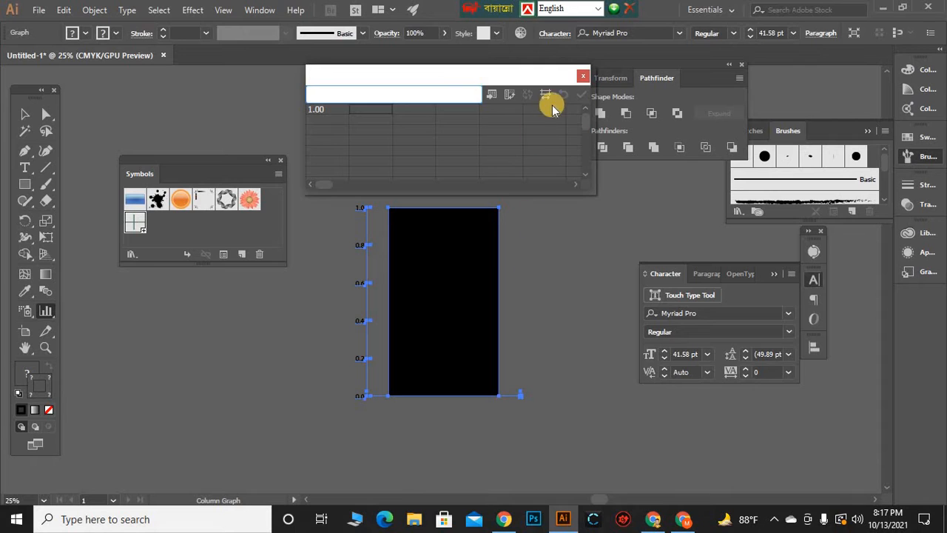
pyautogui.click(581, 79)
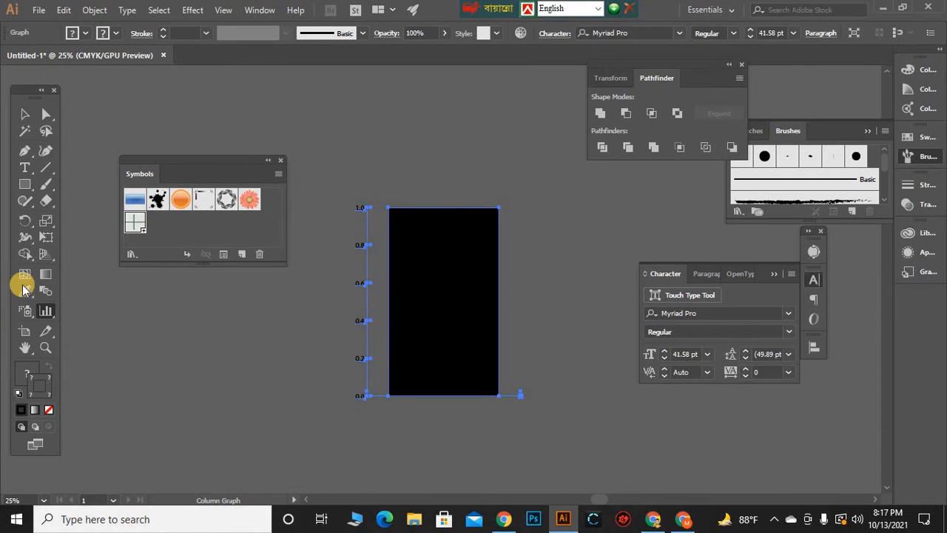
# Create a second column graph 888 pt wide and 1088 pt high, overlapping the first one's lower-left area
pyautogui.click(266, 349)
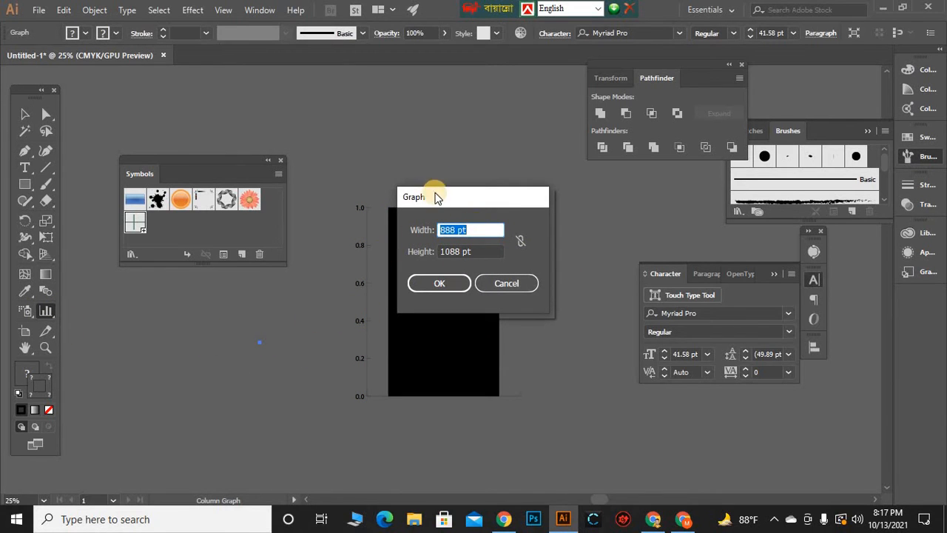
pyautogui.moveTo(471, 193); pyautogui.dragTo(230, 279)
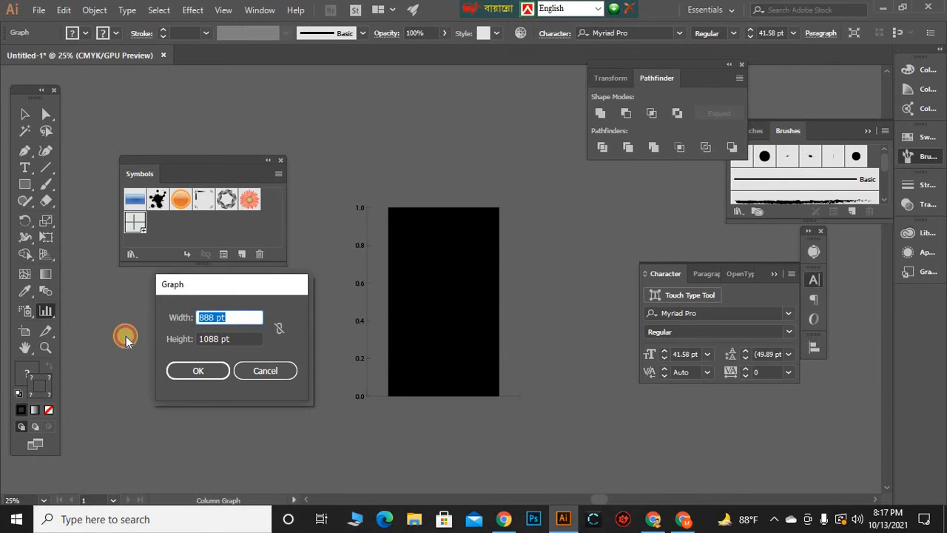
pyautogui.press('Tab')
pyautogui.press('Tab')
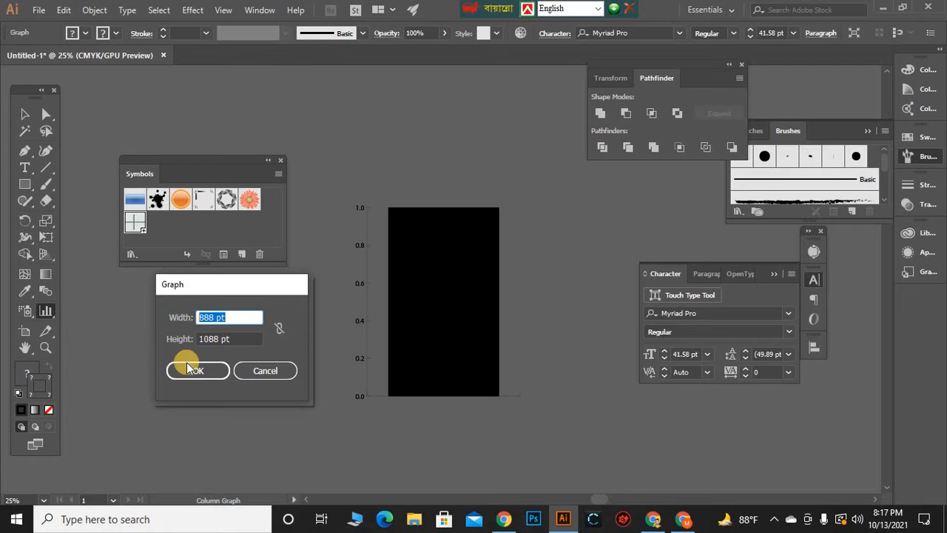
pyautogui.click(189, 370)
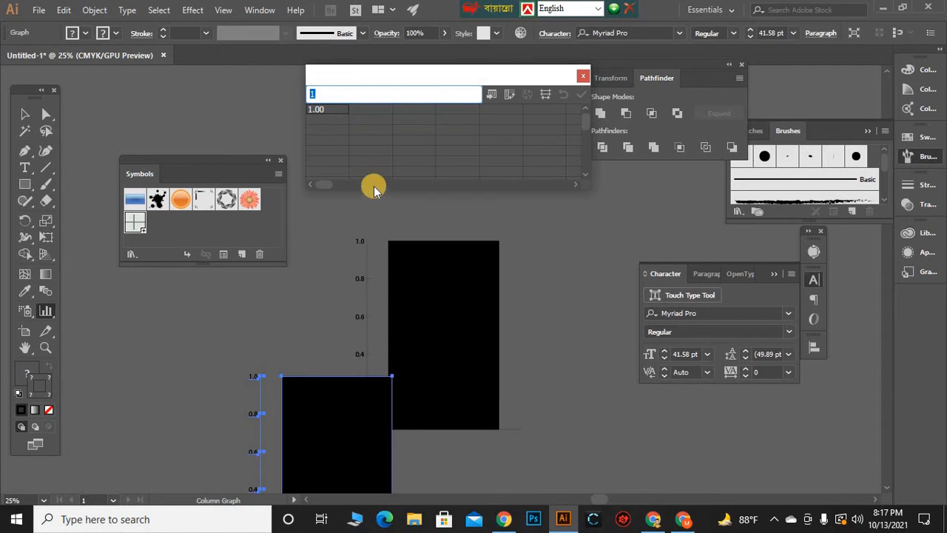
pyautogui.scroll(-3, 380, 381)
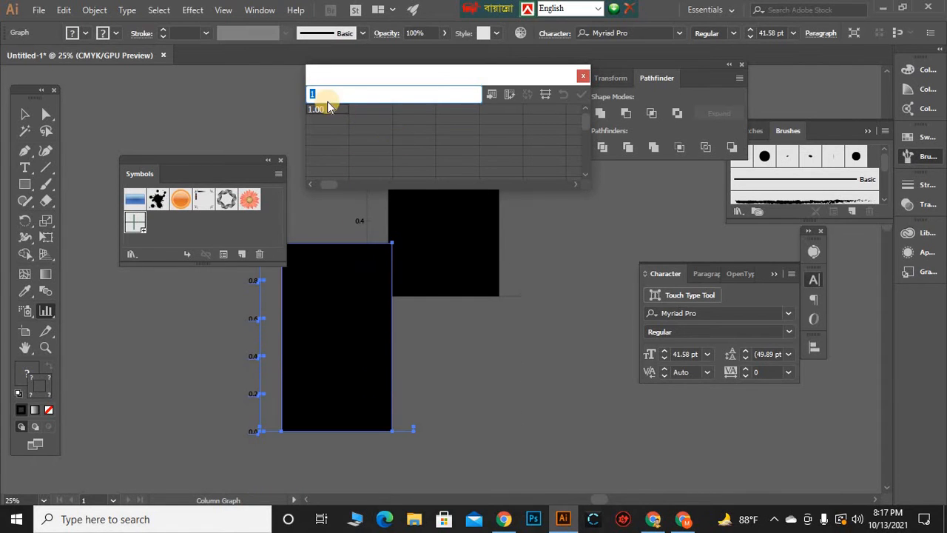
# Go through several empty cells of the graph data, and look at the data import dialog without importing a file
pyautogui.click(369, 117)
pyautogui.click(526, 120)
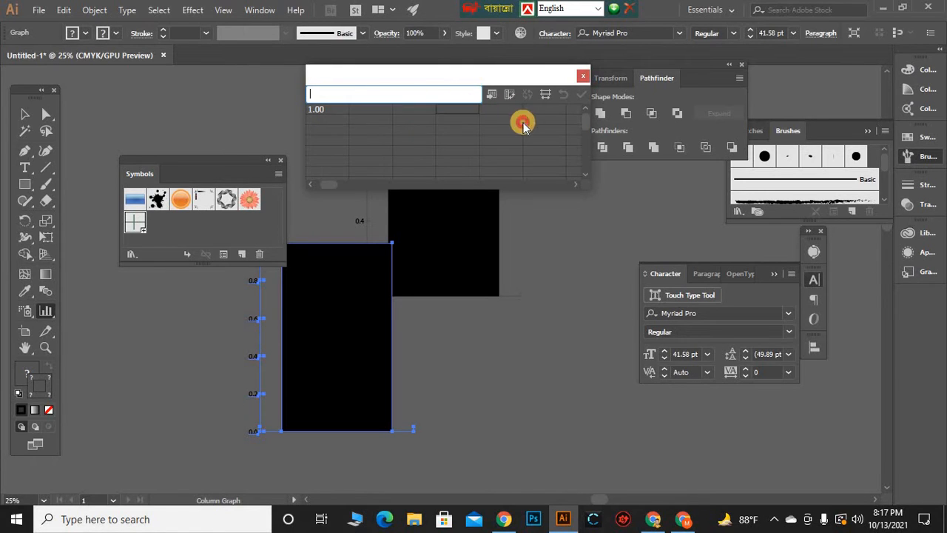
pyautogui.click(332, 118)
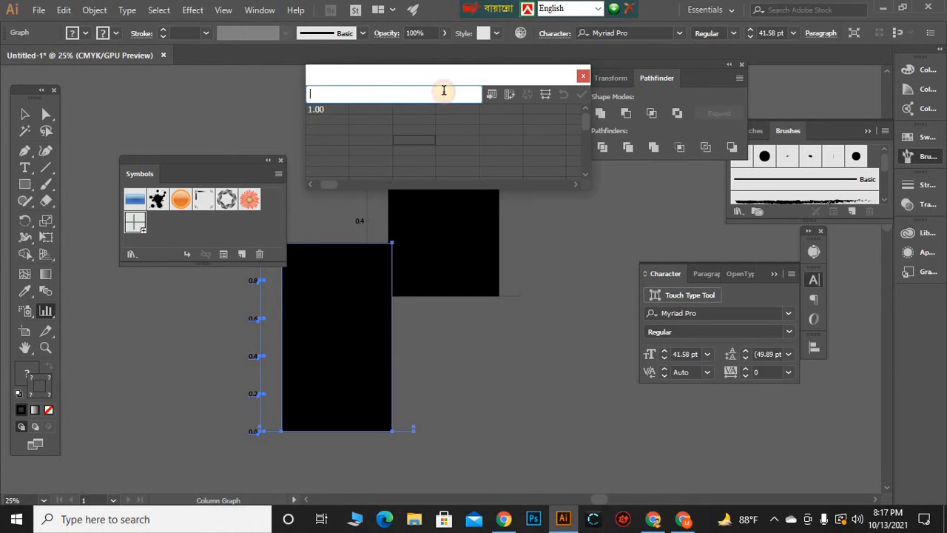
pyautogui.click(489, 94)
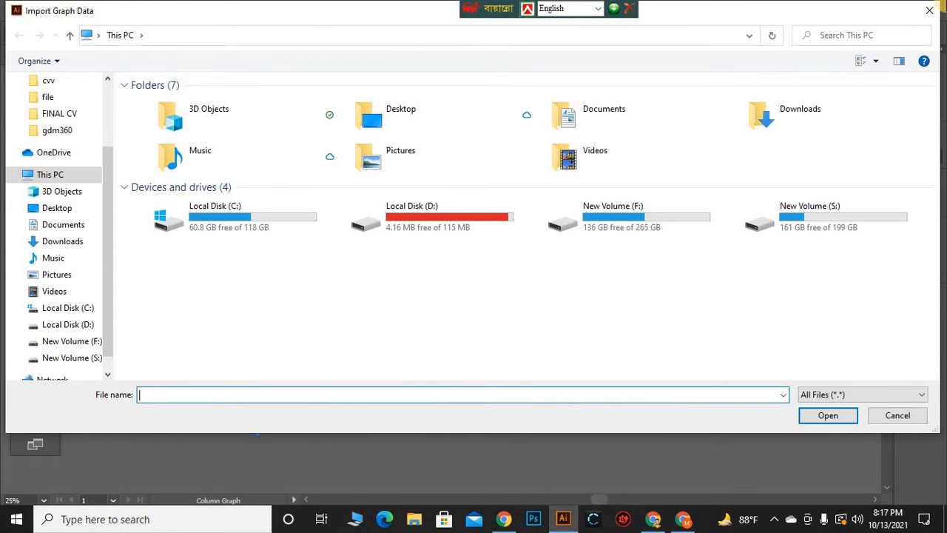
pyautogui.click(928, 11)
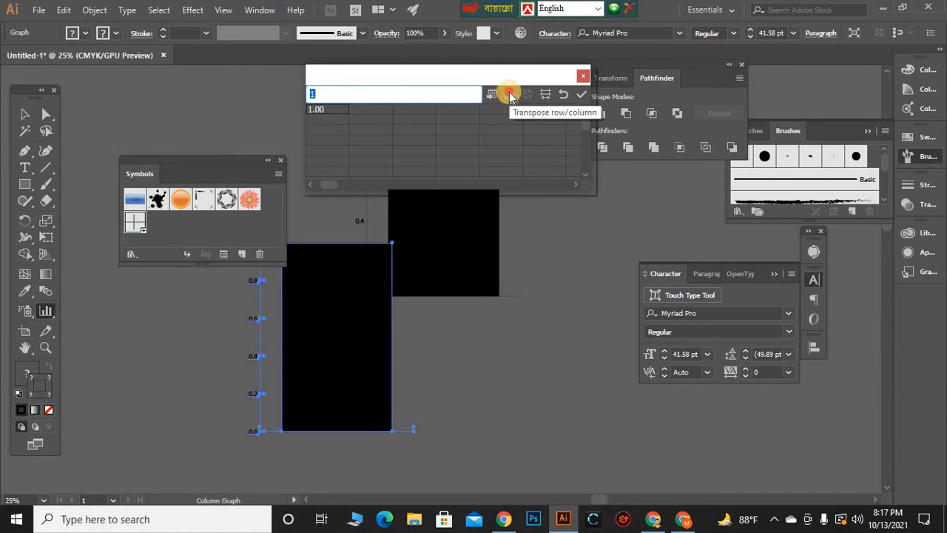
# Transpose the graph data and apply it with a cell style of 2 decimals and a column width of 7 digits
pyautogui.click(510, 95)
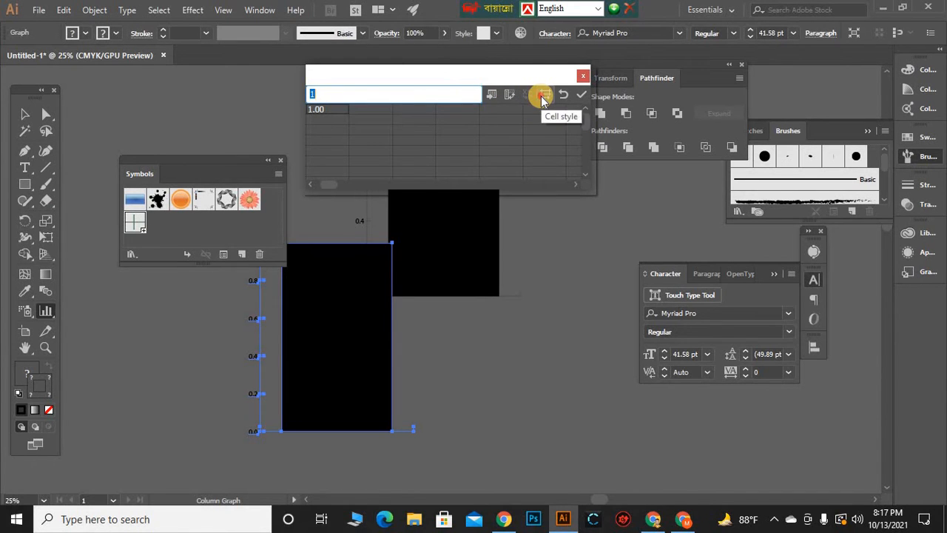
pyautogui.click(542, 97)
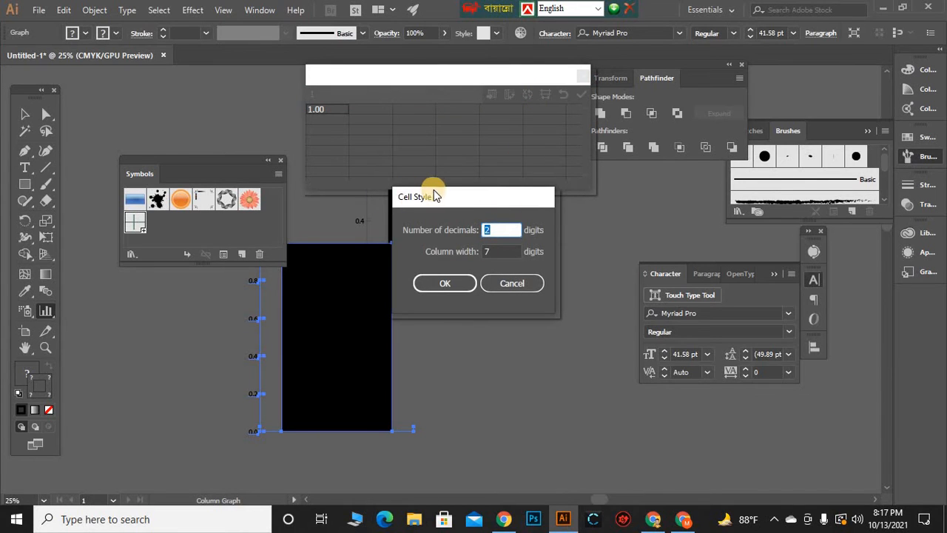
pyautogui.moveTo(435, 191); pyautogui.dragTo(406, 224)
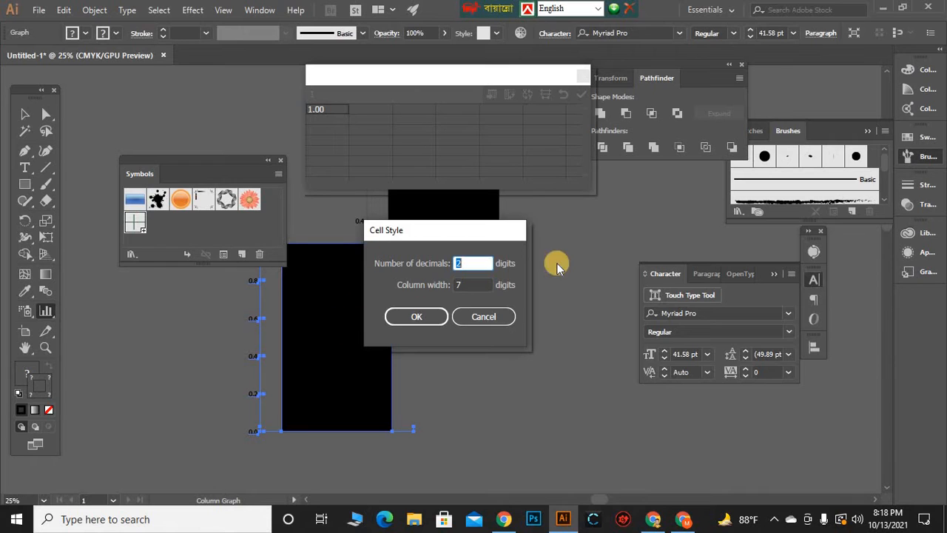
pyautogui.click(428, 317)
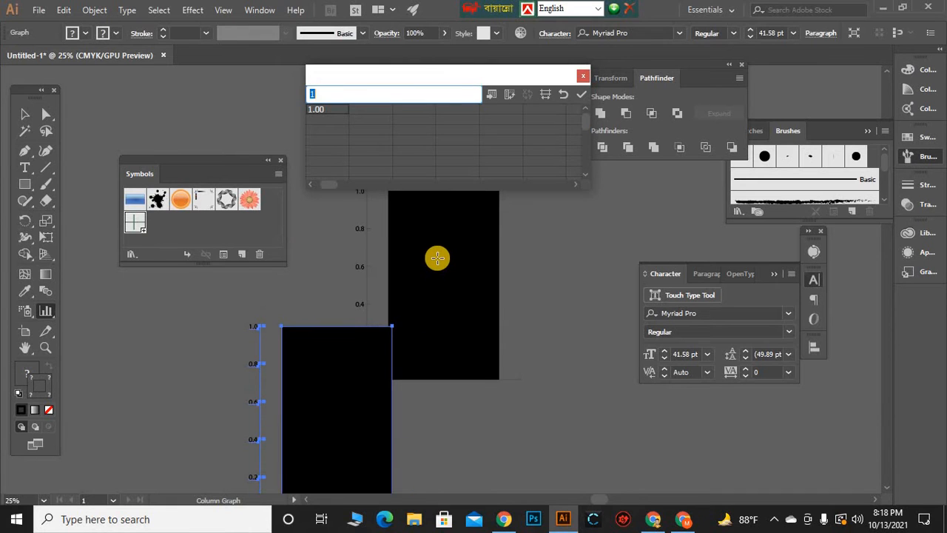
pyautogui.scroll(-2, 437, 256)
pyautogui.click(579, 96)
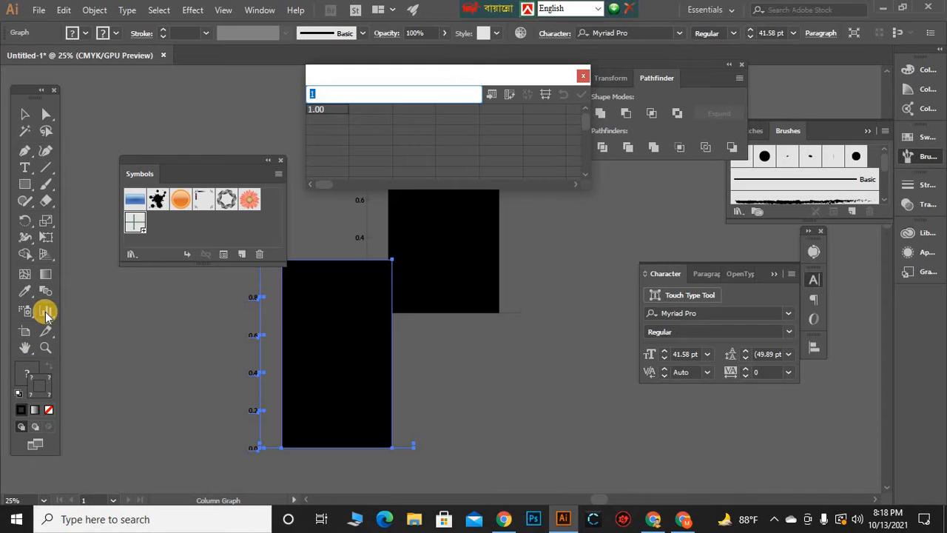
# Draw a stacked column graph to the lower right of the column graphs and a smaller bar graph to their left
pyautogui.moveTo(46, 315); pyautogui.dragTo(131, 327)
pyautogui.moveTo(456, 371); pyautogui.dragTo(627, 482)
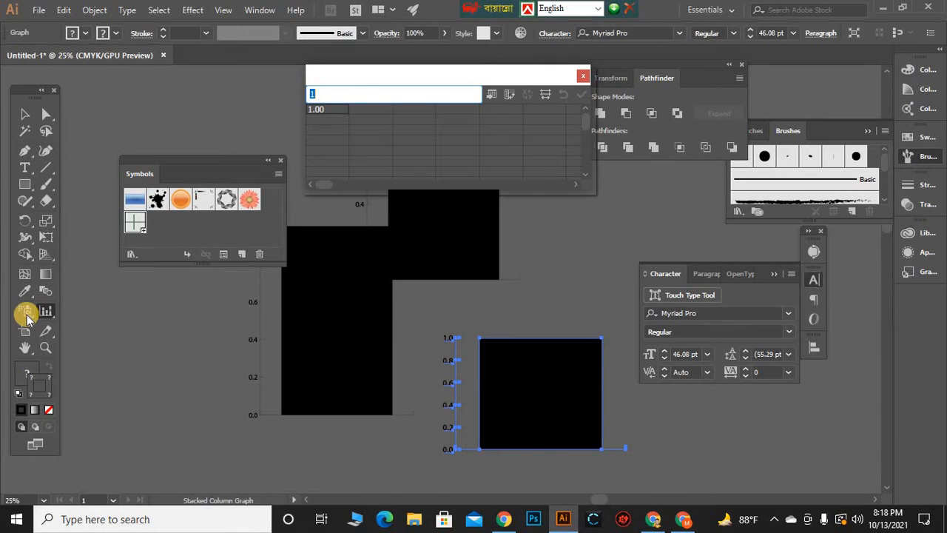
pyautogui.moveTo(42, 311); pyautogui.dragTo(101, 345)
pyautogui.moveTo(111, 319); pyautogui.dragTo(220, 434)
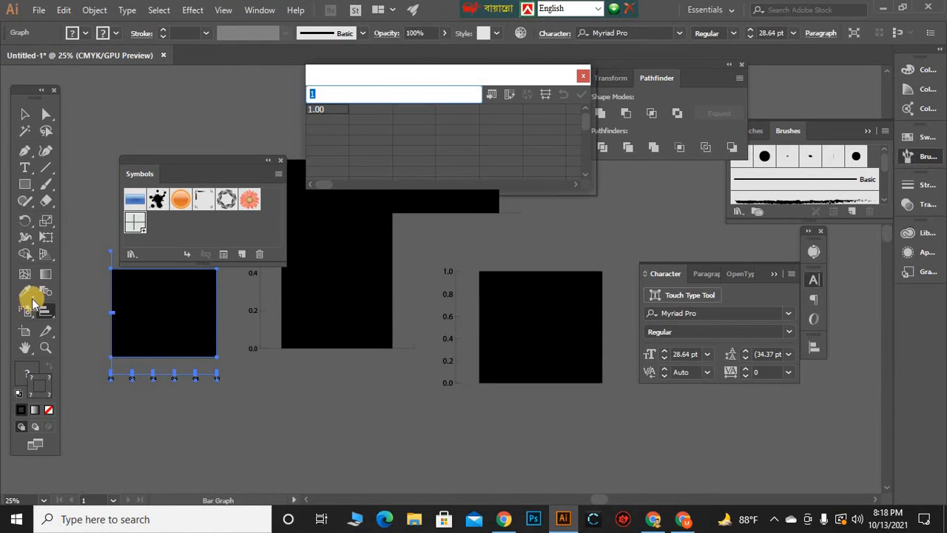
# Create a line graph at the offered dimensions, starting just above the artboard's upper-left corner
pyautogui.moveTo(46, 314); pyautogui.dragTo(60, 376)
pyautogui.click(316, 406)
pyautogui.click(185, 368)
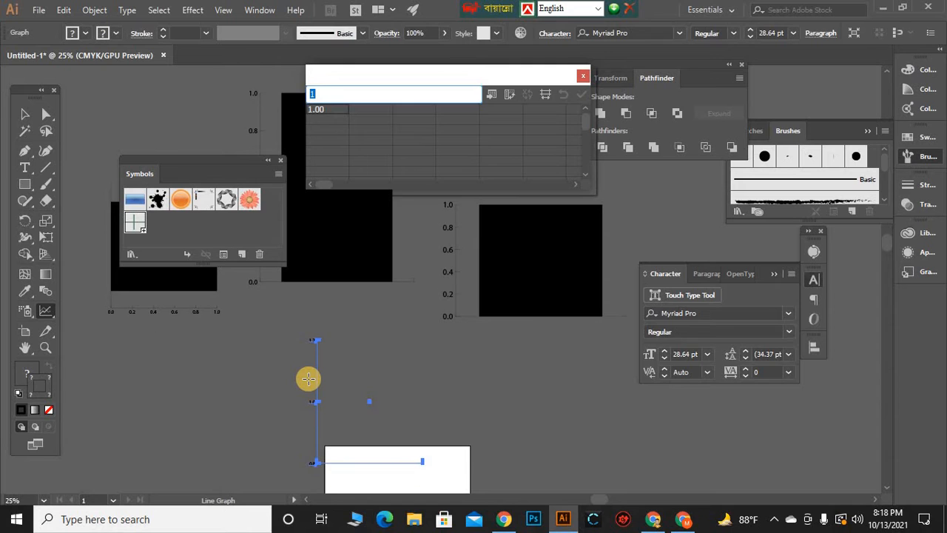
pyautogui.scroll(-3, 308, 379)
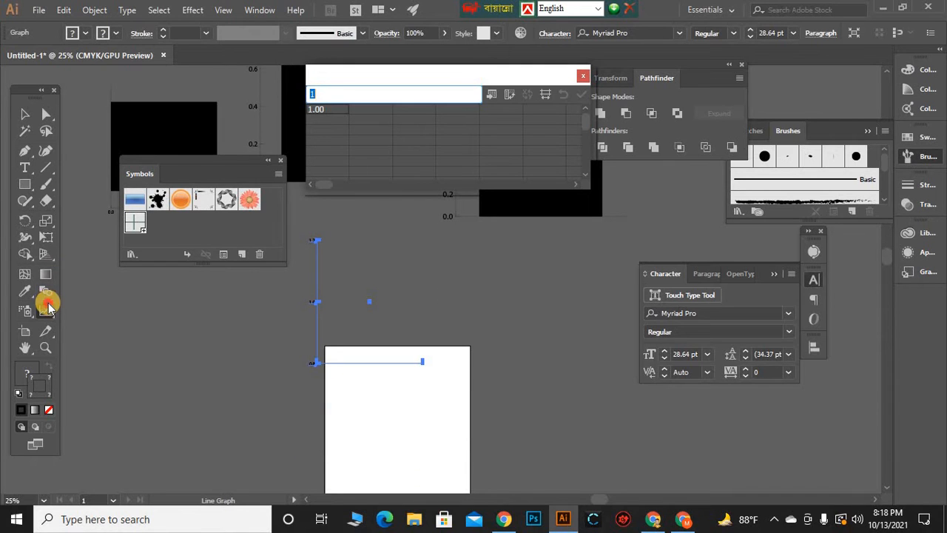
# Create an area graph at the offered dimensions in the empty canvas right of the artboard
pyautogui.moveTo(48, 309); pyautogui.dragTo(99, 392)
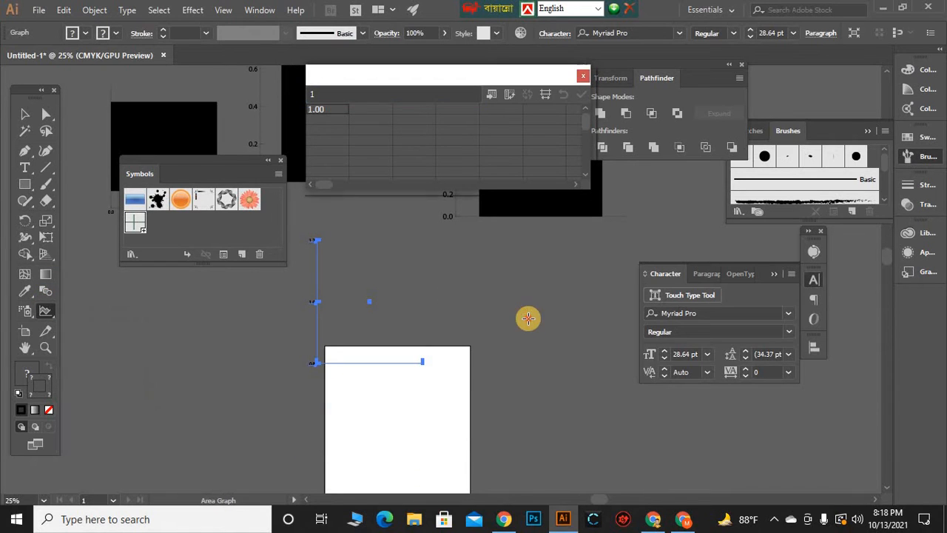
pyautogui.click(529, 319)
pyautogui.click(194, 368)
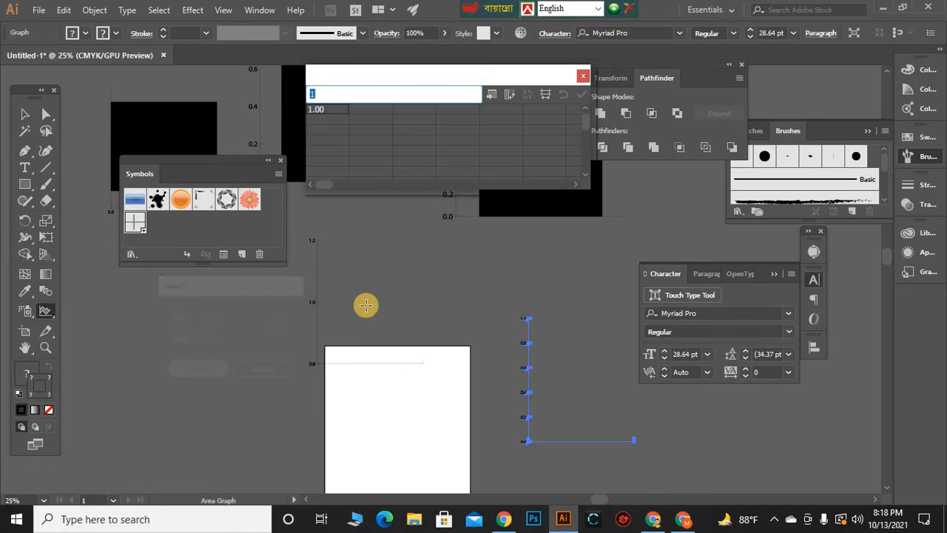
pyautogui.scroll(-3, 214, 313)
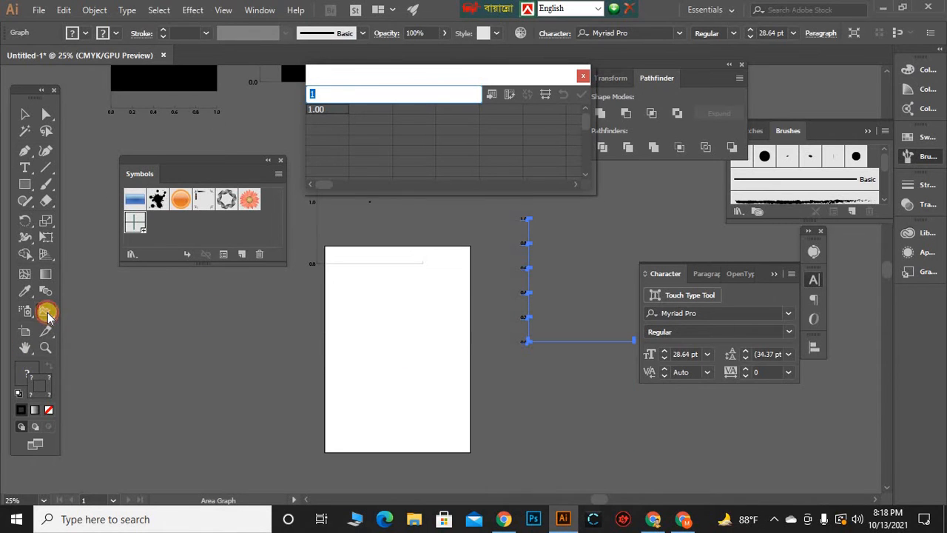
# Create a scatter graph at the offered dimensions in the empty canvas left of the artboard
pyautogui.moveTo(47, 314); pyautogui.dragTo(133, 409)
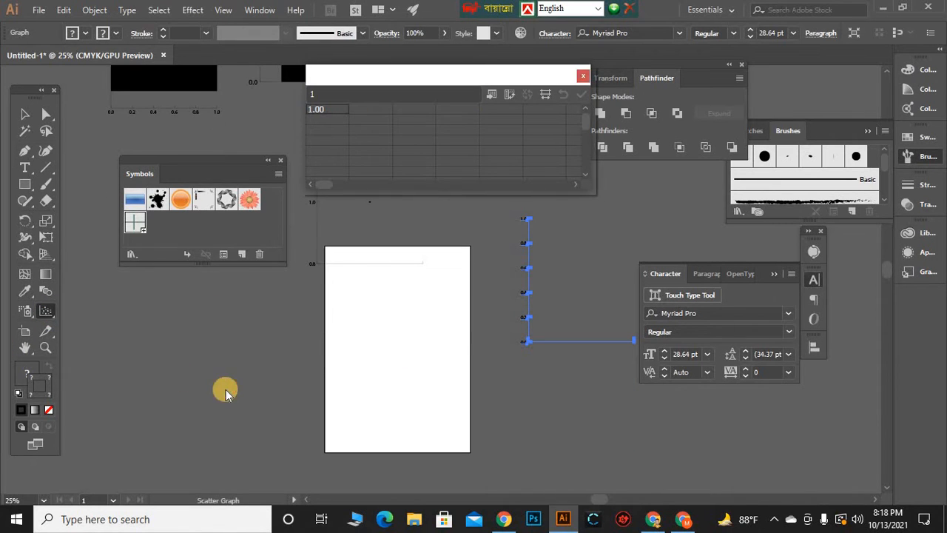
pyautogui.click(165, 374)
pyautogui.click(210, 370)
pyautogui.scroll(-3, 229, 360)
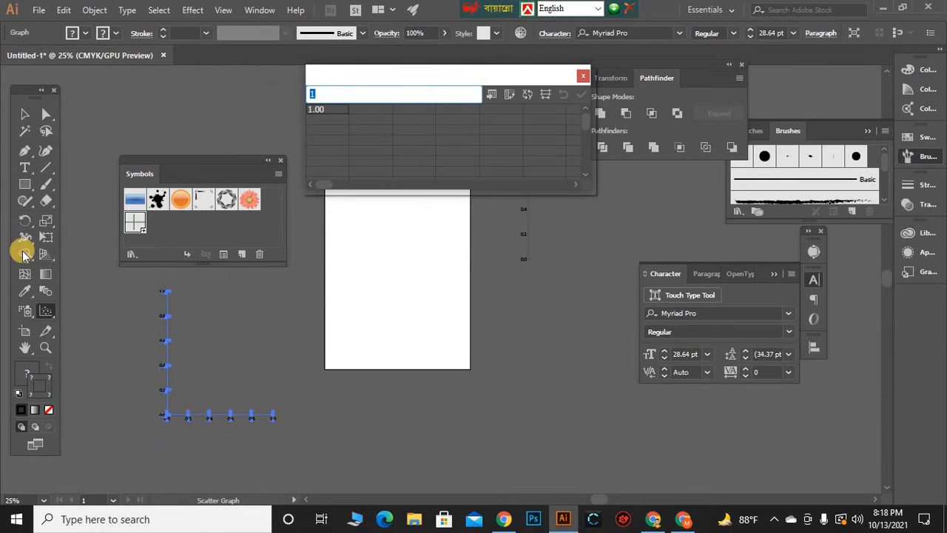
pyautogui.scroll(-1, 471, 324)
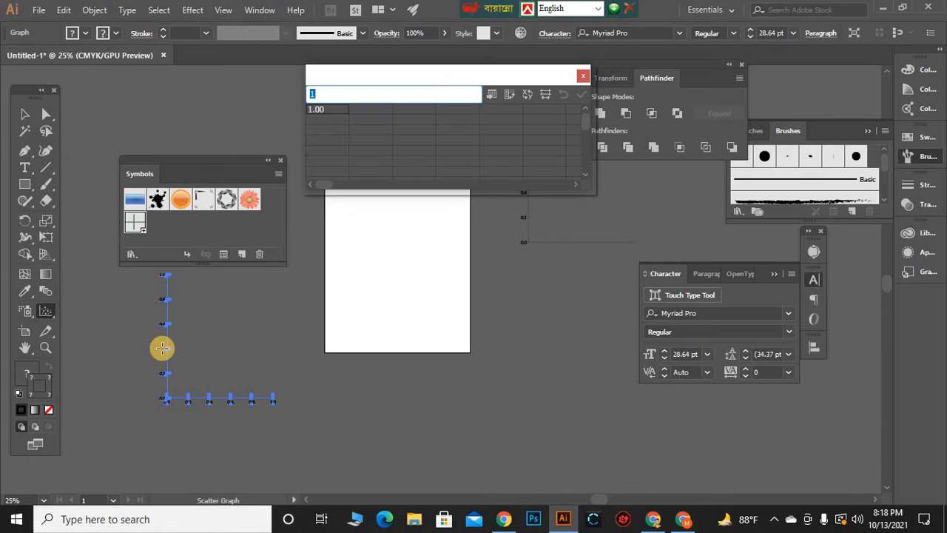
# Edit the scatter graph's 0.4 axis label with the Type tool, inserting spaces after the decimal point
pyautogui.click(24, 168)
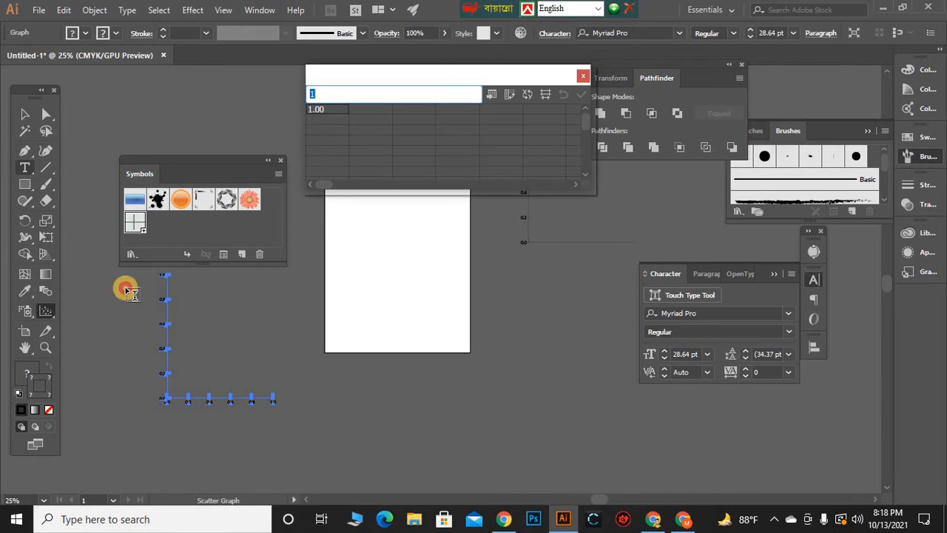
pyautogui.click(163, 348)
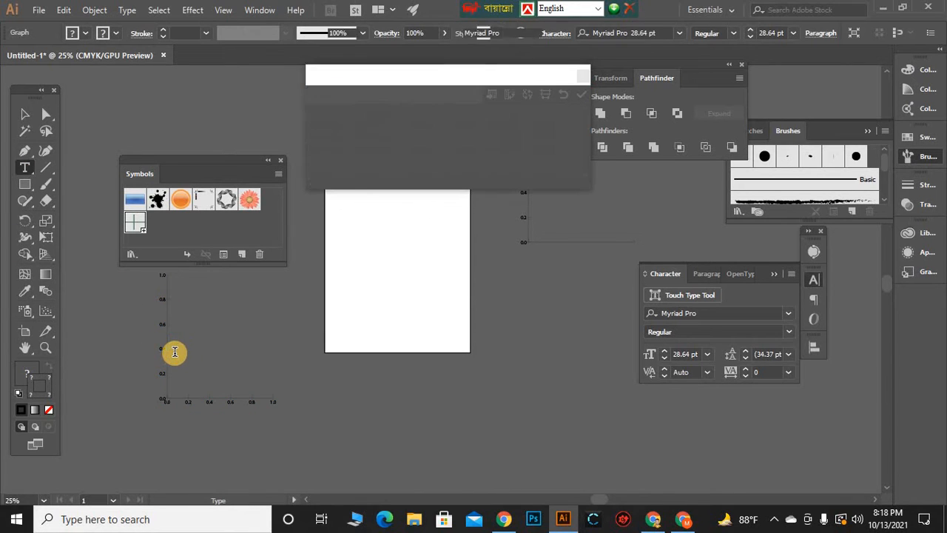
pyautogui.hotkey('ctrl', '+')
pyautogui.hotkey('ctrl', '+')
pyautogui.hotkey('ctrl', '+')
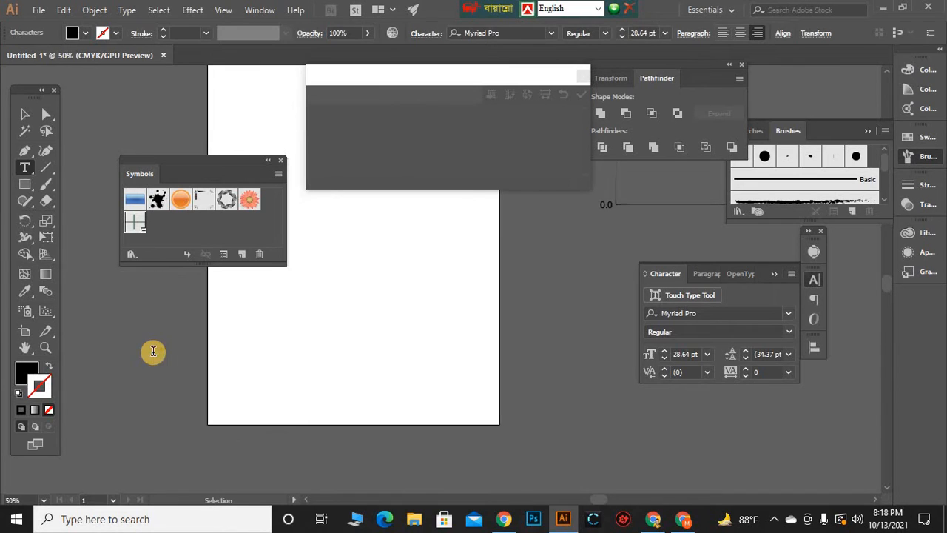
pyautogui.hscroll(-5, 311, 368)
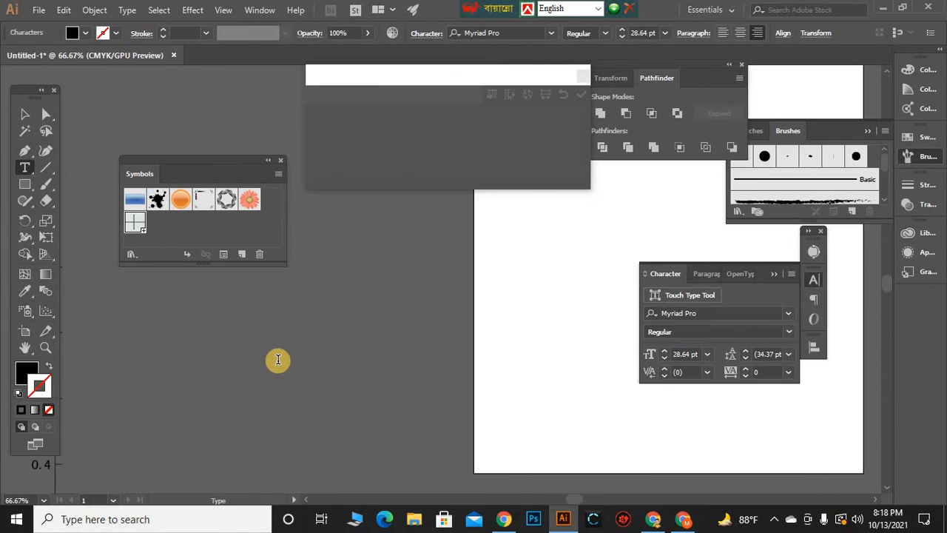
pyautogui.scroll(1, 187, 368)
pyautogui.click(24, 115)
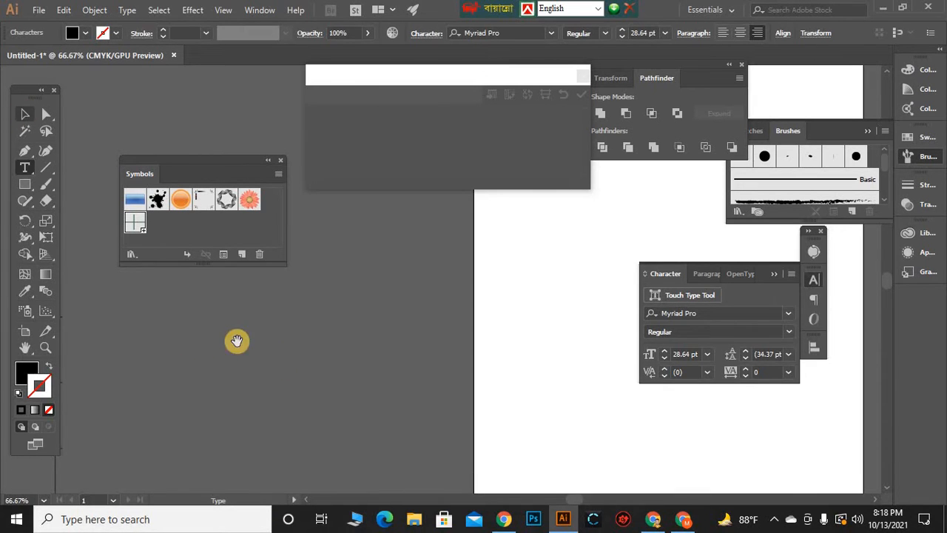
pyautogui.hscroll(-3, 258, 398)
# Select the scatter graph, close its data window with the changes accepted, and delete the graph
pyautogui.click(248, 410)
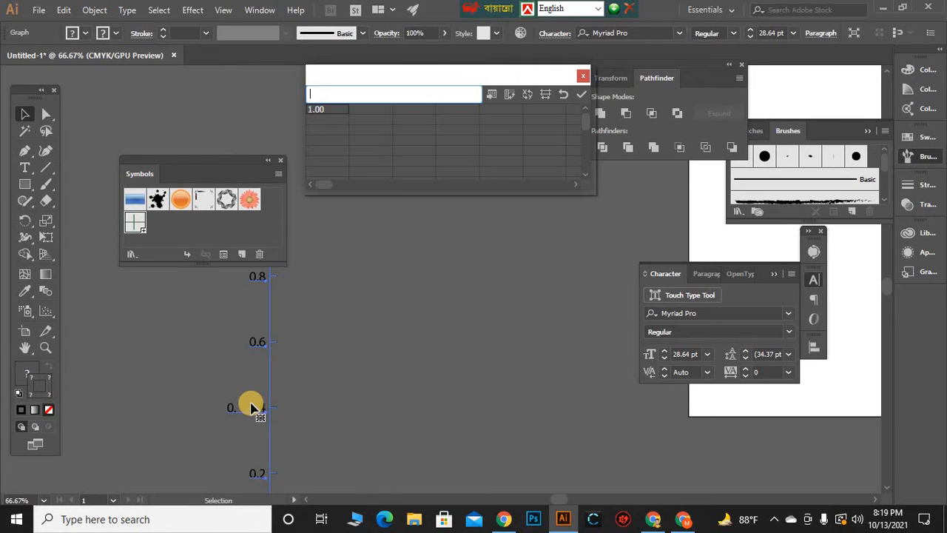
pyautogui.click(24, 113)
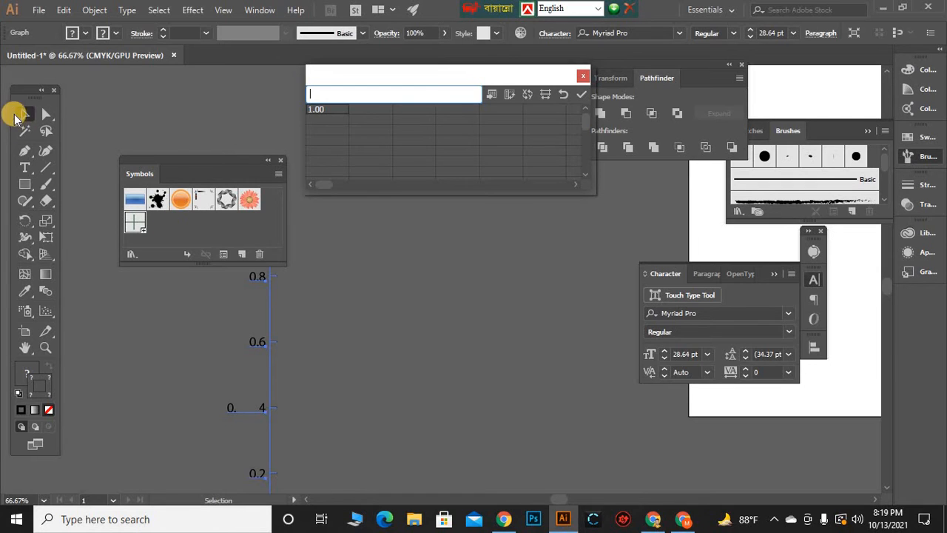
pyautogui.click(46, 113)
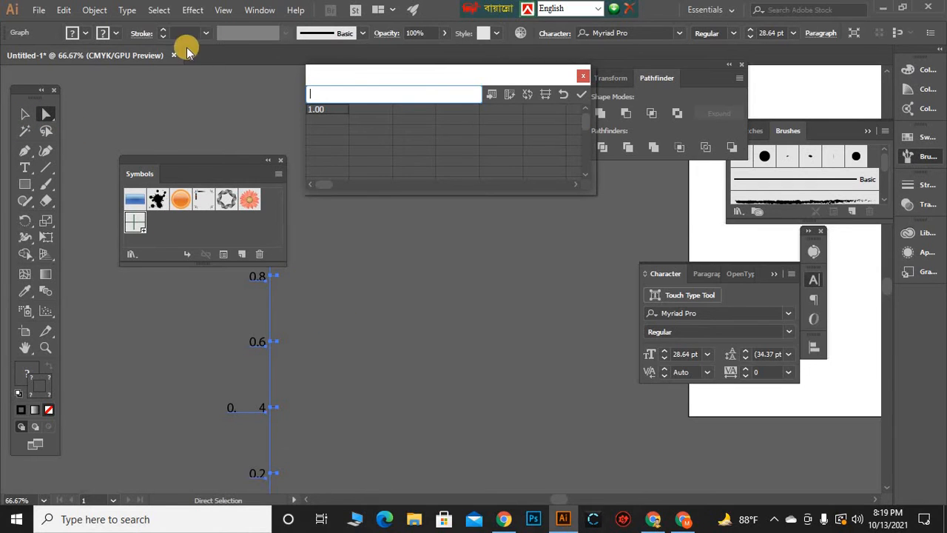
pyautogui.click(583, 77)
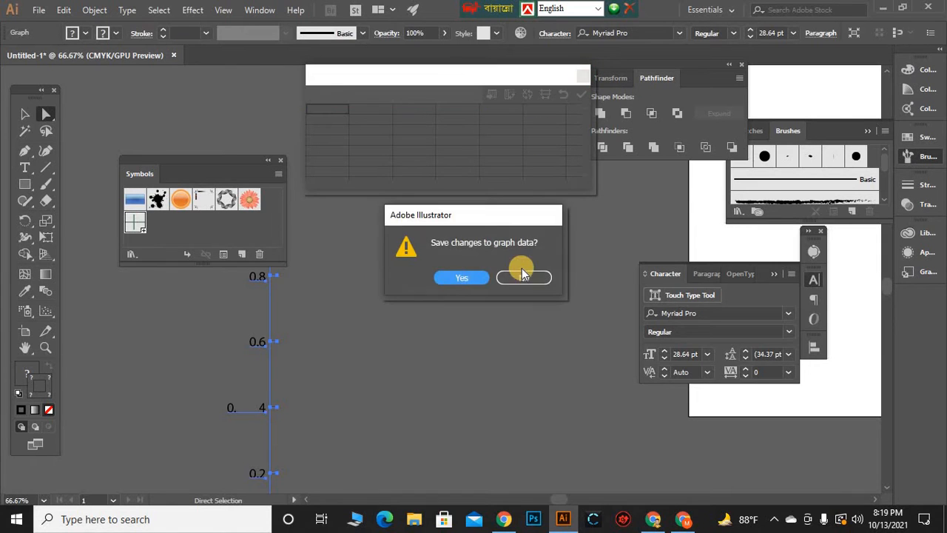
pyautogui.click(459, 274)
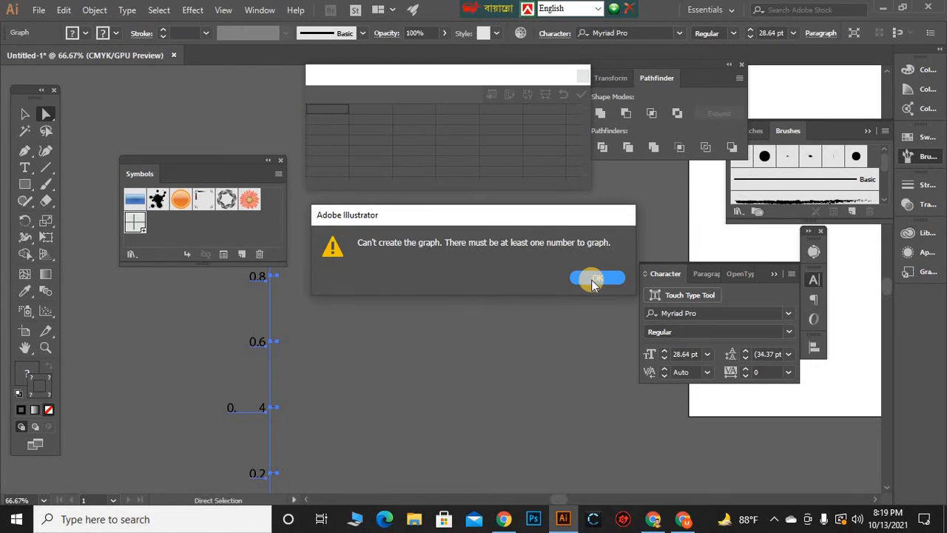
pyautogui.click(596, 277)
pyautogui.press('Delete')
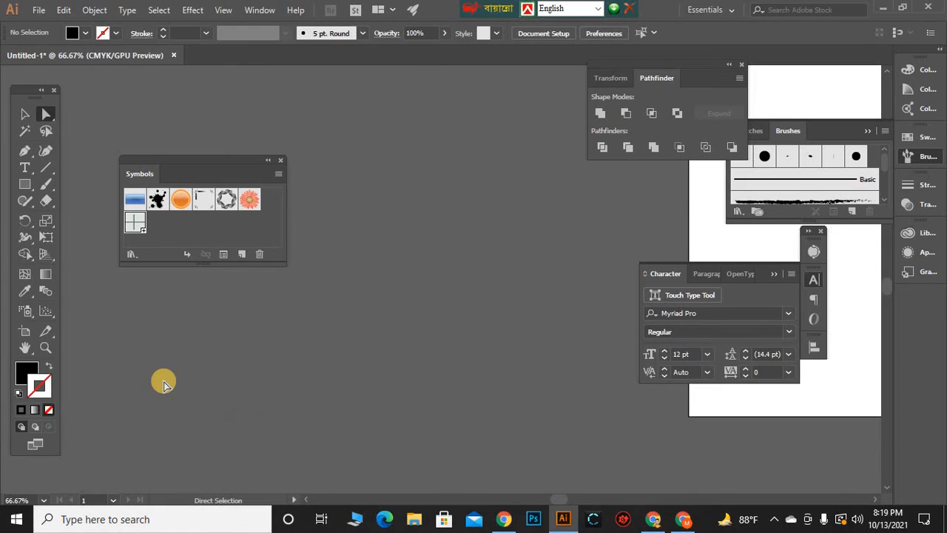
# Select all the remaining graphs around the artboard together and delete them, leaving the Move dialog without changes
pyautogui.hotkey('ctrl', '-')
pyautogui.hotkey('ctrl', '-')
pyautogui.hotkey('ctrl', '-')
pyautogui.hotkey('ctrl', '-')
pyautogui.hotkey('ctrl', '-')
pyautogui.hotkey('ctrl', '-')
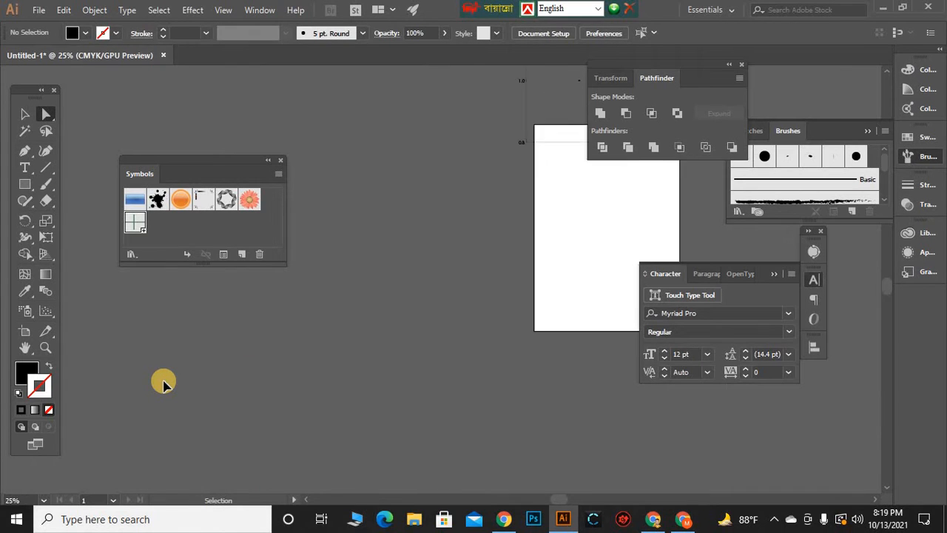
pyautogui.scroll(3, 400, 185)
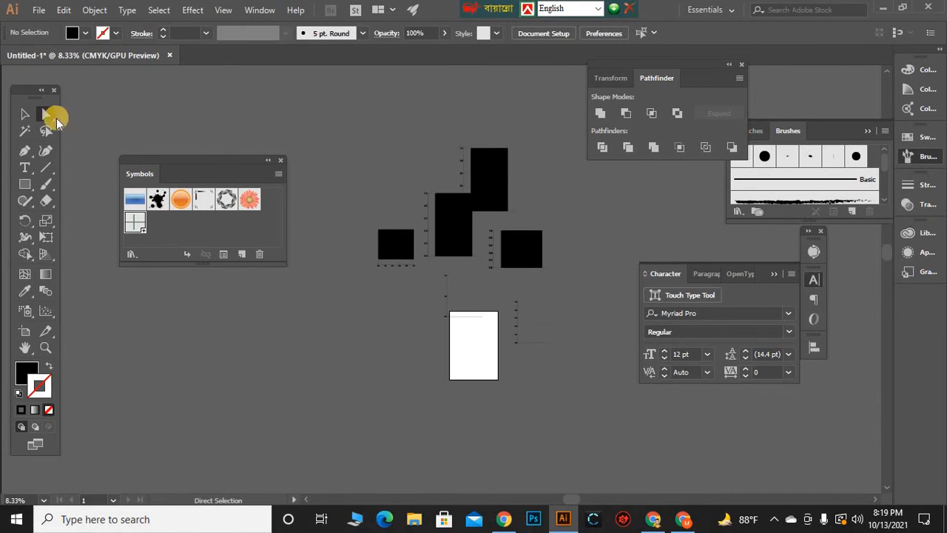
pyautogui.click(25, 113)
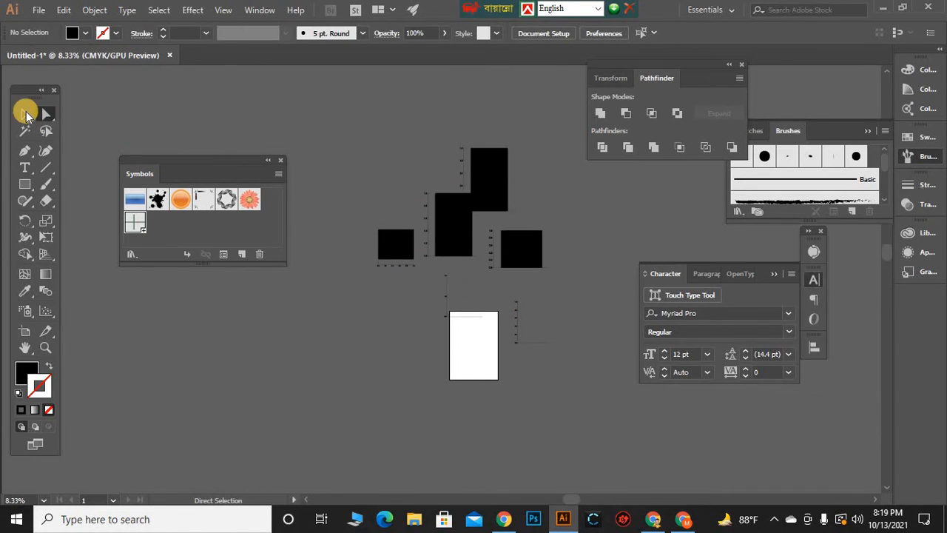
pyautogui.click(550, 347)
pyautogui.press('Return')
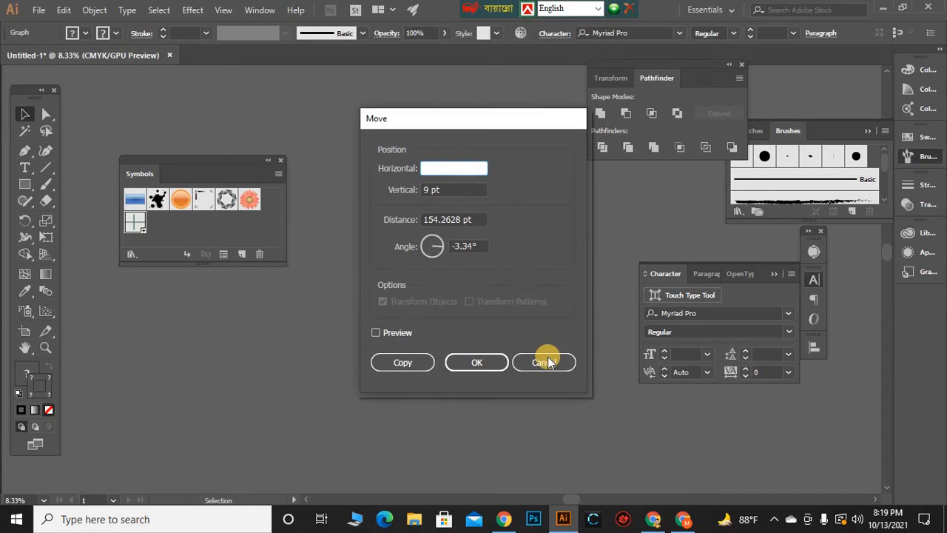
pyautogui.click(548, 362)
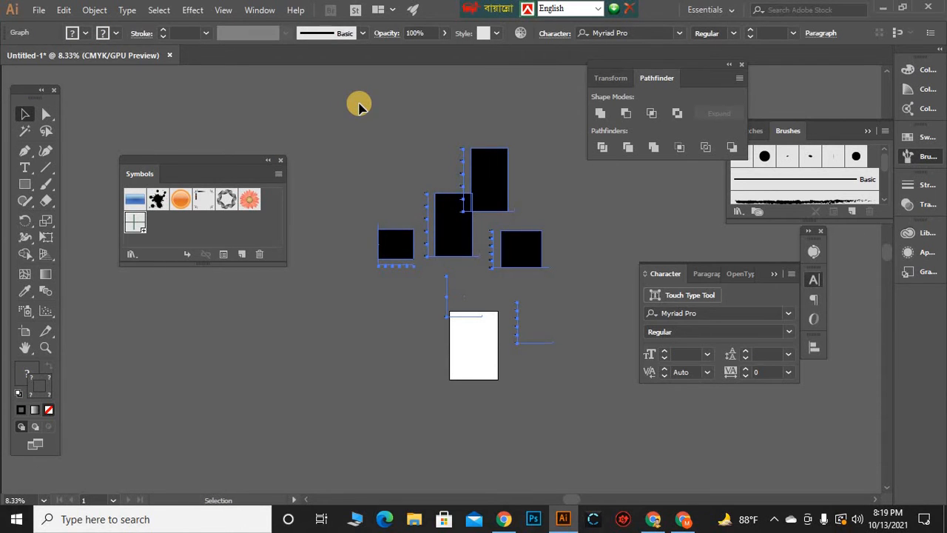
pyautogui.press('Delete')
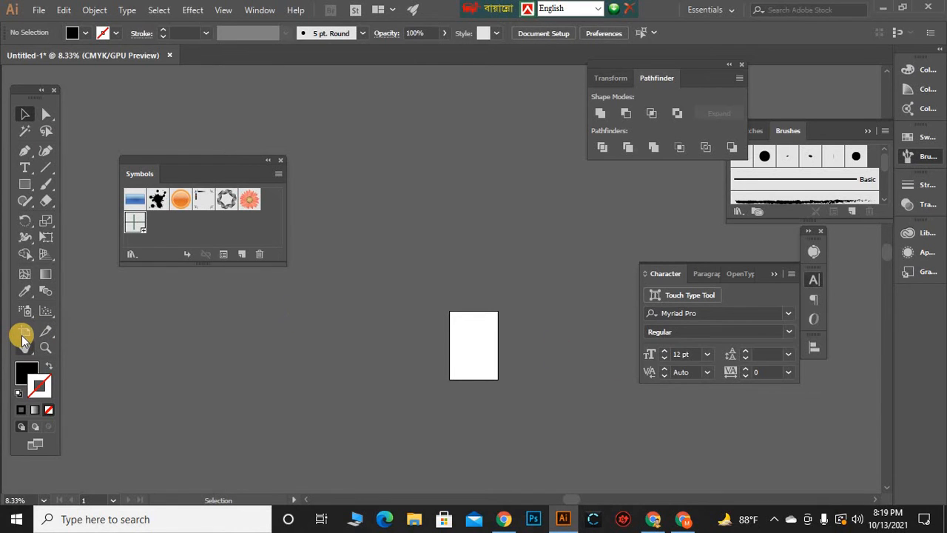
# Draw five extra artboards of different sizes around the existing one, the first about 660 × 1525 pt and the last about 1837 × 2797 pt
pyautogui.click(24, 333)
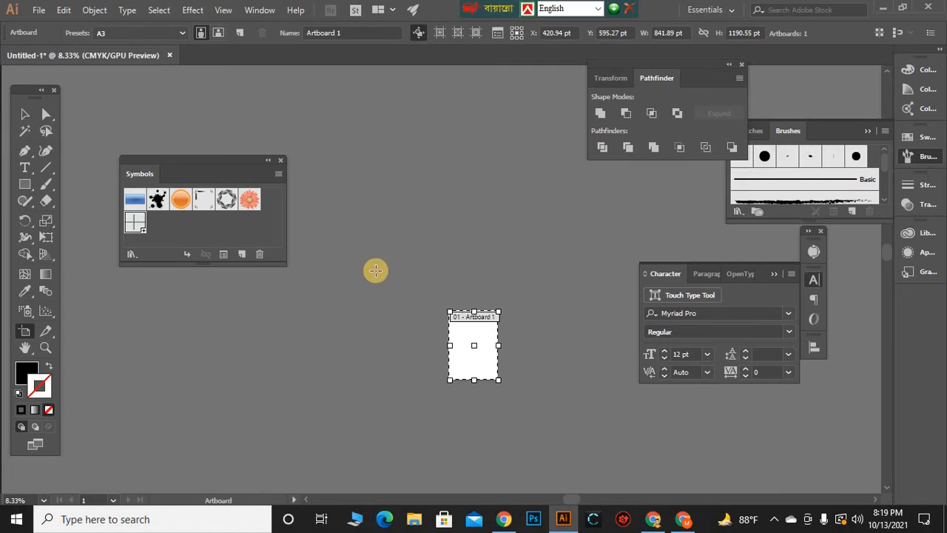
pyautogui.moveTo(337, 247); pyautogui.dragTo(375, 333)
pyautogui.moveTo(404, 127); pyautogui.dragTo(478, 228)
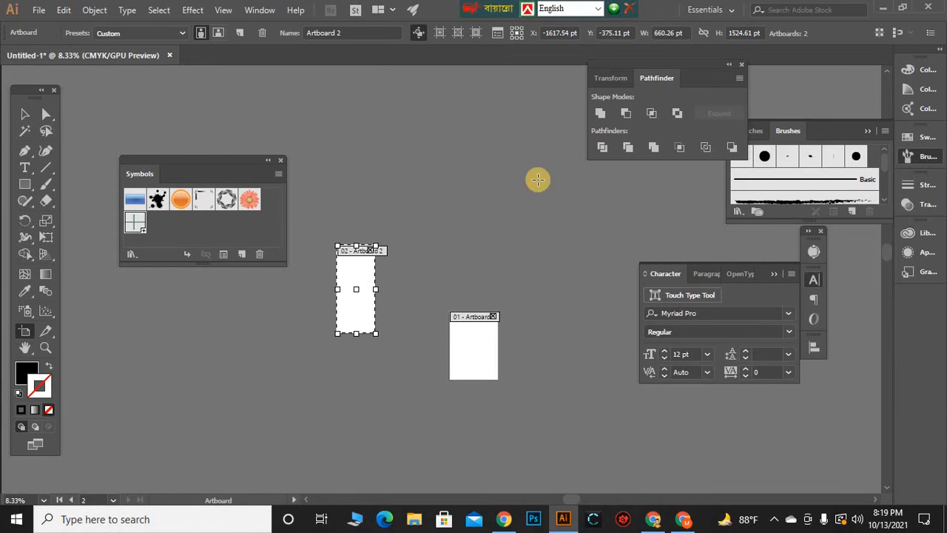
pyautogui.moveTo(541, 159); pyautogui.dragTo(582, 229)
pyautogui.moveTo(549, 273); pyautogui.dragTo(615, 379)
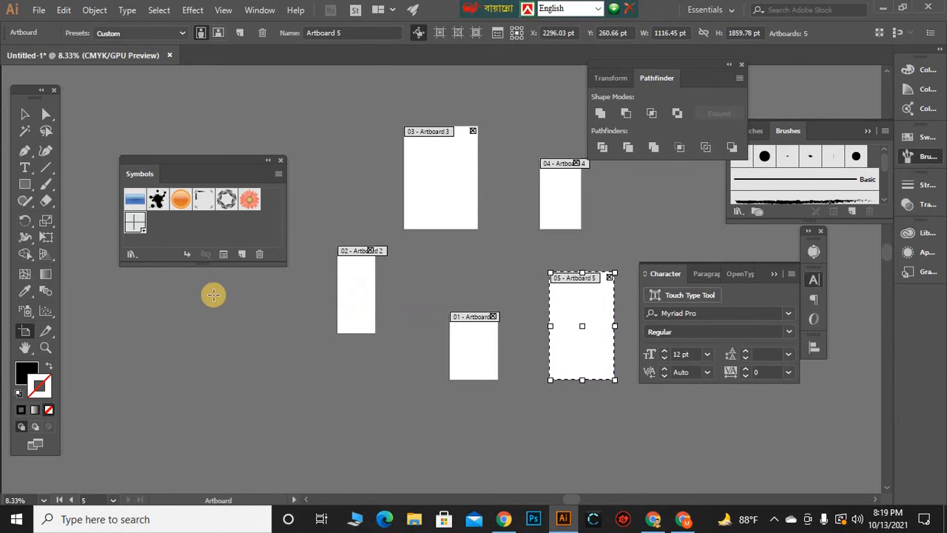
pyautogui.moveTo(210, 292); pyautogui.dragTo(318, 456)
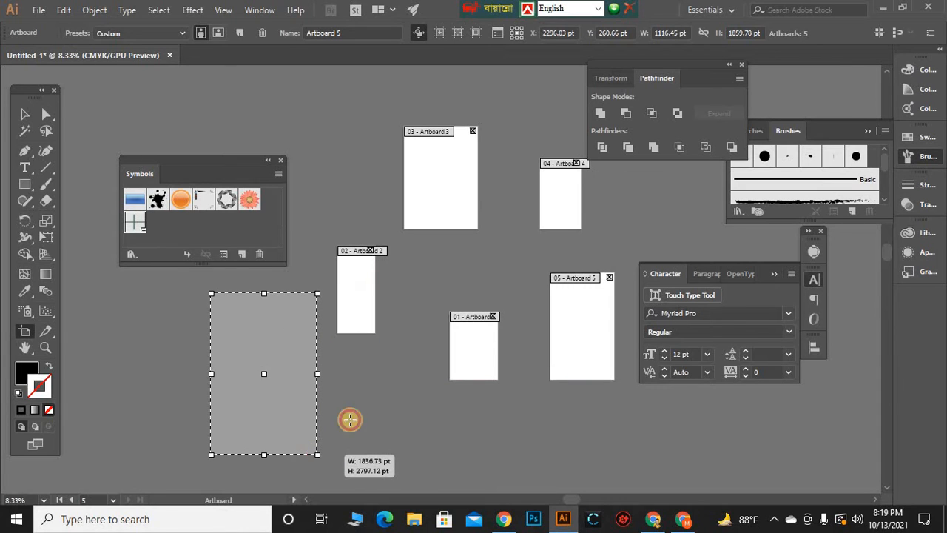
pyautogui.click(22, 112)
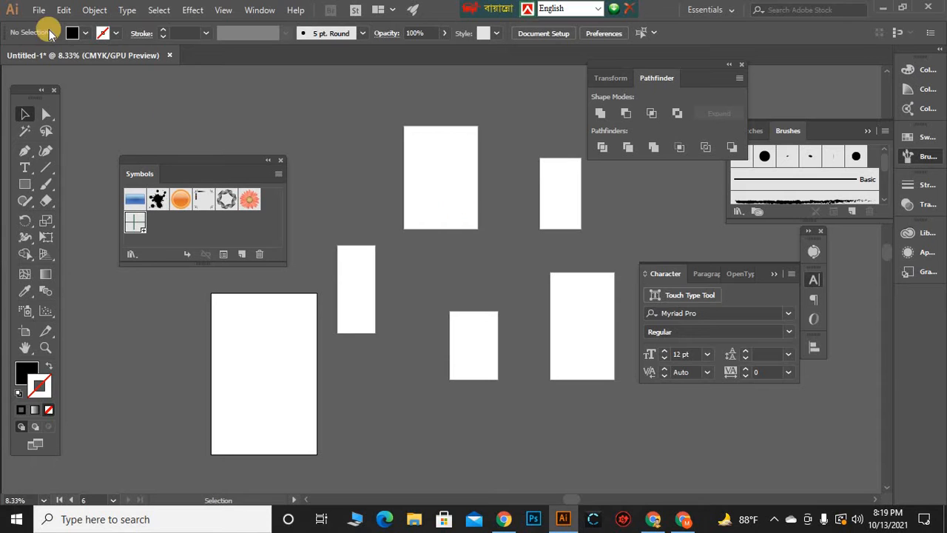
# Examine the available export commands and the separate artboards, making several artboards active in turn
pyautogui.click(38, 10)
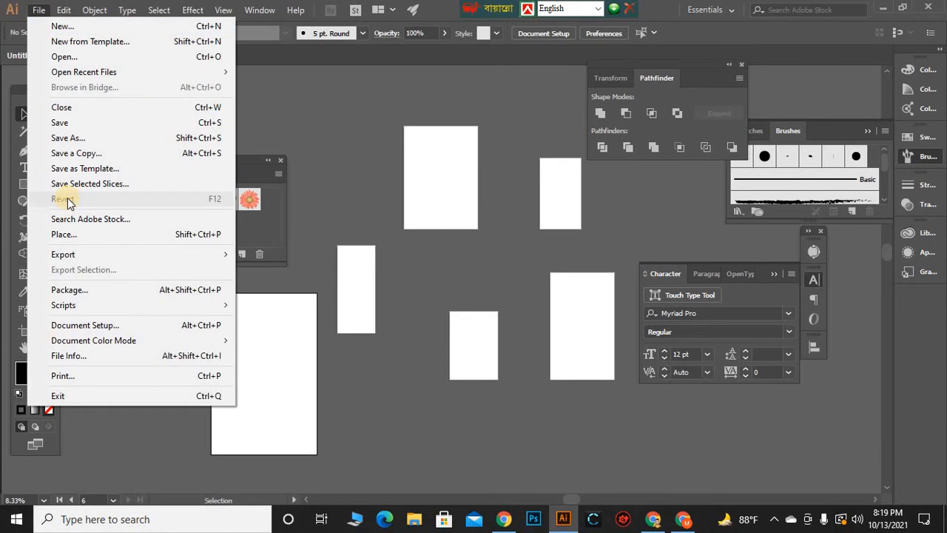
pyautogui.moveTo(64, 255)
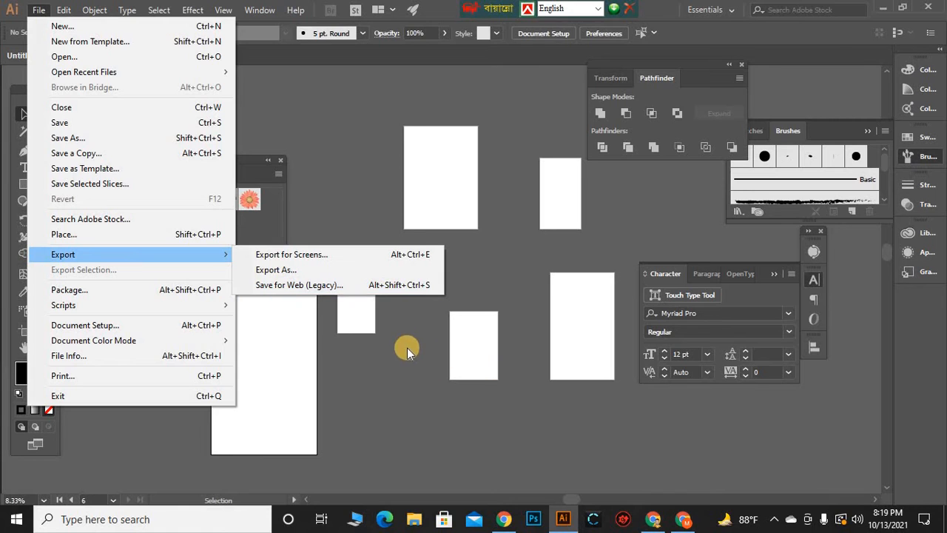
pyautogui.click(451, 167)
pyautogui.click(414, 209)
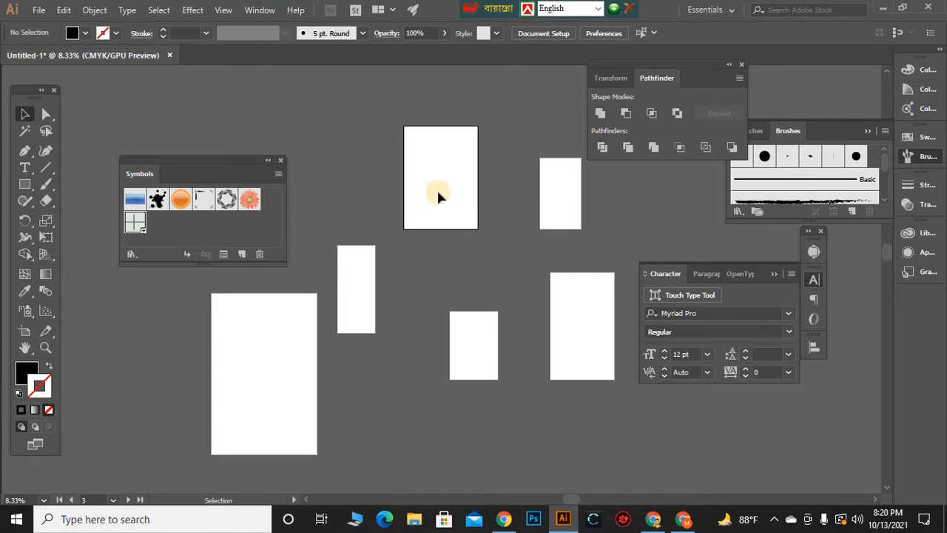
pyautogui.hotkey('ctrl', '=')
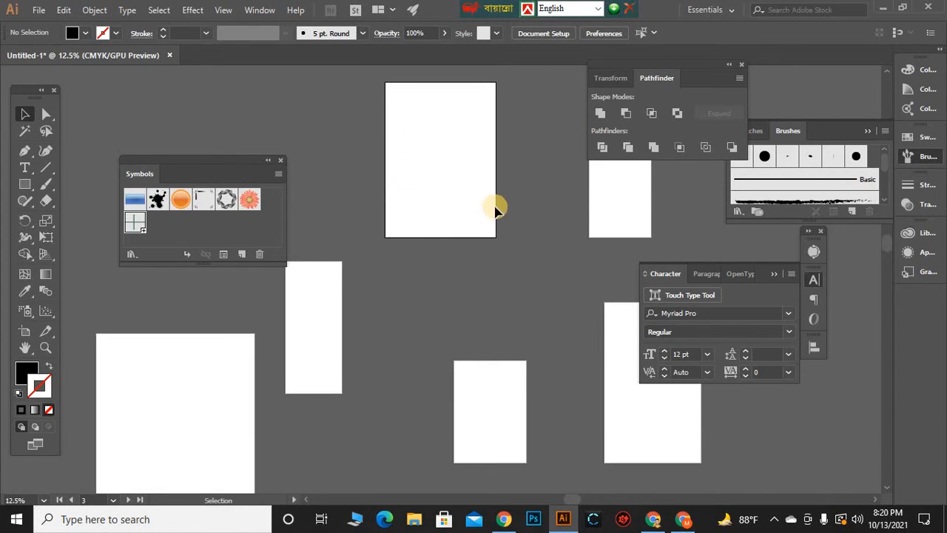
pyautogui.scroll(-1, 494, 206)
pyautogui.scroll(-1, 444, 218)
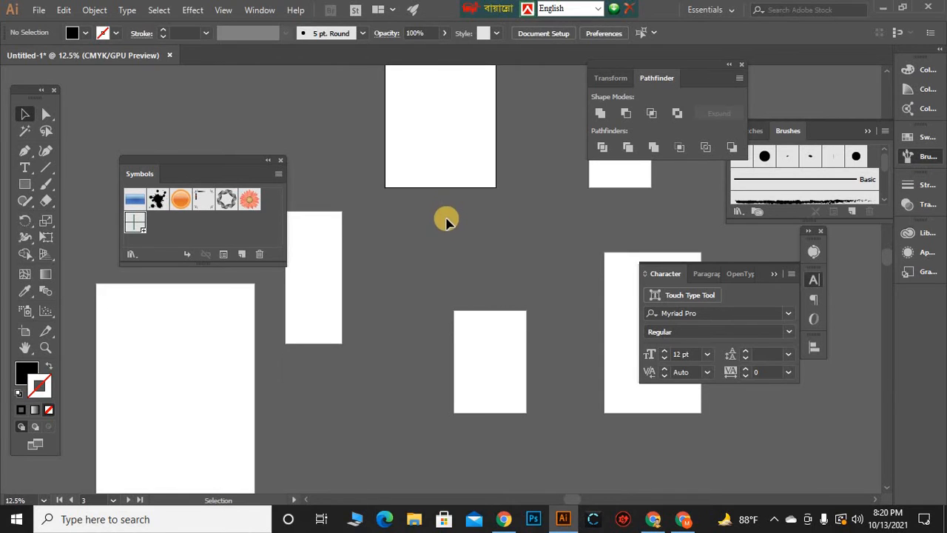
pyautogui.scroll(4, 497, 370)
pyautogui.click(345, 338)
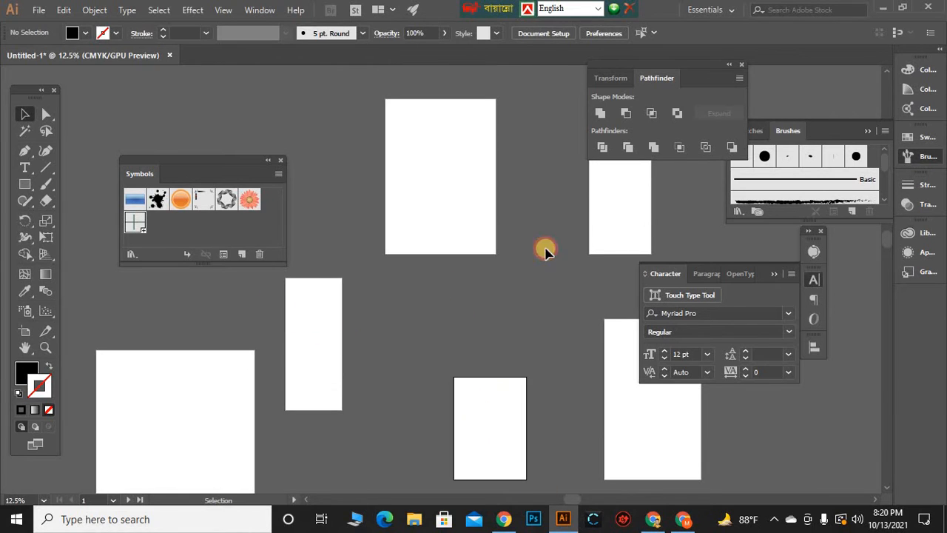
pyautogui.click(197, 417)
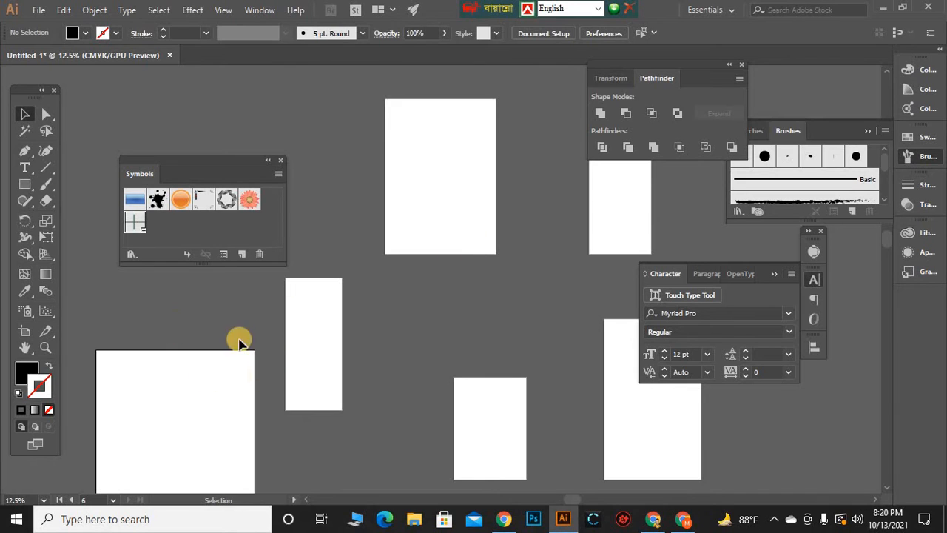
pyautogui.click(496, 397)
pyautogui.scroll(-2, 488, 370)
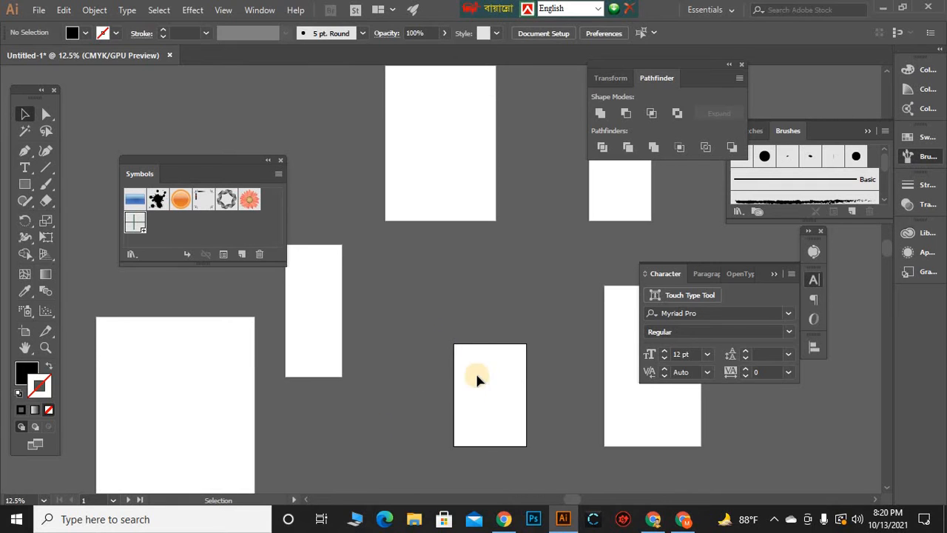
pyautogui.click(38, 7)
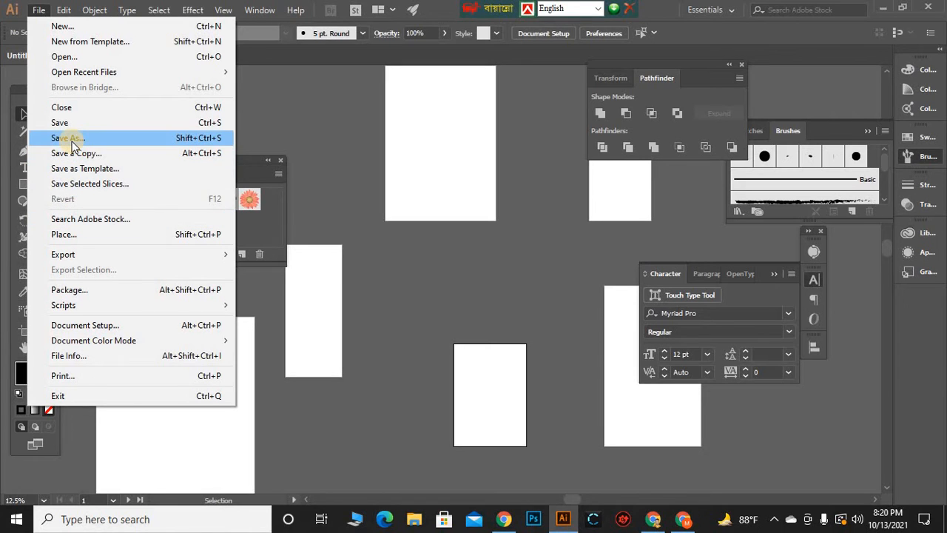
pyautogui.moveTo(74, 254)
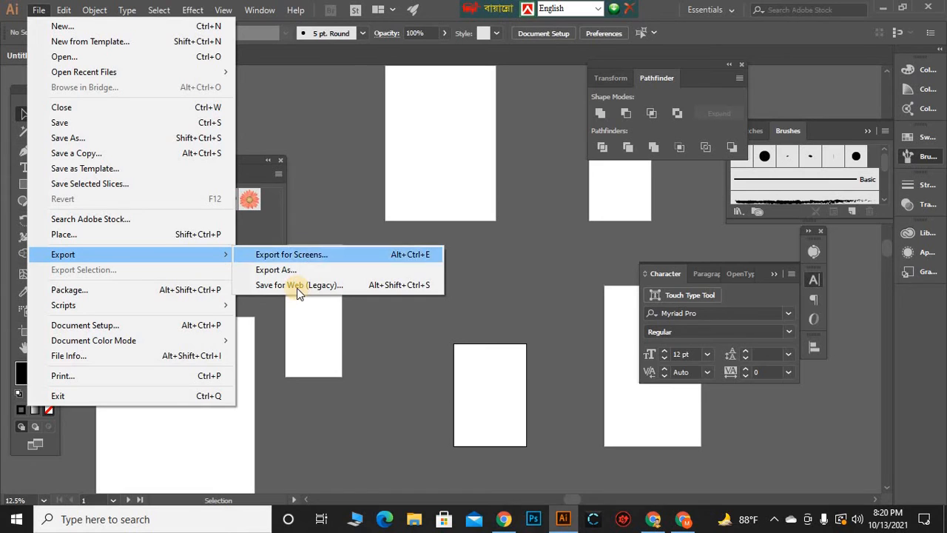
pyautogui.click(401, 336)
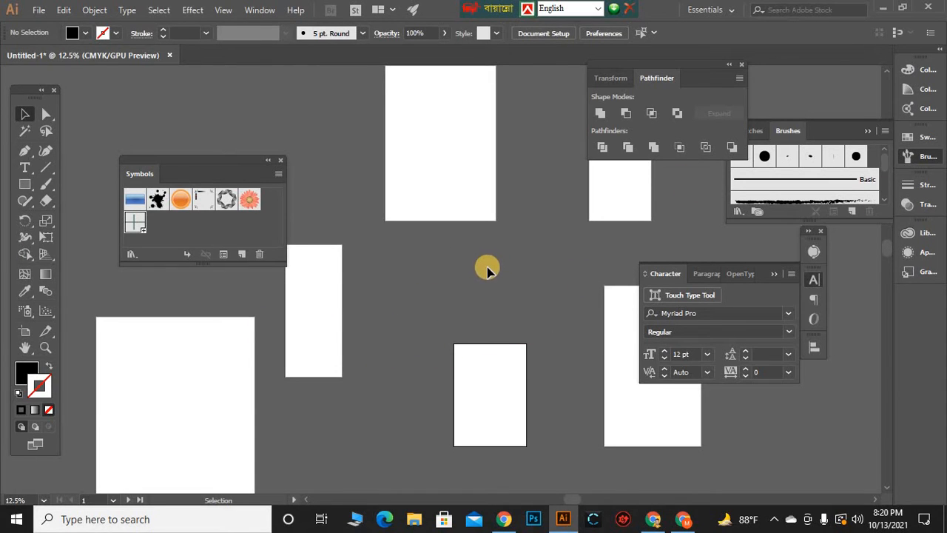
# Delete Artboards 1 to 5 with the Artboard tool, keeping only the large Artboard 6
pyautogui.click(22, 332)
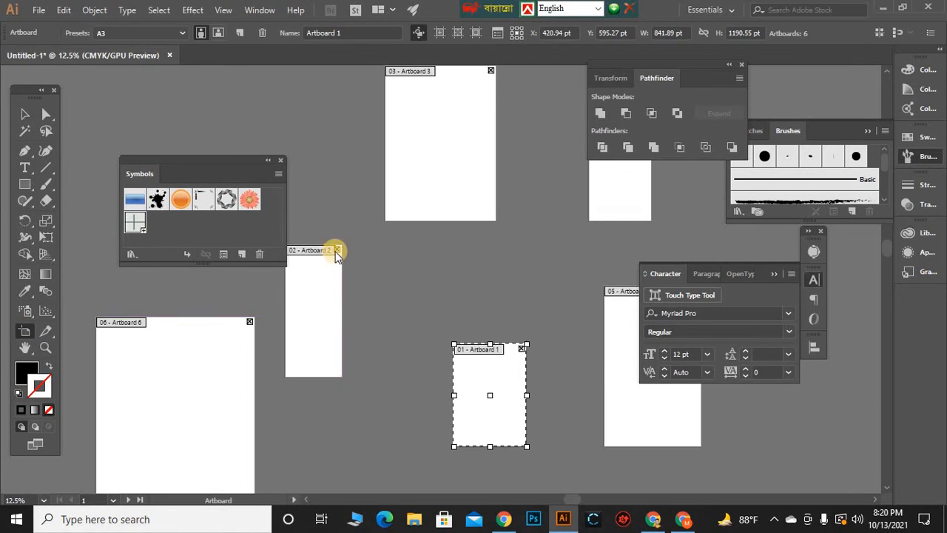
pyautogui.click(310, 342)
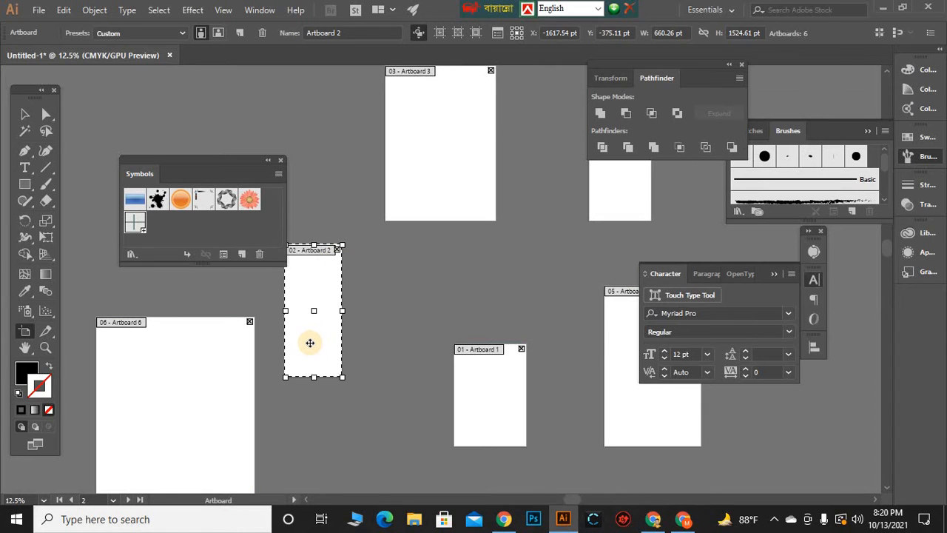
pyautogui.press('Delete')
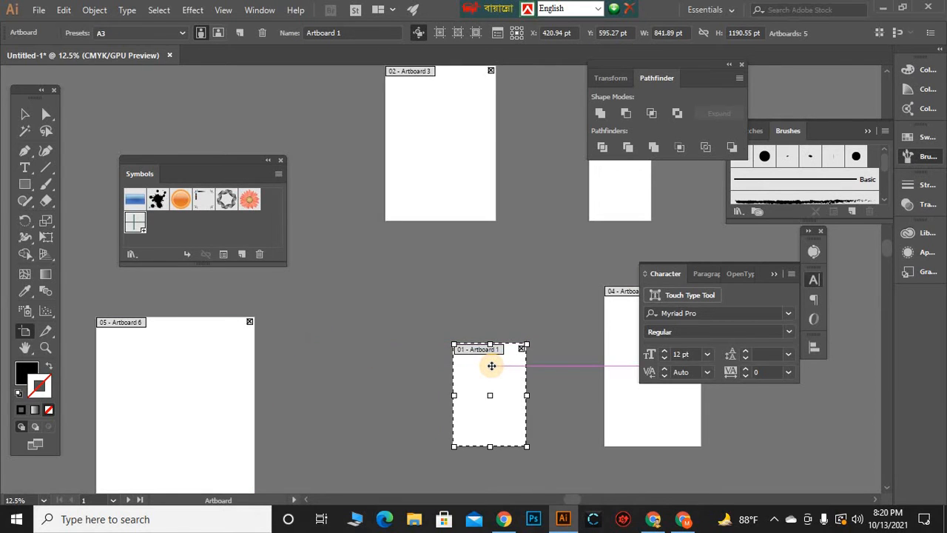
pyautogui.press('Delete')
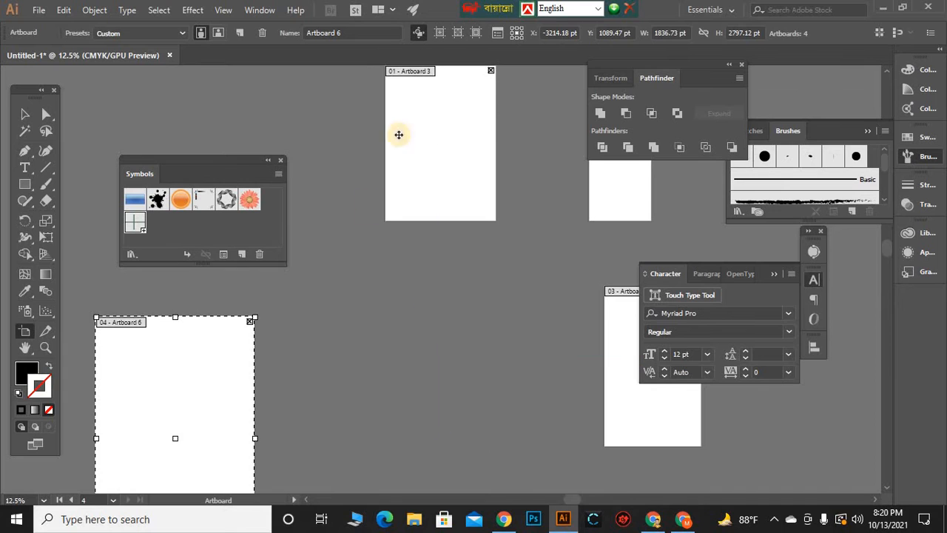
pyautogui.scroll(2, 418, 192)
pyautogui.click(423, 194)
pyautogui.press('Delete')
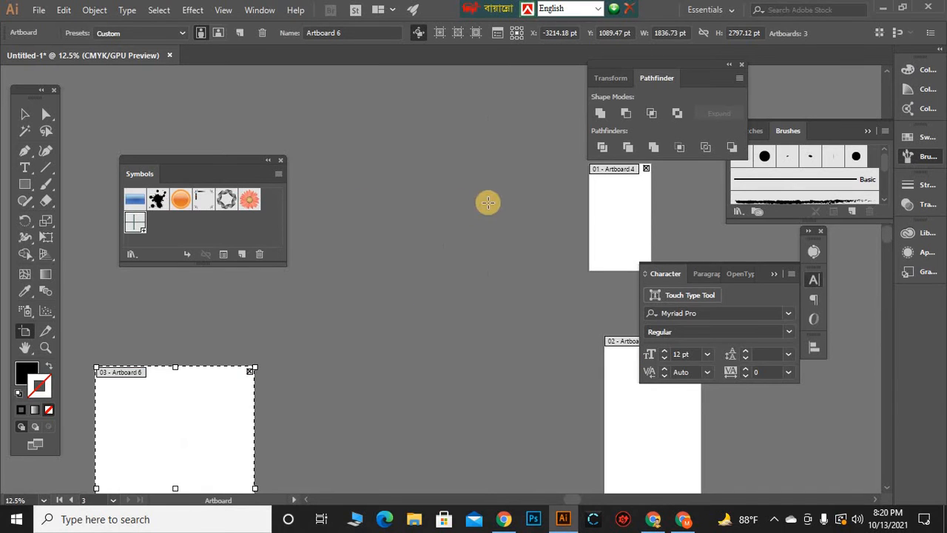
pyautogui.click(624, 239)
pyautogui.press('Delete')
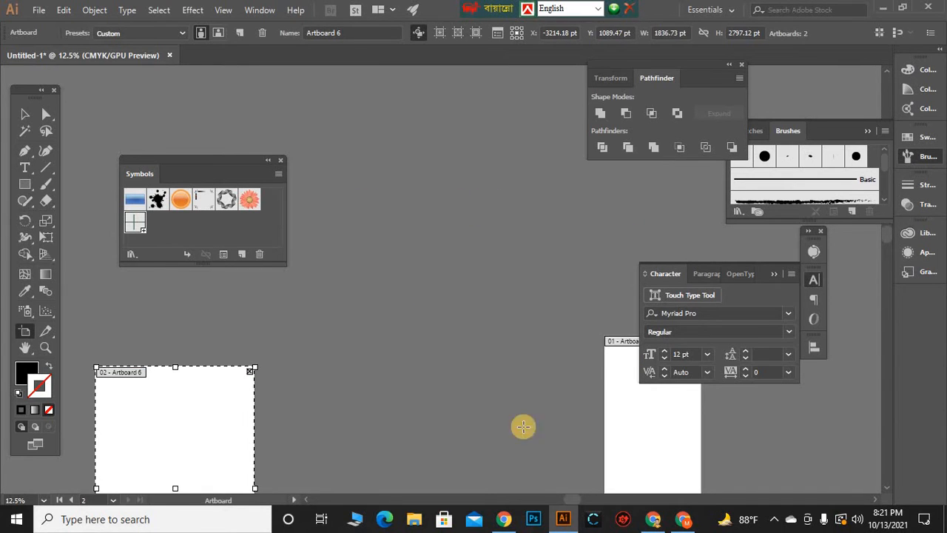
pyautogui.scroll(-3, 584, 333)
pyautogui.click(580, 303)
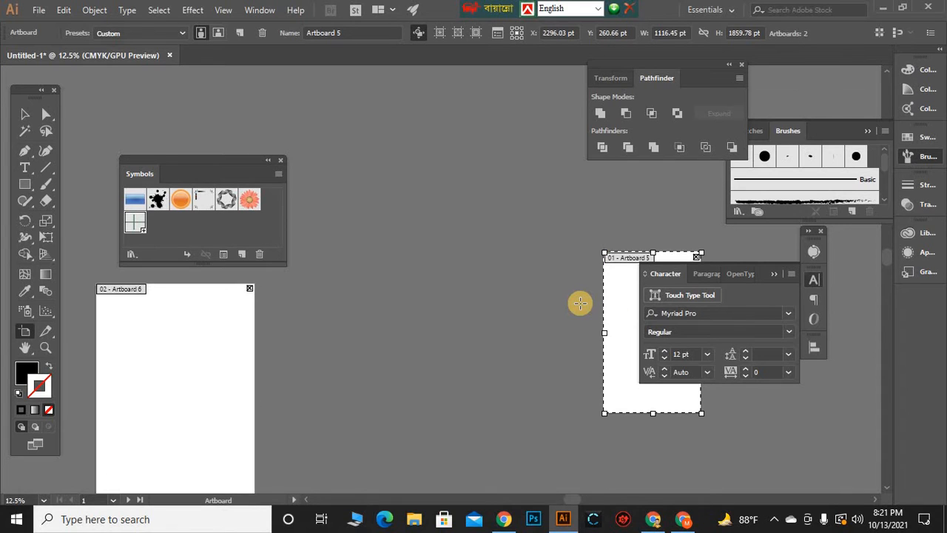
pyautogui.press('Delete')
# Pan the remaining artboard to the middle of the view with the Hand tool and magnify it with the Zoom tool
pyautogui.click(25, 347)
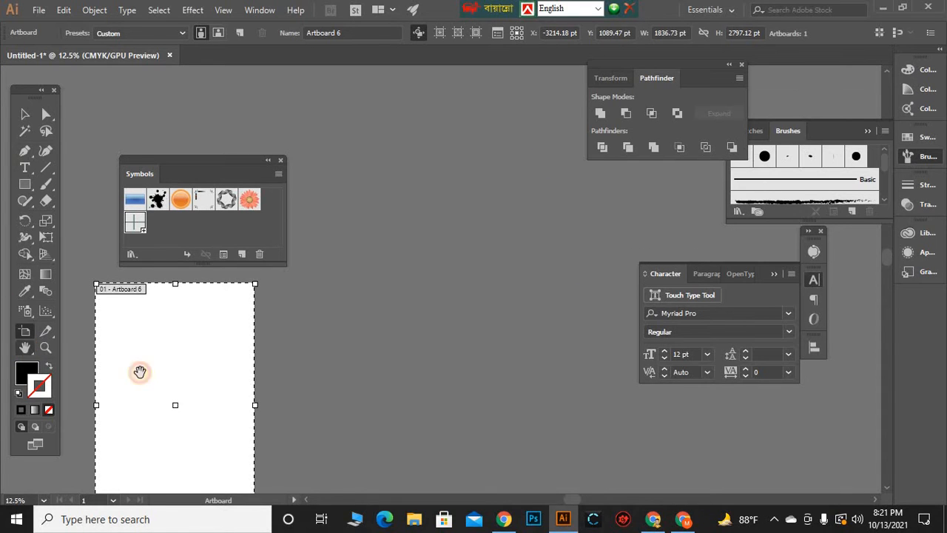
pyautogui.click(478, 214)
pyautogui.moveTo(478, 213); pyautogui.dragTo(501, 327)
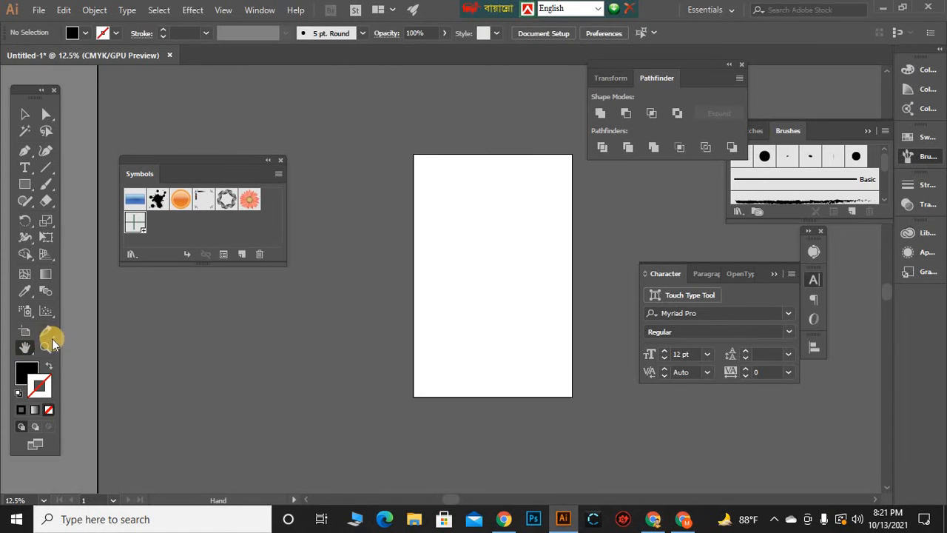
pyautogui.moveTo(437, 268); pyautogui.dragTo(493, 342)
pyautogui.moveTo(472, 268); pyautogui.dragTo(463, 271)
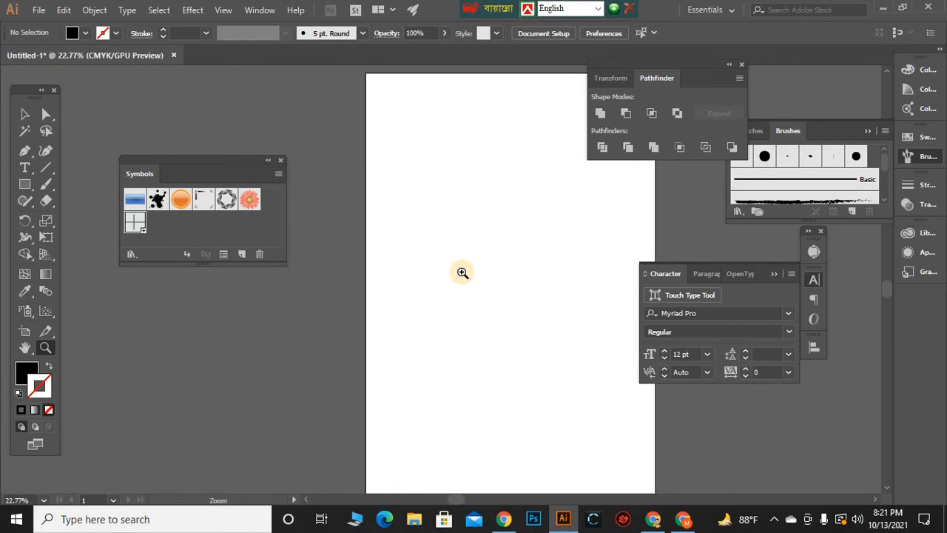
# Draw a large circle in the middle of the artboard with the Ellipse tool and fill it with red
pyautogui.click(22, 372)
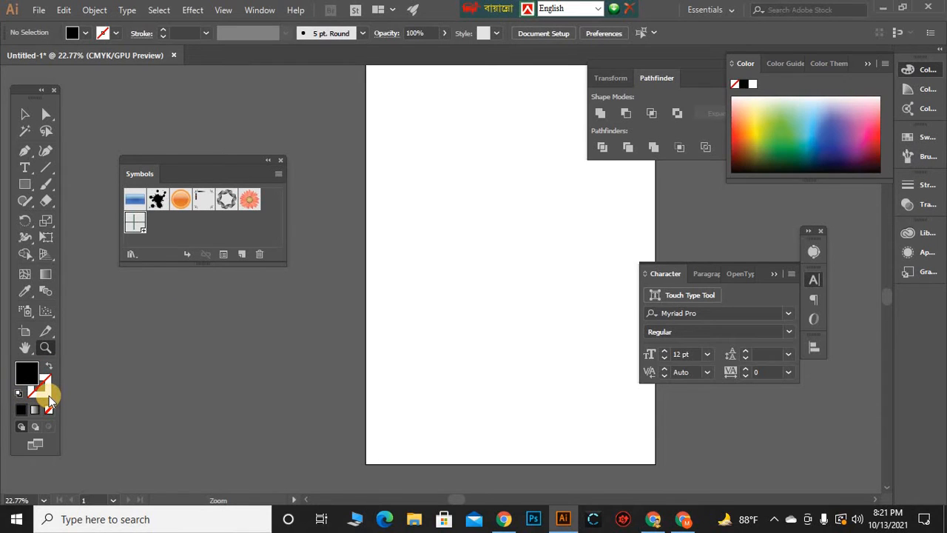
pyautogui.click(42, 386)
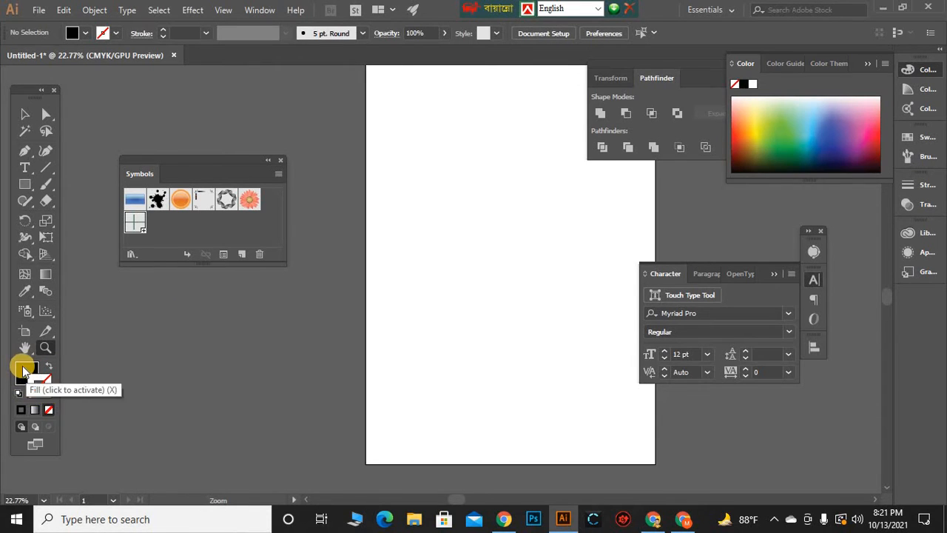
pyautogui.press('l')
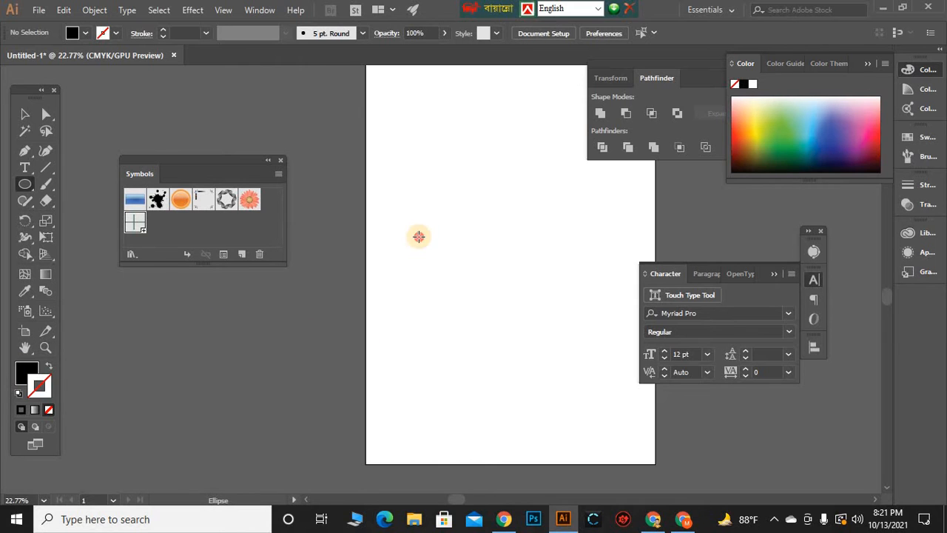
pyautogui.moveTo(409, 216); pyautogui.dragTo(596, 400)
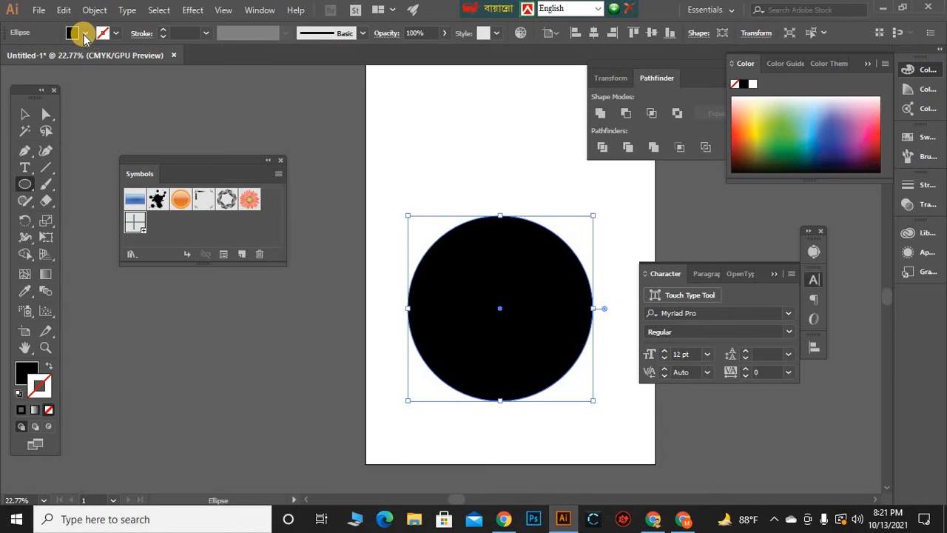
pyautogui.click(86, 33)
pyautogui.click(48, 56)
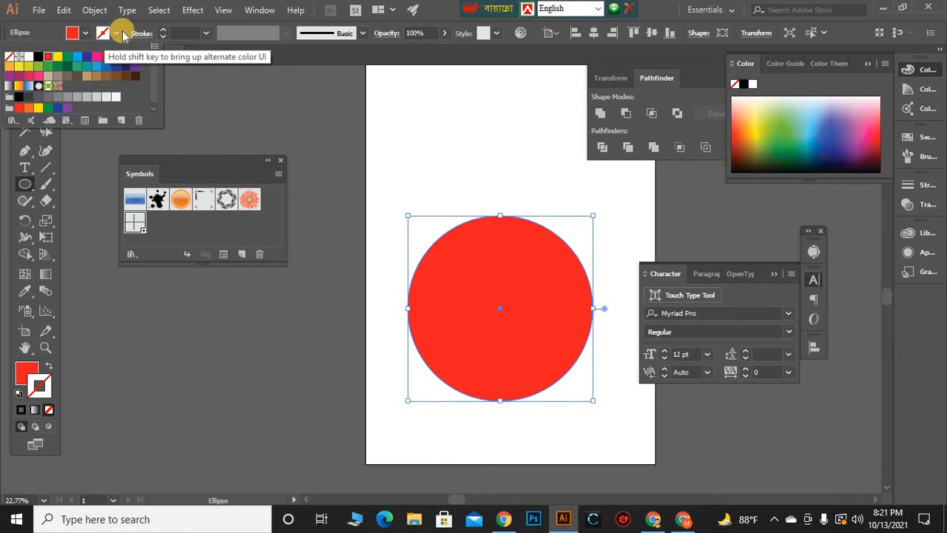
# Give the circle a CMYK Blue stroke with a weight of 42 pt and deselect it
pyautogui.click(116, 33)
pyautogui.click(87, 57)
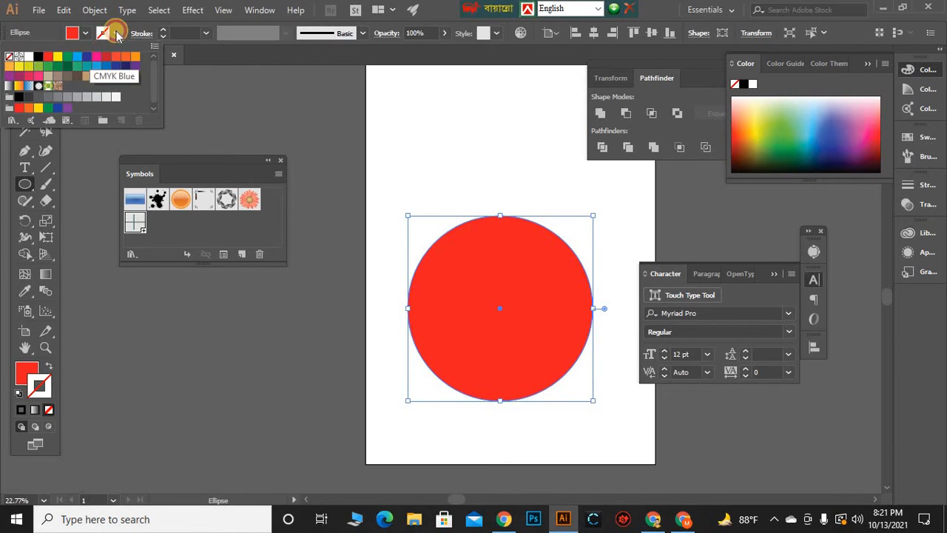
pyautogui.click(165, 30)
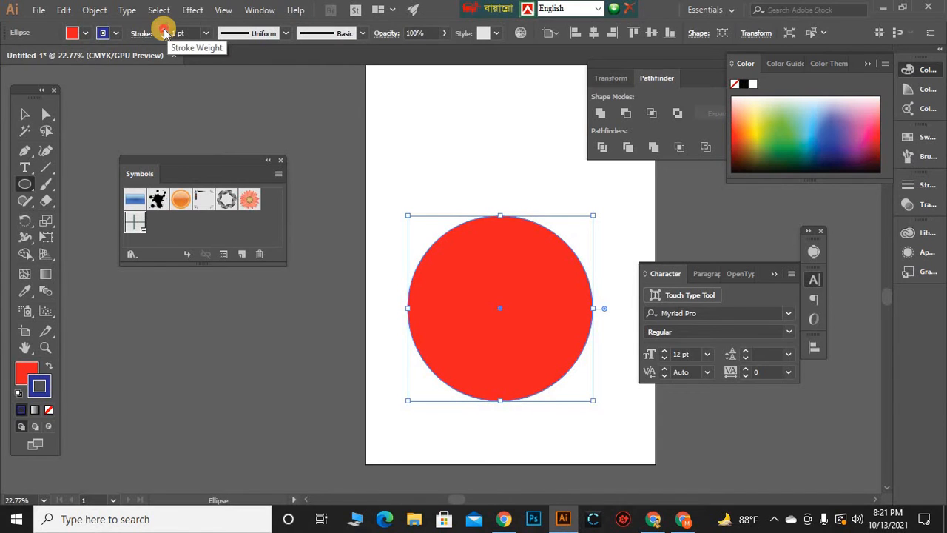
pyautogui.click(163, 30)
pyautogui.click(164, 31)
pyautogui.click(164, 31)
pyautogui.click(164, 30)
pyautogui.click(164, 30)
pyautogui.click(163, 31)
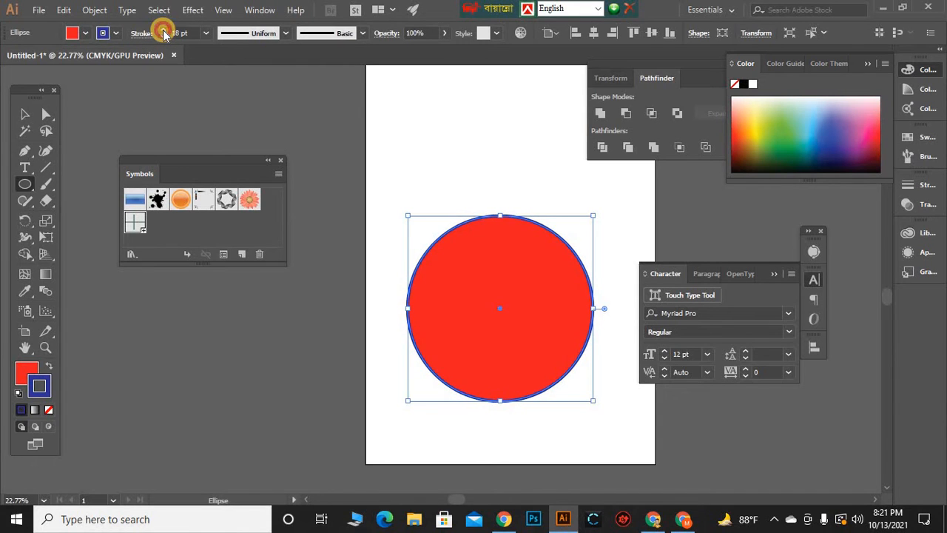
pyautogui.click(163, 30)
pyautogui.click(164, 31)
pyautogui.click(163, 30)
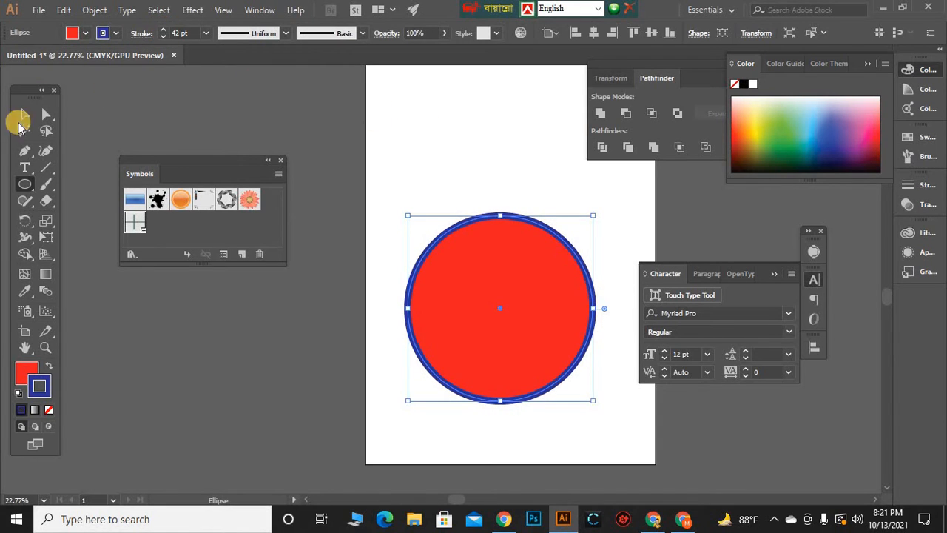
pyautogui.click(160, 422)
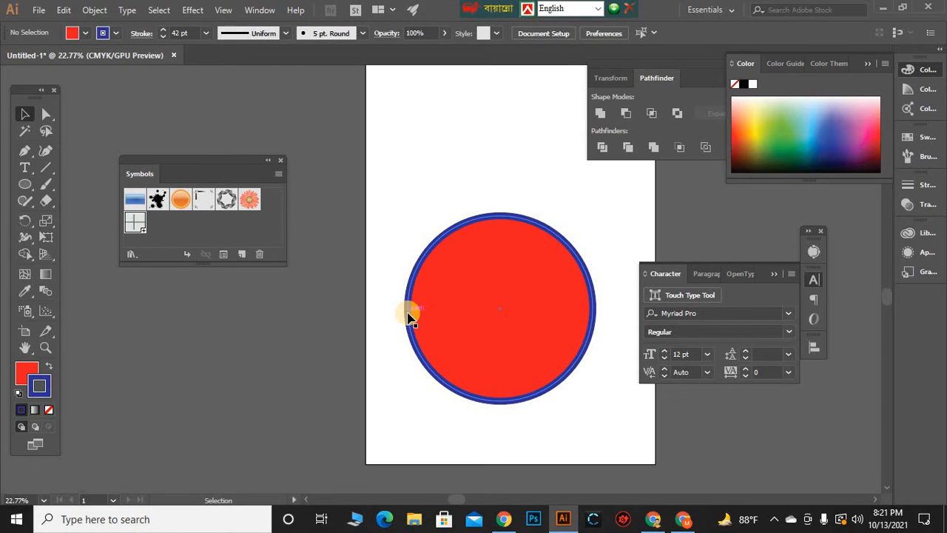
# Set the fill to None with nothing selected, check the Google Meet call and return to Illustrator
pyautogui.click(23, 372)
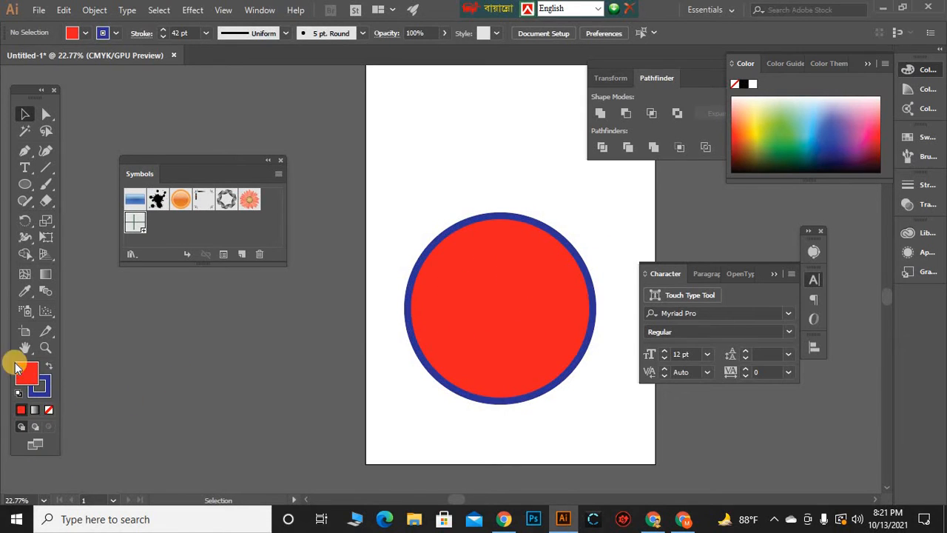
pyautogui.click(48, 412)
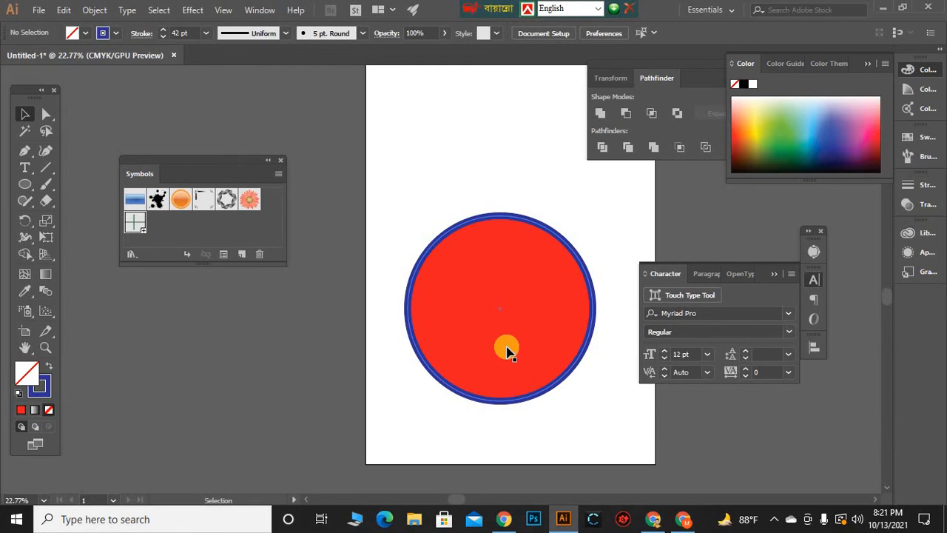
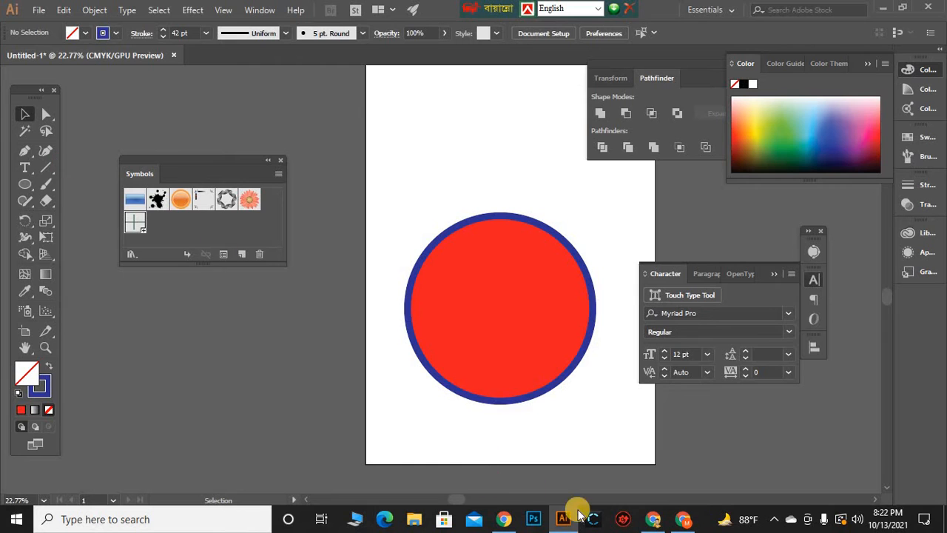
pyautogui.click(651, 519)
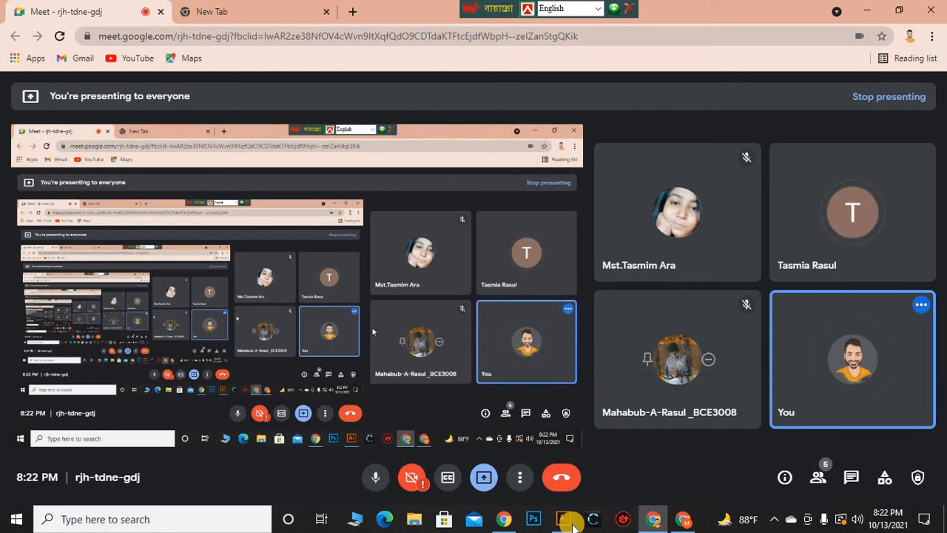
pyautogui.click(563, 519)
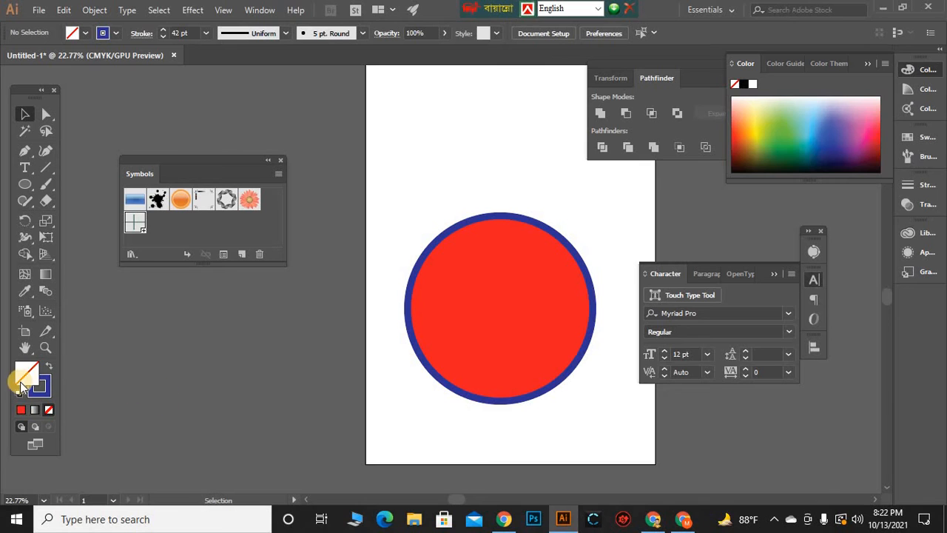
# Pick up the circle's red fill by selecting it, deselect it and set the fill to None again
pyautogui.click(497, 311)
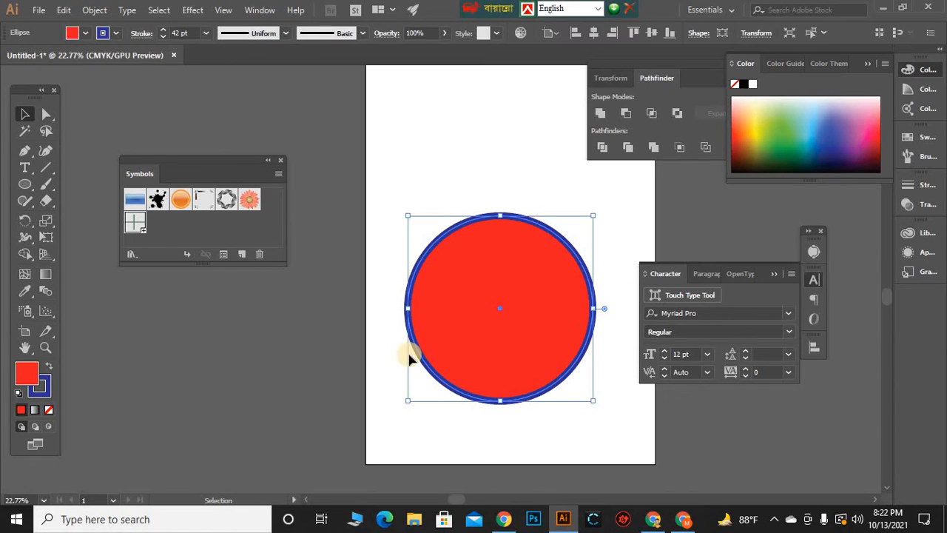
pyautogui.click(97, 382)
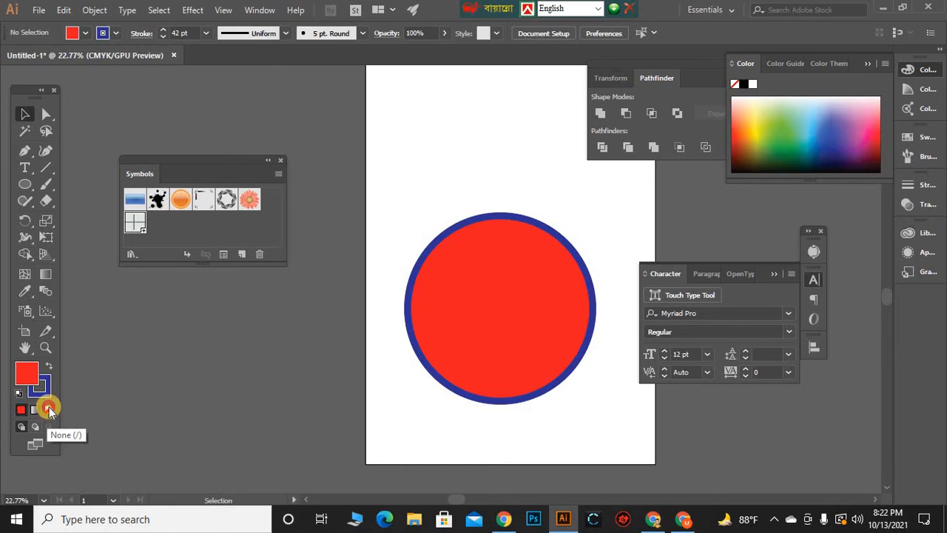
pyautogui.click(49, 409)
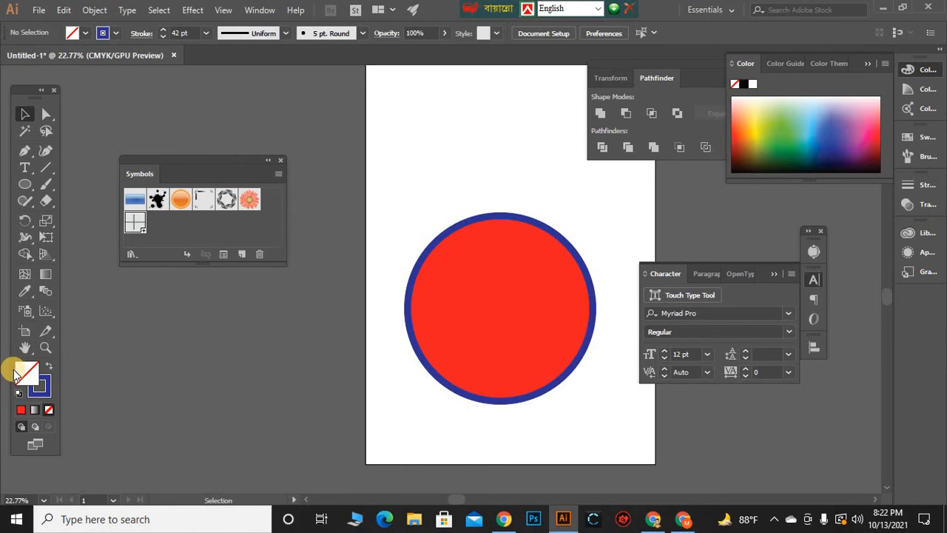
# Remove the selected circle's fill, restore its solid red fill and deselect the circle
pyautogui.click(531, 248)
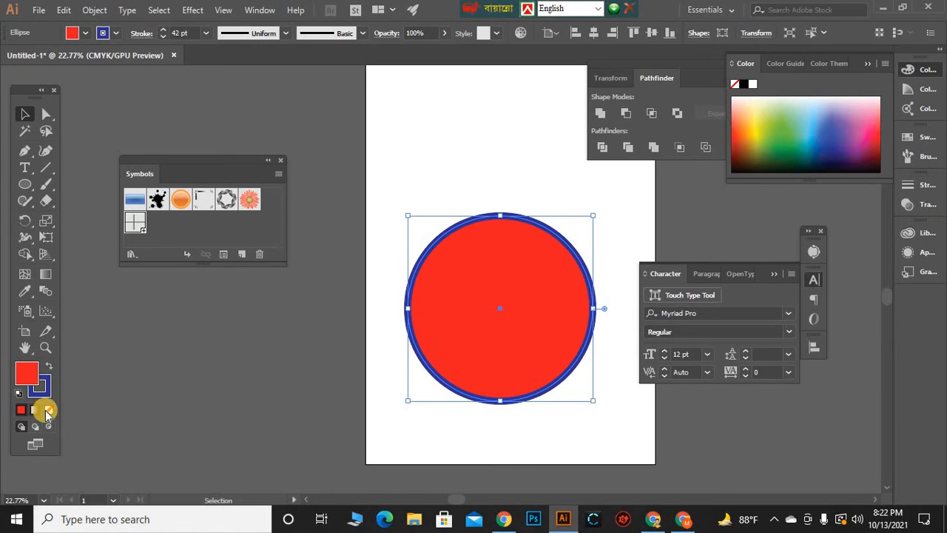
pyautogui.click(46, 410)
pyautogui.click(21, 409)
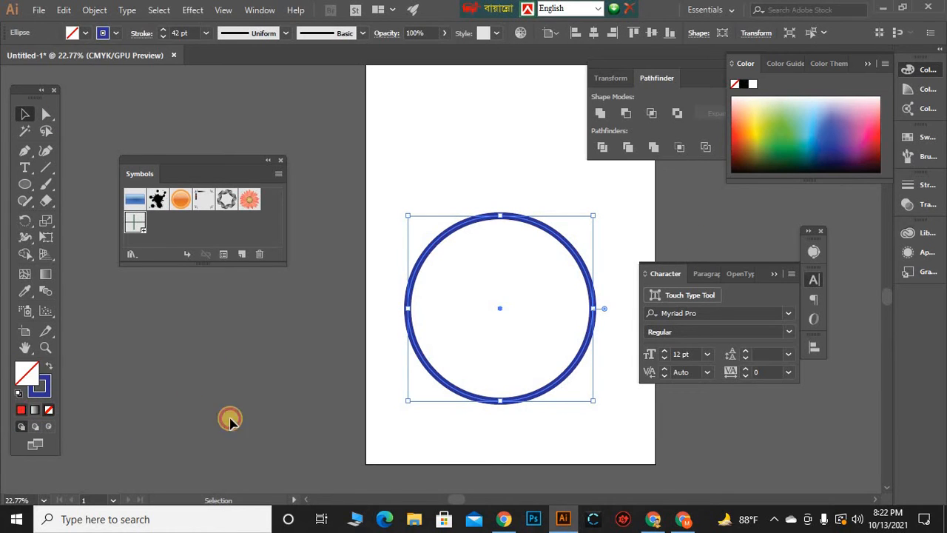
pyautogui.click(269, 405)
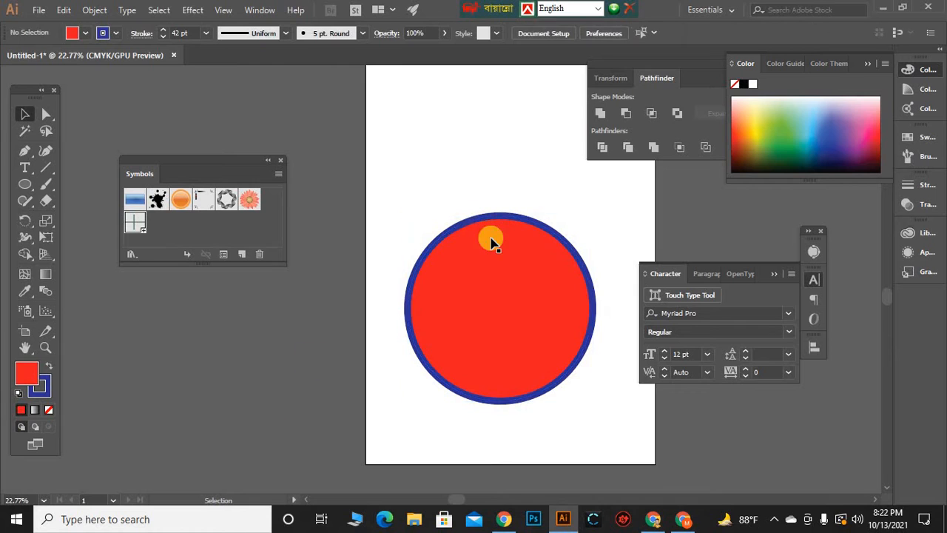
# Set the current fill to None while no object is selected
pyautogui.click(46, 410)
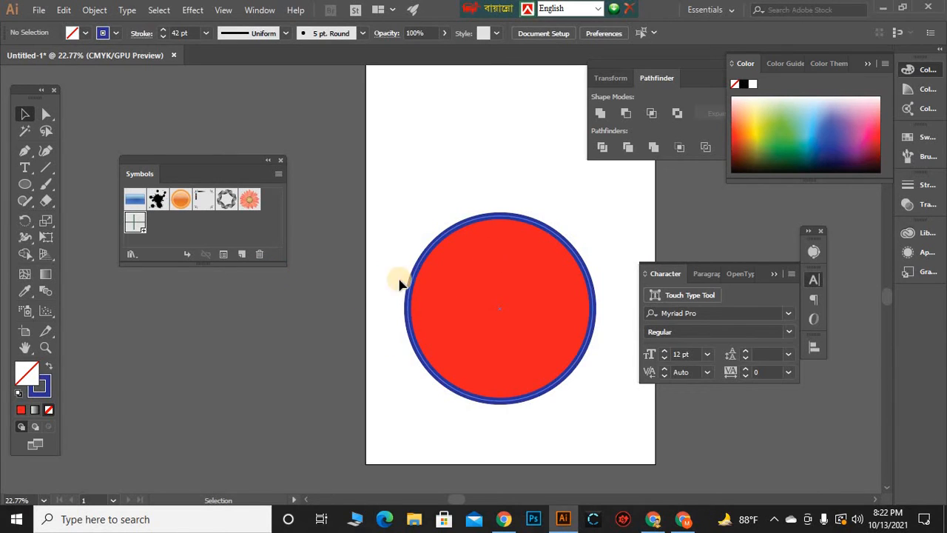
# Remove the blue stroke from the red circle and move the circle higher on the artboard
pyautogui.click(437, 273)
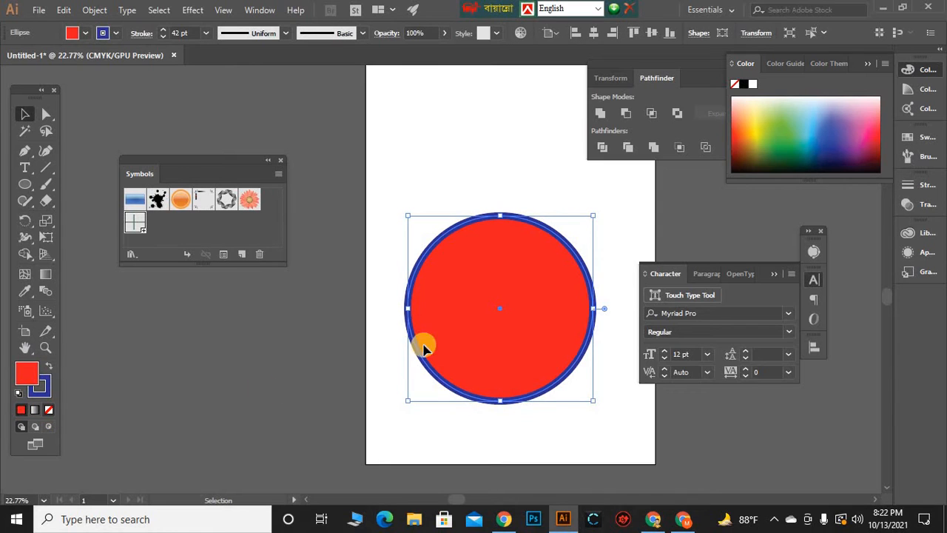
pyautogui.click(46, 410)
pyautogui.click(20, 411)
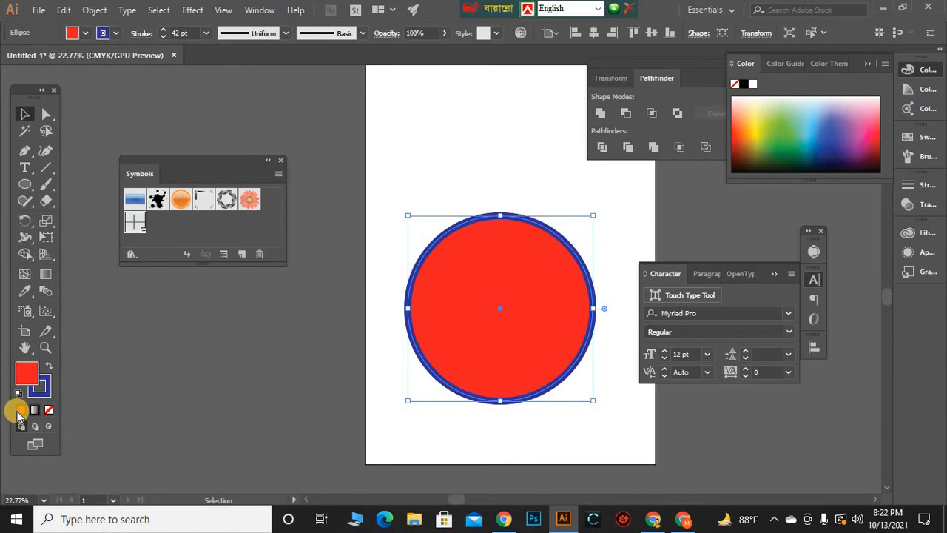
pyautogui.click(48, 392)
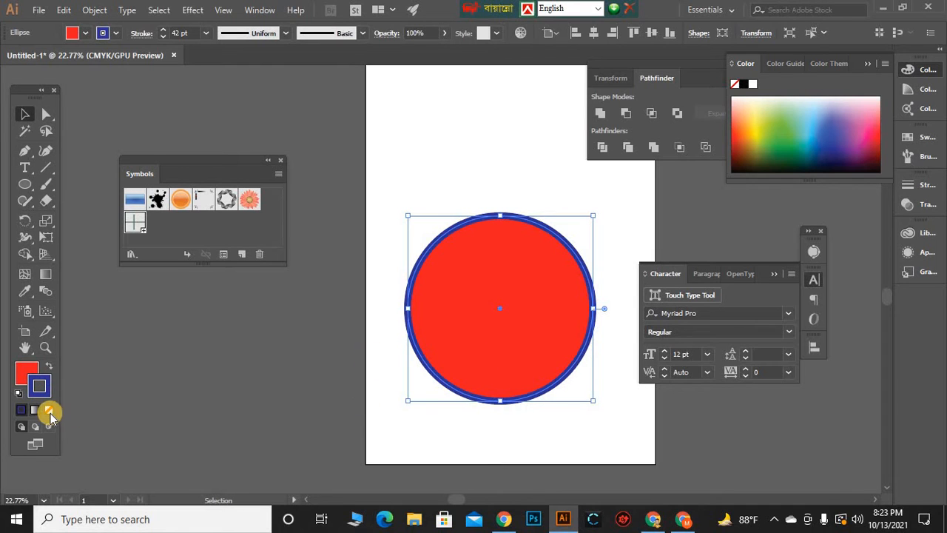
pyautogui.click(49, 412)
pyautogui.click(278, 395)
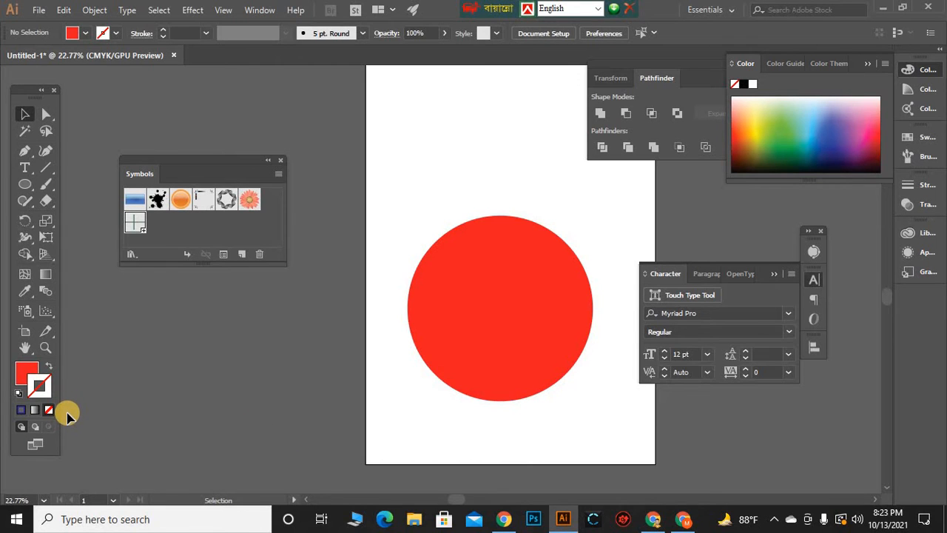
pyautogui.moveTo(520, 295); pyautogui.dragTo(523, 223)
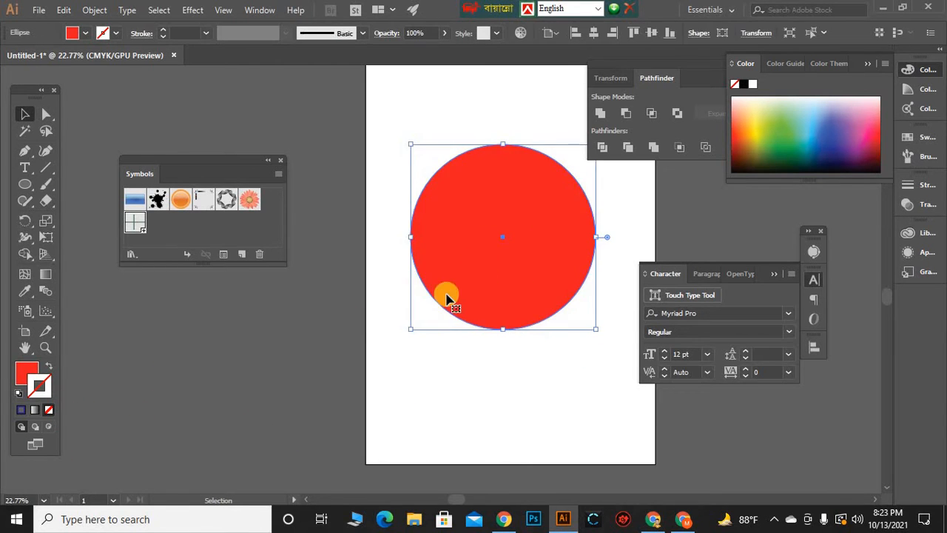
# Try a linear gradient on the circle's stroke, and set the stroke back to none
pyautogui.click(33, 413)
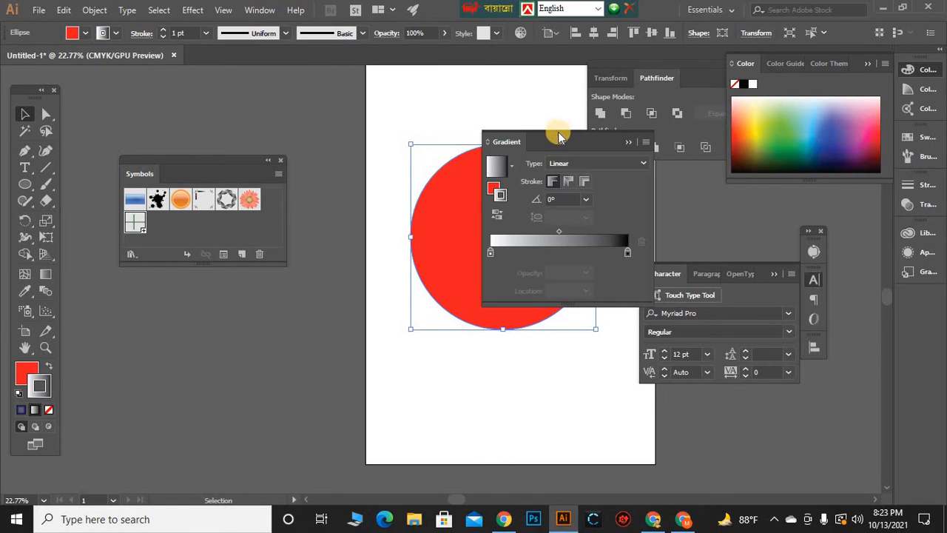
pyautogui.moveTo(477, 195); pyautogui.dragTo(229, 330)
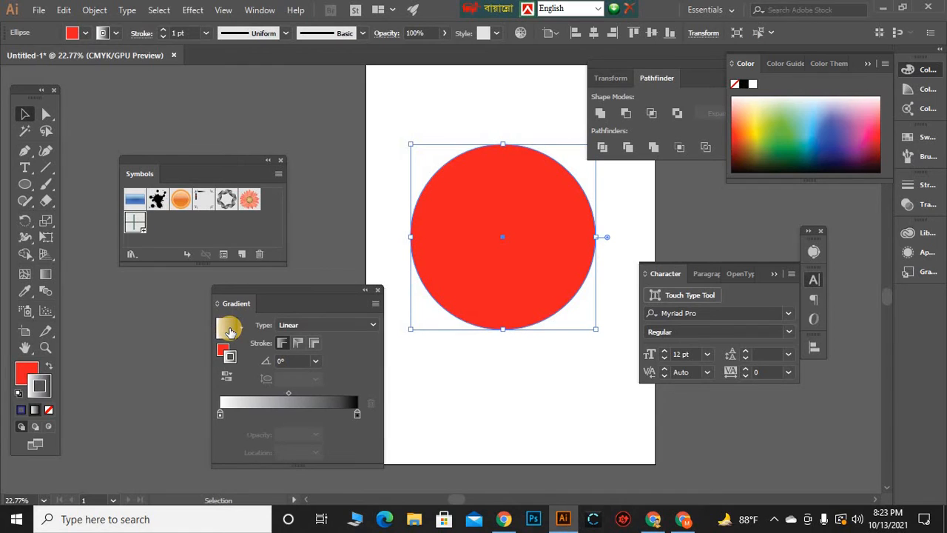
pyautogui.click(229, 331)
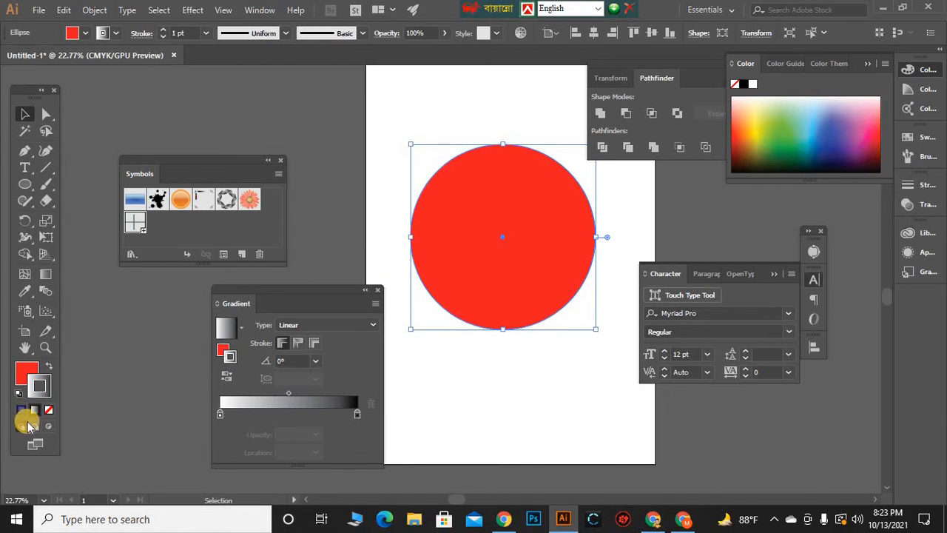
pyautogui.click(47, 409)
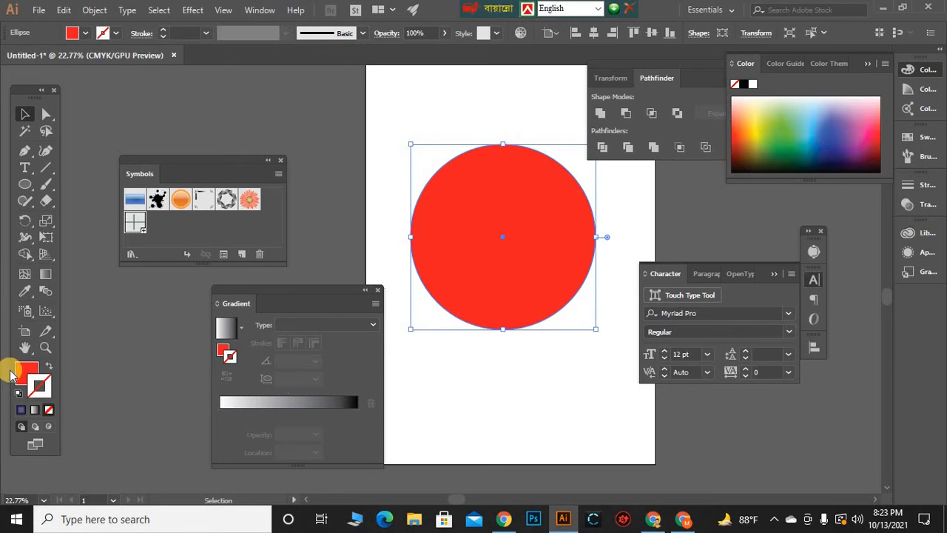
# Fill the circle with the linear white-to-black gradient and reposition it on the upper half of the artboard
pyautogui.click(20, 377)
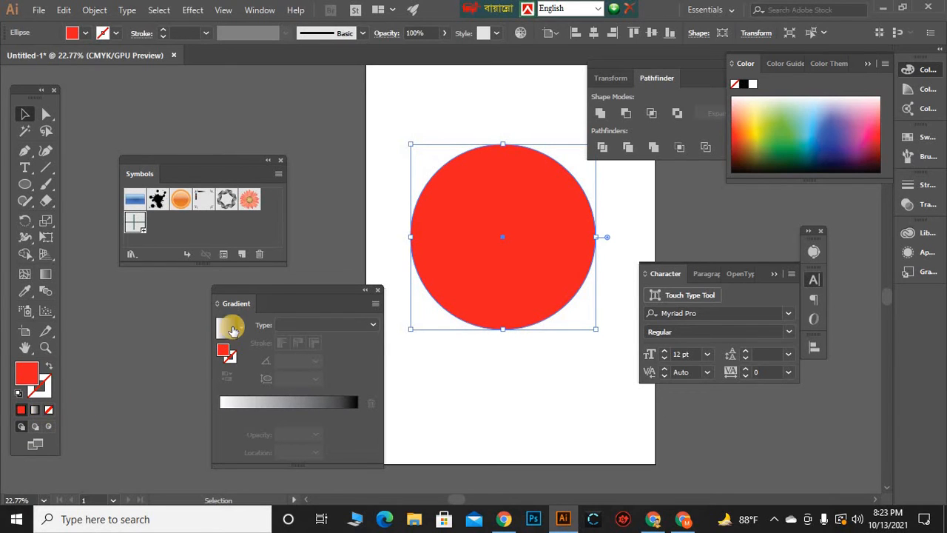
pyautogui.press('.')
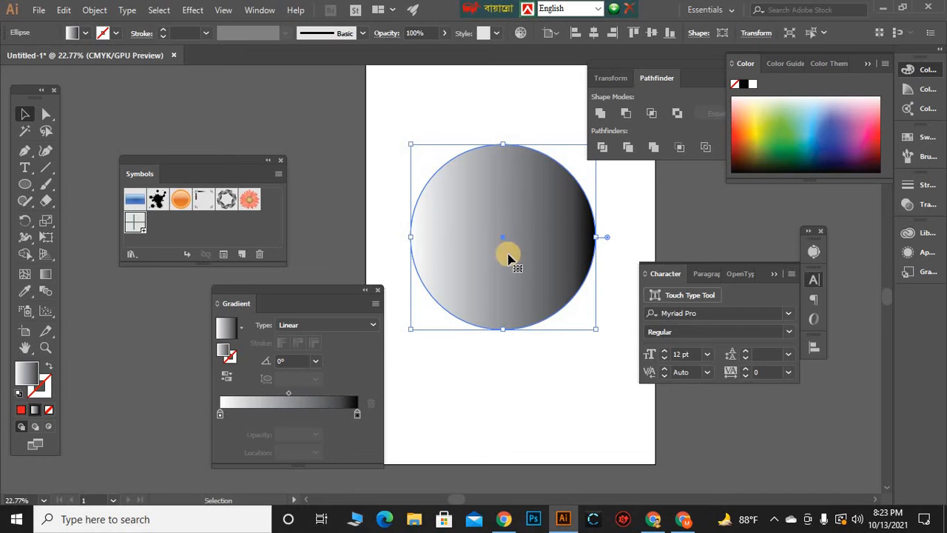
pyautogui.moveTo(518, 288); pyautogui.dragTo(526, 318)
pyautogui.click(392, 164)
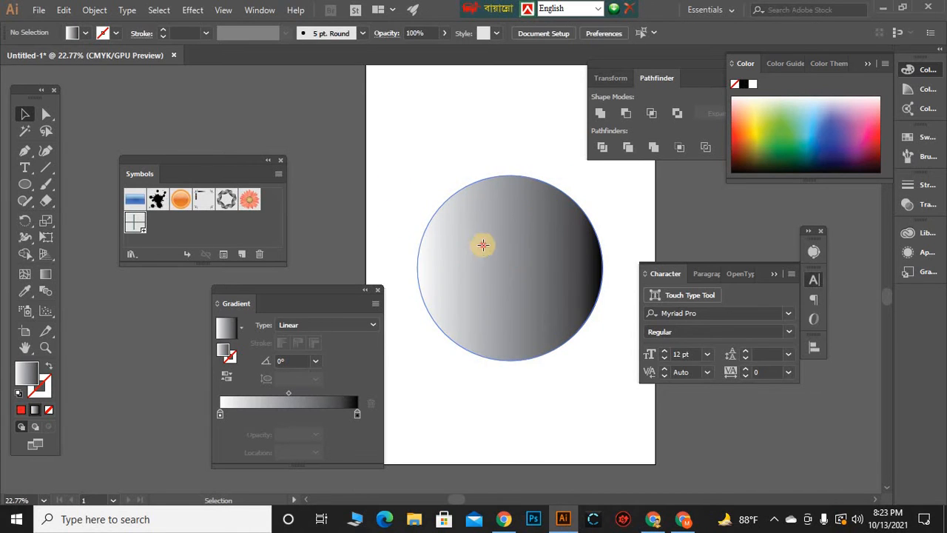
pyautogui.hotkey('ctrl', 'z')
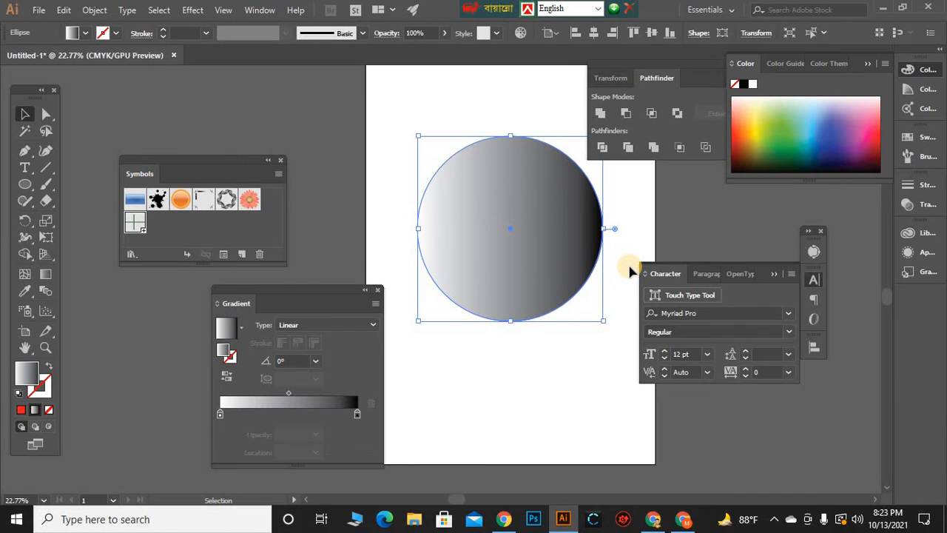
pyautogui.click(103, 429)
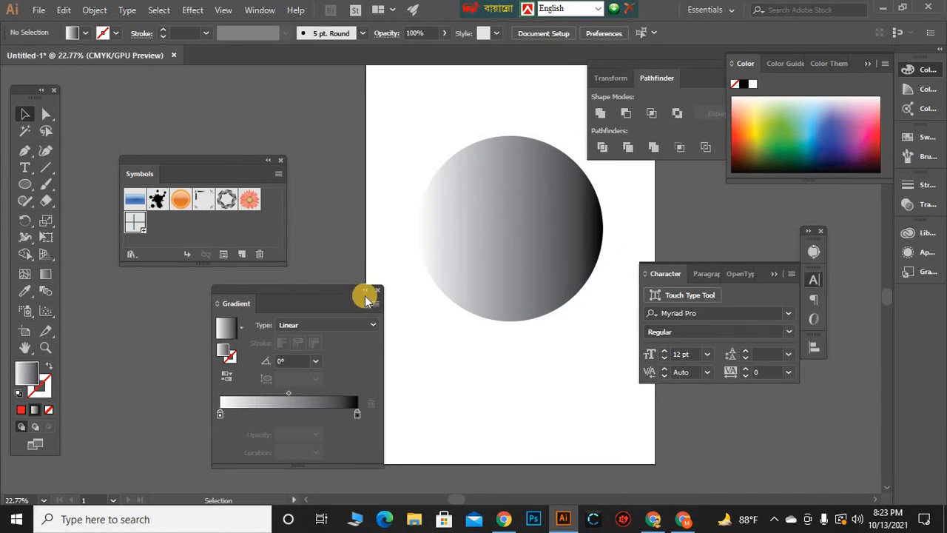
# Clear the floating Gradient, Symbols, Pathfinder, Character and Color panels away from the artboard
pyautogui.click(366, 290)
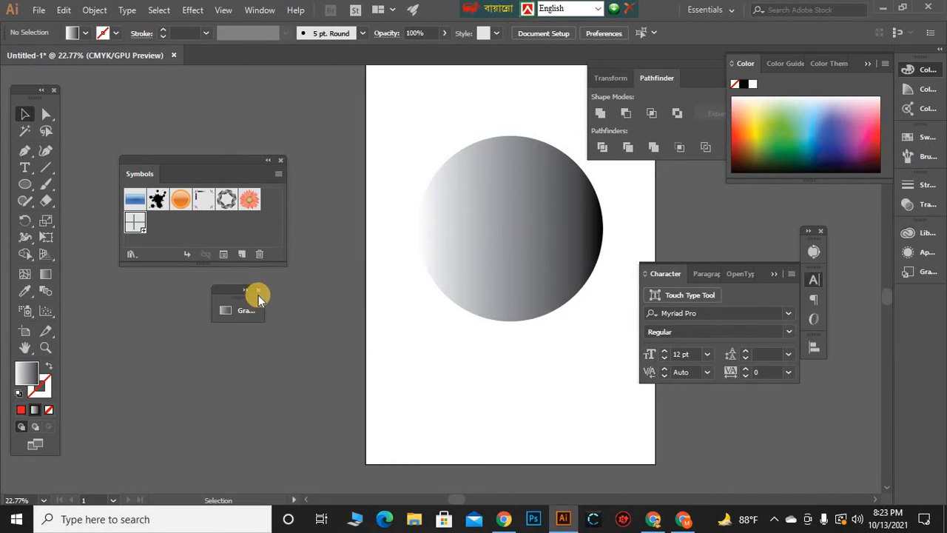
pyautogui.click(280, 160)
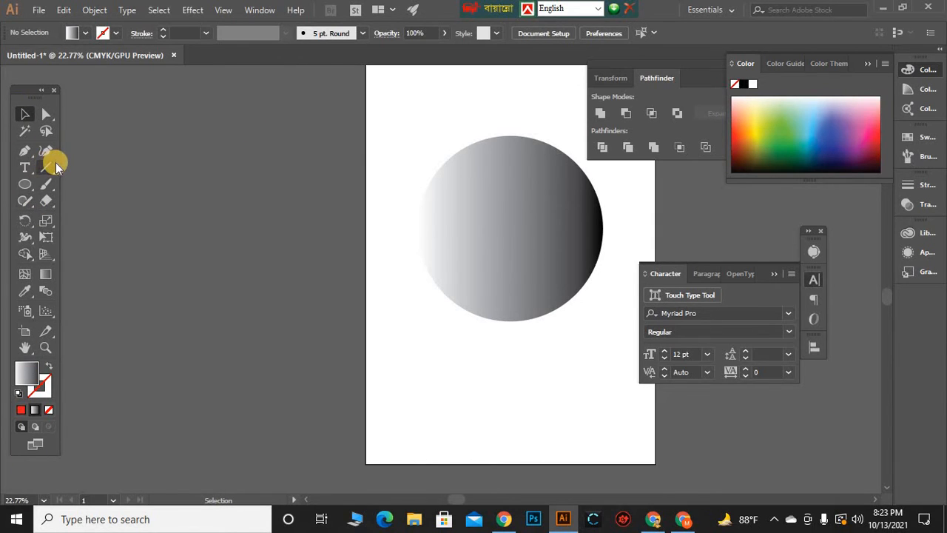
pyautogui.click(703, 78)
pyautogui.moveTo(696, 66); pyautogui.dragTo(416, 182)
pyautogui.click(415, 183)
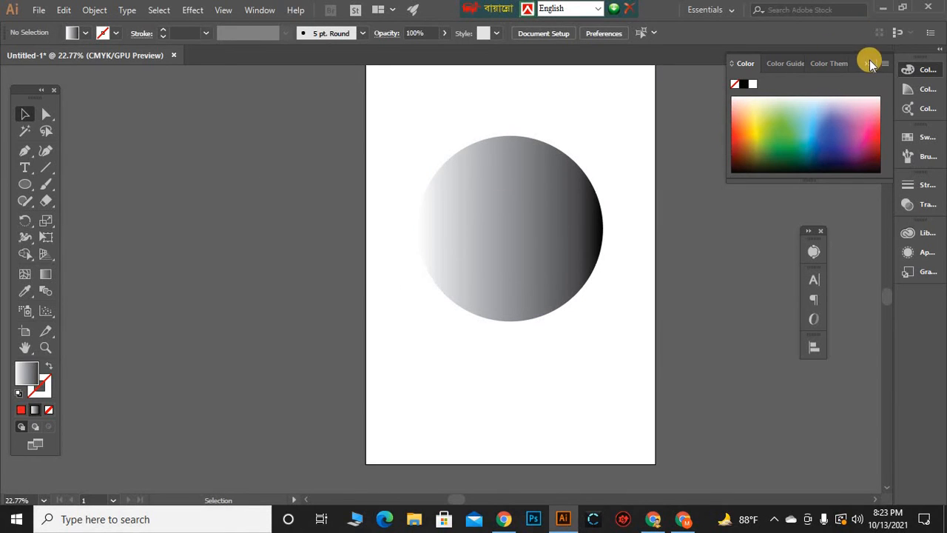
pyautogui.click(587, 158)
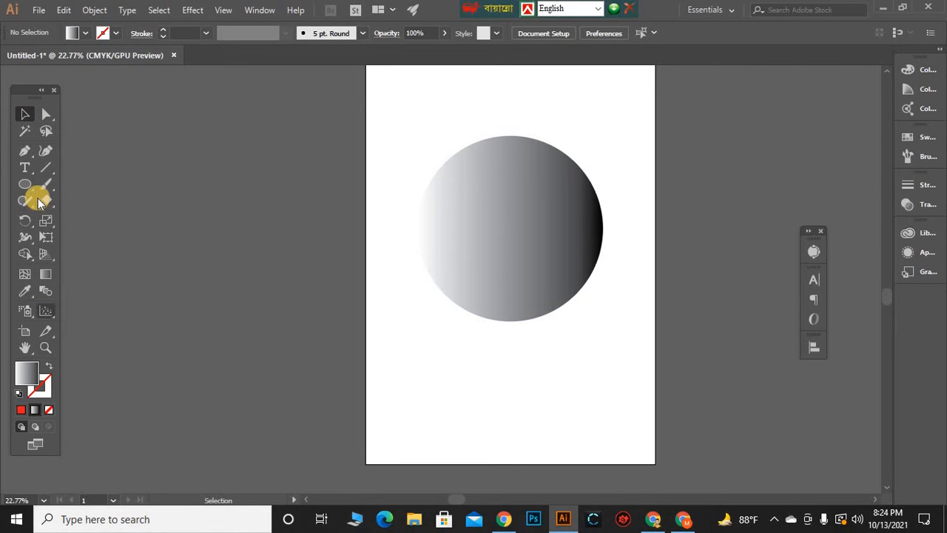
# Move the gradient-filled circle across the artboard's left edge and delete it
pyautogui.moveTo(517, 232); pyautogui.dragTo(433, 281)
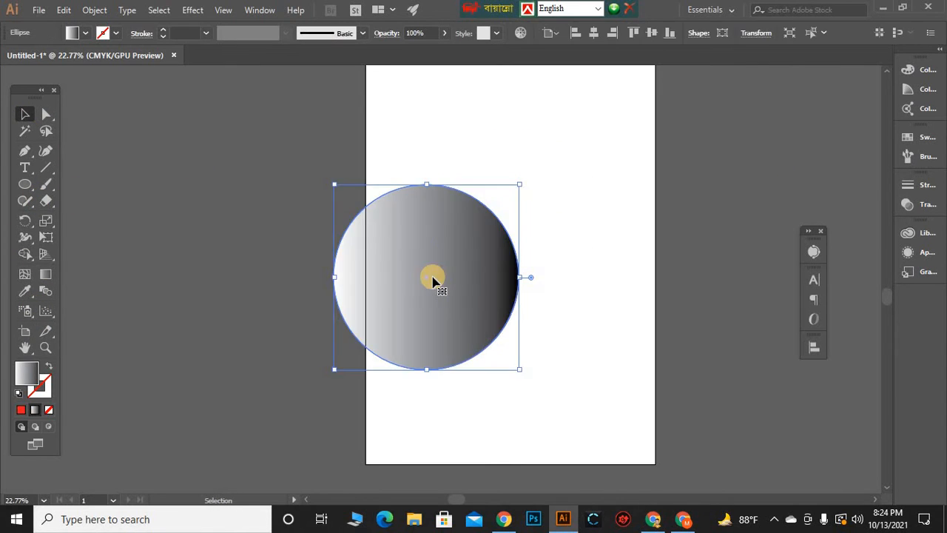
pyautogui.press('Delete')
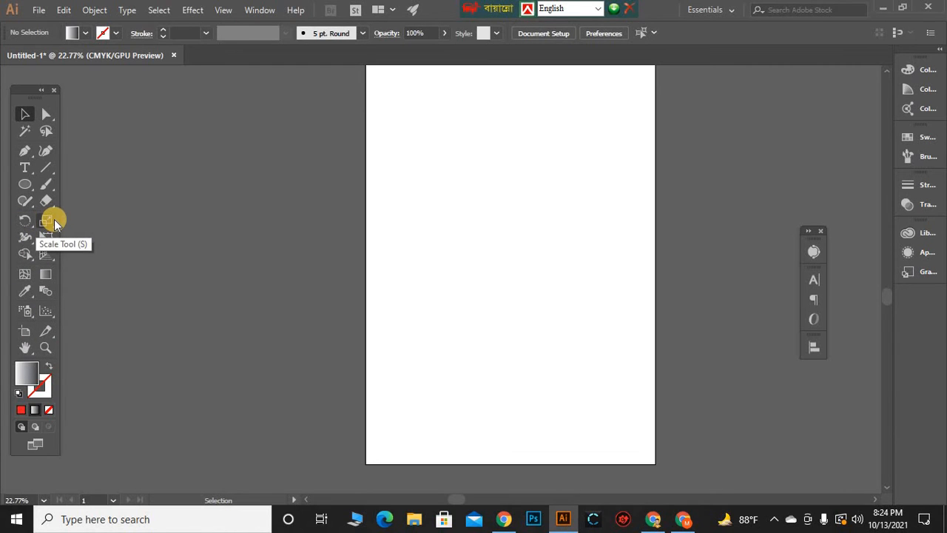
# Draw a wide gradient-filled rectangle across the artboard's left edge
pyautogui.moveTo(46, 220); pyautogui.dragTo(78, 222)
pyautogui.click(323, 339)
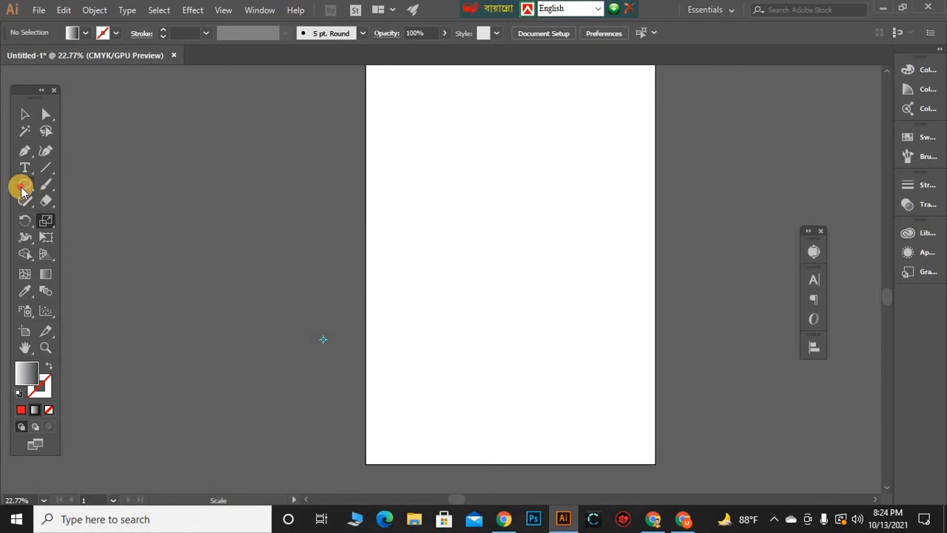
pyautogui.moveTo(22, 191); pyautogui.dragTo(169, 185)
pyautogui.moveTo(251, 185)
pyautogui.mouseDown()
pyautogui.moveTo(448, 288)
pyautogui.moveTo(498, 337)
pyautogui.mouseUp()
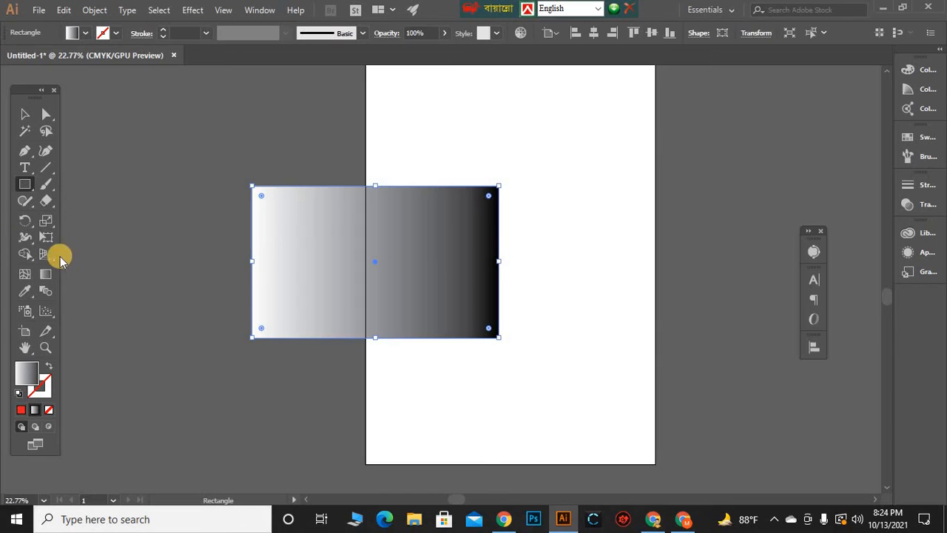
# Scale the gradient rectangle down to a thin horizontal bar with the Scale tool and delete it
pyautogui.click(48, 220)
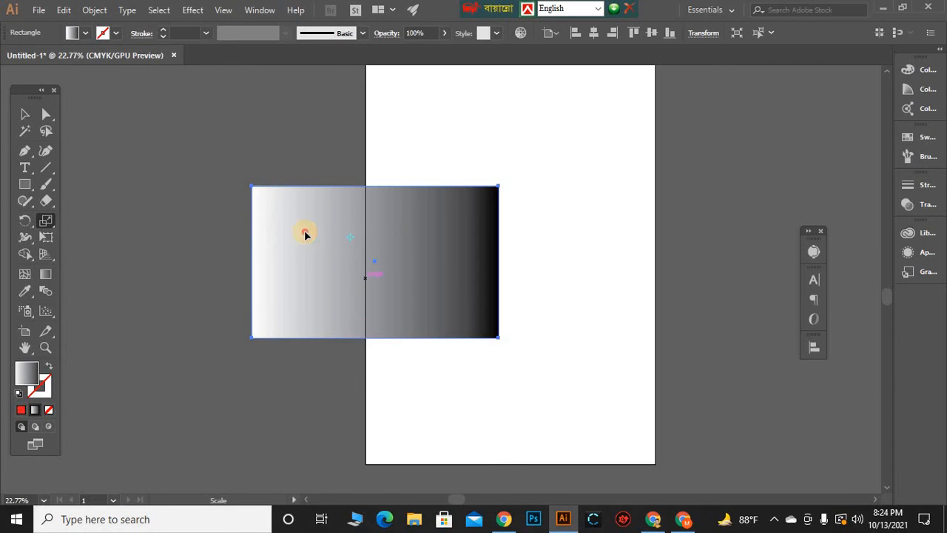
pyautogui.moveTo(359, 289); pyautogui.dragTo(329, 293)
pyautogui.click(24, 115)
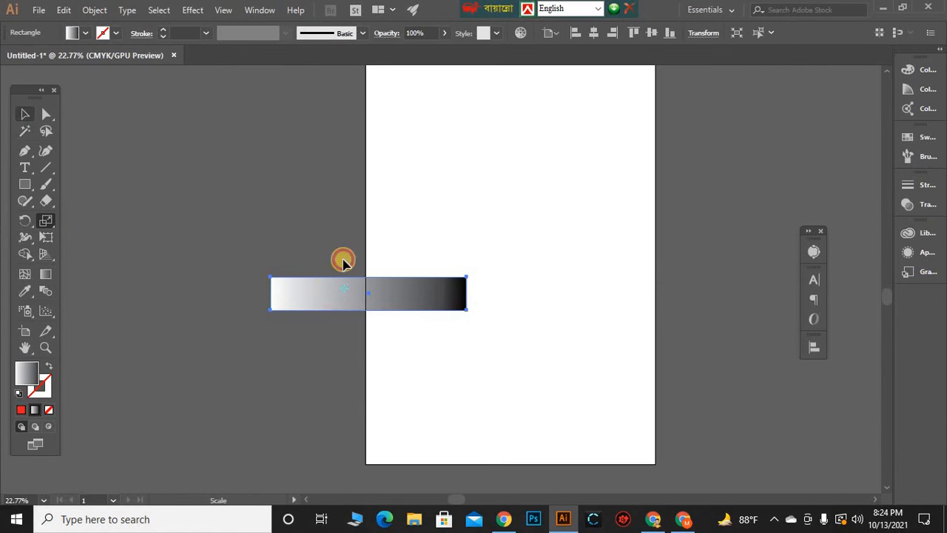
pyautogui.press('v')
pyautogui.press('Delete')
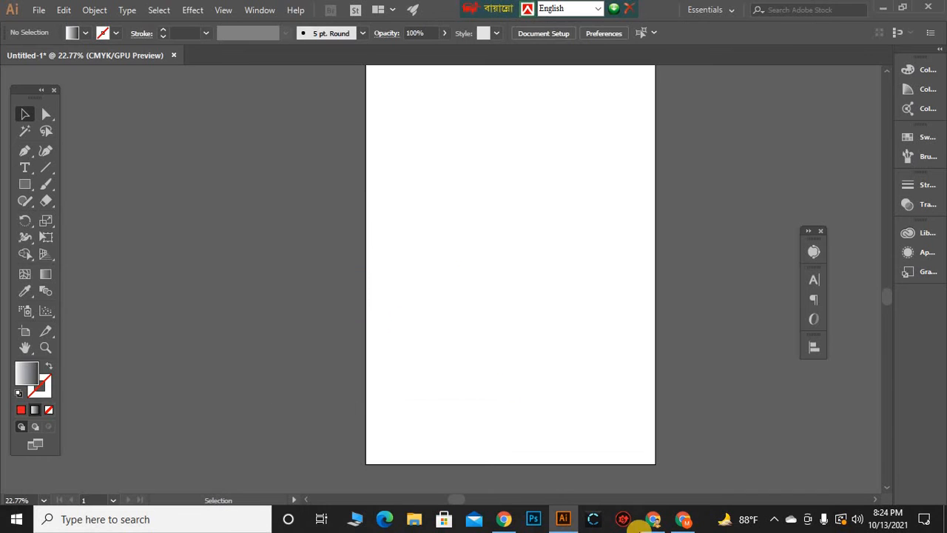
# Draw a wide rectangle across the artboard's left edge and fill it with the teal swatch
pyautogui.click(25, 183)
pyautogui.moveTo(156, 198); pyautogui.dragTo(432, 337)
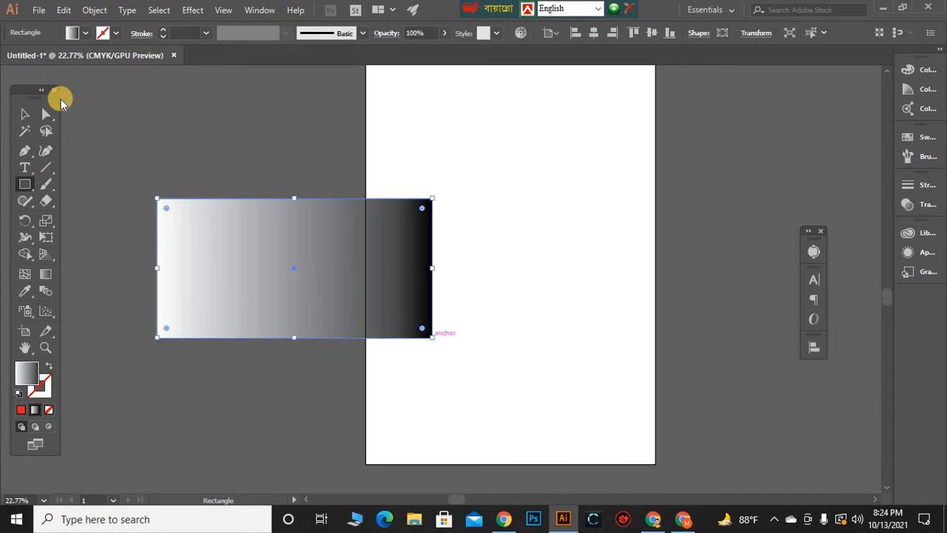
pyautogui.click(85, 33)
pyautogui.click(87, 66)
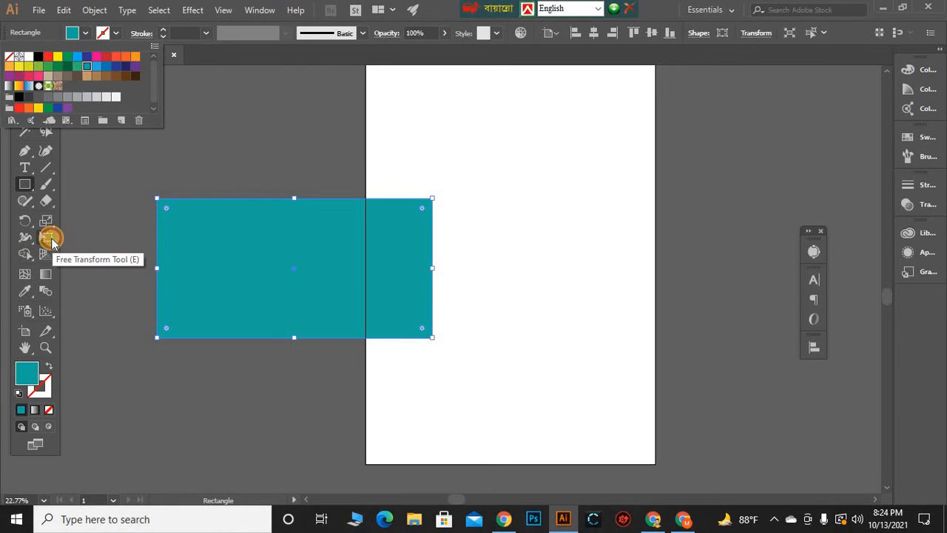
# Scale the teal rectangle about its center into a narrow vertical bar and into a long thin horizontal bar
pyautogui.moveTo(46, 221); pyautogui.dragTo(85, 225)
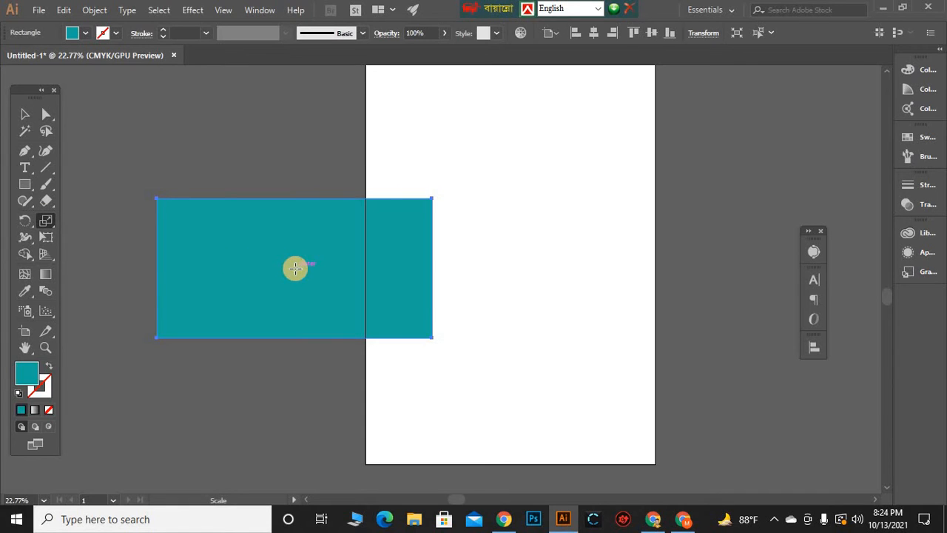
pyautogui.moveTo(337, 259); pyautogui.dragTo(300, 277)
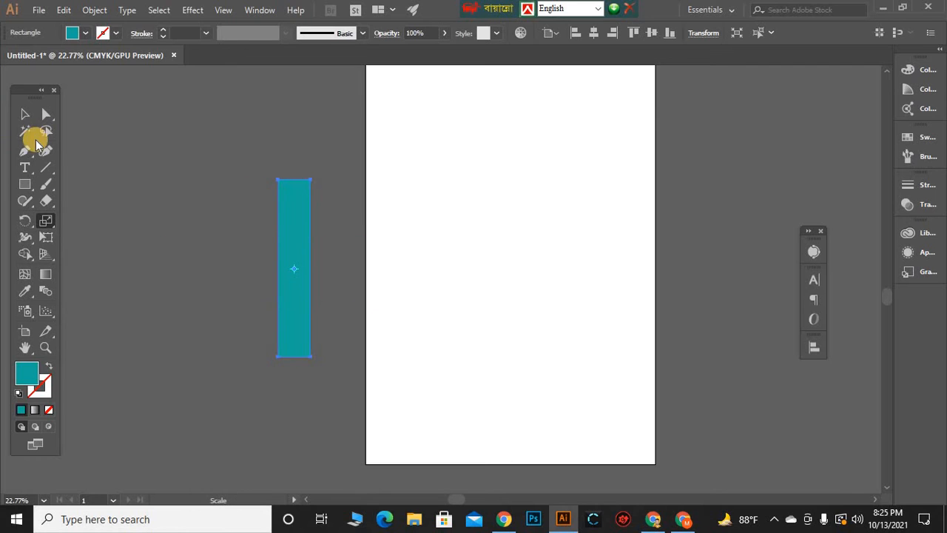
pyautogui.moveTo(290, 219); pyautogui.dragTo(281, 273)
# Move the thin teal bar further onto the artboard and delete it
pyautogui.click(24, 115)
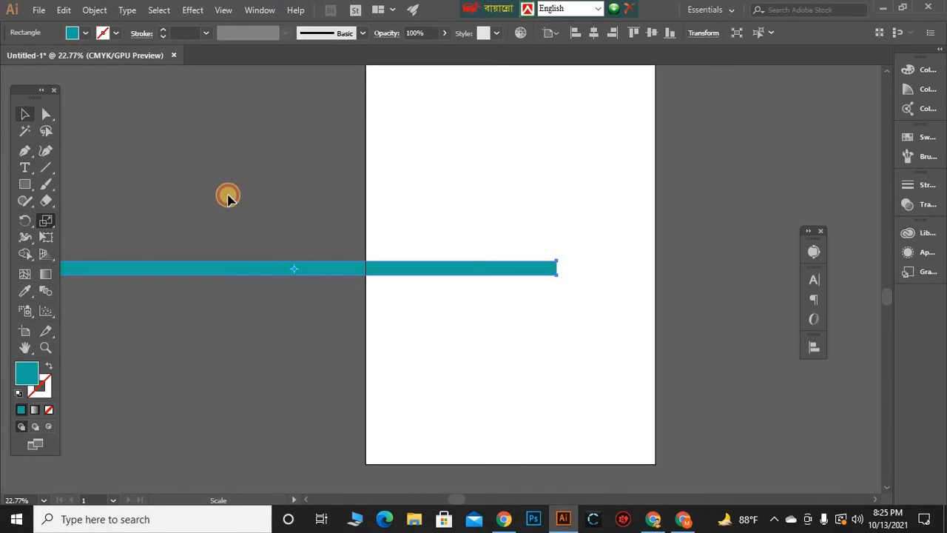
pyautogui.press('v')
pyautogui.moveTo(353, 272); pyautogui.dragTo(556, 264)
pyautogui.press('Delete')
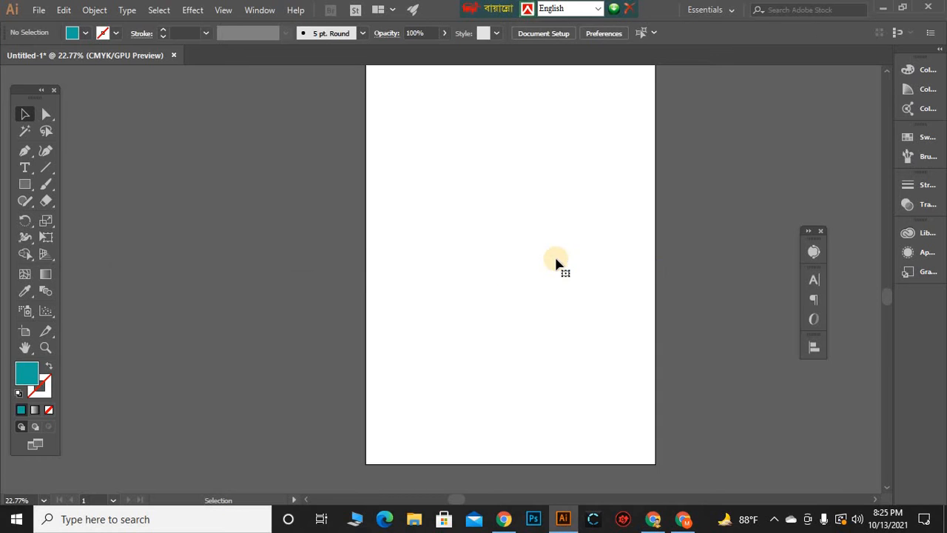
# Draw a teal rectangle in perspective across the artboard's left edge
pyautogui.click(46, 254)
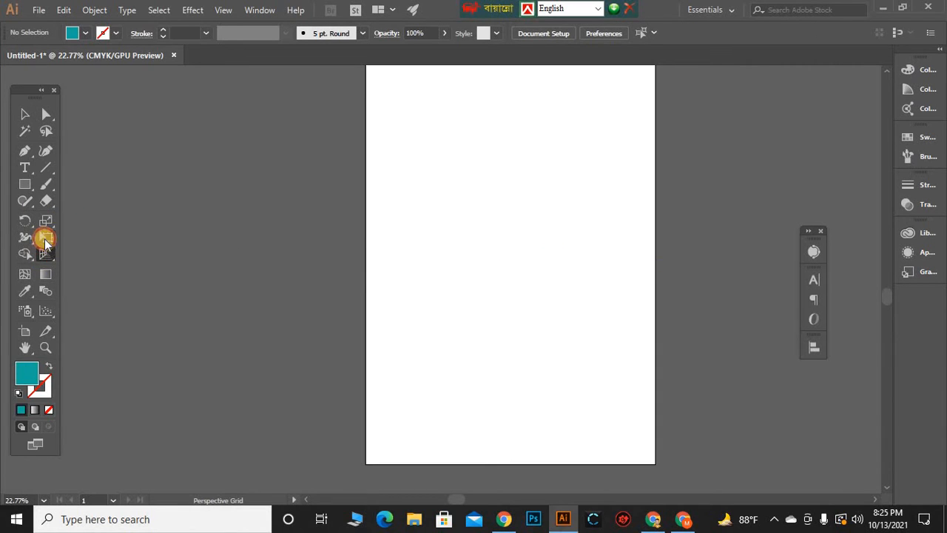
pyautogui.click(46, 236)
pyautogui.click(46, 223)
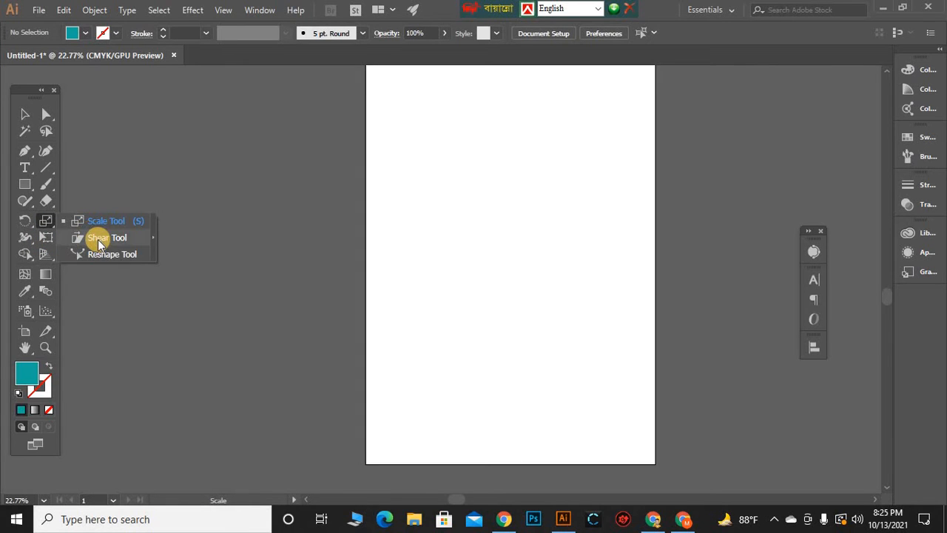
pyautogui.click(22, 187)
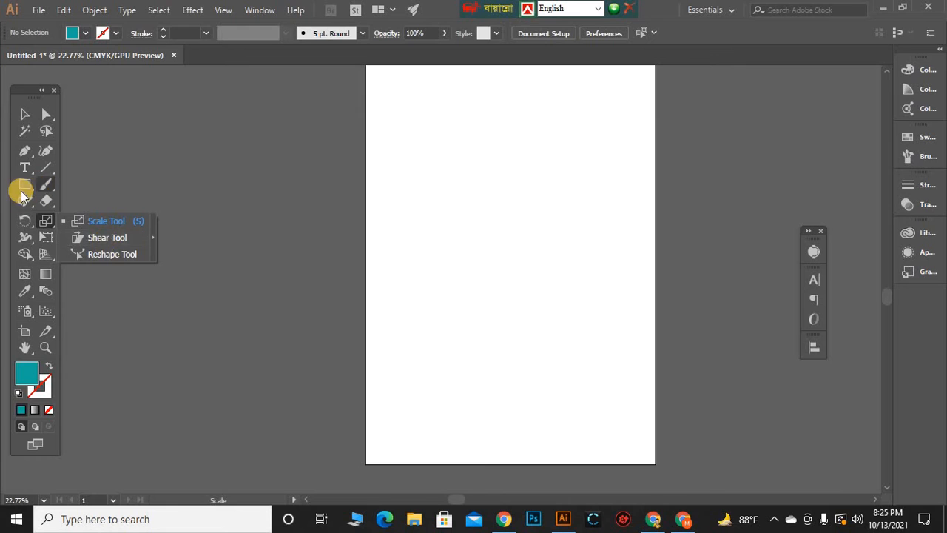
pyautogui.moveTo(284, 191); pyautogui.dragTo(411, 313)
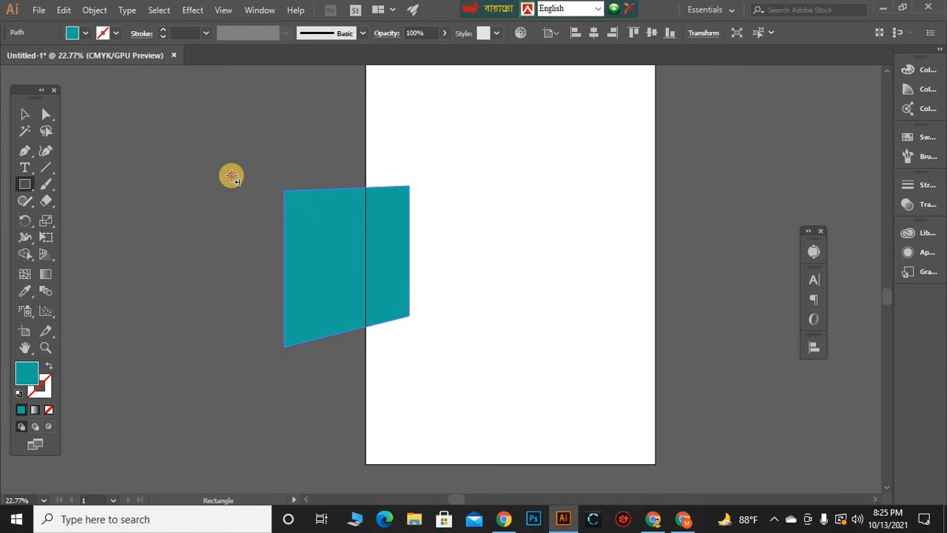
# Draw three more teal rectangles in perspective: one beside the existing shape, a tall one inside the artboard, and a small narrow one near the artboard's right side
pyautogui.moveTo(232, 175); pyautogui.dragTo(284, 346)
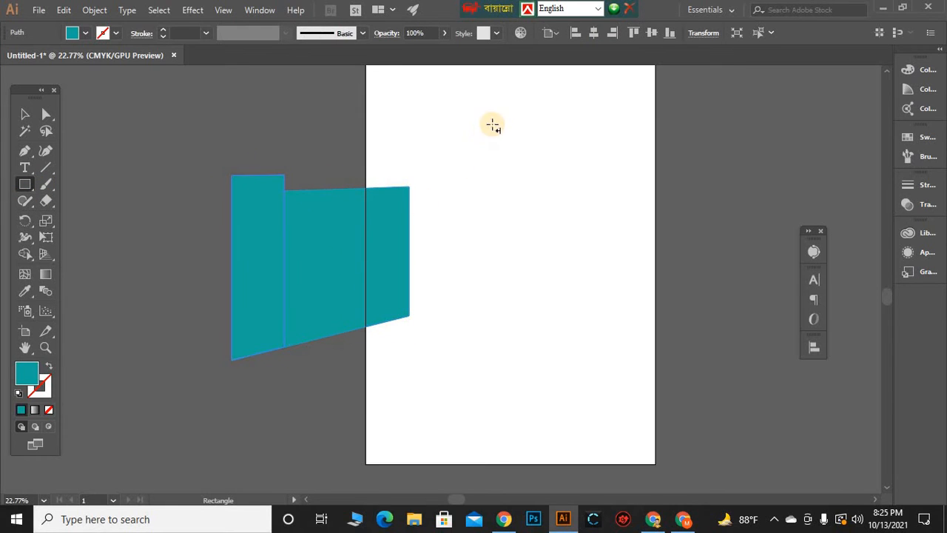
pyautogui.moveTo(492, 124); pyautogui.dragTo(409, 373)
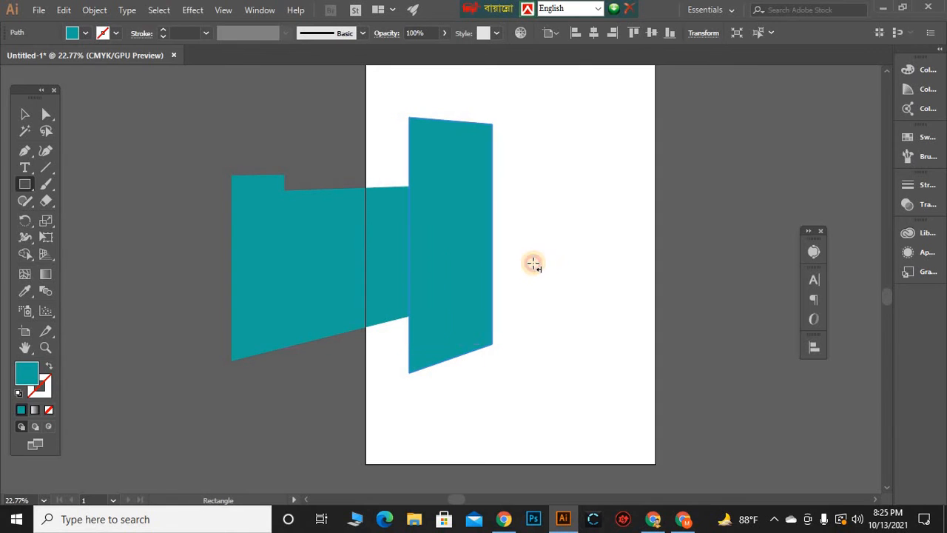
pyautogui.moveTo(533, 262); pyautogui.dragTo(577, 158)
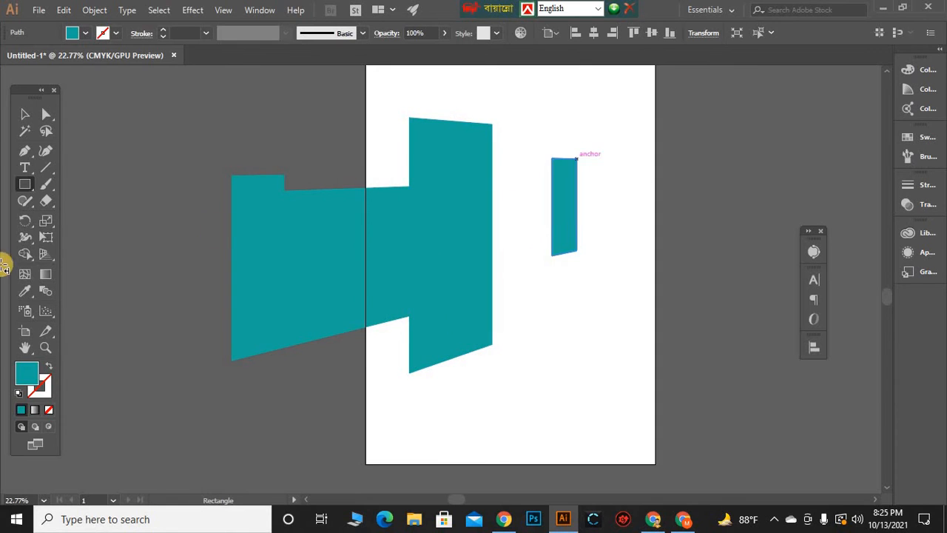
# Shear the small narrow teal shape into a thin slanted sliver with the Shear tool, and deselect it
pyautogui.click(46, 222)
pyautogui.moveTo(47, 222); pyautogui.dragTo(83, 234)
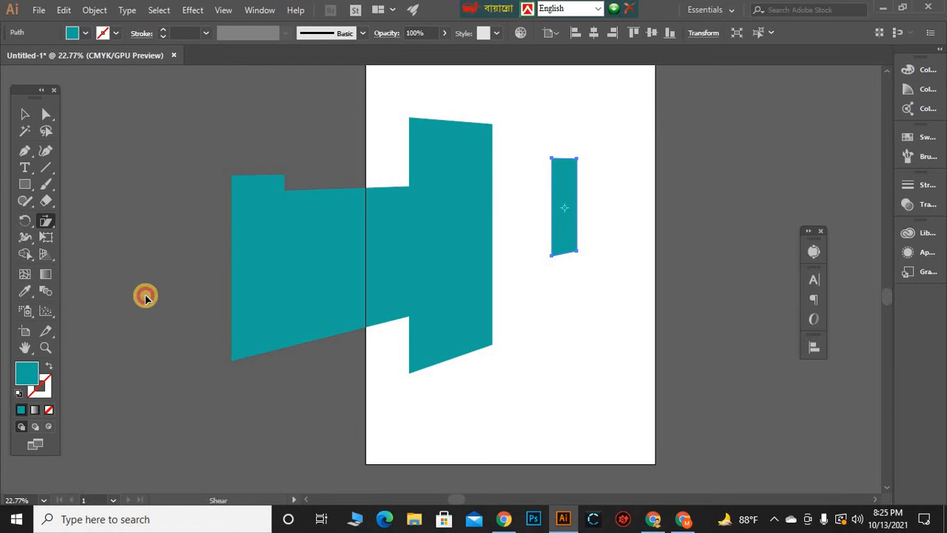
pyautogui.moveTo(144, 294); pyautogui.dragTo(177, 225)
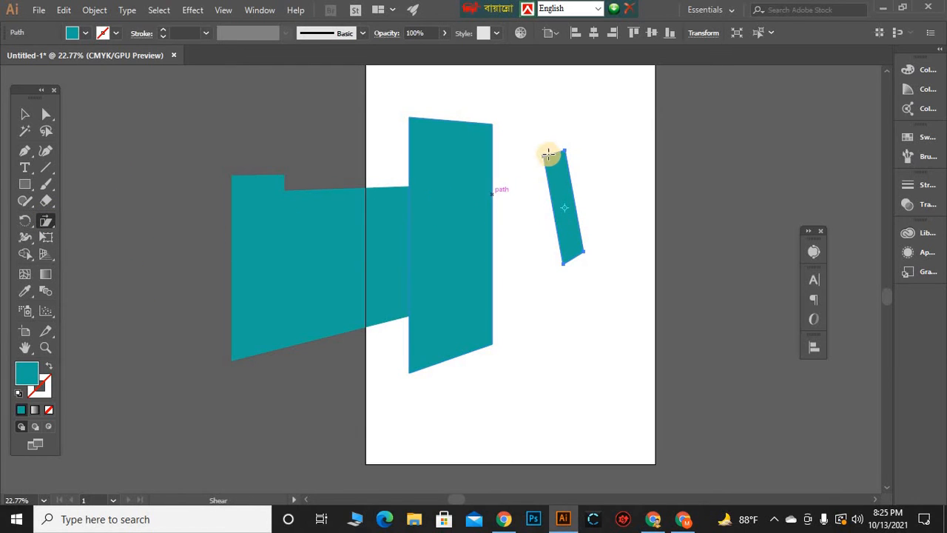
pyautogui.moveTo(547, 155); pyautogui.dragTo(565, 207)
pyautogui.click(28, 112)
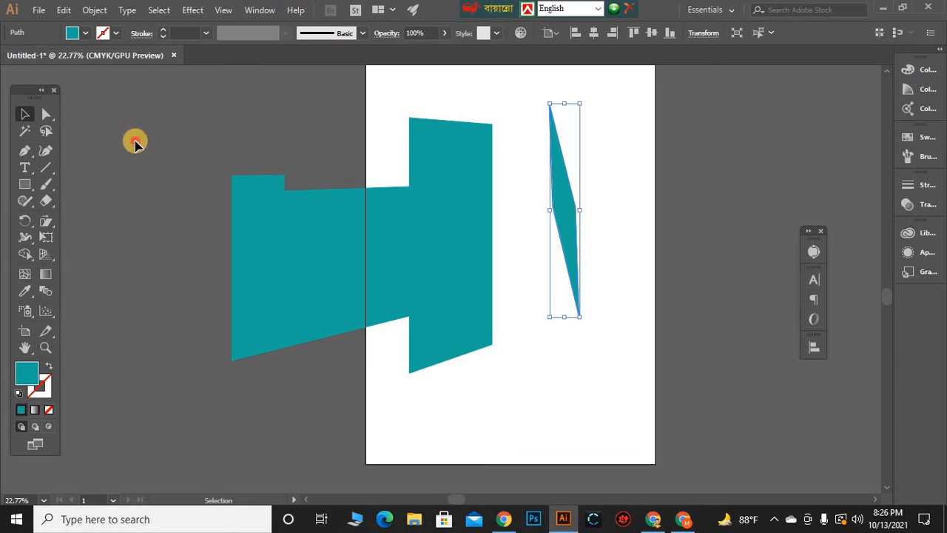
pyautogui.click(703, 235)
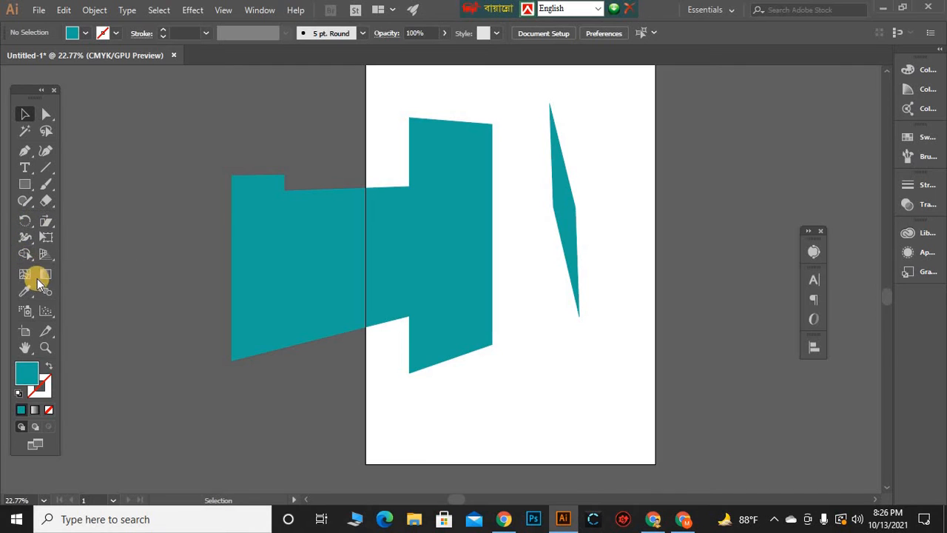
# Draw a wide teal rectangle over the shapes at the artboard's left edge and a tall narrow one farther out on the pasteboard
pyautogui.click(45, 239)
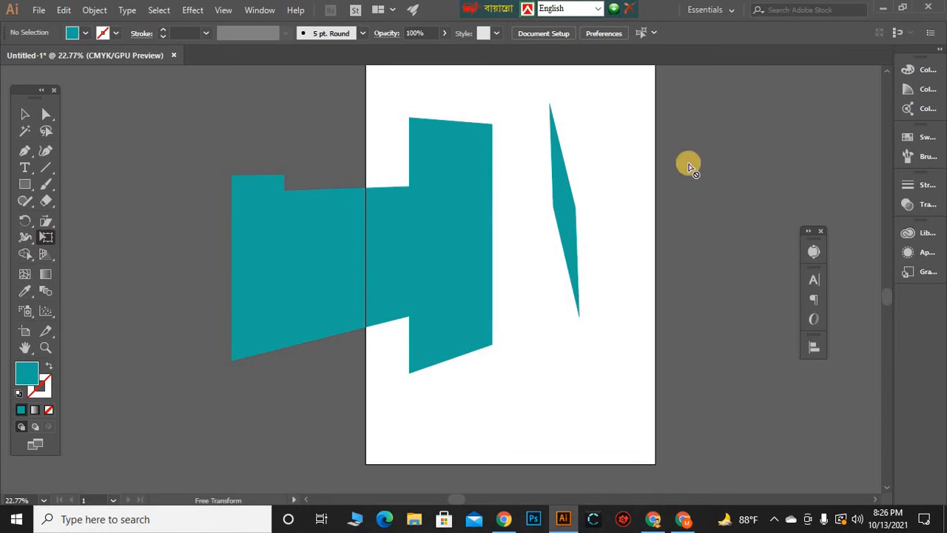
pyautogui.click(25, 114)
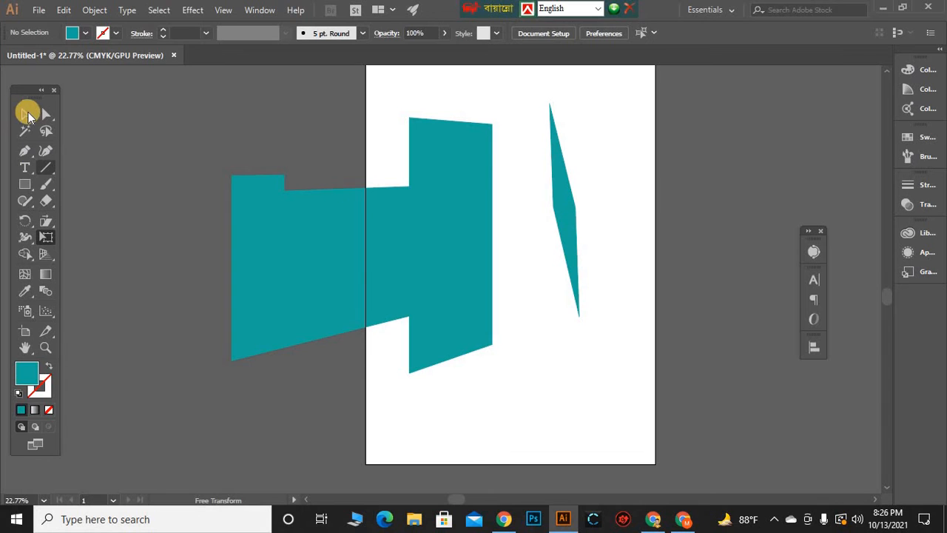
pyautogui.click(24, 184)
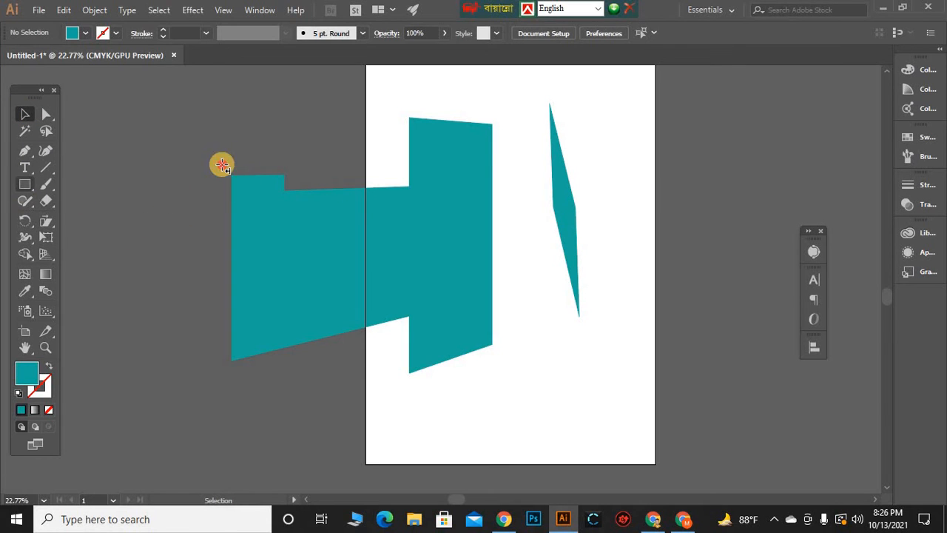
pyautogui.moveTo(207, 160); pyautogui.dragTo(376, 220)
pyautogui.moveTo(124, 95); pyautogui.dragTo(188, 405)
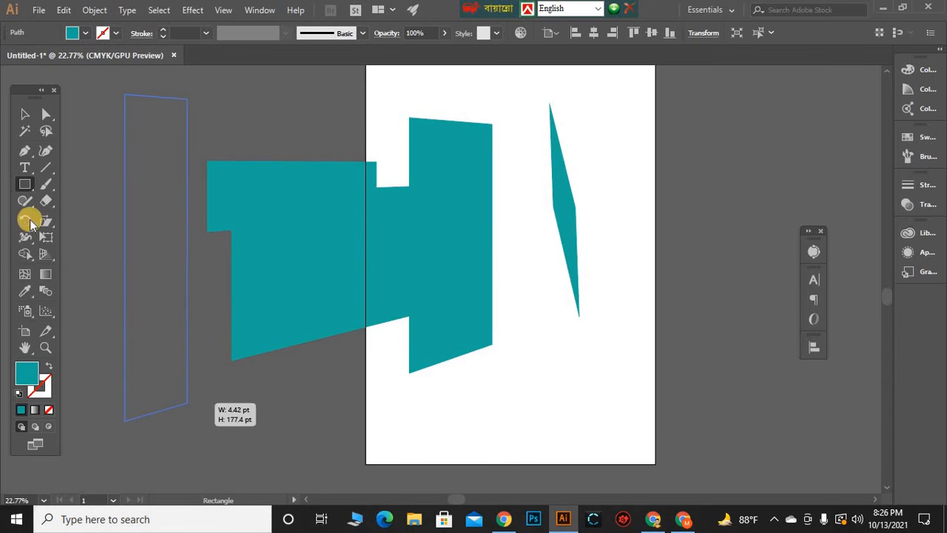
# Widen the tall narrow teal bar with Free Transform and rotate it clockwise so it tilts over the neighbouring shapes
pyautogui.moveTo(49, 223); pyautogui.dragTo(47, 238)
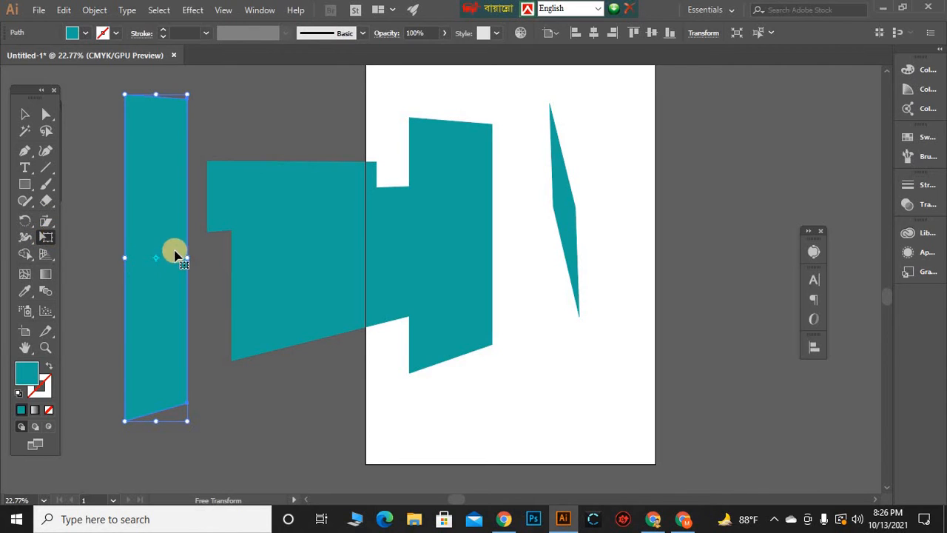
pyautogui.moveTo(189, 257); pyautogui.dragTo(312, 259)
pyautogui.scroll(2, 694, 143)
pyautogui.moveTo(654, 199); pyautogui.dragTo(655, 119)
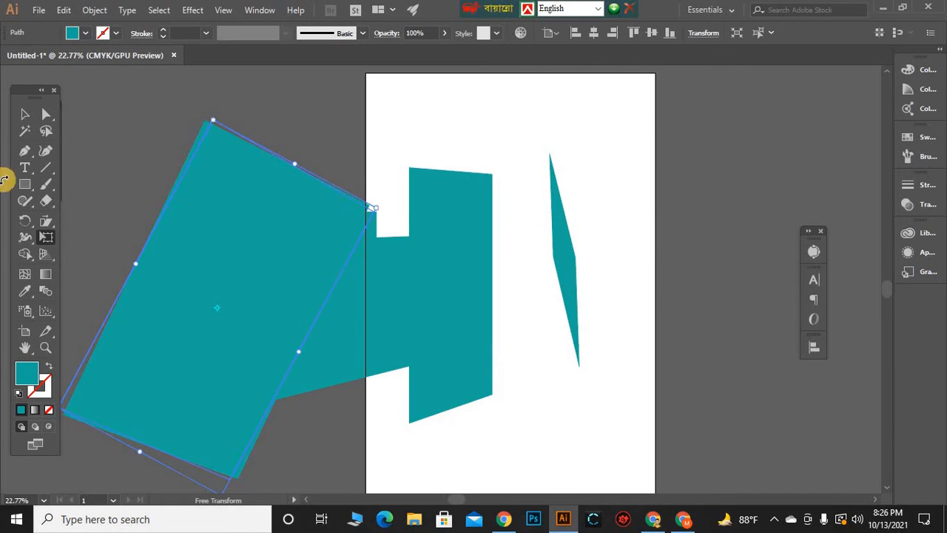
# Draw a large teal rectangle across the artboard's right edge and move it slightly lower with Free Transform
pyautogui.click(28, 188)
pyautogui.moveTo(599, 124); pyautogui.dragTo(742, 353)
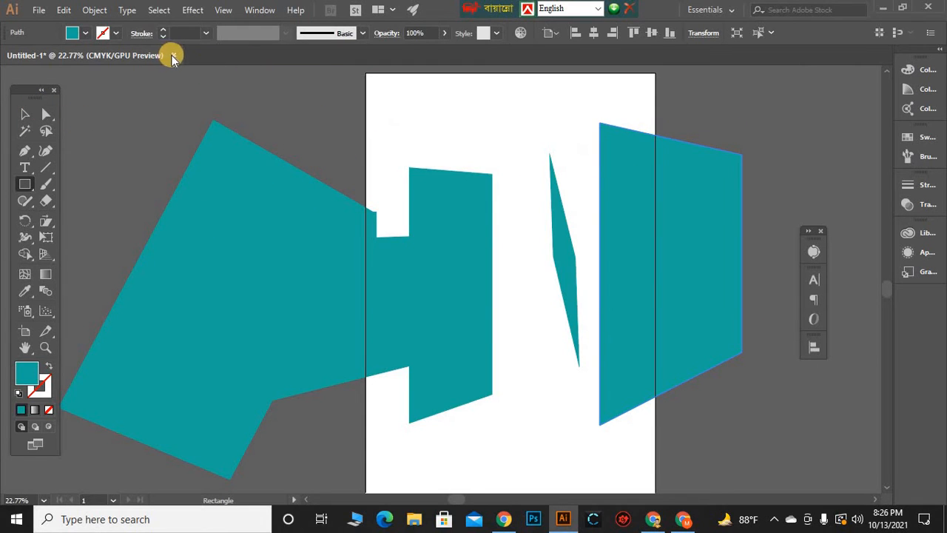
pyautogui.click(45, 252)
pyautogui.click(45, 238)
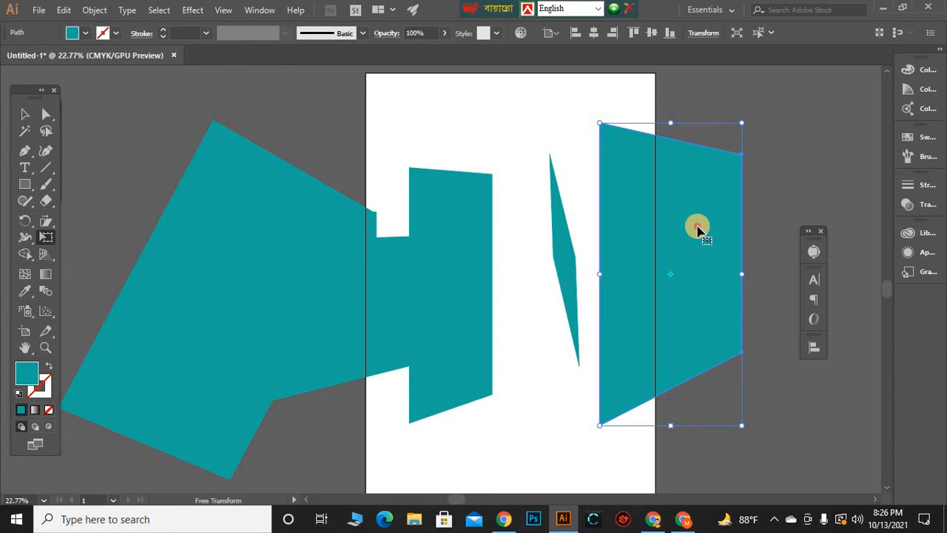
pyautogui.moveTo(689, 257); pyautogui.dragTo(680, 291)
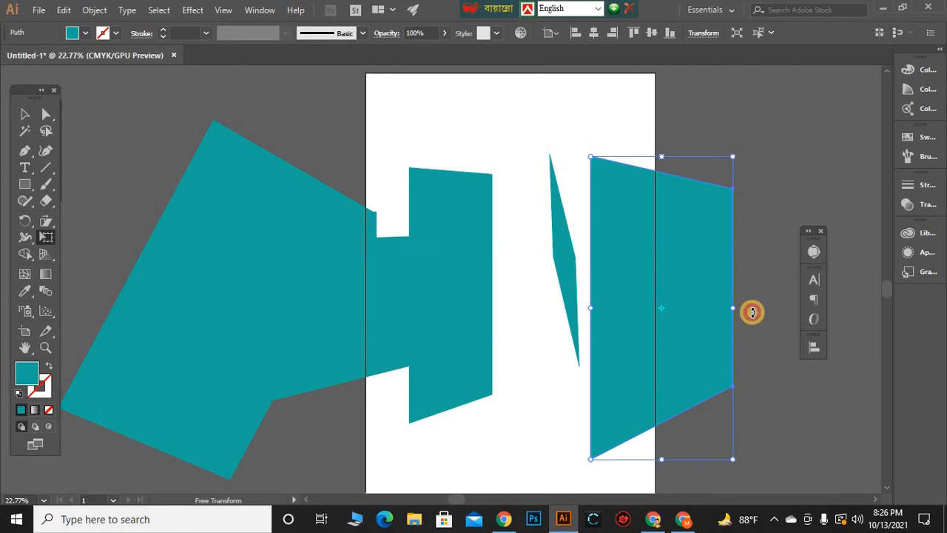
# Rotate the large teal shape at the artboard's right edge a quarter turn clockwise and scale it down
pyautogui.moveTo(752, 311); pyautogui.dragTo(686, 367)
pyautogui.rightClick(695, 325)
pyautogui.click(691, 352)
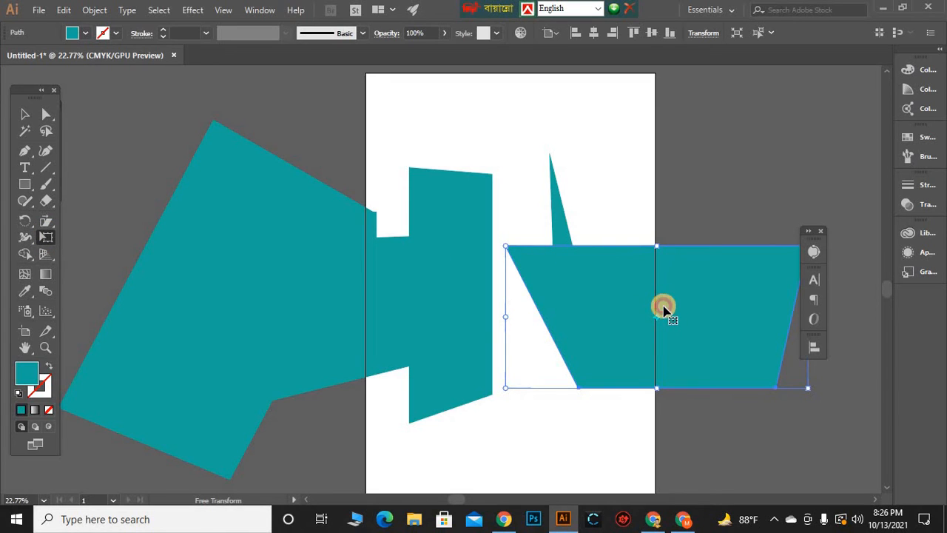
pyautogui.moveTo(664, 322); pyautogui.dragTo(664, 335)
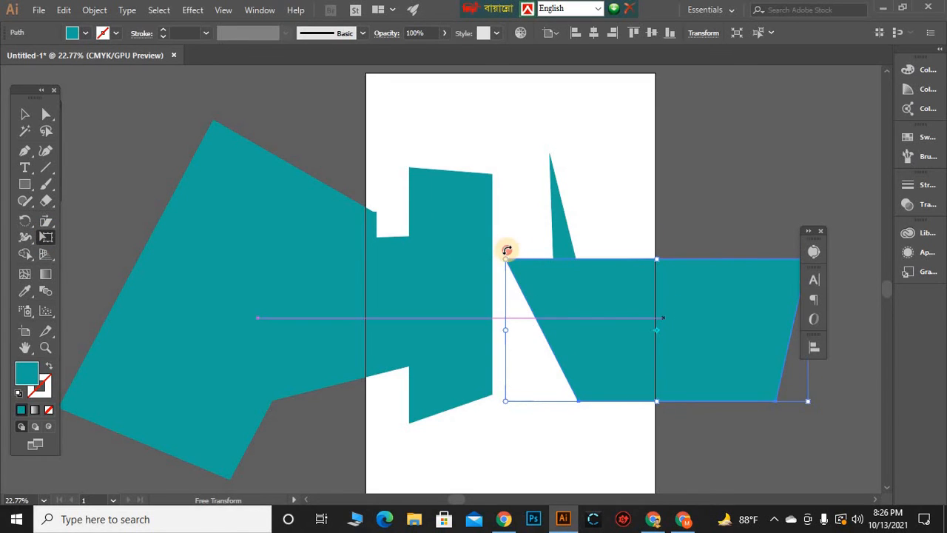
pyautogui.moveTo(511, 268); pyautogui.dragTo(596, 338)
# Select all the teal shapes in the document and delete them
pyautogui.scroll(-1, 661, 331)
pyautogui.scroll(-8, 665, 326)
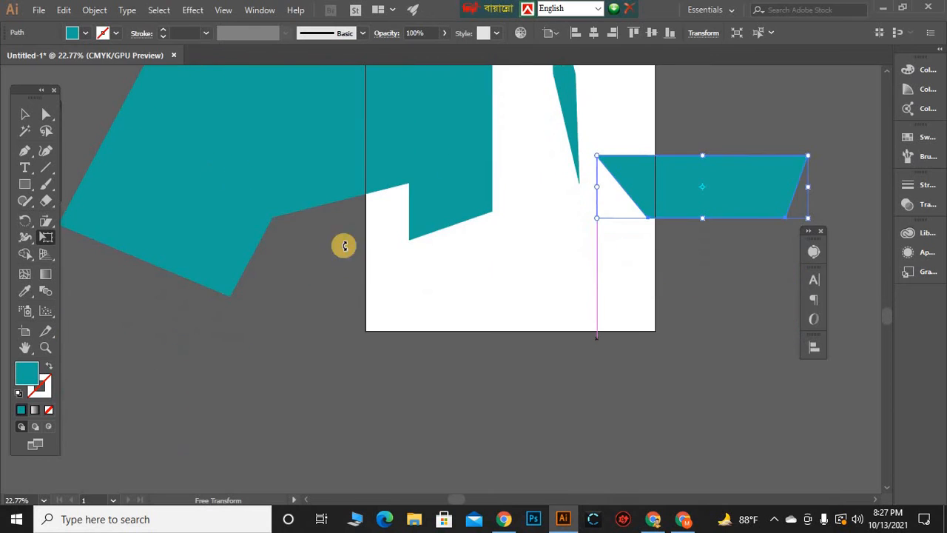
pyautogui.scroll(3, 134, 131)
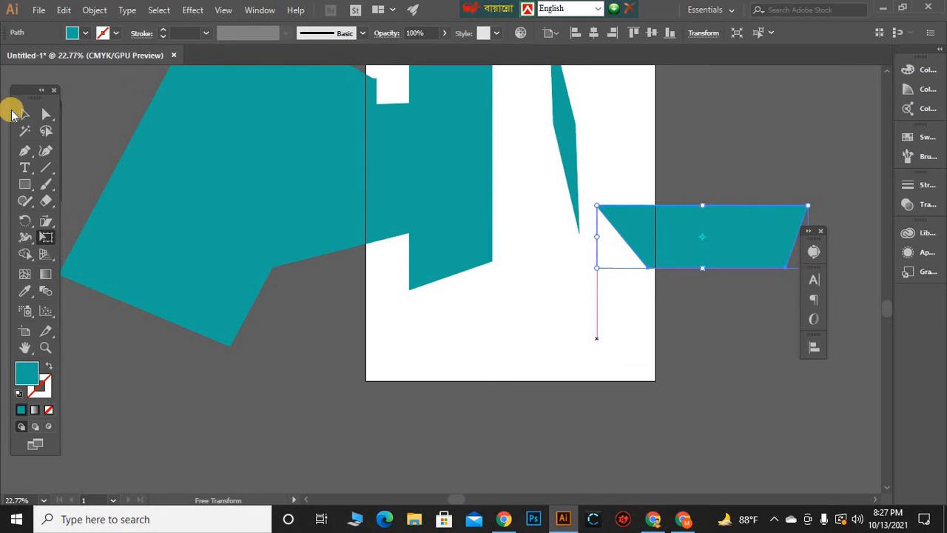
pyautogui.click(22, 112)
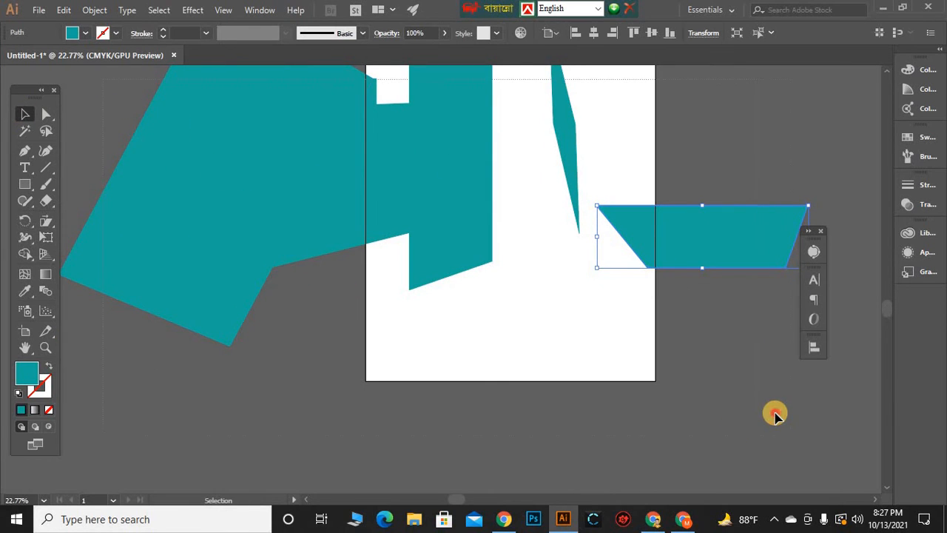
pyautogui.hotkey('ctrl', 'a')
pyautogui.press('Delete')
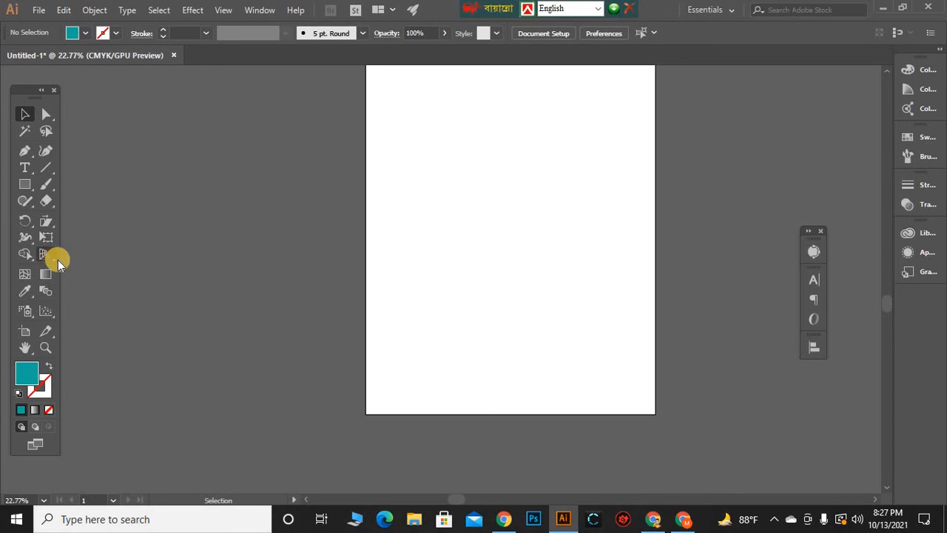
# Show the Align panel and detach it from its dock so it floats beside the artboard's left edge
pyautogui.scroll(7, 531, 284)
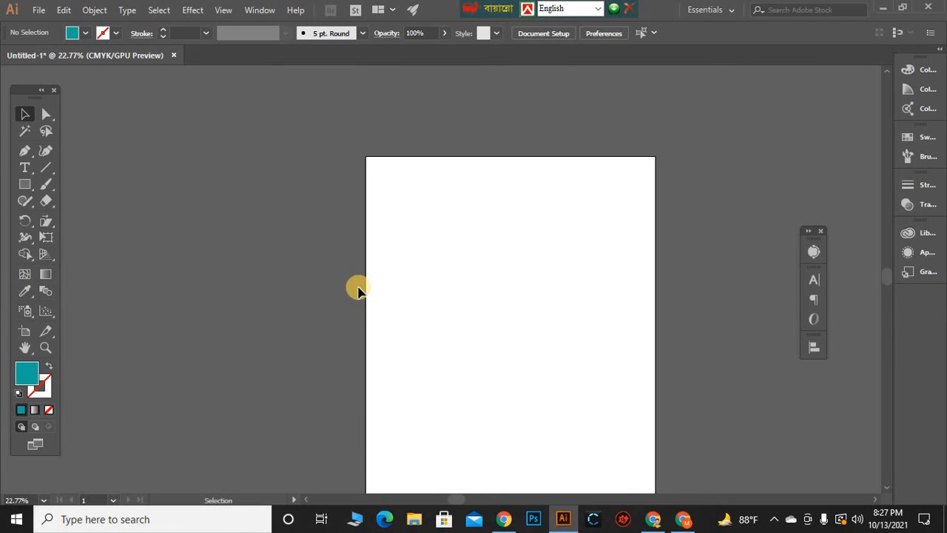
pyautogui.scroll(-6, 323, 241)
pyautogui.click(270, 9)
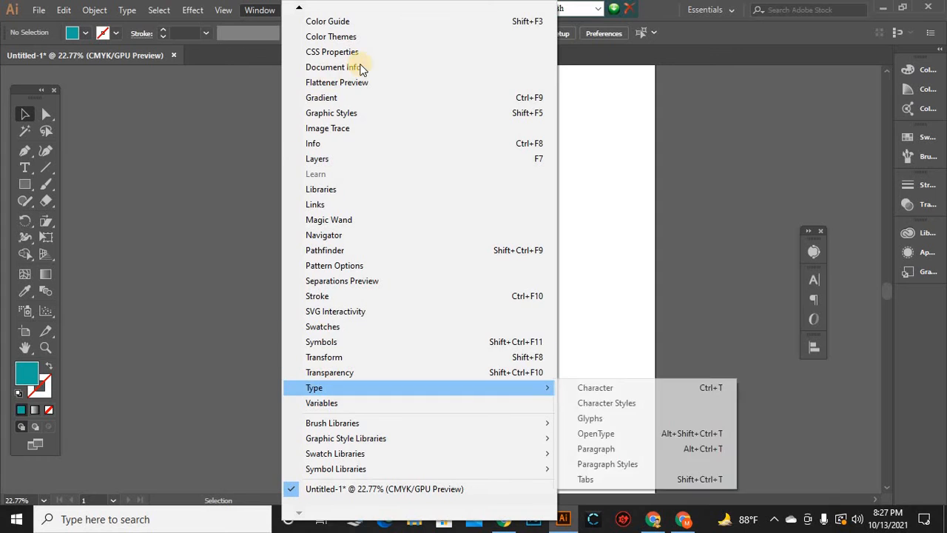
pyautogui.click(723, 196)
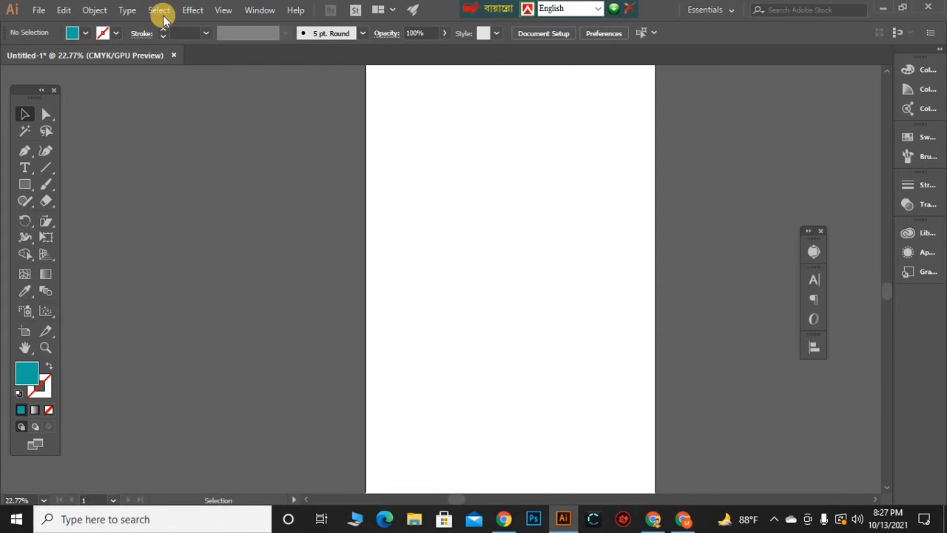
pyautogui.click(258, 10)
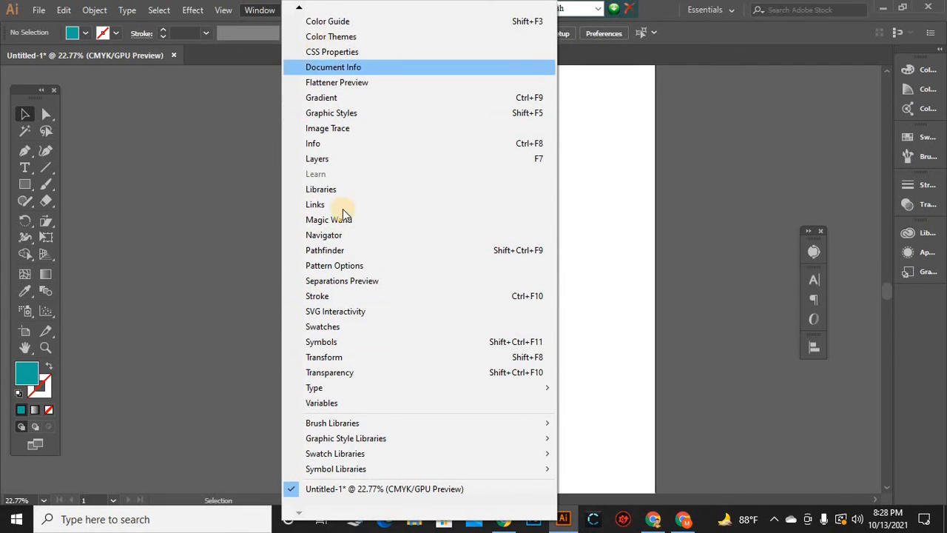
pyautogui.click(299, 7)
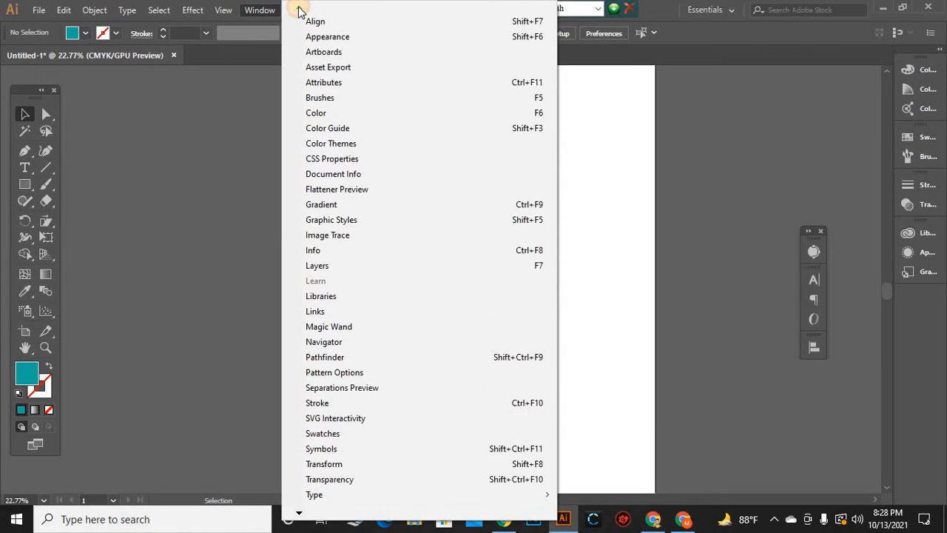
pyautogui.click(340, 112)
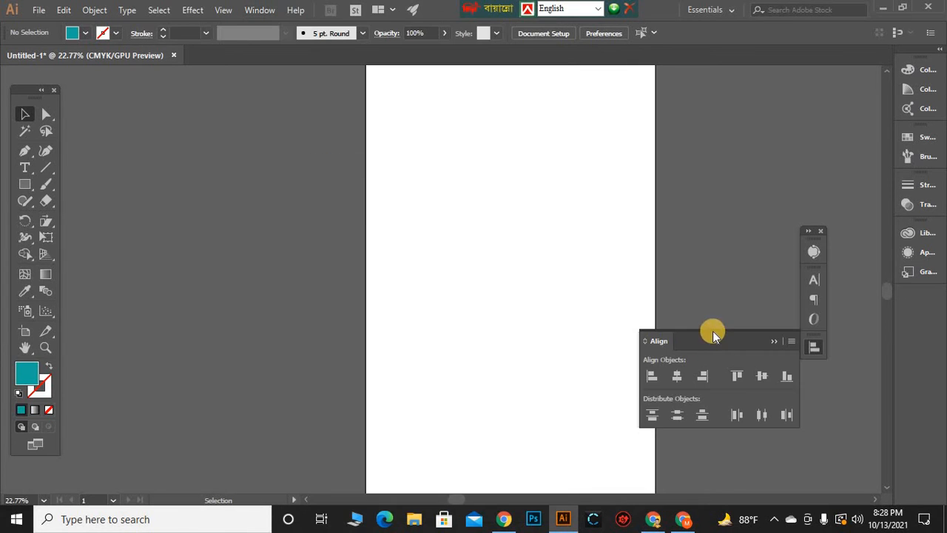
pyautogui.moveTo(712, 331); pyautogui.dragTo(253, 195)
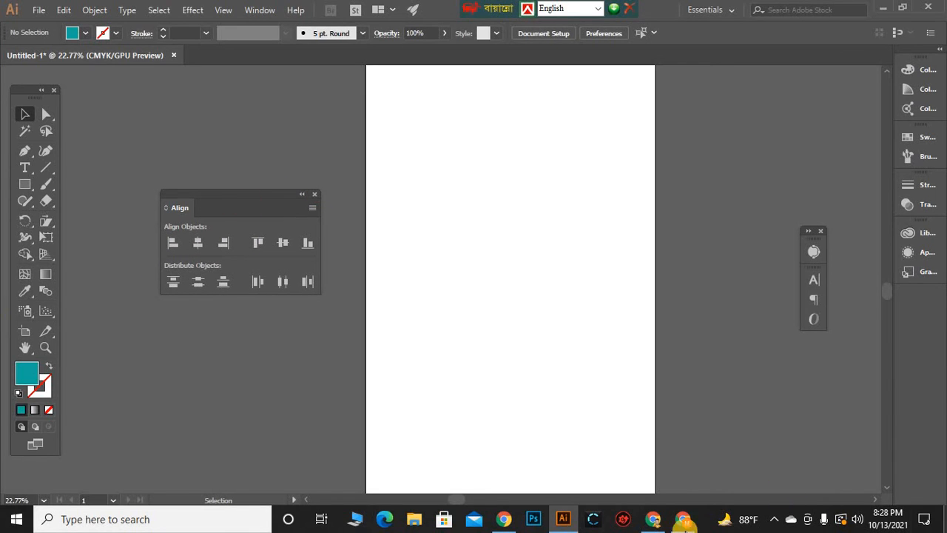
# Close the Behance browser window and switch to the Google Meet call
pyautogui.click(681, 523)
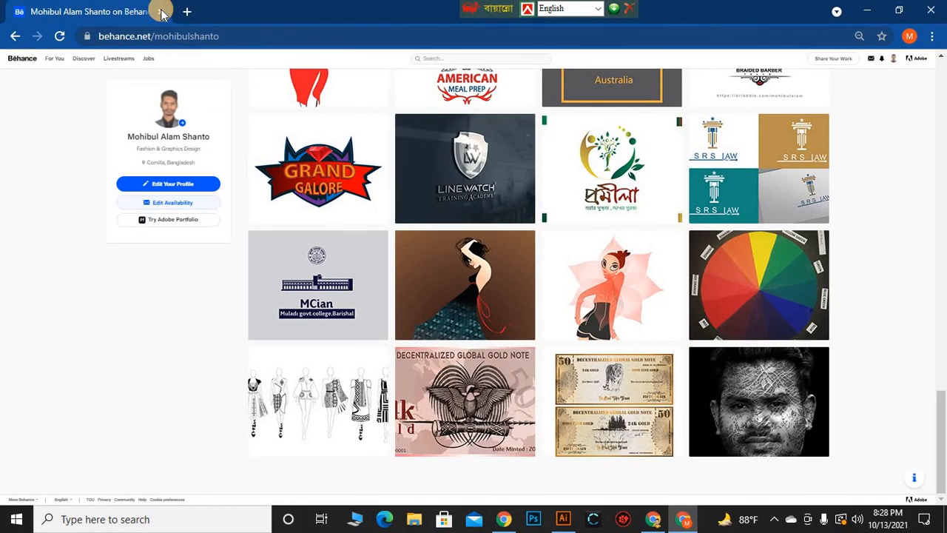
pyautogui.click(646, 523)
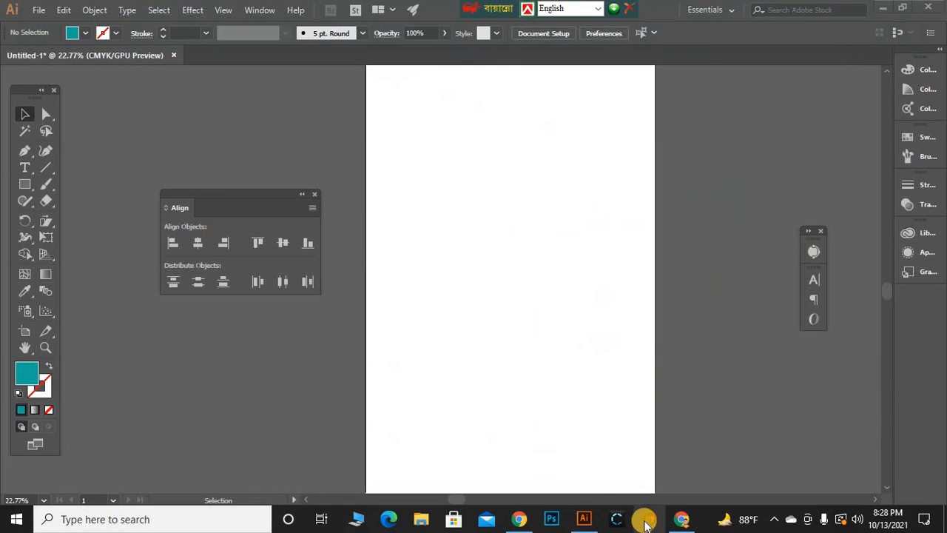
pyautogui.click(524, 525)
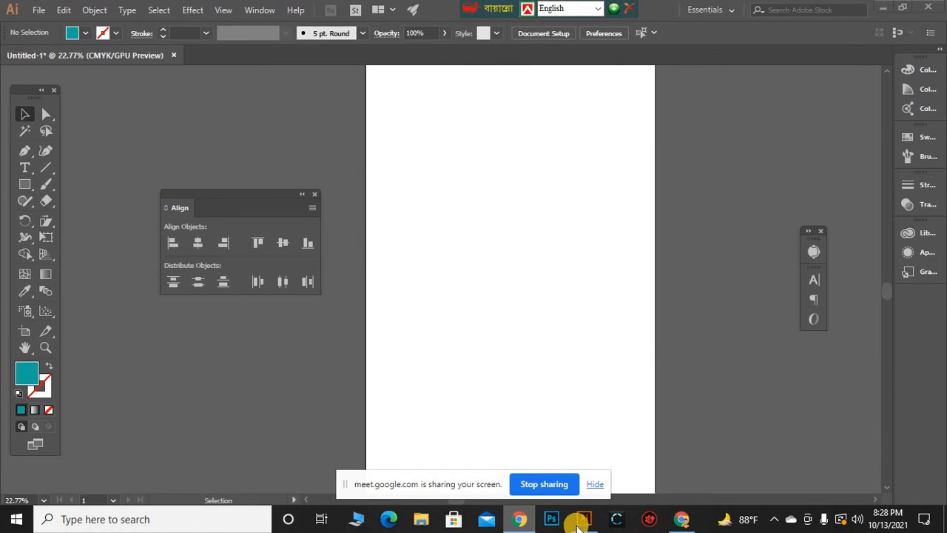
pyautogui.click(680, 522)
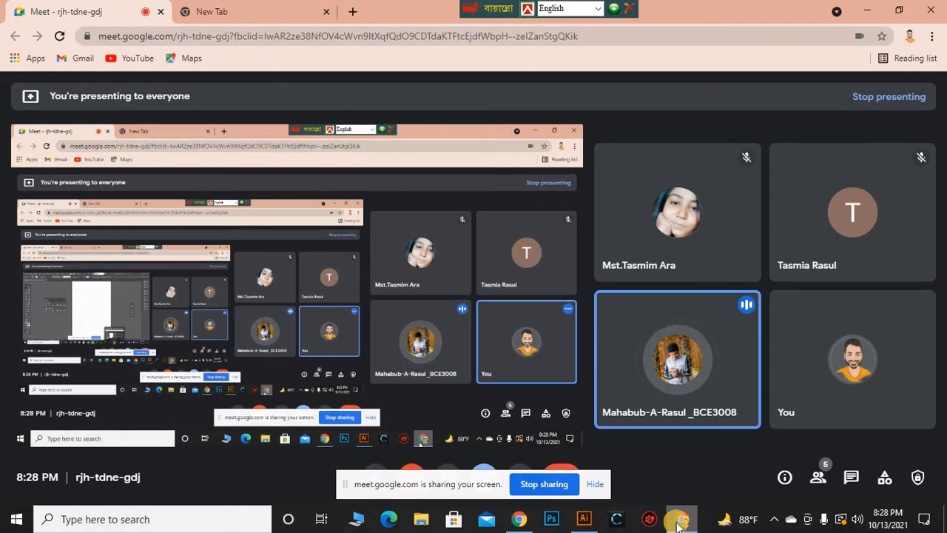
# Switch back to Illustrator and move the floating Align panel slightly higher
pyautogui.click(584, 519)
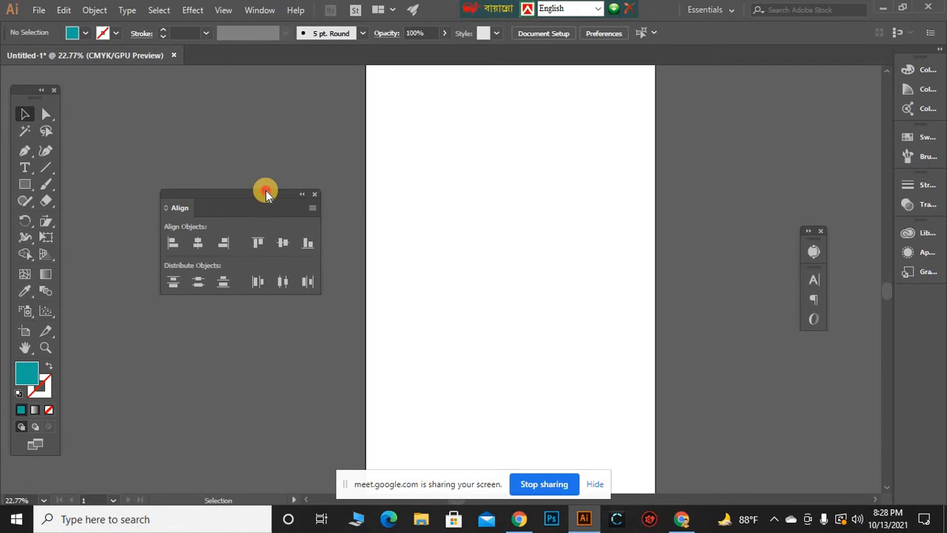
pyautogui.moveTo(264, 191)
pyautogui.mouseDown()
pyautogui.moveTo(494, 192)
pyautogui.moveTo(241, 175)
pyautogui.moveTo(247, 185)
pyautogui.mouseUp()
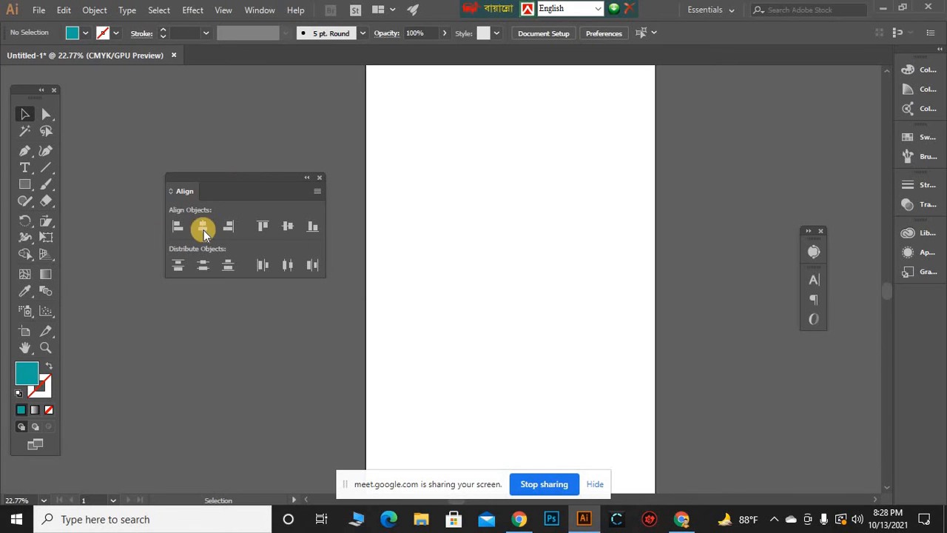
# Close the current document without saving and create a new A3 portrait document, 841.89 x 1190.55 pt in CMYK Color
pyautogui.click(23, 186)
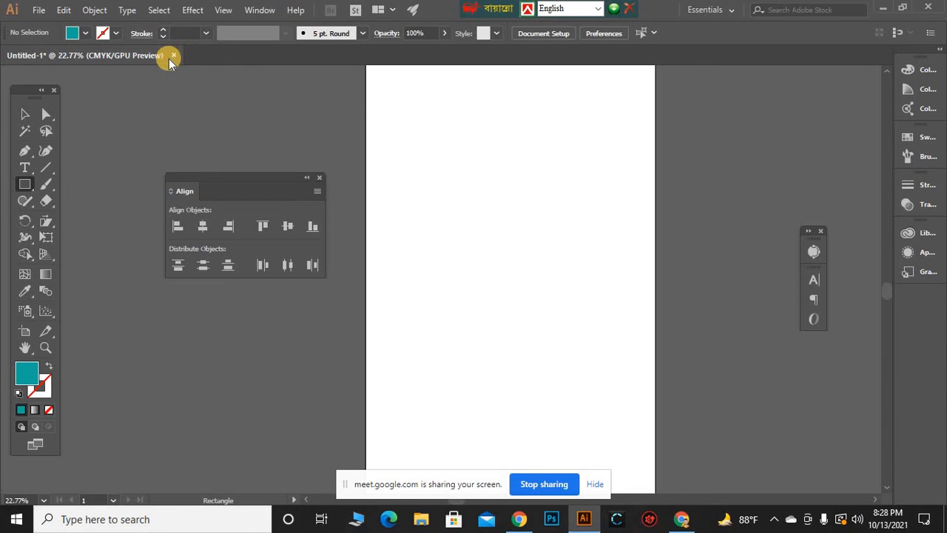
pyautogui.hotkey('ctrl', 'w')
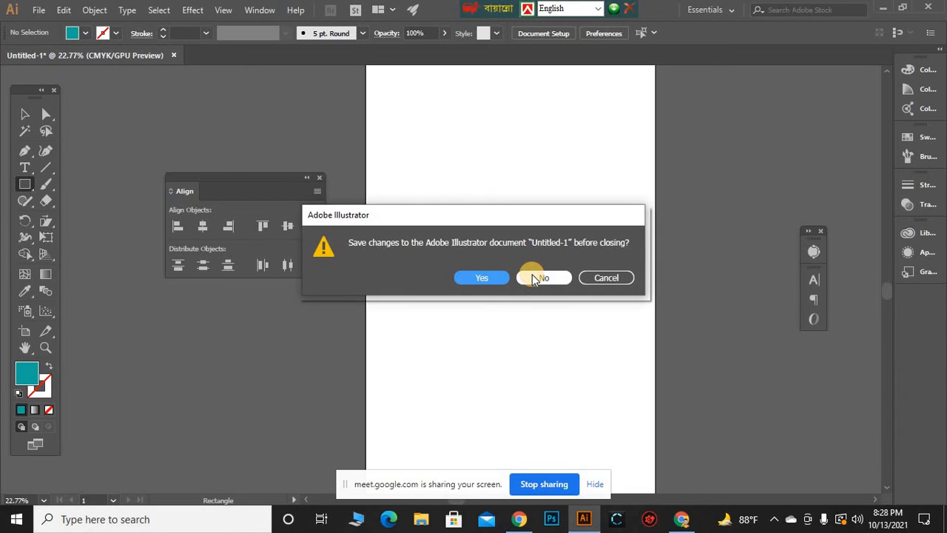
pyautogui.click(543, 278)
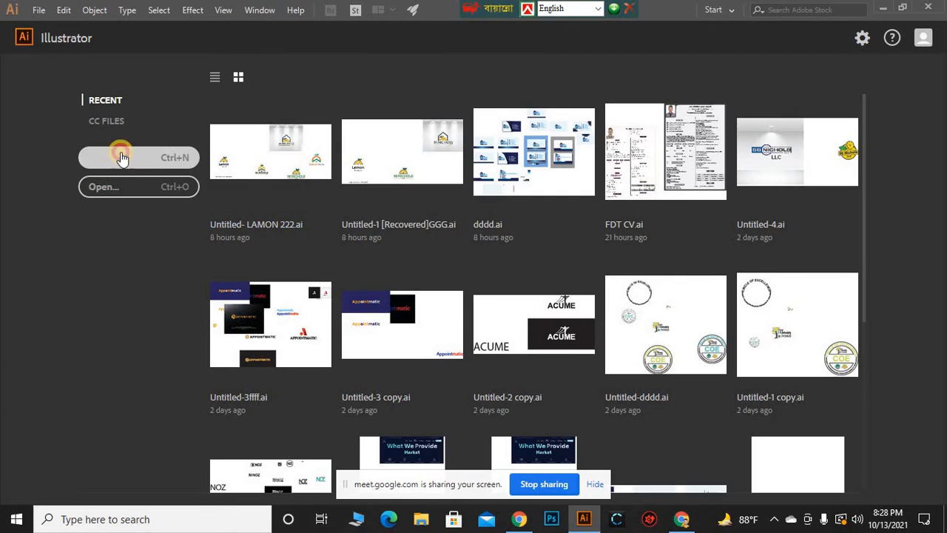
pyautogui.click(121, 156)
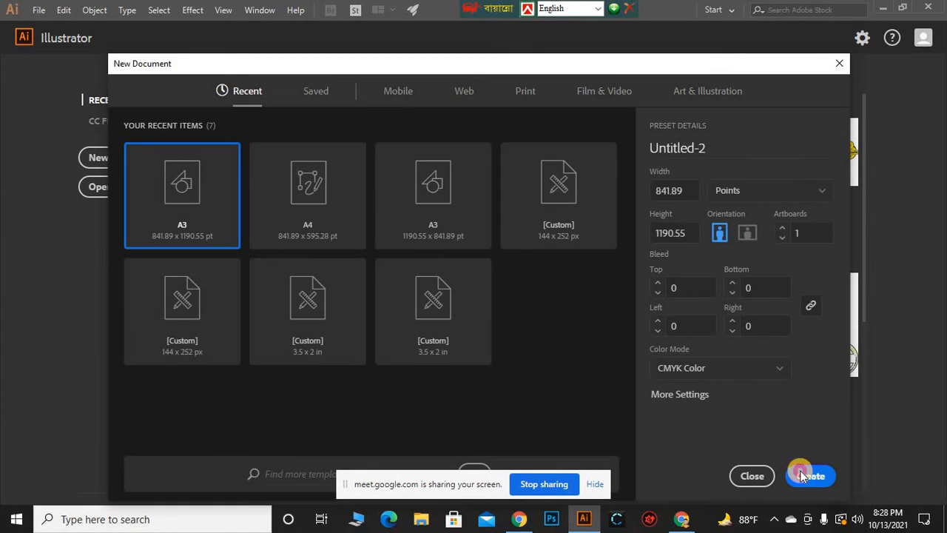
pyautogui.click(802, 474)
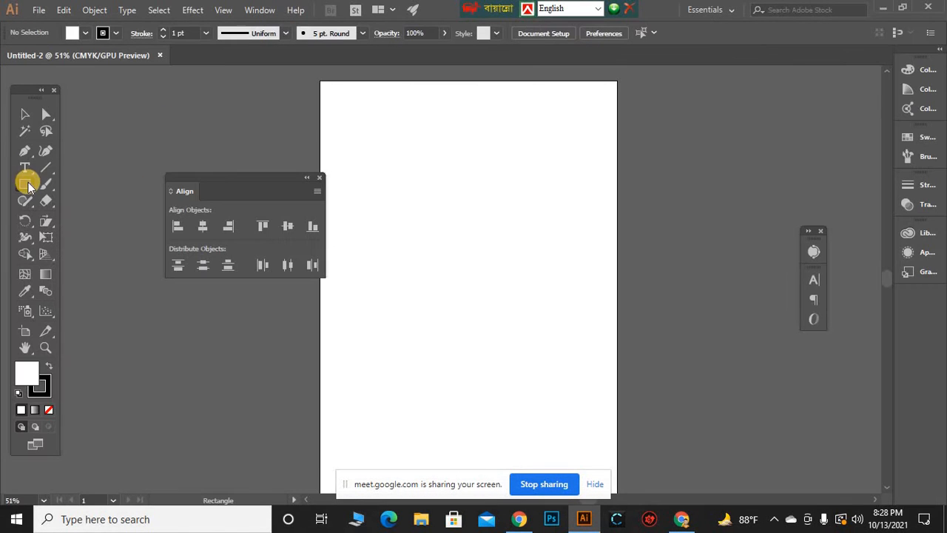
# Draw a wide, thin rectangle near the top of the artboard and fill it with black
pyautogui.moveTo(363, 129); pyautogui.dragTo(601, 158)
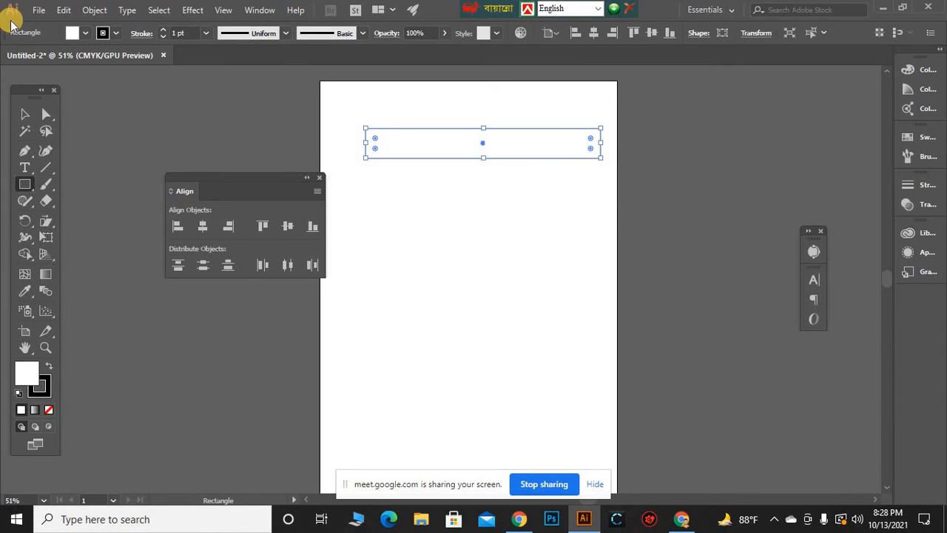
pyautogui.click(83, 35)
pyautogui.click(38, 56)
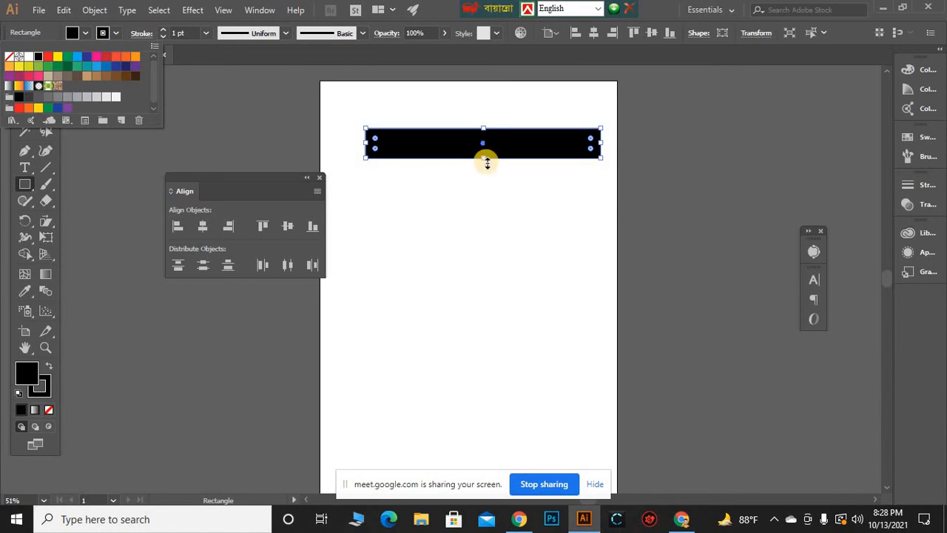
pyautogui.click(430, 217)
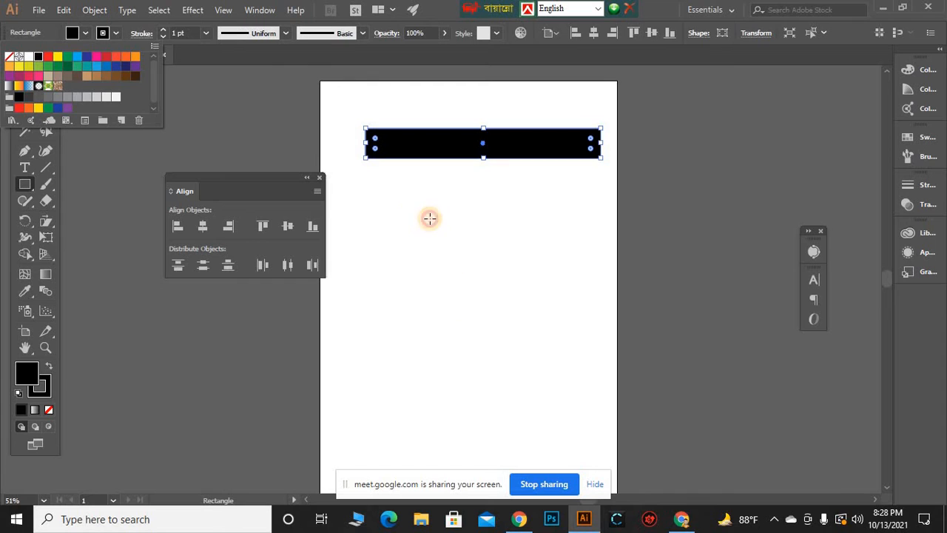
# Draw two shorter black rectangles below the first one, staggered horizontally
pyautogui.click(23, 191)
pyautogui.moveTo(412, 178); pyautogui.dragTo(569, 206)
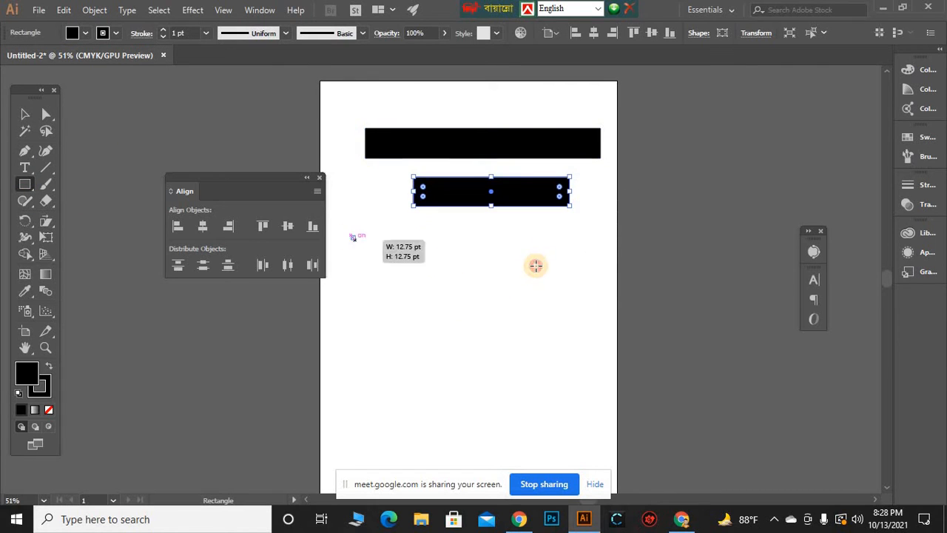
pyautogui.moveTo(351, 236); pyautogui.dragTo(529, 264)
pyautogui.moveTo(419, 320); pyautogui.dragTo(461, 328)
pyautogui.press('Delete')
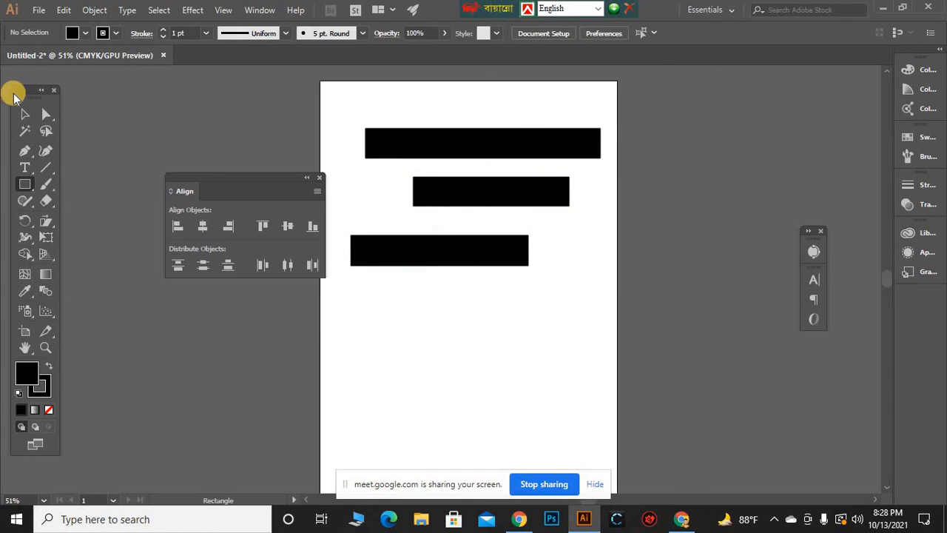
# Select all three black bars and align them to the artboard's left edge
pyautogui.click(25, 114)
pyautogui.click(474, 145)
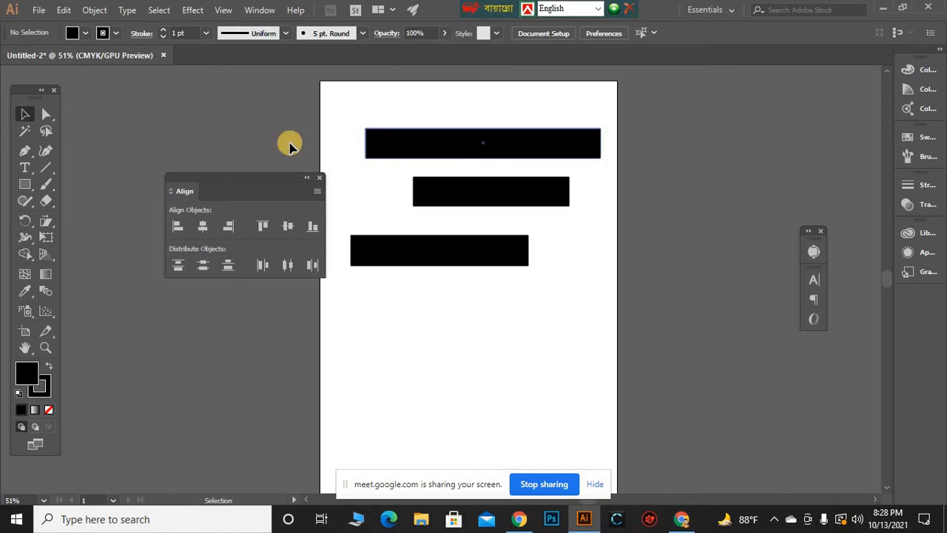
pyautogui.click(492, 154)
pyautogui.click(494, 187)
pyautogui.click(482, 241)
pyautogui.click(478, 185)
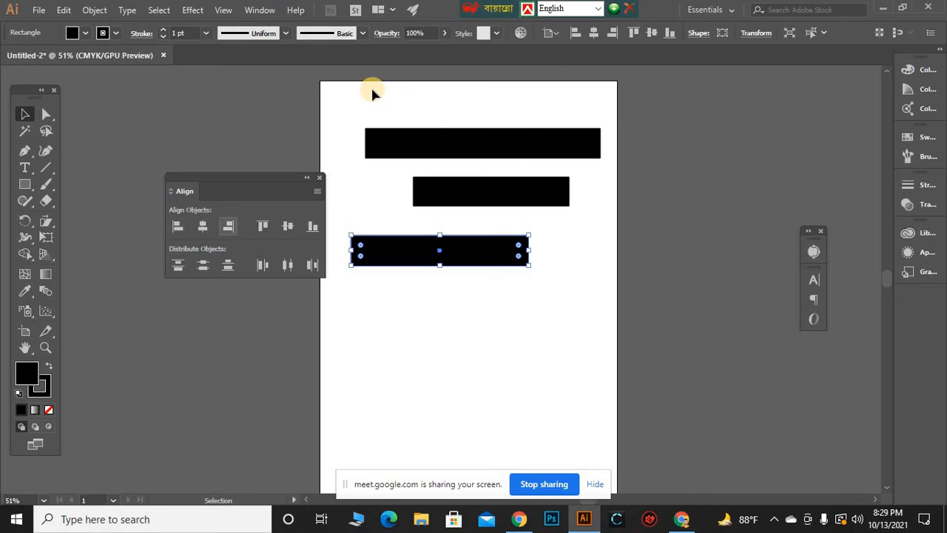
pyautogui.moveTo(350, 82); pyautogui.dragTo(535, 348)
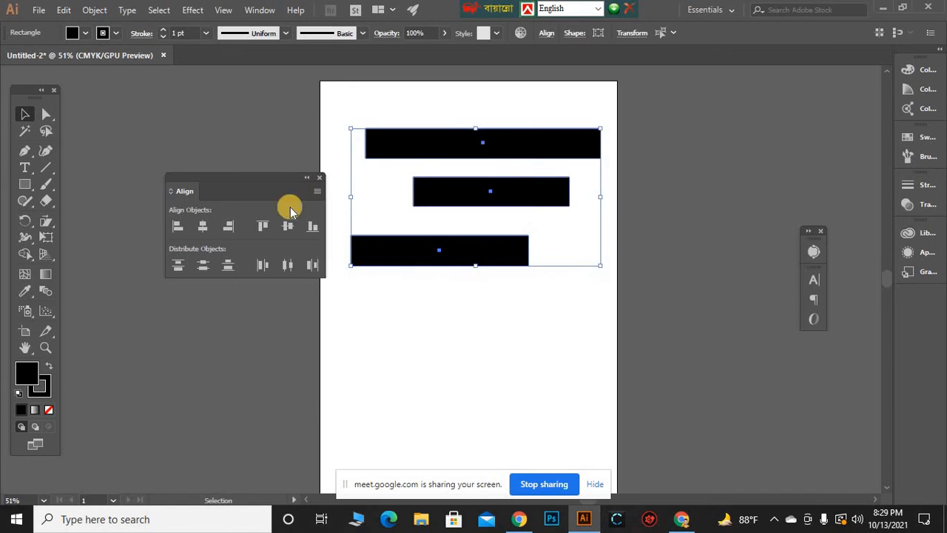
pyautogui.click(183, 228)
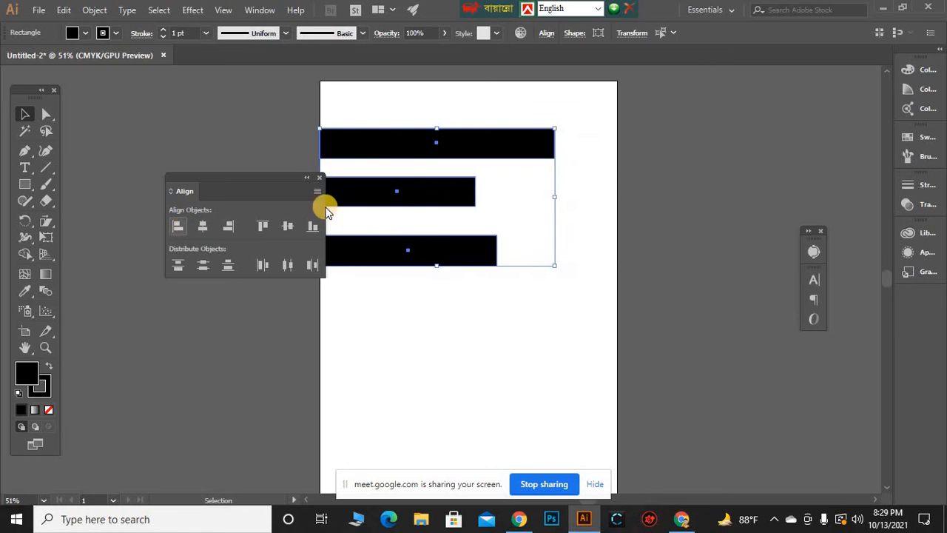
# Shift the left-aligned bars toward the artboard's right side and undo both the move and the left alignment
pyautogui.moveTo(443, 129); pyautogui.dragTo(520, 119)
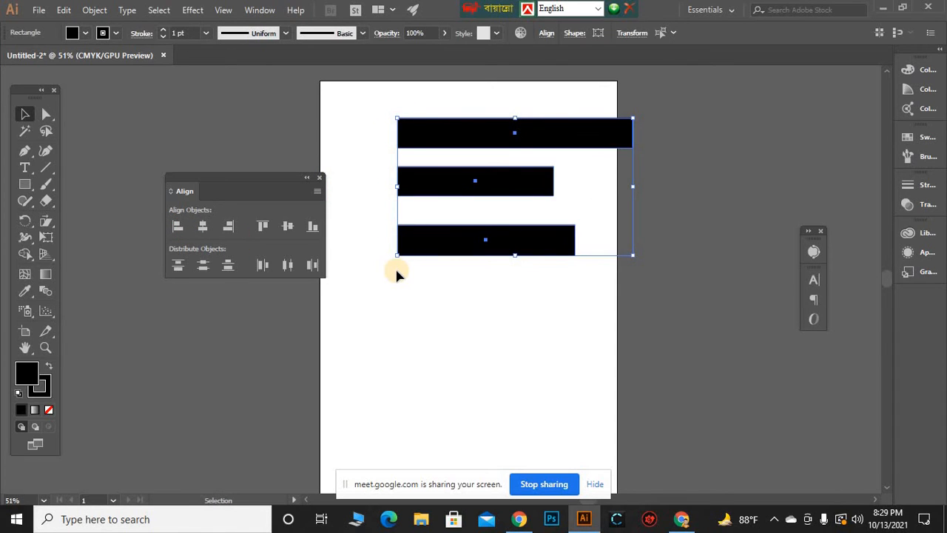
pyautogui.press('a')
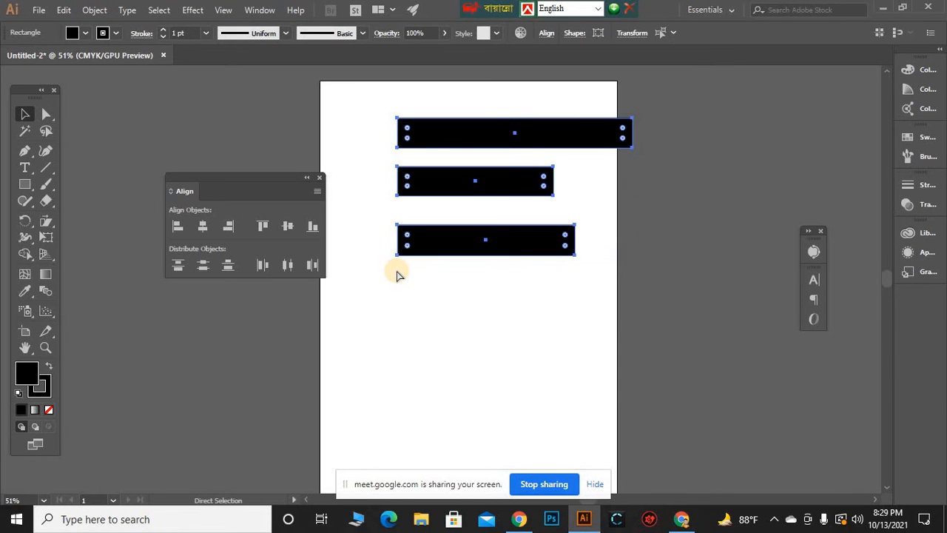
pyautogui.hotkey('ctrl', 'z')
pyautogui.press('v')
pyautogui.press('a')
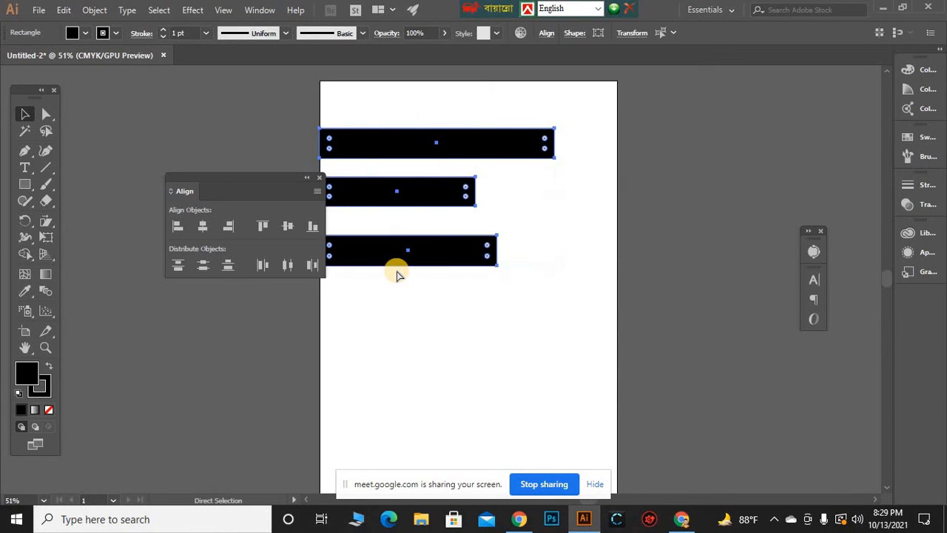
pyautogui.hotkey('ctrl', 'z')
pyautogui.press('v')
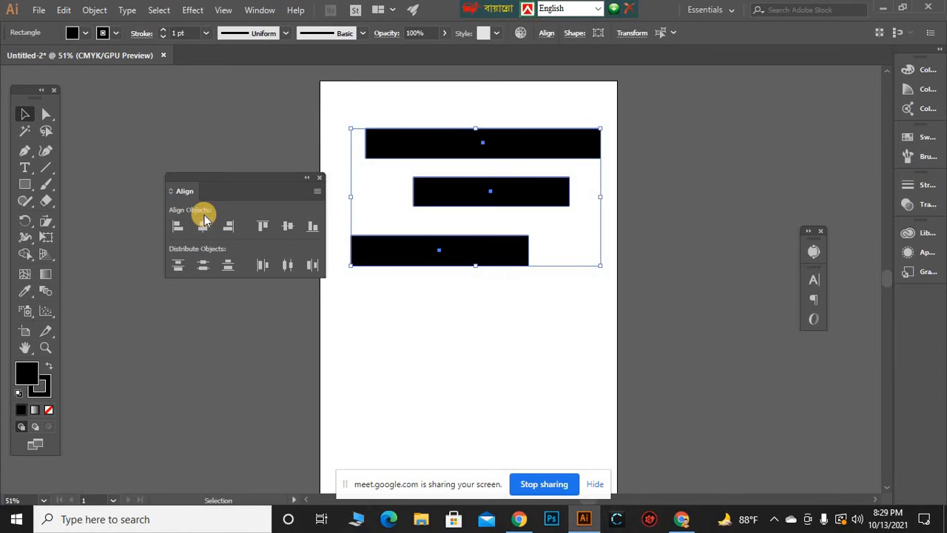
# Align the three selected bars to the artboard's horizontal center
pyautogui.click(483, 145)
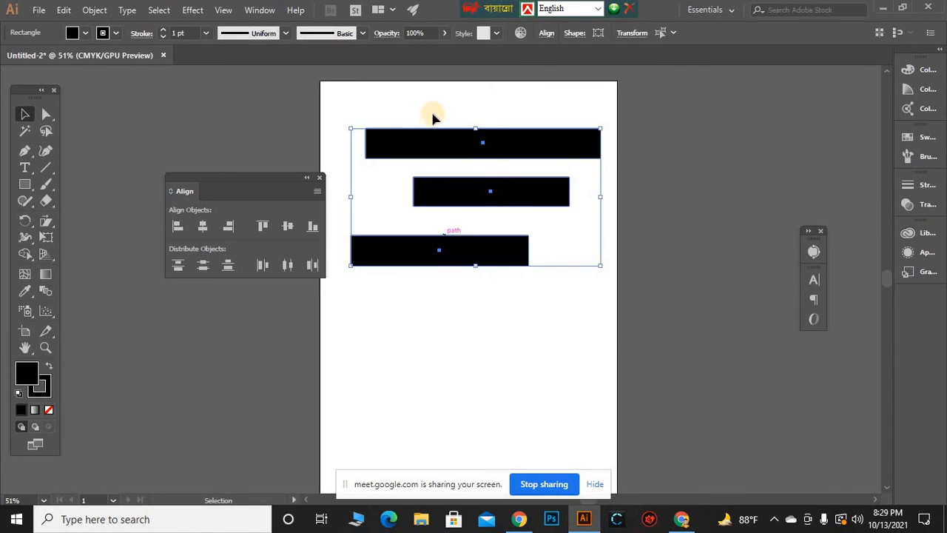
pyautogui.click(203, 226)
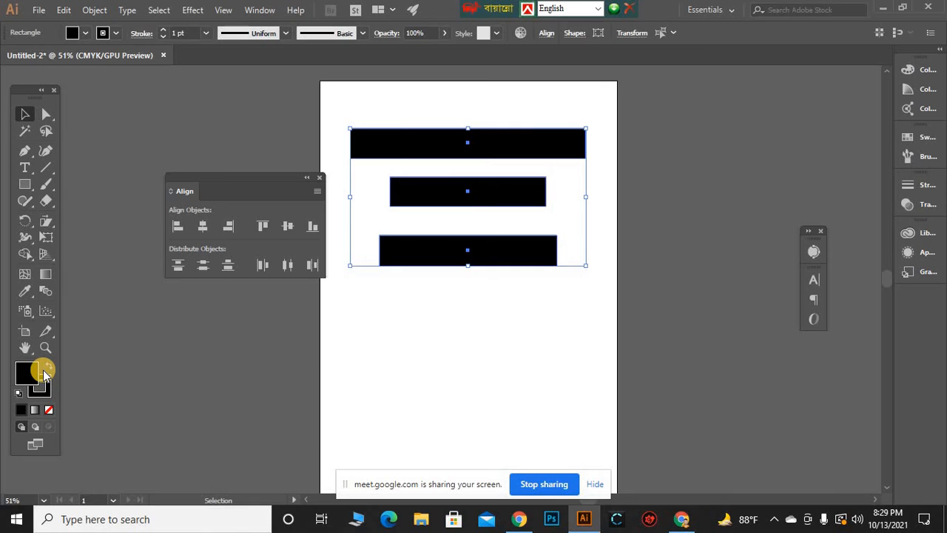
# Show the rulers and place a horizontal guide below the bars and a vertical guide near the artboard's center
pyautogui.hotkey('ctrl', 'r')
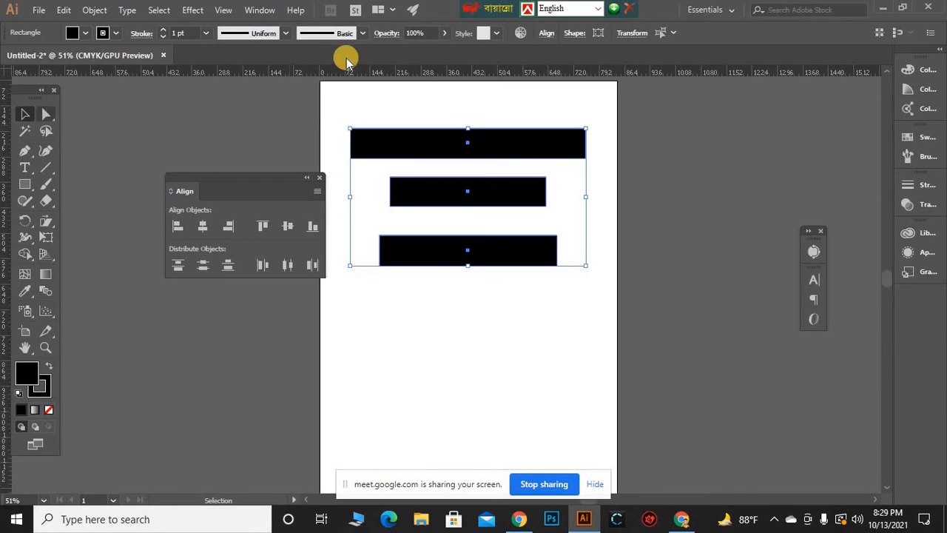
pyautogui.moveTo(360, 72); pyautogui.dragTo(345, 146)
pyautogui.moveTo(330, 240); pyautogui.dragTo(323, 312)
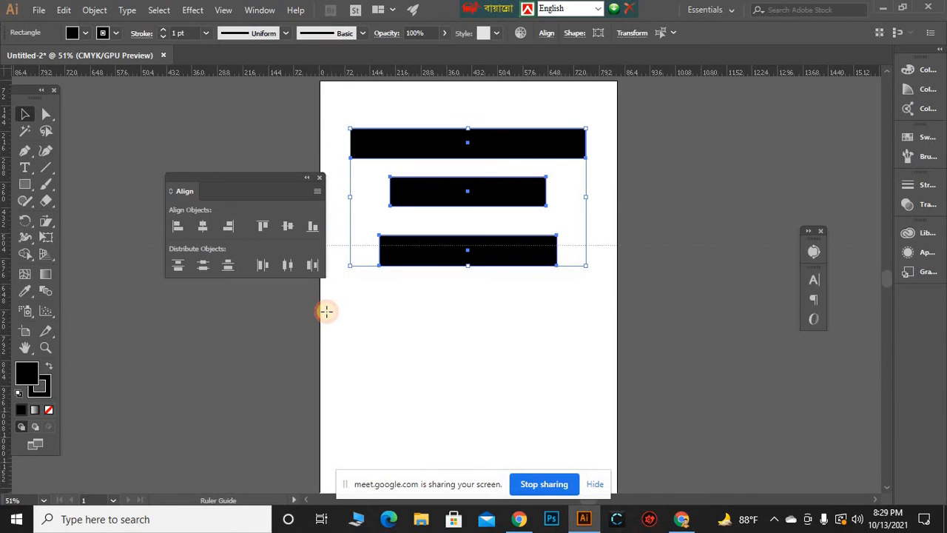
pyautogui.moveTo(235, 380); pyautogui.dragTo(464, 350)
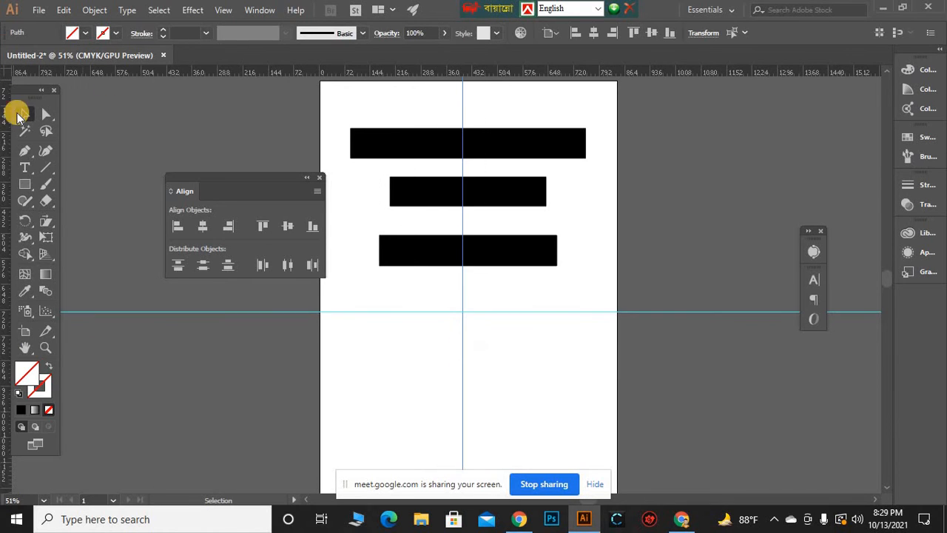
# Select the bars together with the vertical guide and align them all to the artboard's horizontal center
pyautogui.moveTo(336, 104); pyautogui.dragTo(624, 284)
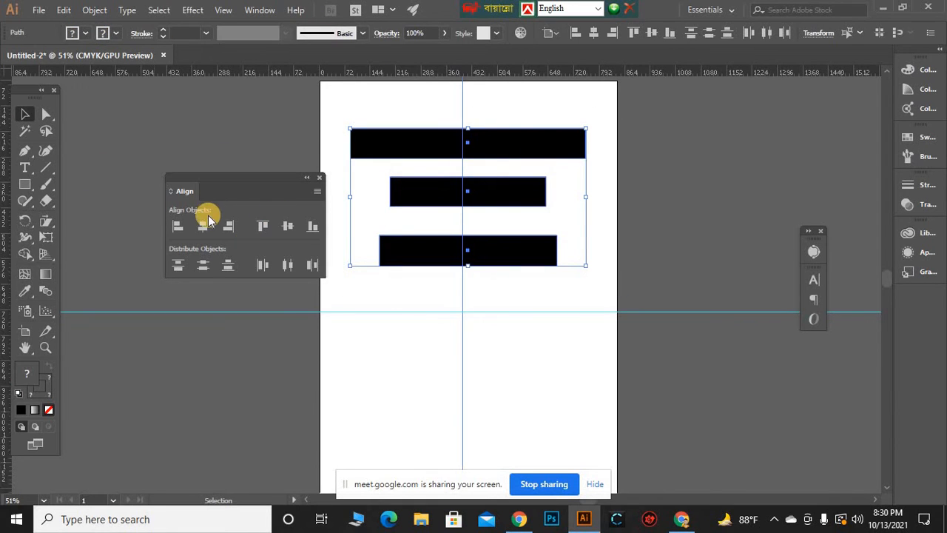
pyautogui.click(205, 227)
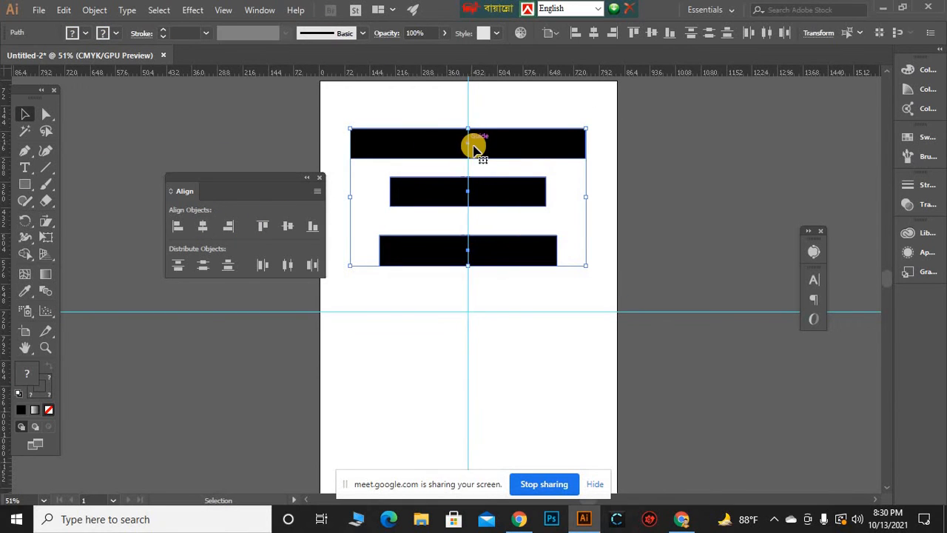
pyautogui.click(537, 219)
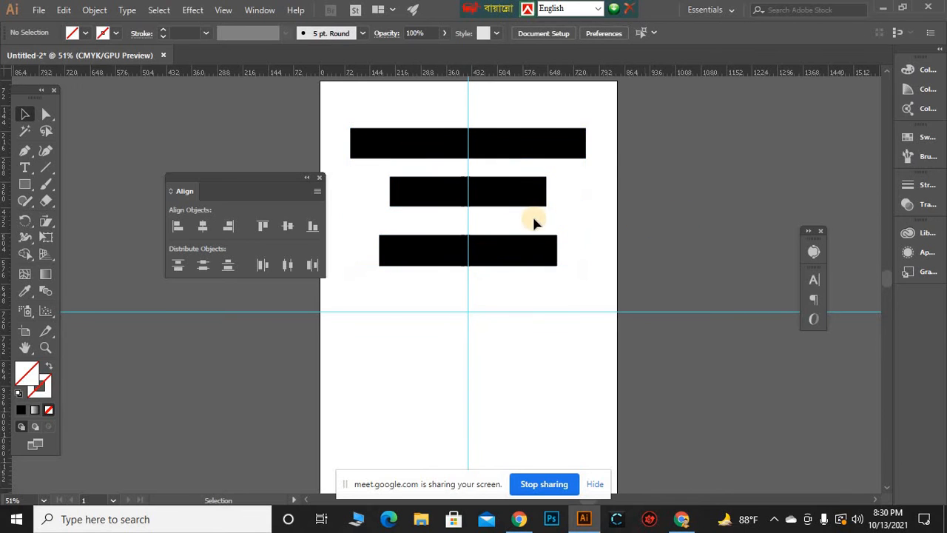
# Select the vertical and horizontal guides and delete them, keeping the three bars
pyautogui.moveTo(456, 246); pyautogui.dragTo(433, 285)
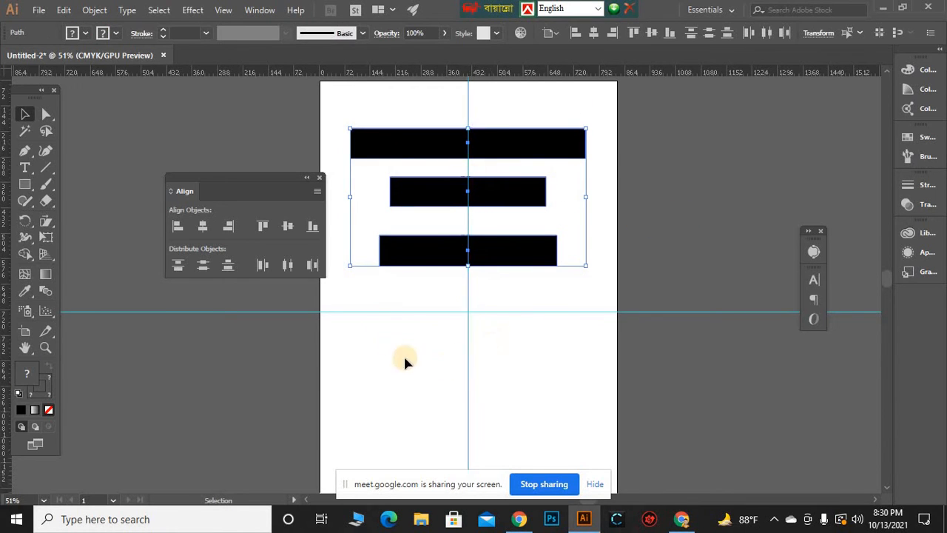
pyautogui.click(590, 376)
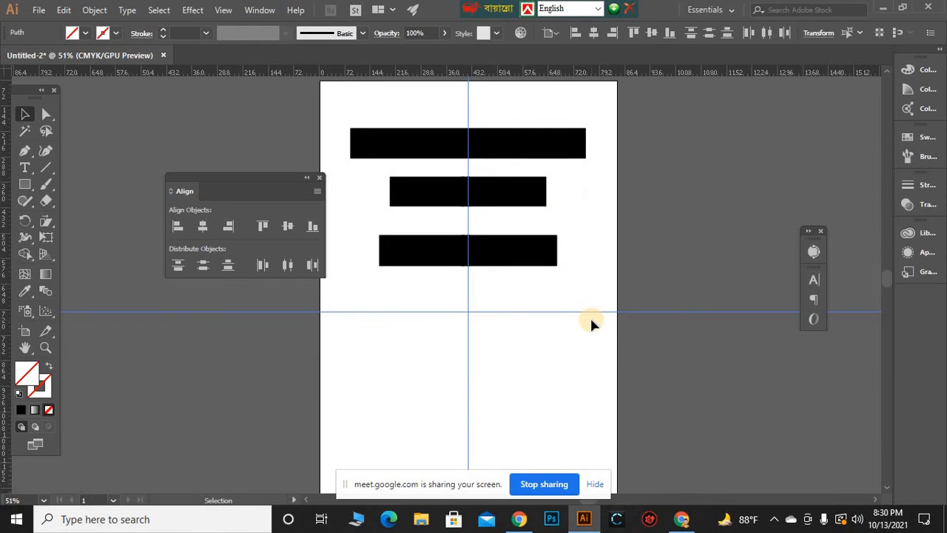
pyautogui.press('Delete')
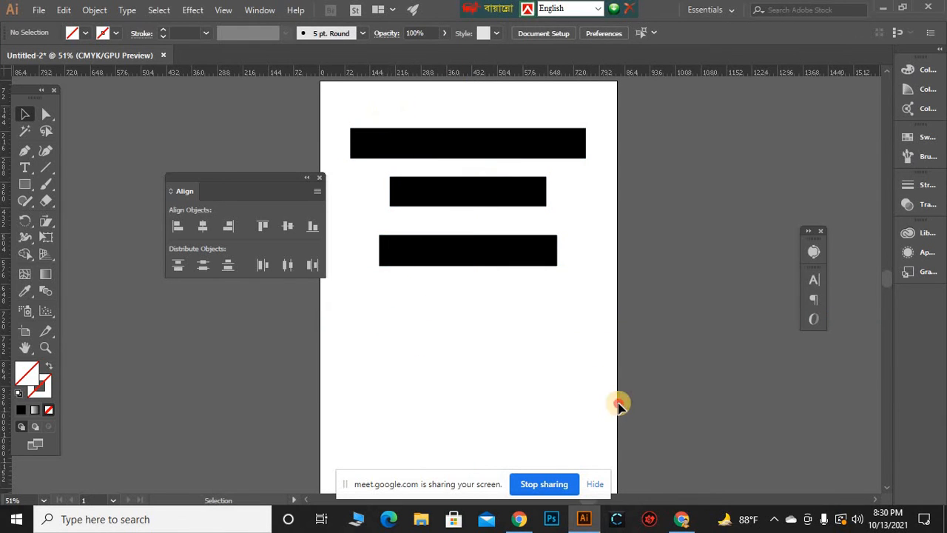
# Select all three bars and align them to the artboard's right edge
pyautogui.moveTo(618, 405); pyautogui.dragTo(269, 94)
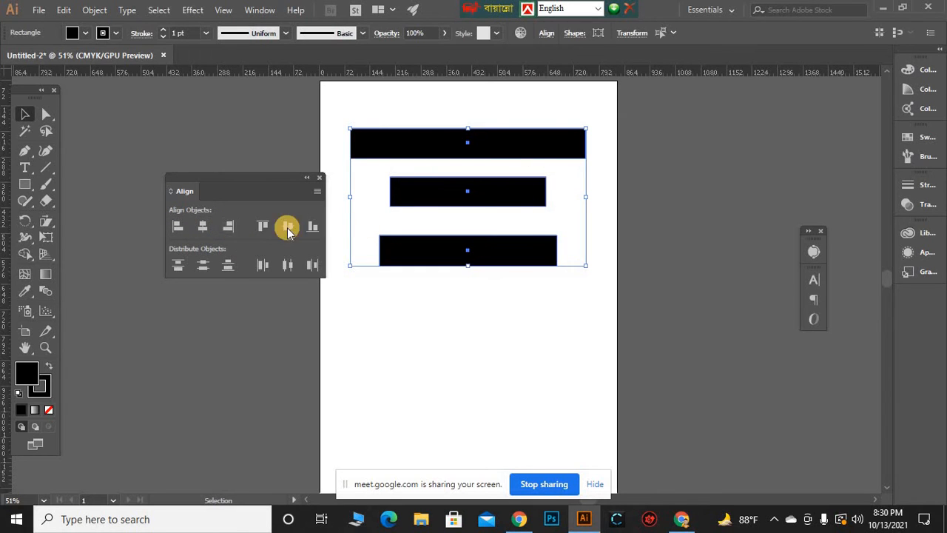
pyautogui.click(230, 225)
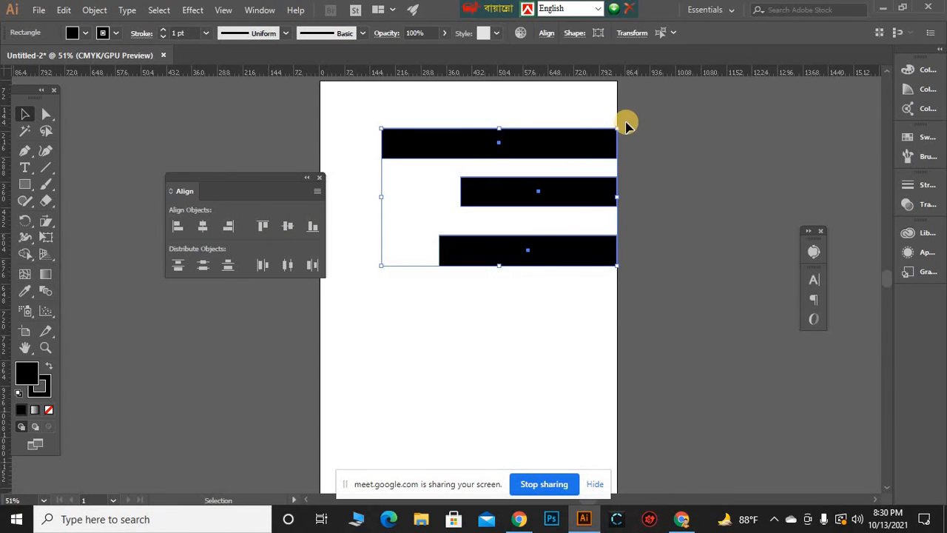
# Rotate the three bars together 90° clockwise so they stand upright
pyautogui.moveTo(623, 126); pyautogui.dragTo(587, 295)
pyautogui.scroll(3, 514, 281)
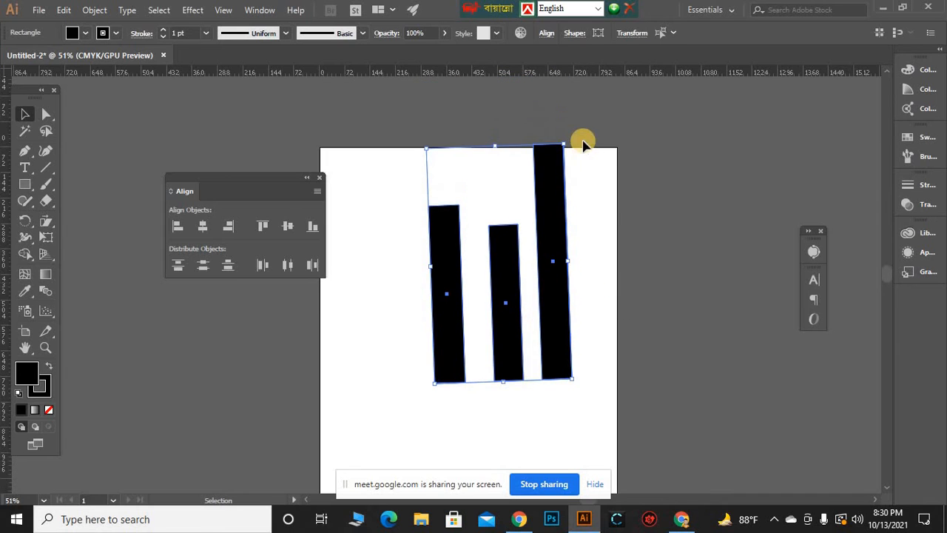
pyautogui.moveTo(570, 141); pyautogui.dragTo(574, 144)
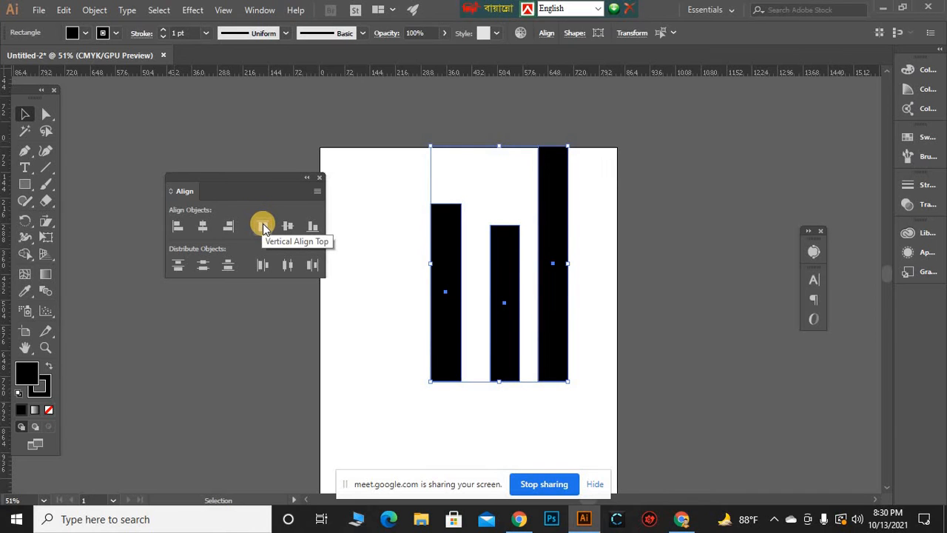
# Align the upright bars to the artboard's top edge and rotate them about 90° clockwise back to horizontal
pyautogui.click(262, 224)
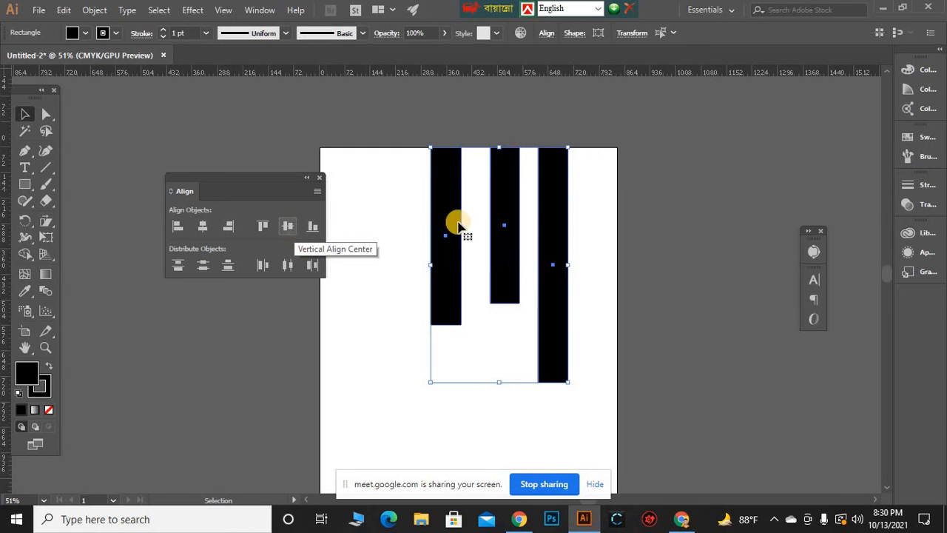
pyautogui.moveTo(572, 146); pyautogui.dragTo(229, 162)
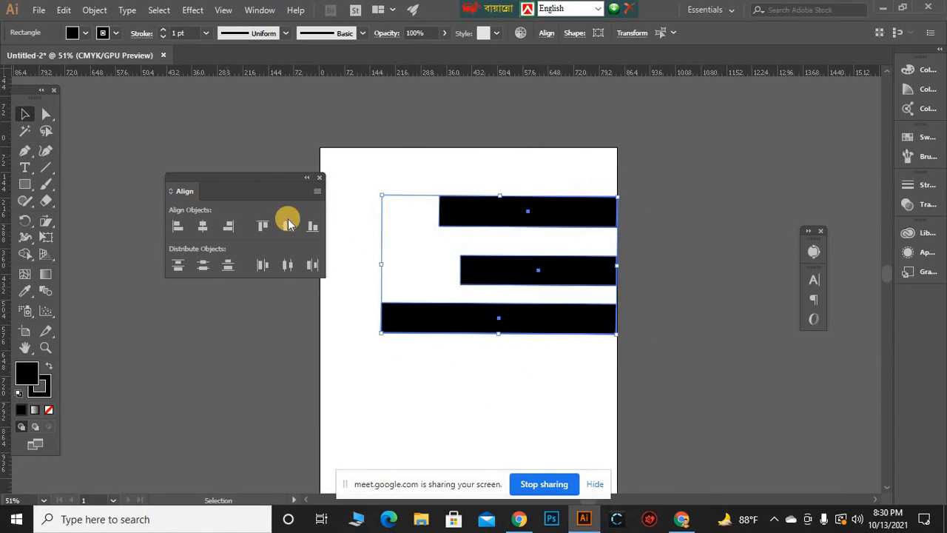
# Try aligning the three horizontal bars to the artboard's vertical centre and undo the alignment
pyautogui.click(288, 226)
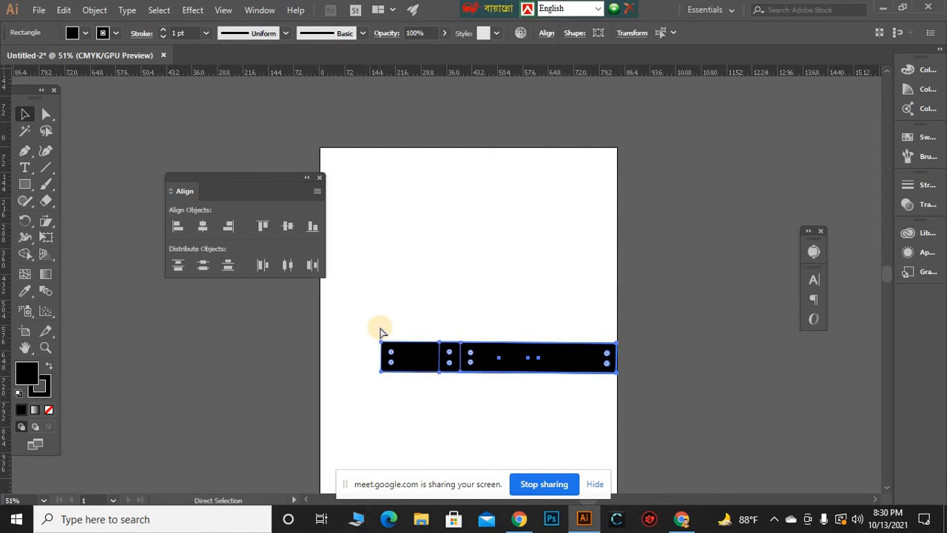
pyautogui.hotkey('ctrl', 'z')
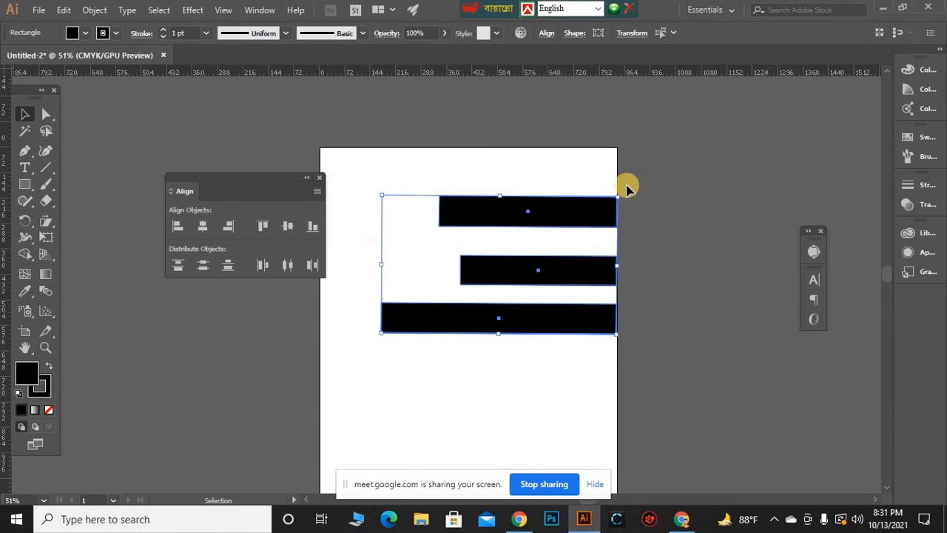
# Rotate the three bars about 90° counterclockwise to stand upright and align them to the artboard's bottom edge
pyautogui.moveTo(627, 201); pyautogui.dragTo(501, 155)
pyautogui.click(288, 225)
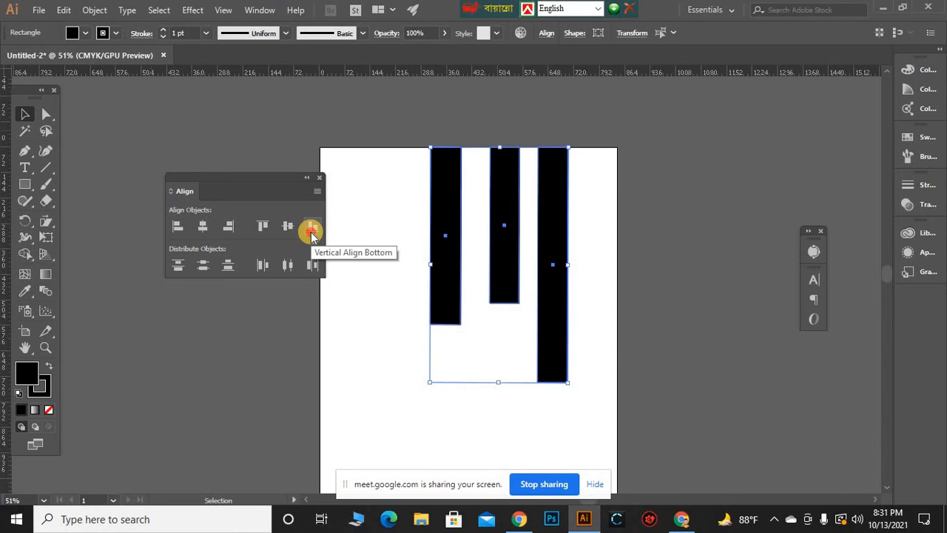
pyautogui.click(312, 231)
# Move the upright bars up from the artboard's bottom edge and reselect all three
pyautogui.scroll(-2, 572, 295)
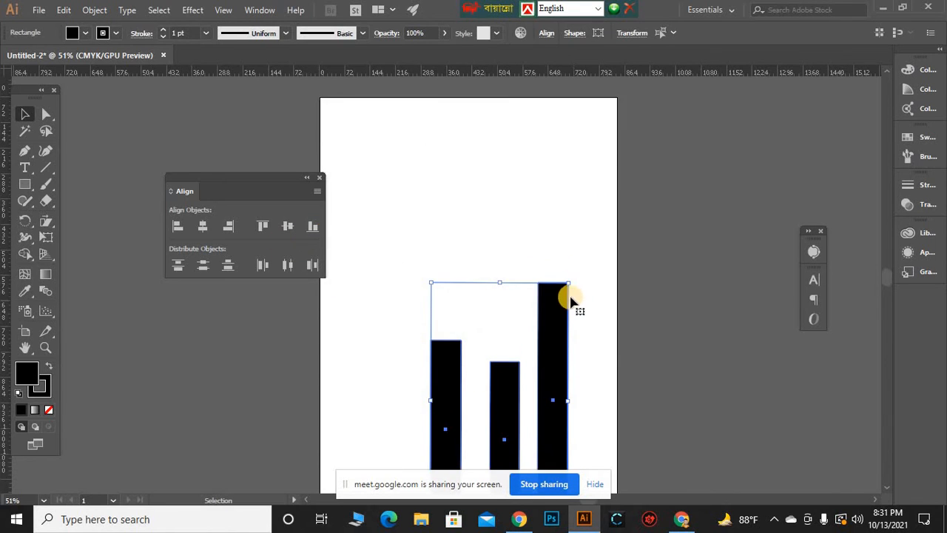
pyautogui.moveTo(560, 305); pyautogui.dragTo(566, 234)
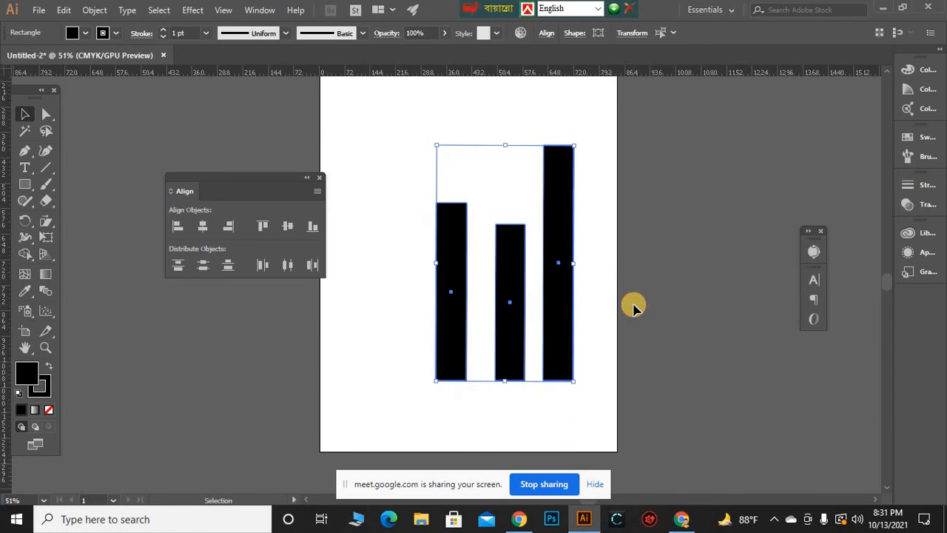
pyautogui.click(634, 308)
pyautogui.moveTo(380, 187); pyautogui.dragTo(614, 356)
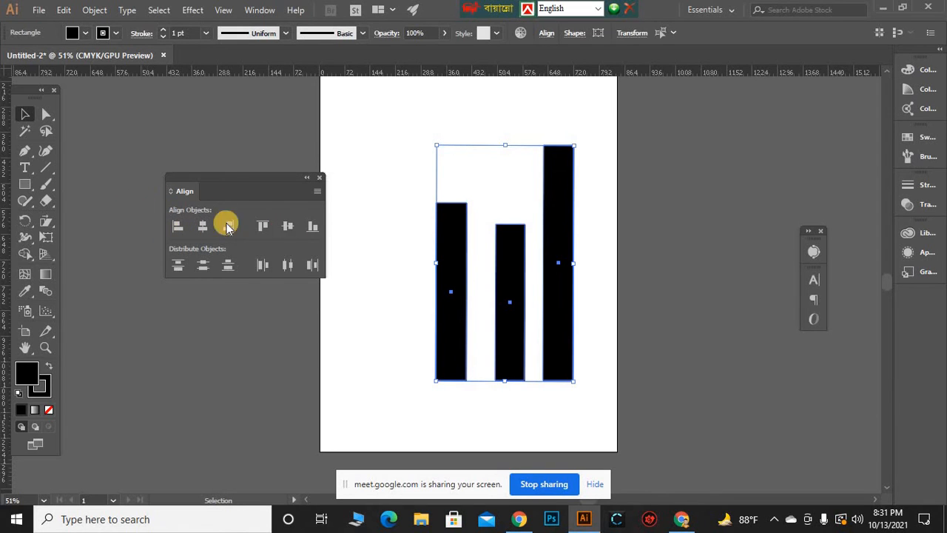
# Examine the Align To options available for the three selected bars
pyautogui.click(317, 191)
pyautogui.click(358, 148)
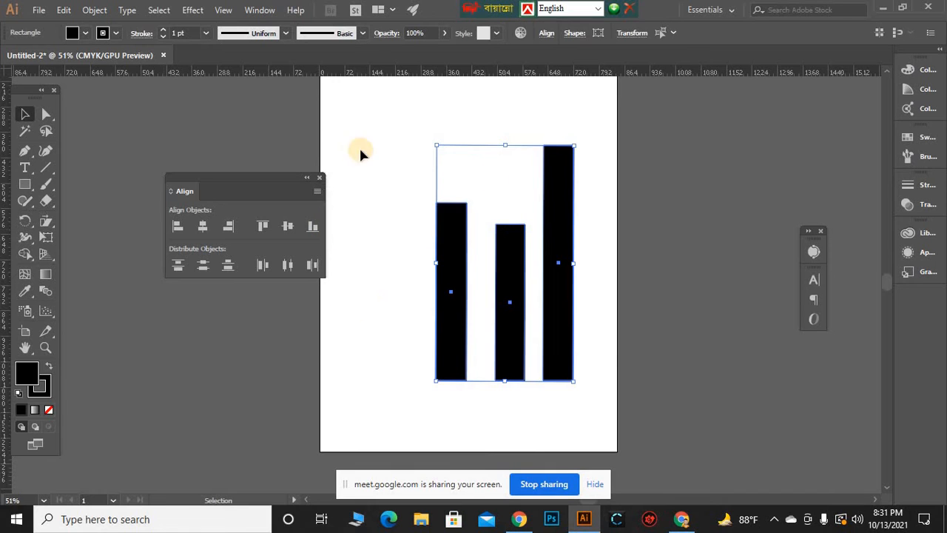
pyautogui.click(357, 142)
pyautogui.moveTo(622, 352); pyautogui.dragTo(619, 301)
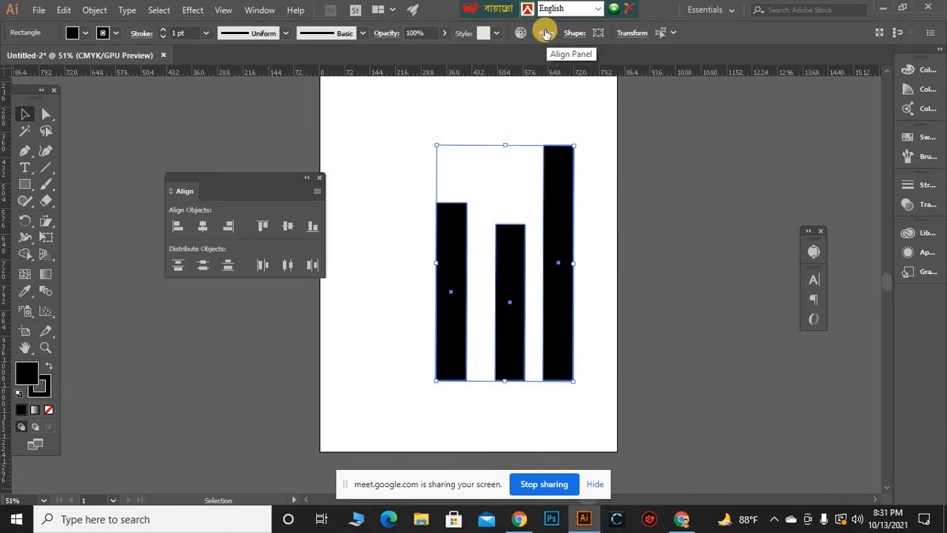
pyautogui.click(545, 34)
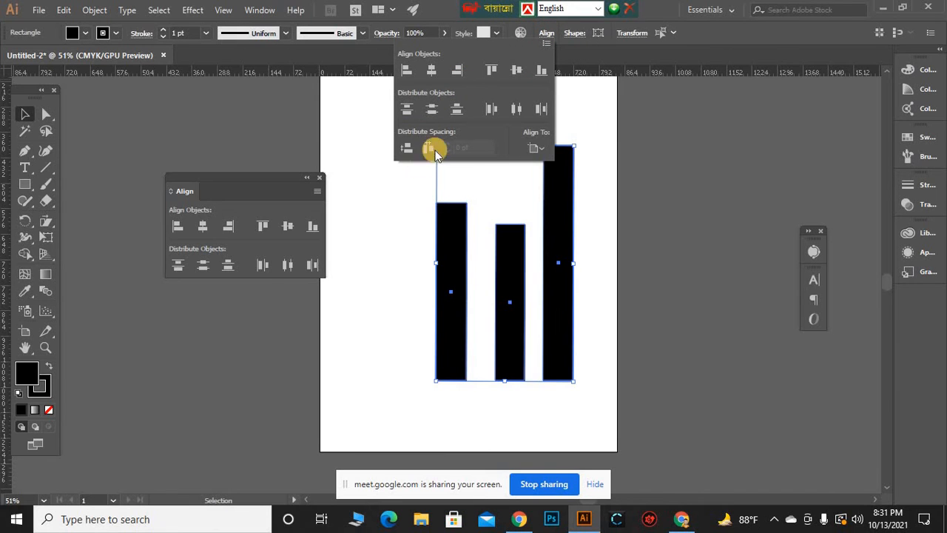
pyautogui.click(543, 146)
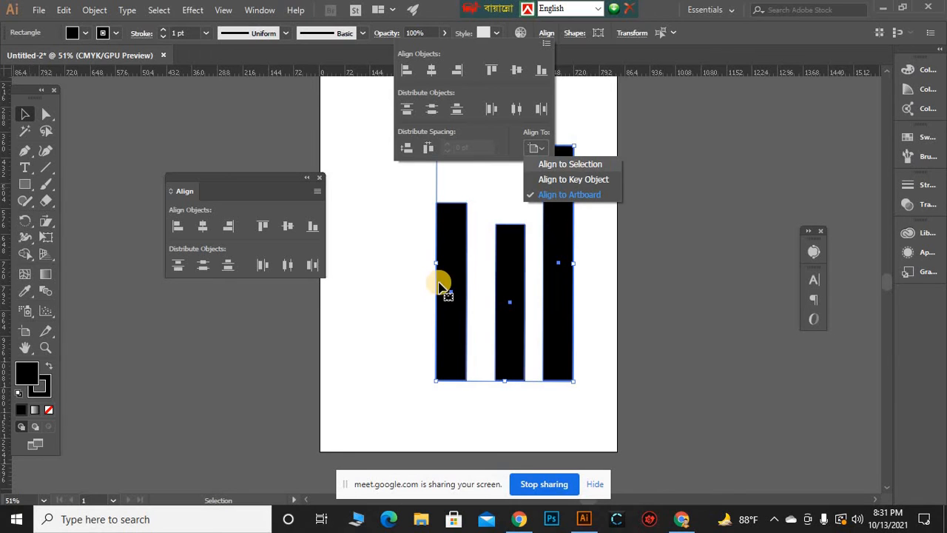
pyautogui.click(365, 274)
pyautogui.click(366, 274)
pyautogui.click(573, 309)
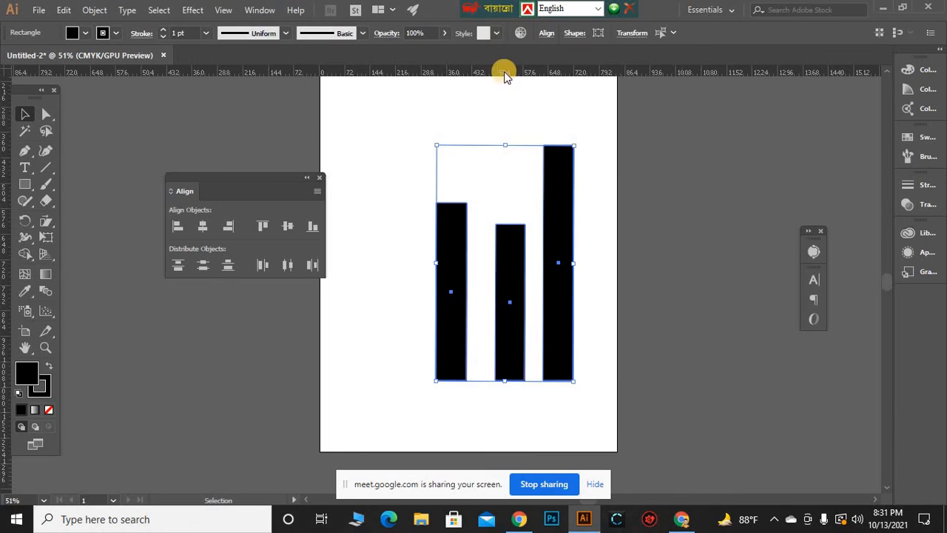
# Set the alignment reference for the selected bars to Align to Key Object
pyautogui.click(548, 33)
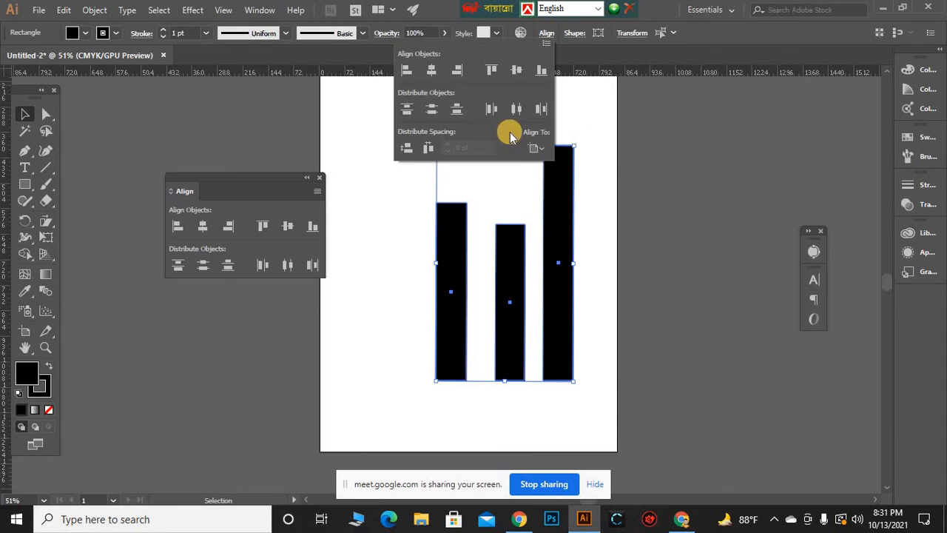
pyautogui.click(542, 150)
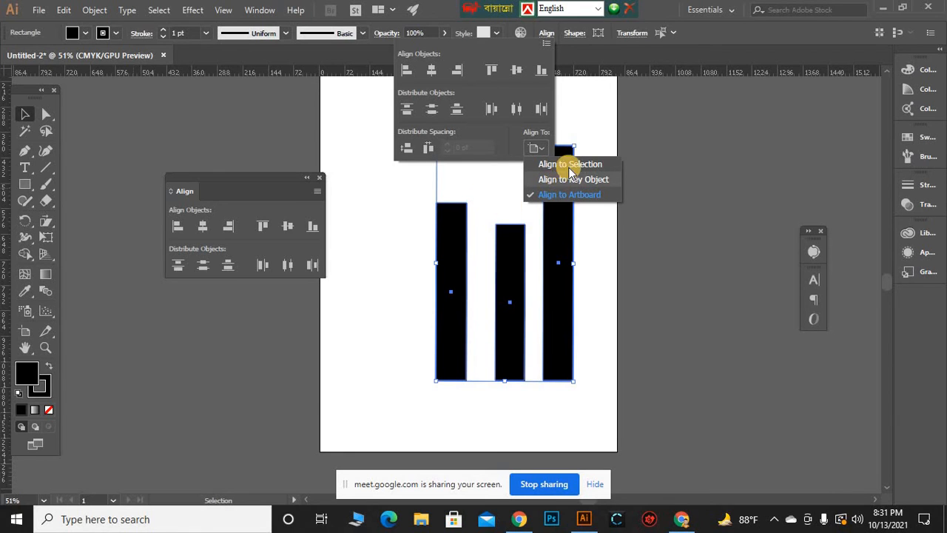
pyautogui.click(560, 180)
pyautogui.click(402, 313)
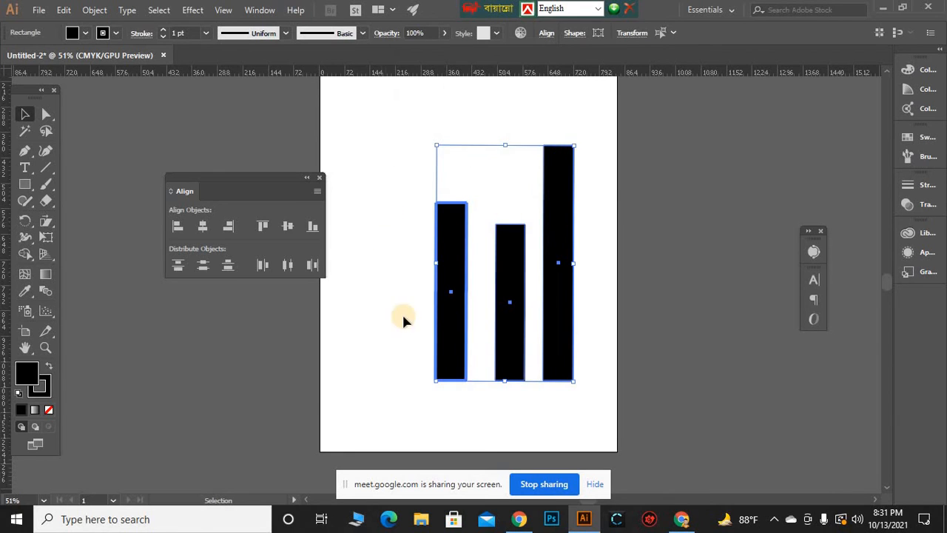
pyautogui.scroll(2, 408, 222)
pyautogui.scroll(-2, 413, 198)
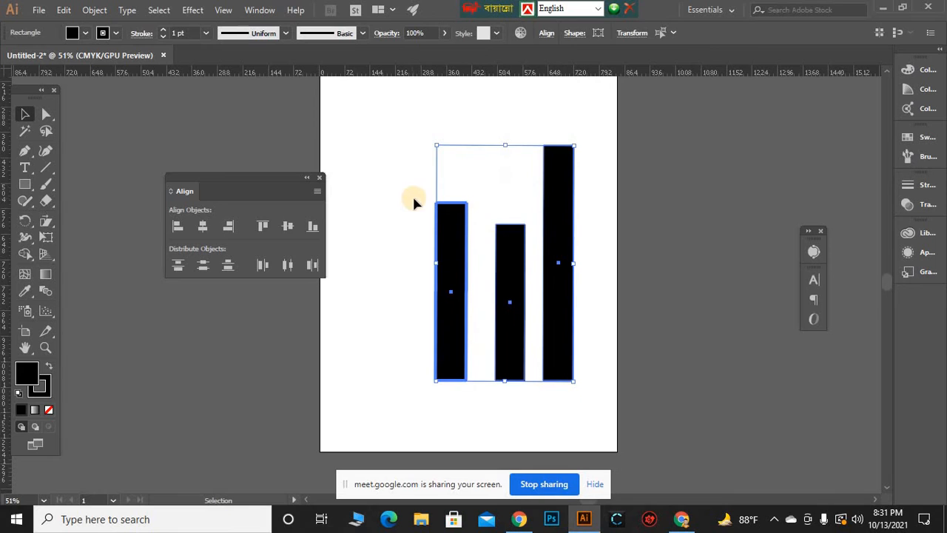
# Reselect all three bars and make the tallest bar the key object
pyautogui.click(511, 253)
pyautogui.click(514, 211)
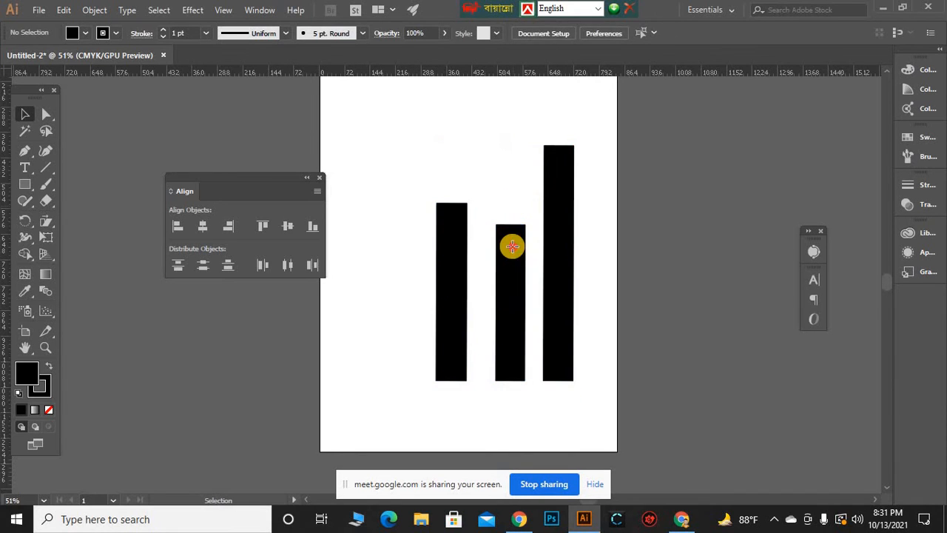
pyautogui.click(511, 244)
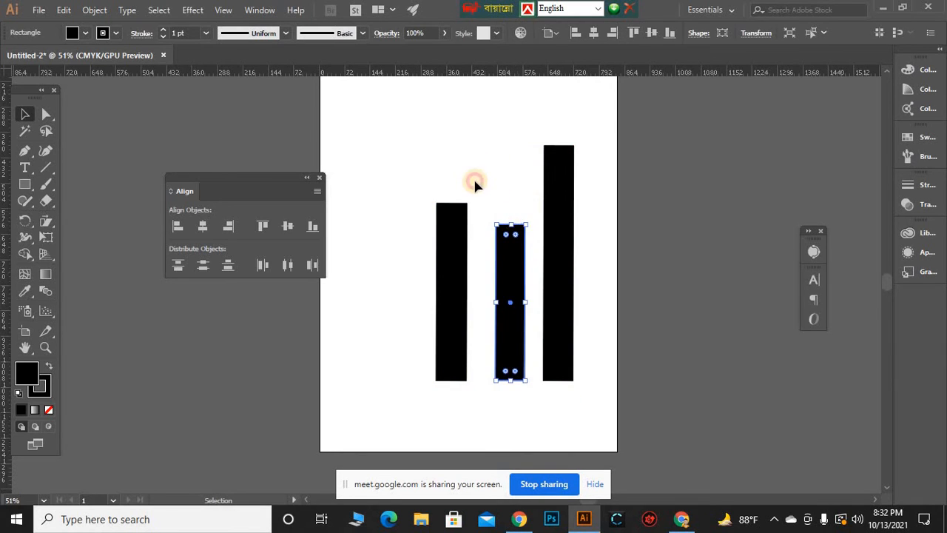
pyautogui.moveTo(370, 159); pyautogui.dragTo(661, 354)
pyautogui.click(519, 271)
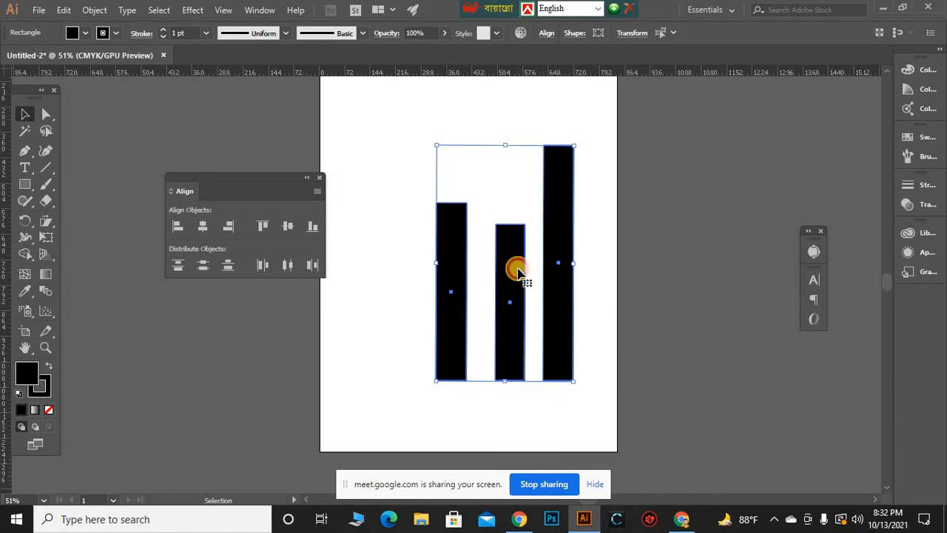
pyautogui.click(554, 235)
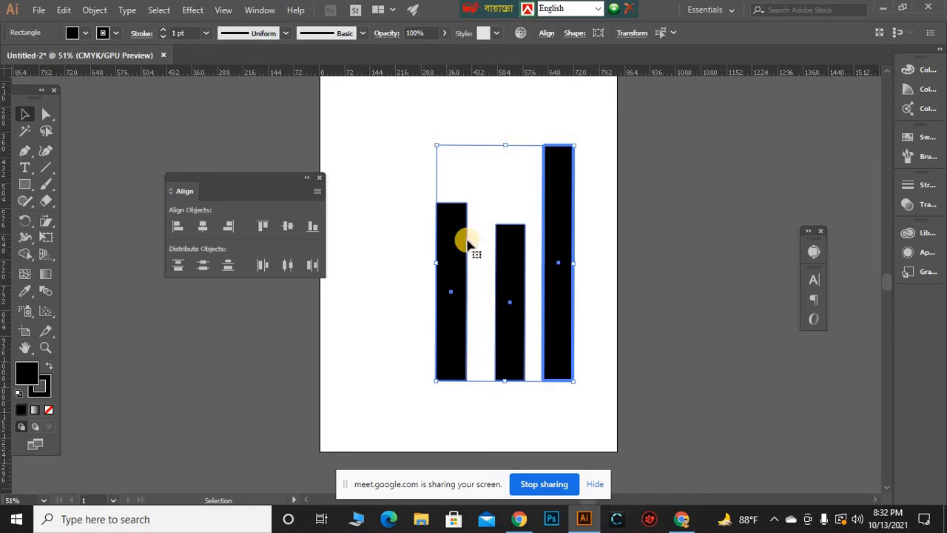
# Try centring the bars horizontally on the tallest key bar and undo the alignment
pyautogui.click(547, 35)
pyautogui.click(432, 69)
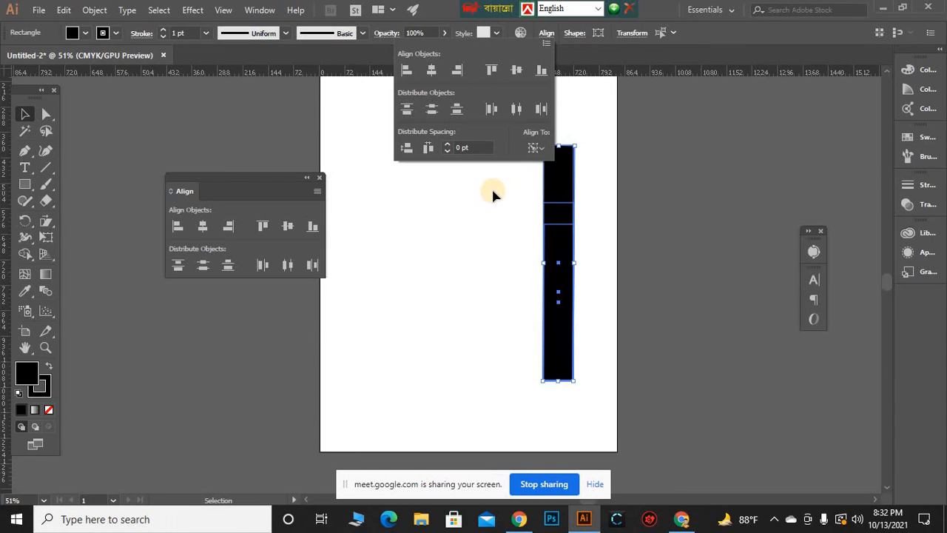
pyautogui.press('a')
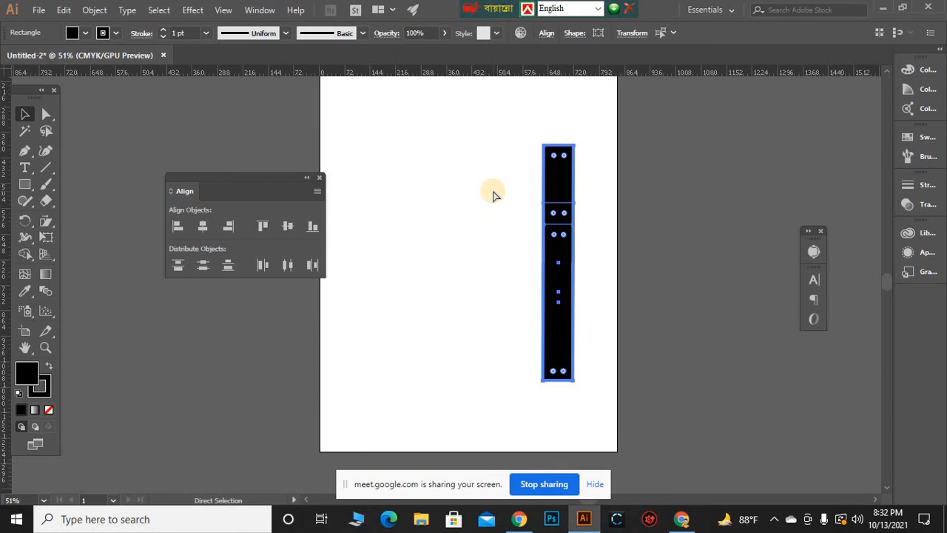
pyautogui.hotkey('ctrl', 'z')
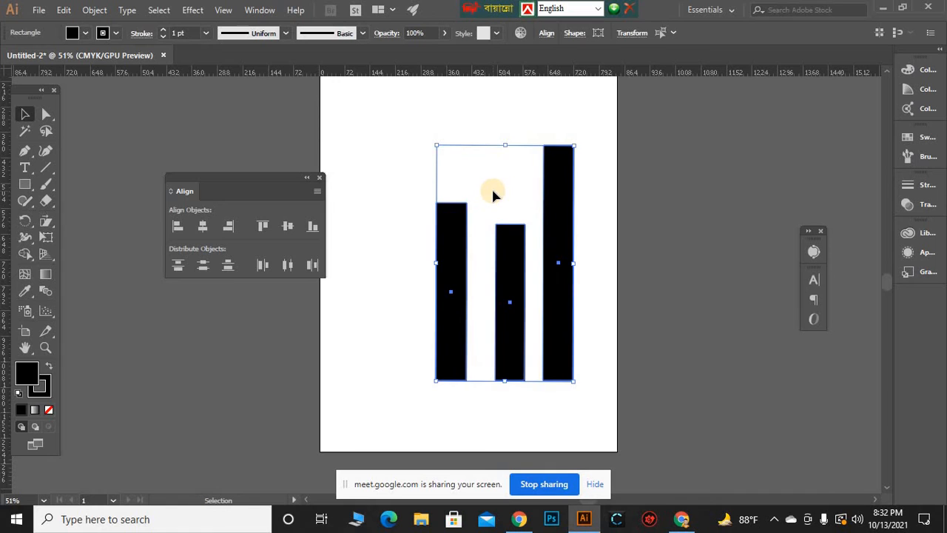
# Make the middle bar the key object, try centring the others horizontally on it, and undo the alignment
pyautogui.click(515, 240)
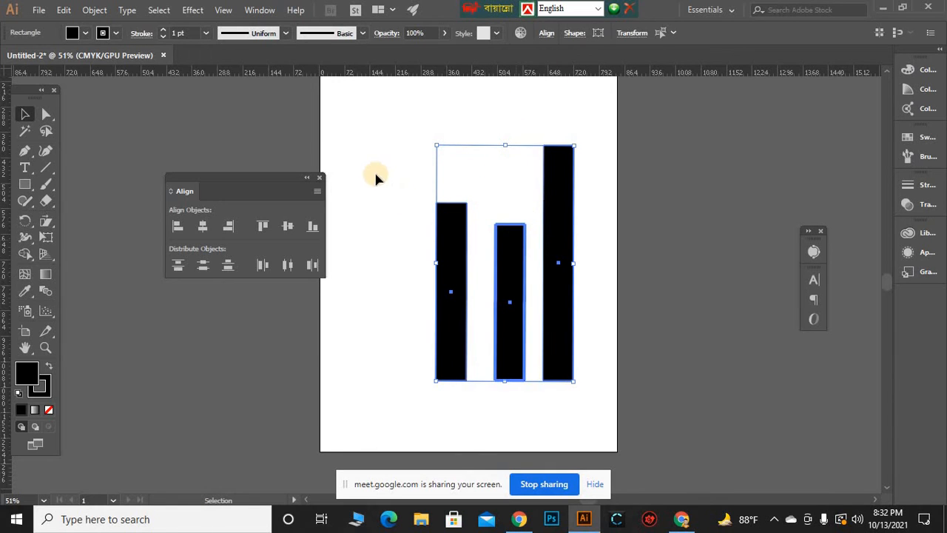
pyautogui.click(206, 226)
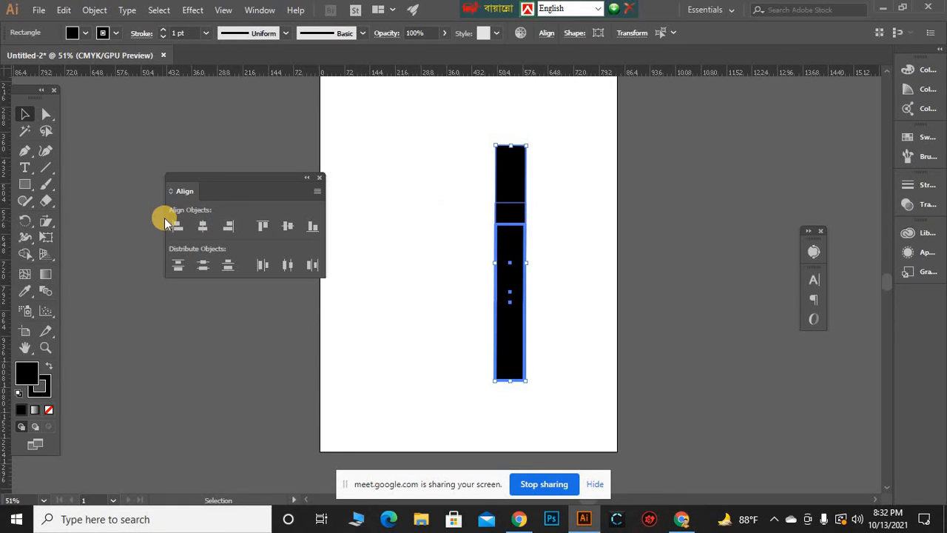
pyautogui.hotkey('ctrl', 'z')
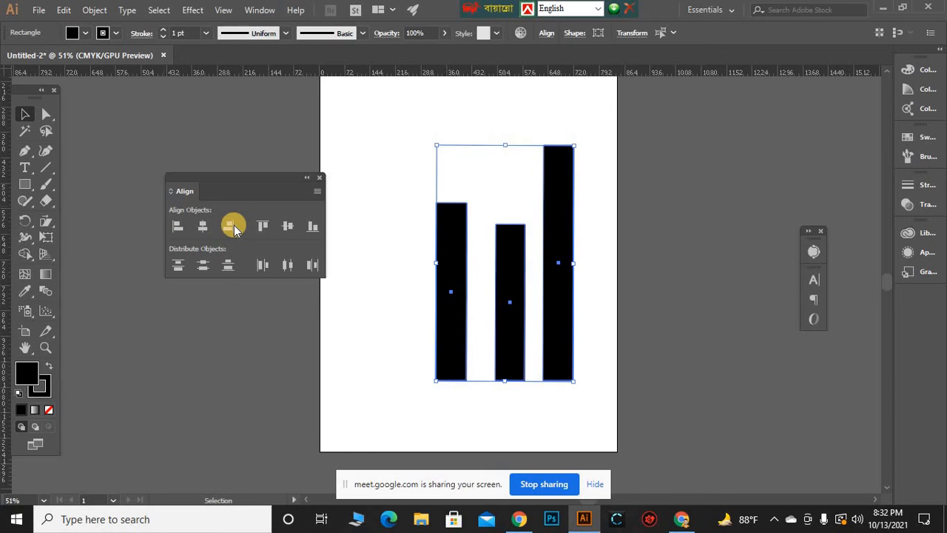
# Try aligning the bars horizontally to the artboard's right and left edges, and undo the alignments
pyautogui.click(233, 224)
pyautogui.click(176, 226)
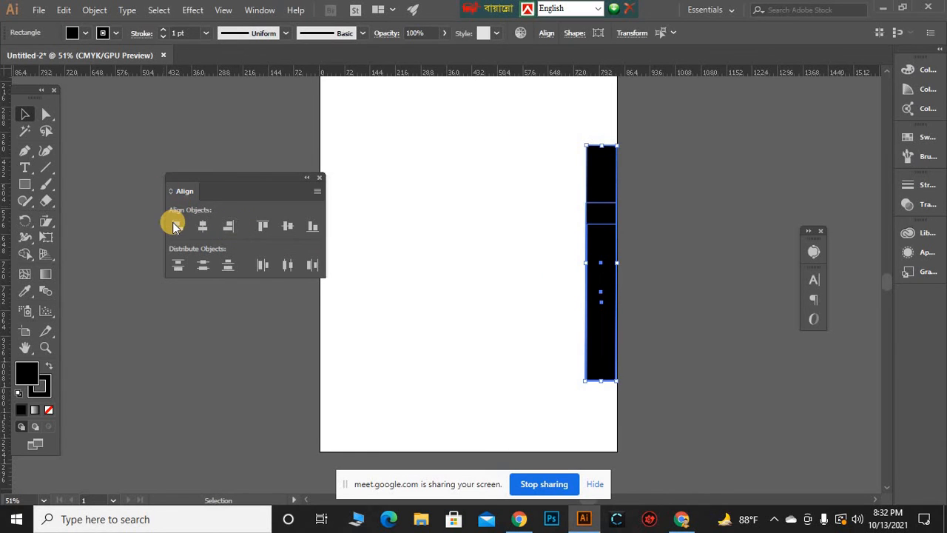
pyautogui.hotkey('ctrl', 'z')
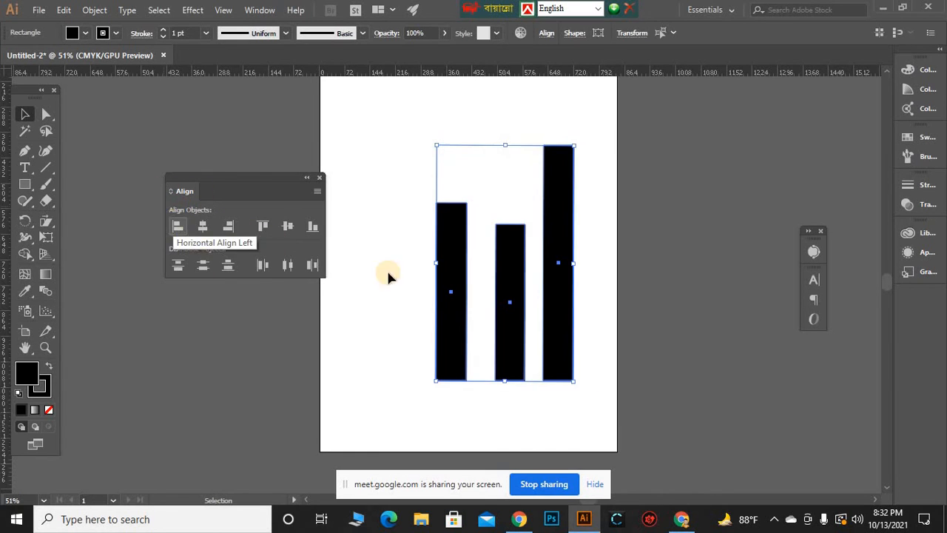
# Make the middle bar the key object and align the other bars' right edges to it
pyautogui.click(503, 293)
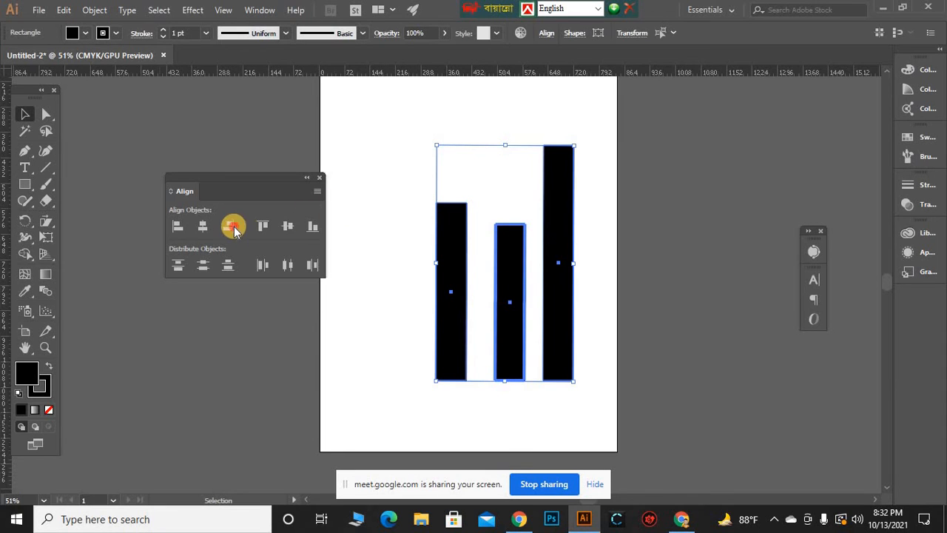
pyautogui.click(231, 226)
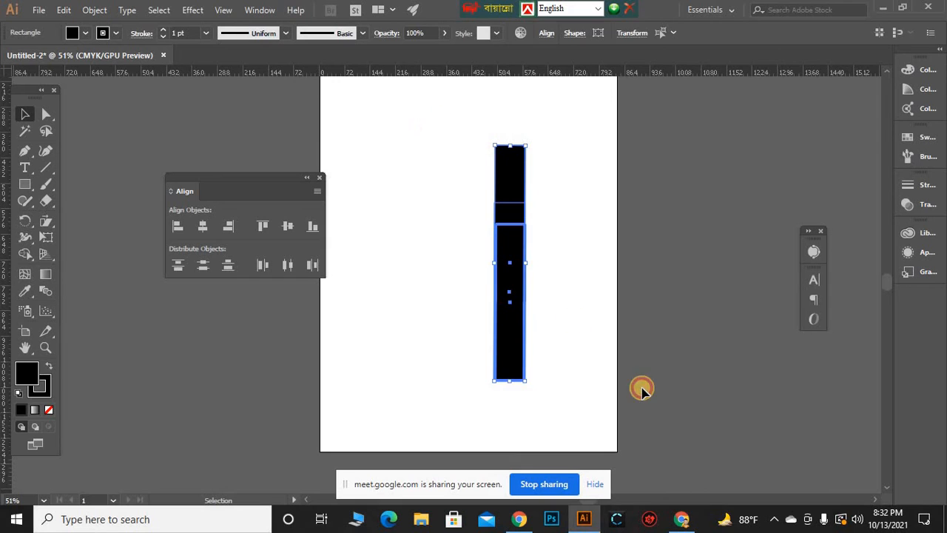
# Reselect the stacked bars and set their alignment reference to Align to Artboard
pyautogui.moveTo(432, 119); pyautogui.dragTo(642, 388)
pyautogui.click(545, 34)
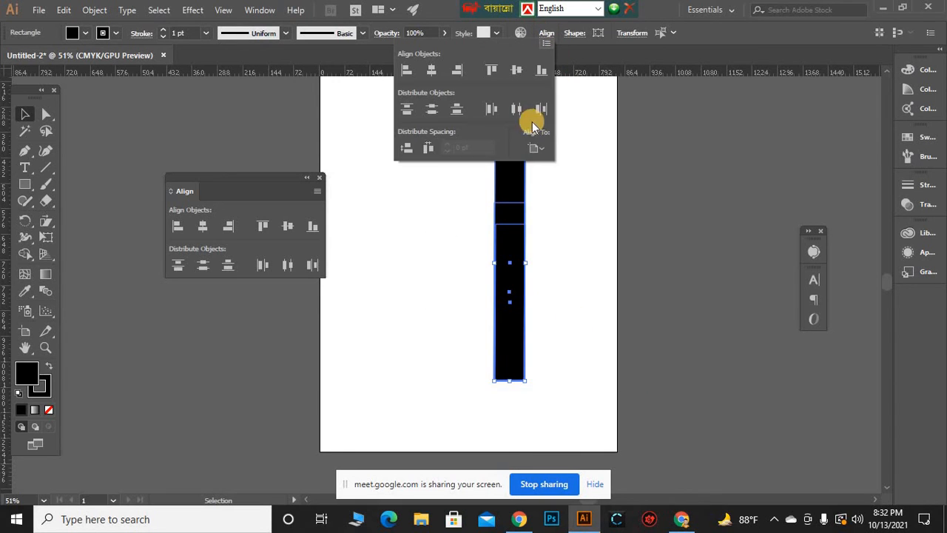
pyautogui.click(538, 148)
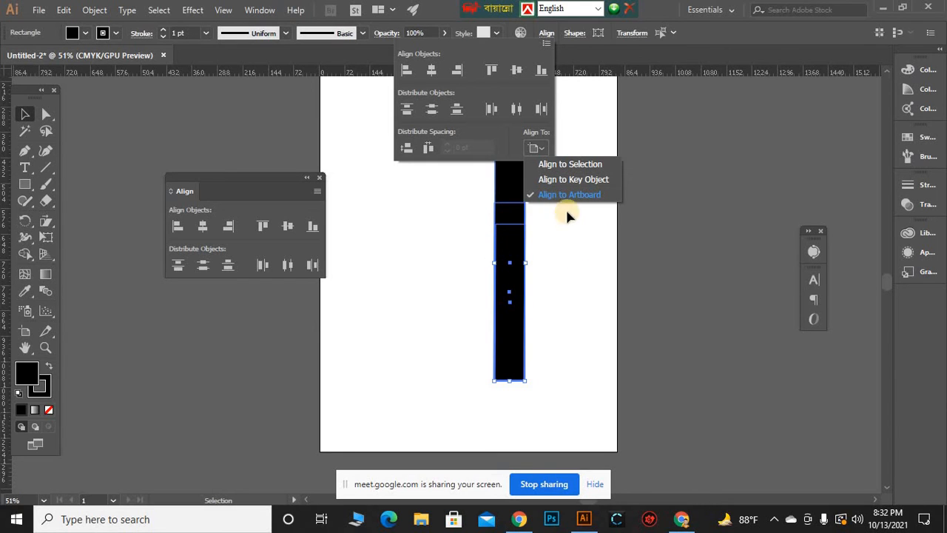
pyautogui.click(561, 197)
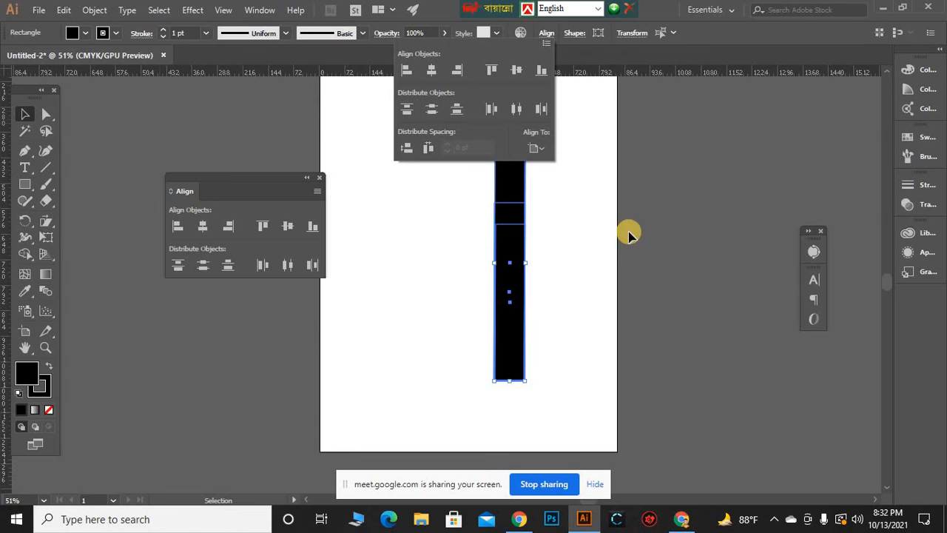
# Close the Align To options and delete the stacked bars from the artboard
pyautogui.click(536, 150)
pyautogui.click(588, 259)
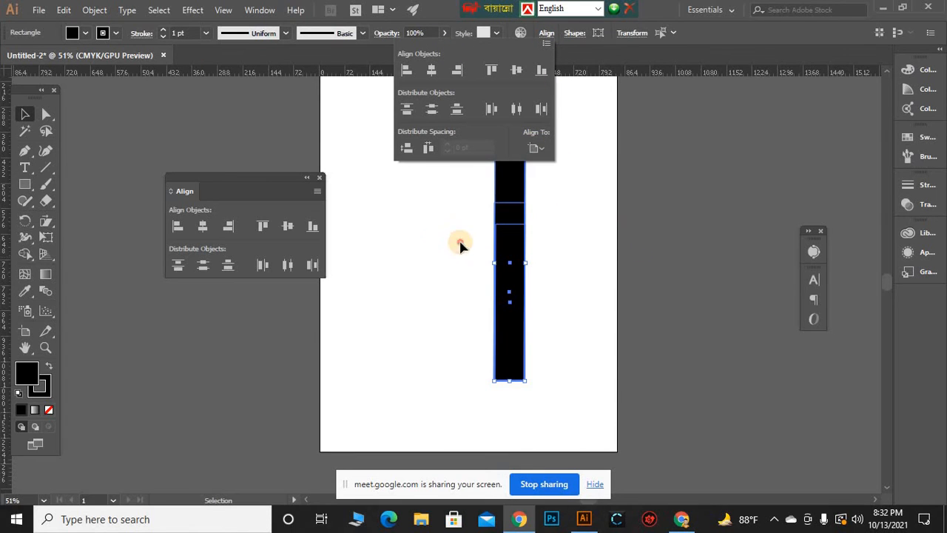
pyautogui.click(636, 341)
pyautogui.press('Delete')
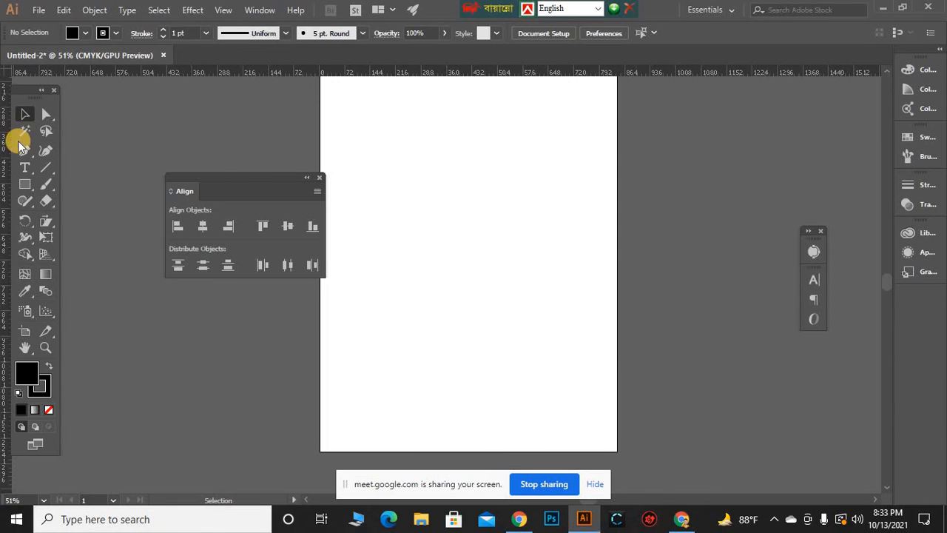
# Draw a tall black rectangle near the middle of the empty artboard with the Rectangle tool
pyautogui.click(24, 184)
pyautogui.moveTo(392, 177)
pyautogui.mouseDown()
pyautogui.moveTo(582, 390)
pyautogui.moveTo(524, 338)
pyautogui.mouseUp()
pyautogui.scroll(2, 634, 229)
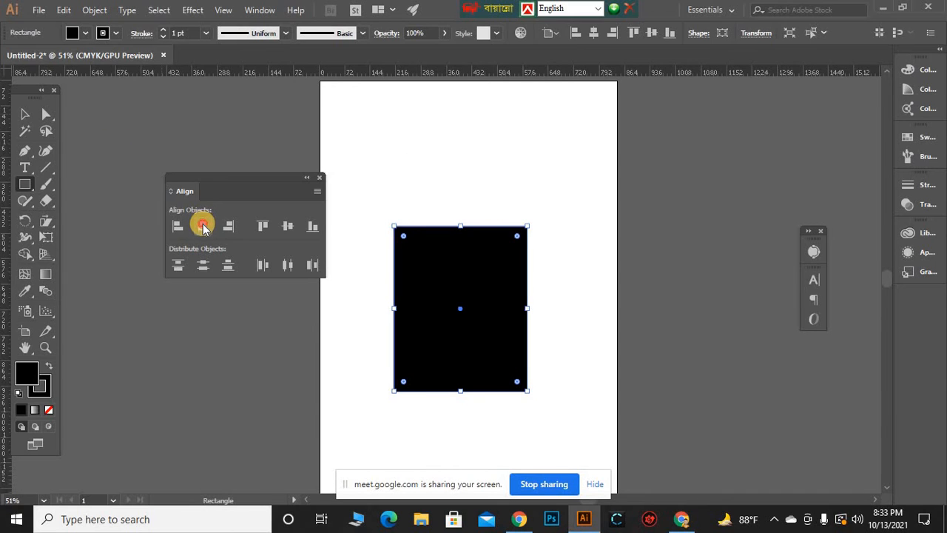
# Center the black rectangle horizontally and vertically on the artboard, and deselect it with the whole artboard in view
pyautogui.click(204, 228)
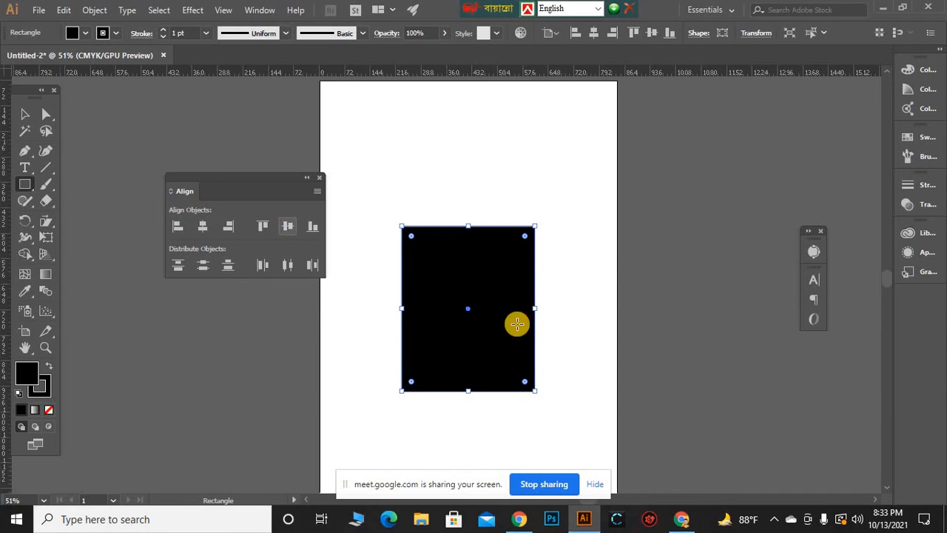
pyautogui.scroll(-2, 554, 292)
pyautogui.hotkey('ctrl', '0')
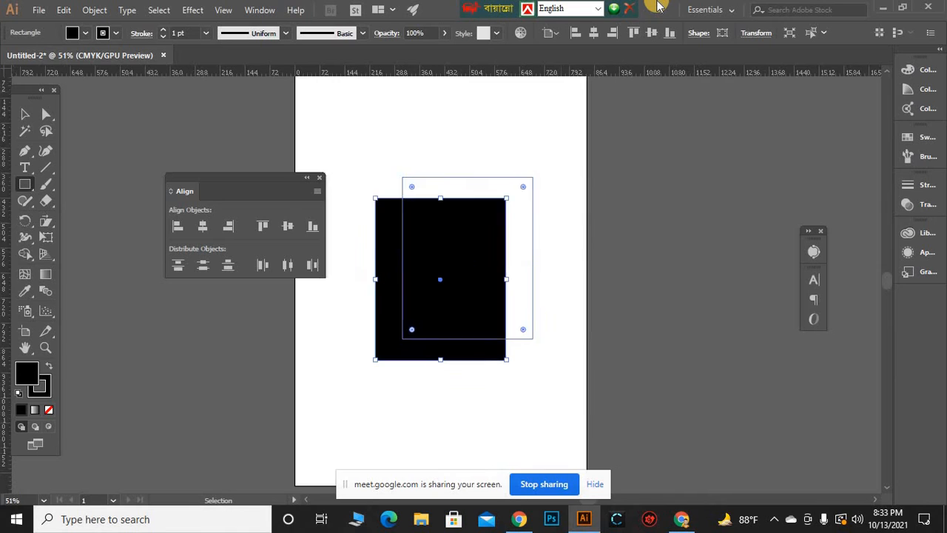
pyautogui.hotkey('ctrl', '-')
pyautogui.click(25, 114)
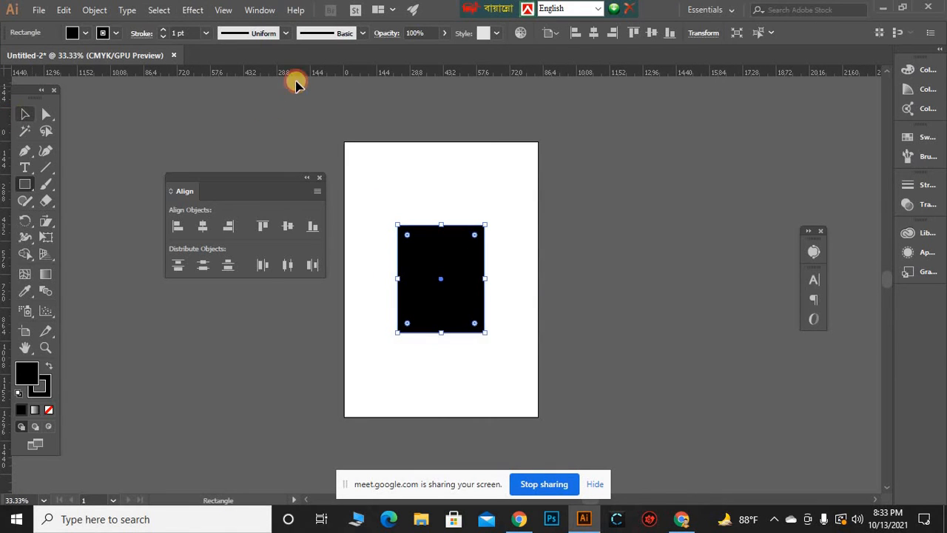
pyautogui.click(565, 315)
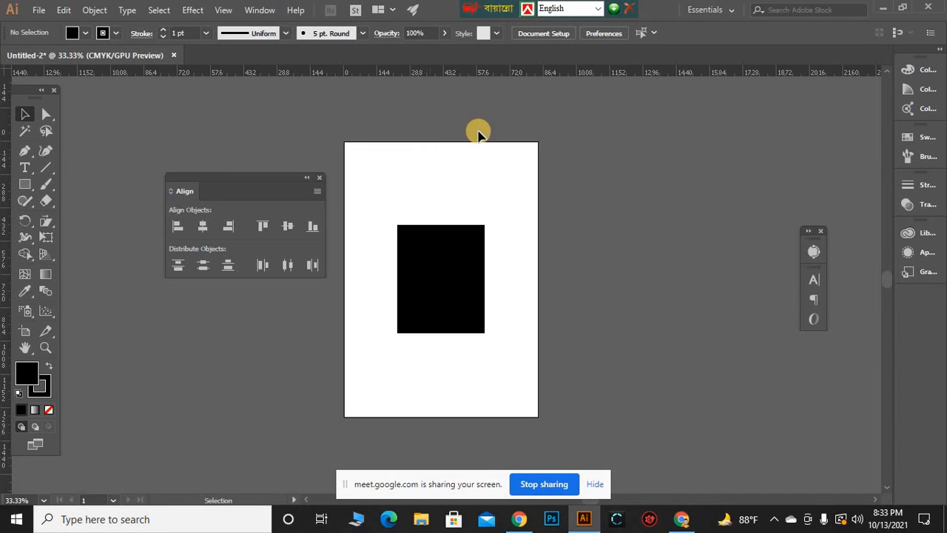
# Select the black rectangle, open its fill color for editing, try a dark red, and shift the hue to the green 19DD84
pyautogui.click(439, 275)
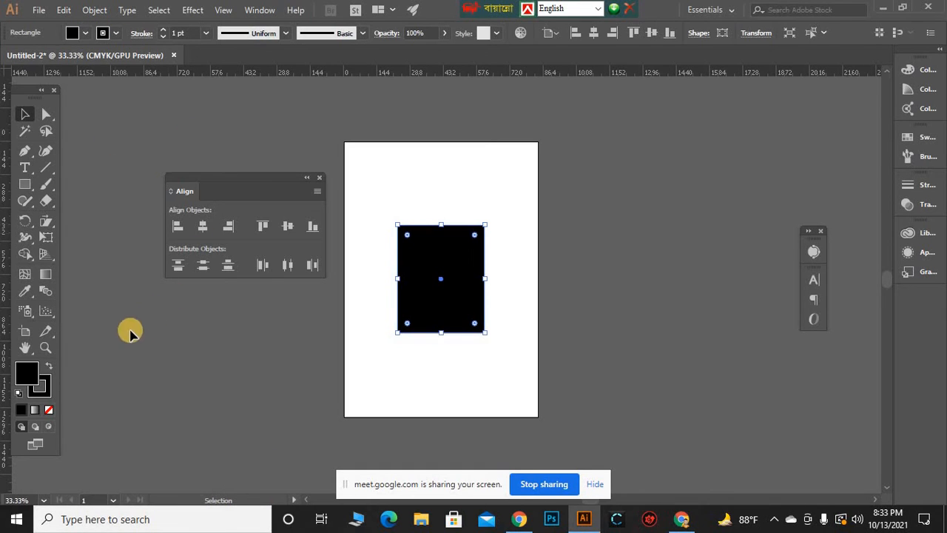
pyautogui.doubleClick(26, 376)
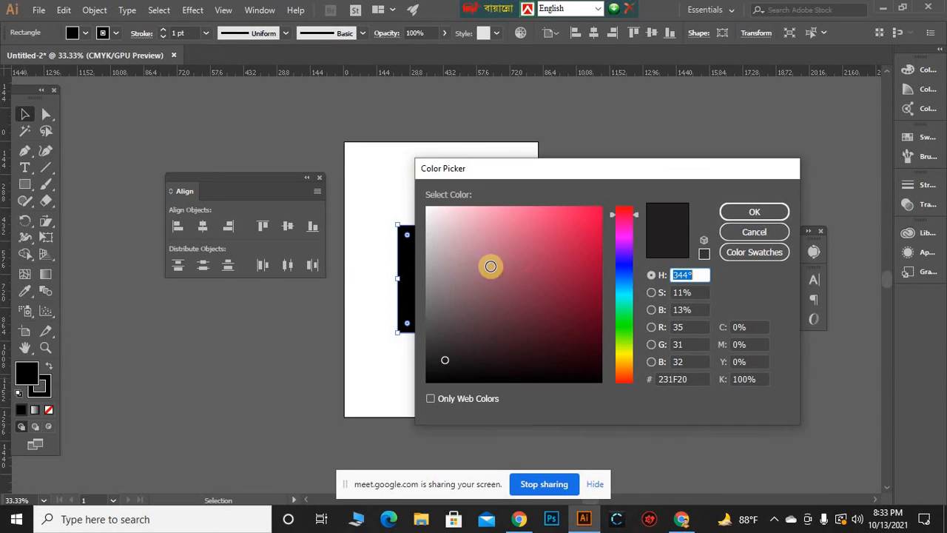
pyautogui.click(535, 224)
pyautogui.click(566, 313)
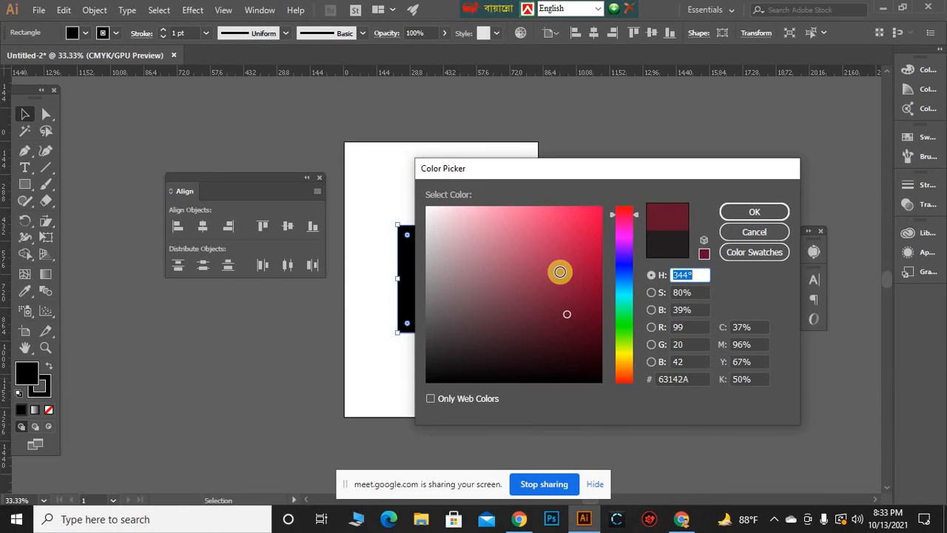
pyautogui.click(582, 229)
pyautogui.moveTo(618, 329); pyautogui.dragTo(617, 308)
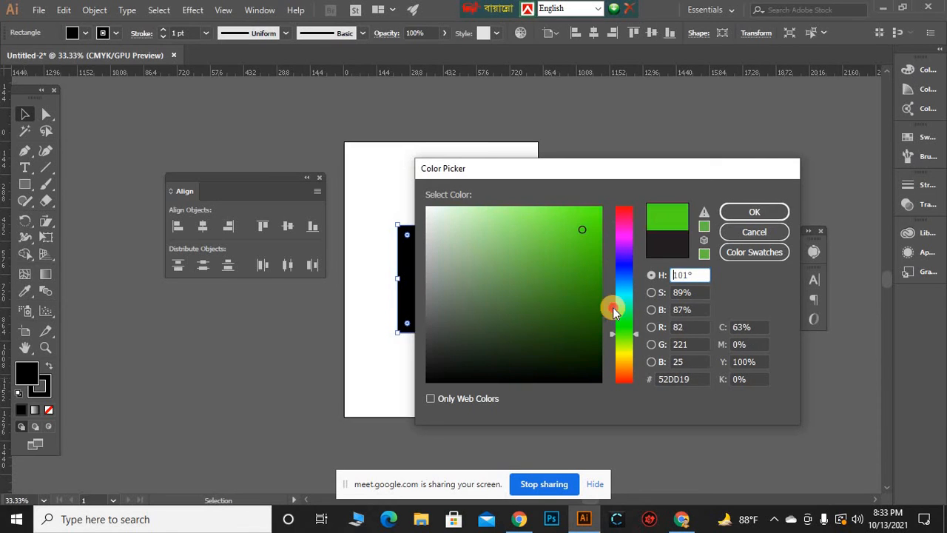
# Base the color picker's spectrum on saturation, brightness, red, green and blue in turn, ending with blue
pyautogui.click(652, 292)
pyautogui.click(650, 310)
pyautogui.click(651, 327)
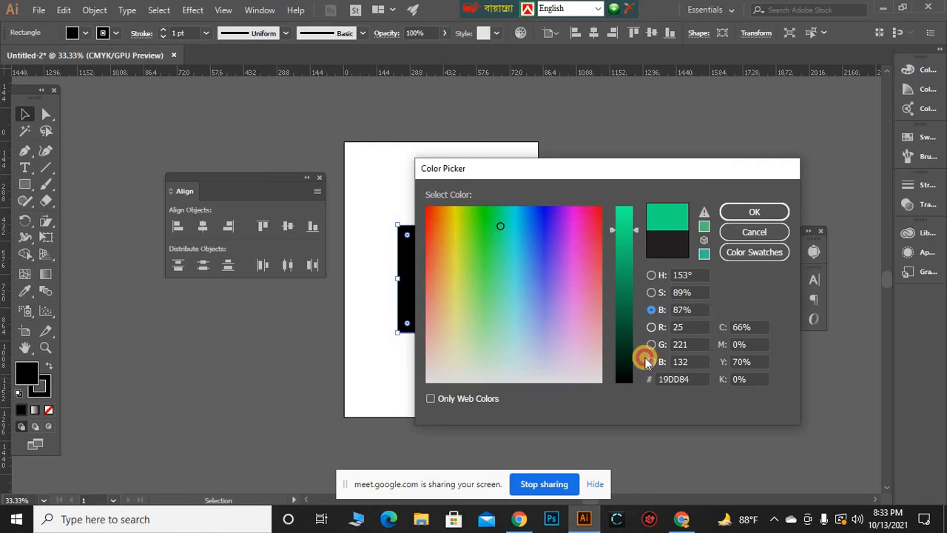
pyautogui.click(652, 344)
pyautogui.click(651, 362)
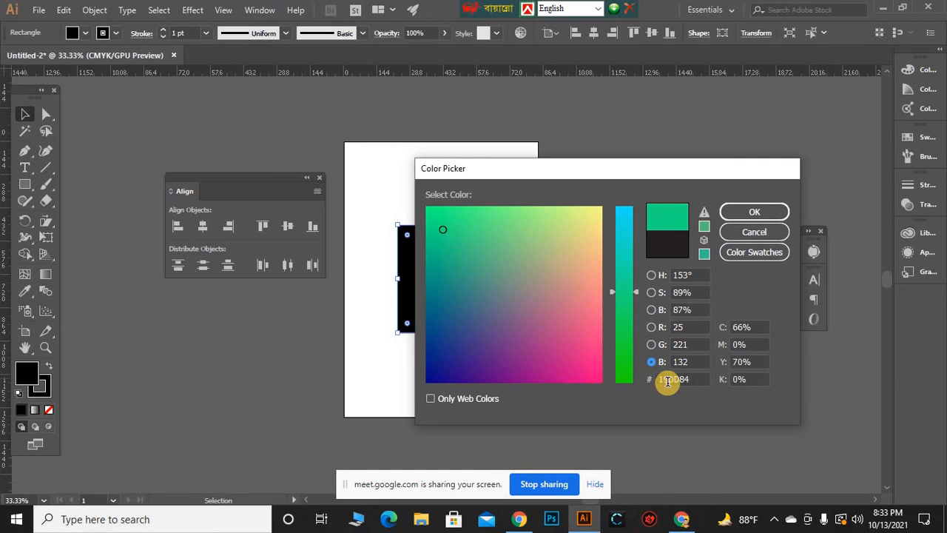
# Limit the color picker to web colors, try several shades, and fill the rectangle with the yellow-green 99CC00
pyautogui.click(431, 398)
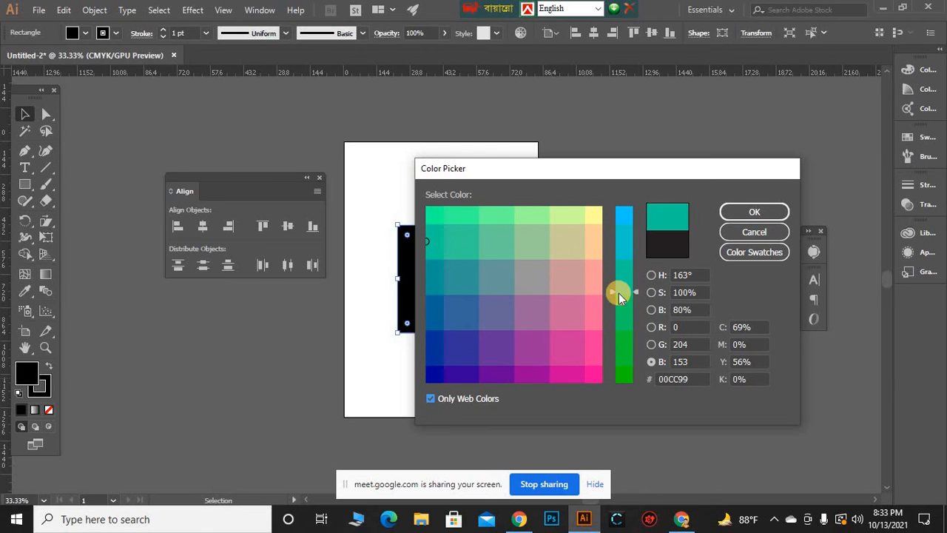
pyautogui.moveTo(596, 358); pyautogui.dragTo(603, 376)
pyautogui.moveTo(627, 210); pyautogui.dragTo(568, 381)
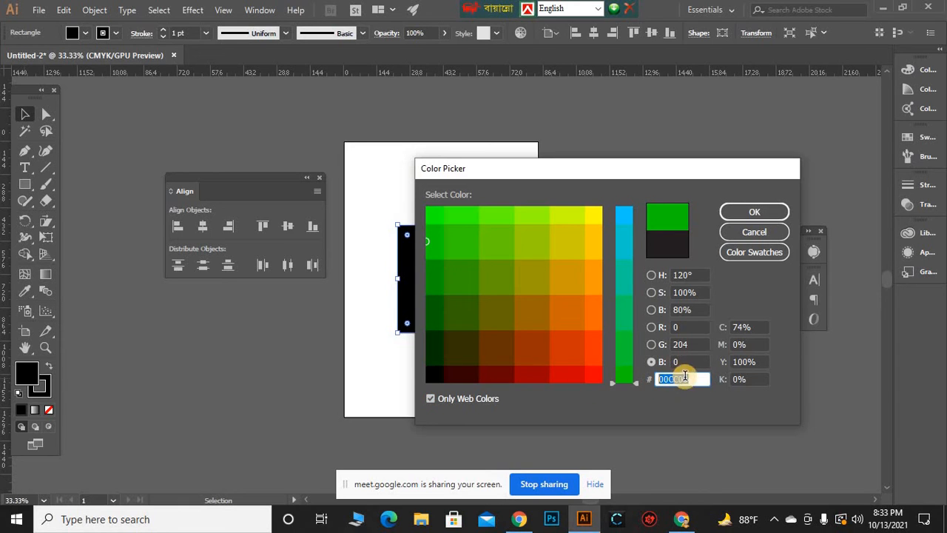
pyautogui.click(531, 344)
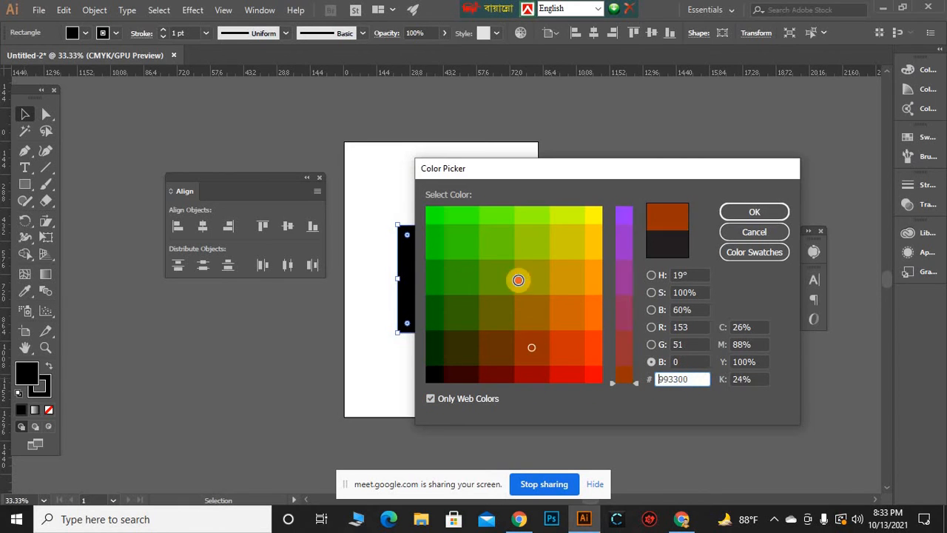
pyautogui.click(540, 276)
pyautogui.moveTo(540, 275); pyautogui.dragTo(528, 257)
pyautogui.moveTo(700, 381); pyautogui.dragTo(616, 374)
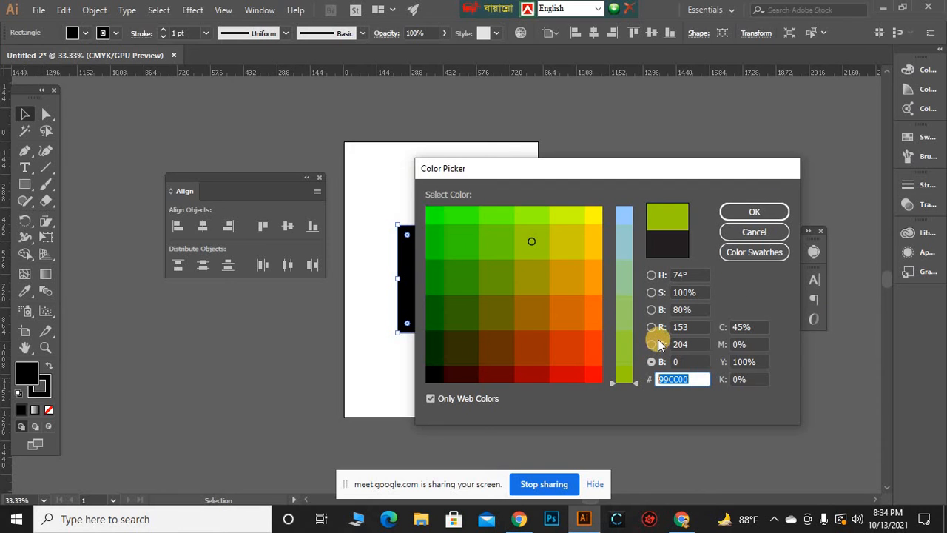
pyautogui.click(722, 213)
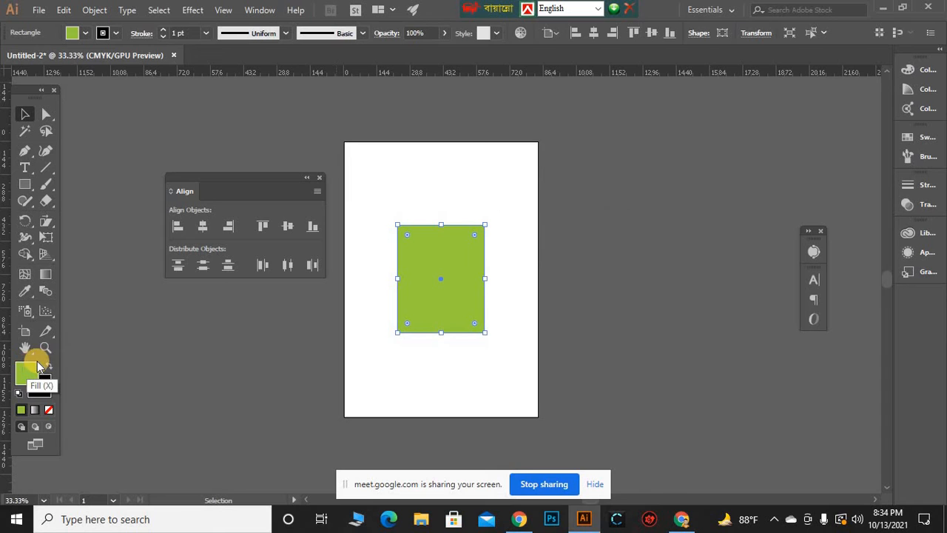
# View the swatches available for the rectangle's fill and for its stroke
pyautogui.click(87, 35)
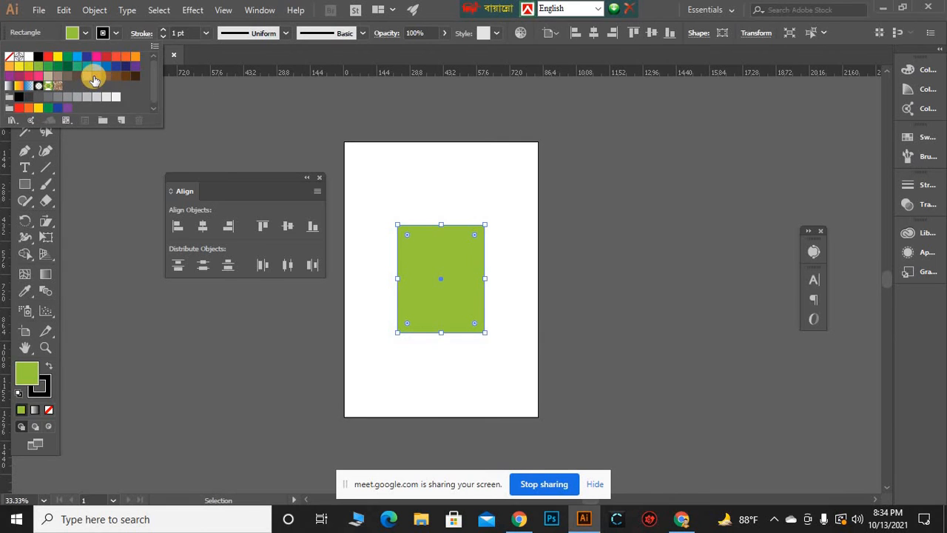
pyautogui.click(116, 34)
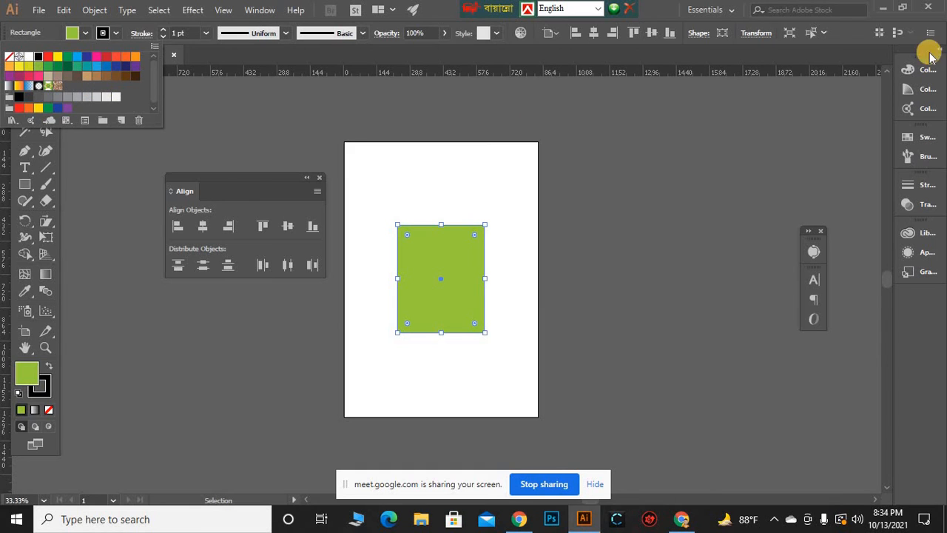
pyautogui.moveTo(925, 54); pyautogui.dragTo(795, 65)
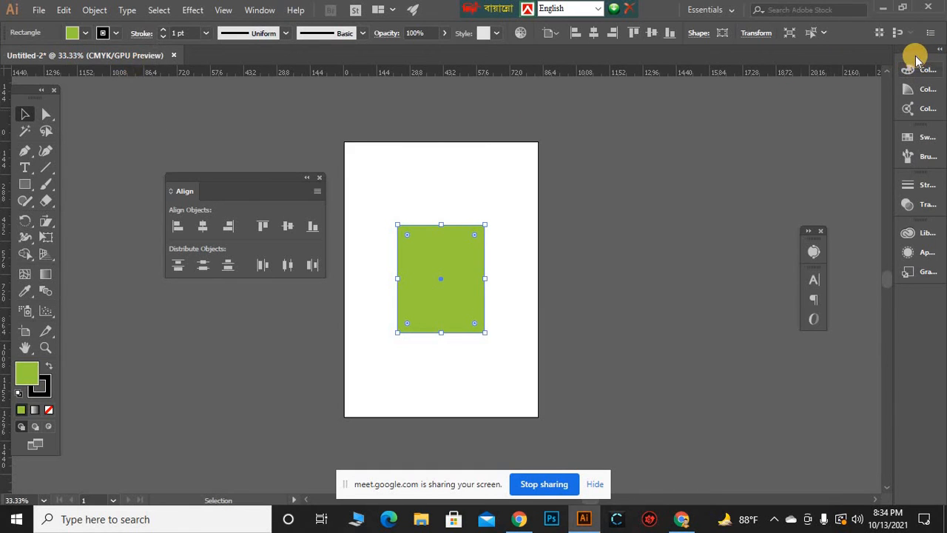
# Undock the collapsed panel group onto the canvas and look through its Color and Color Guide panels
pyautogui.moveTo(915, 50); pyautogui.dragTo(781, 68)
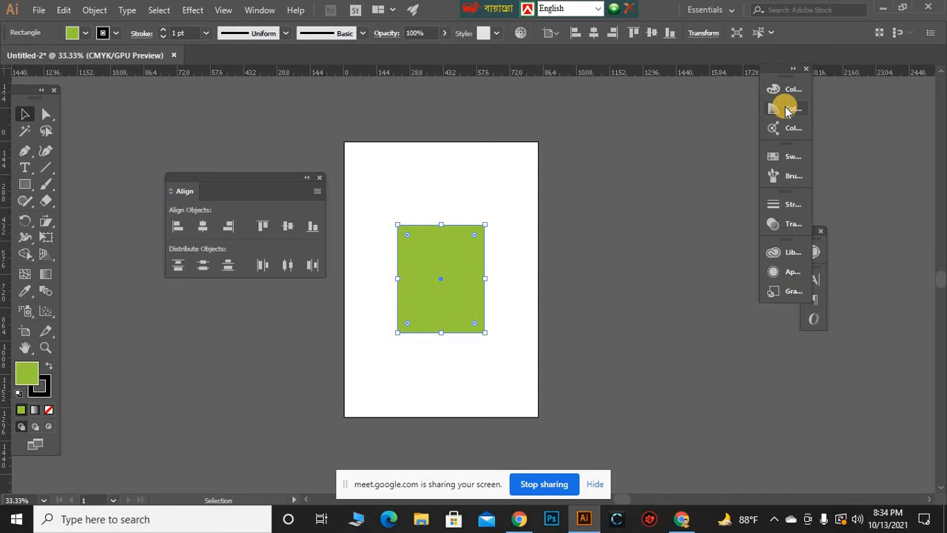
pyautogui.click(786, 110)
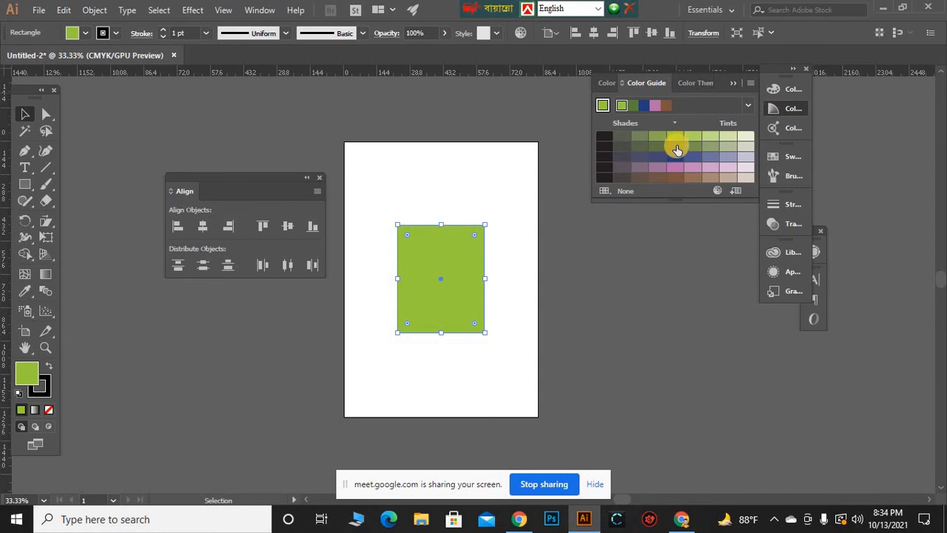
pyautogui.click(608, 83)
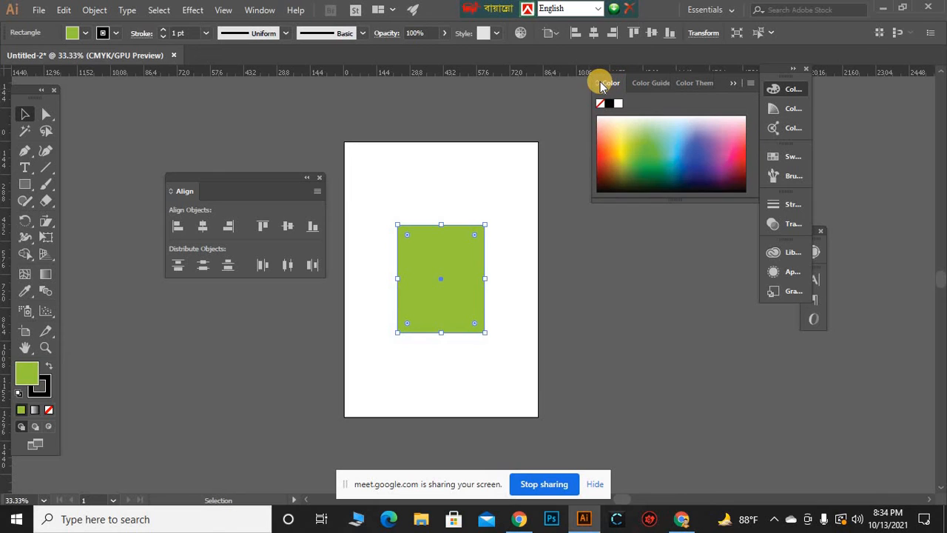
pyautogui.click(661, 83)
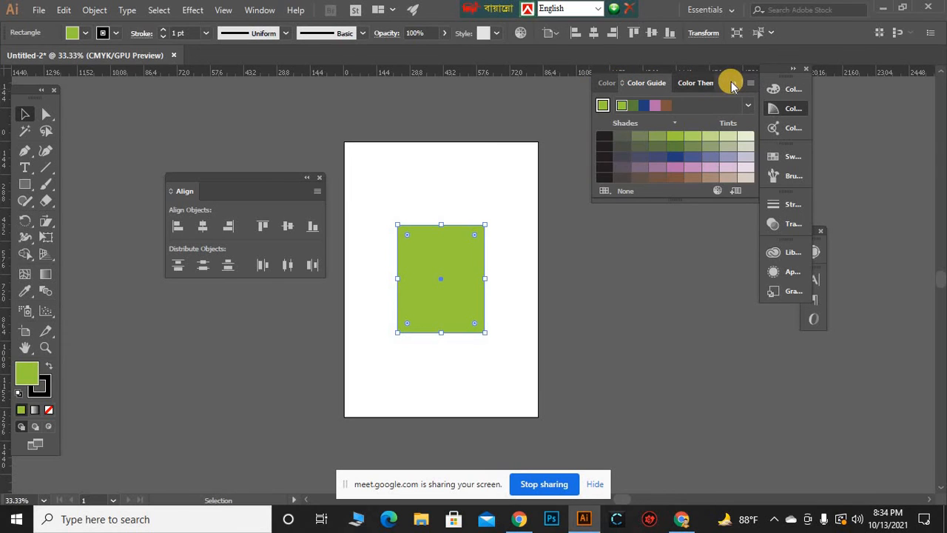
pyautogui.click(739, 83)
pyautogui.click(781, 90)
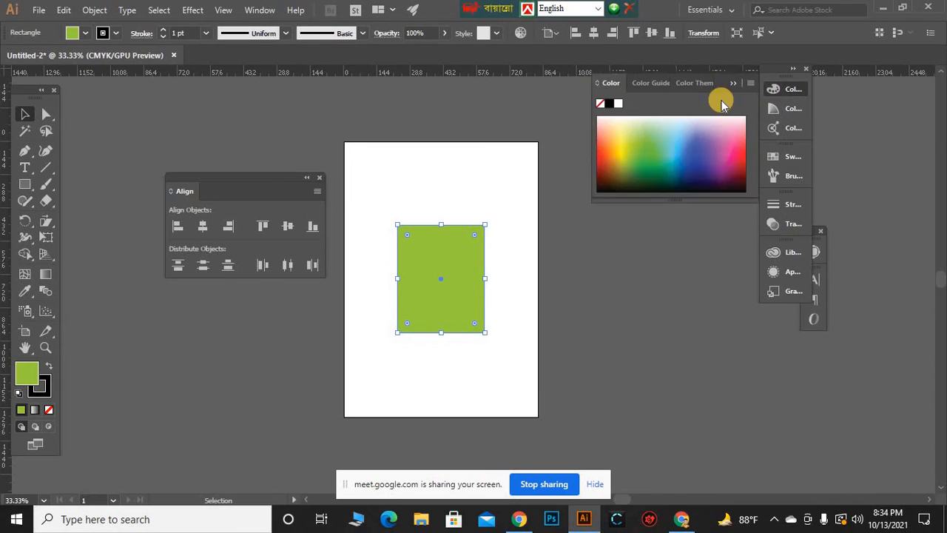
pyautogui.click(640, 83)
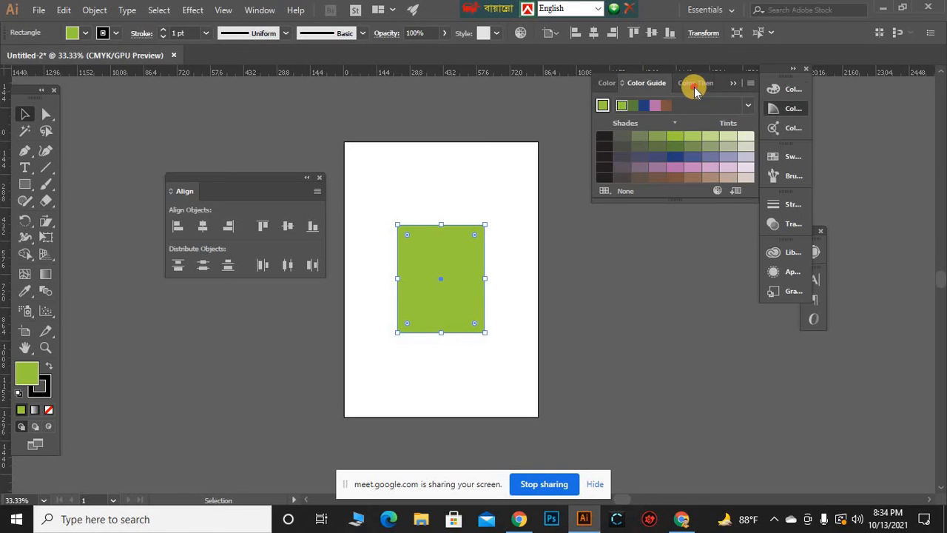
# Look through the Swatches and Brushes panels of the floating group and close the whole group
pyautogui.click(772, 128)
pyautogui.click(794, 158)
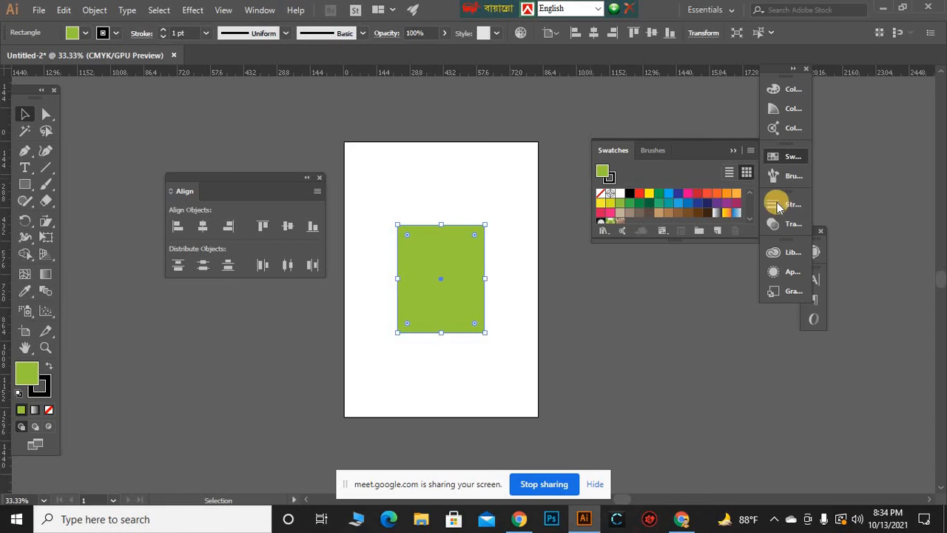
pyautogui.click(788, 176)
pyautogui.click(793, 157)
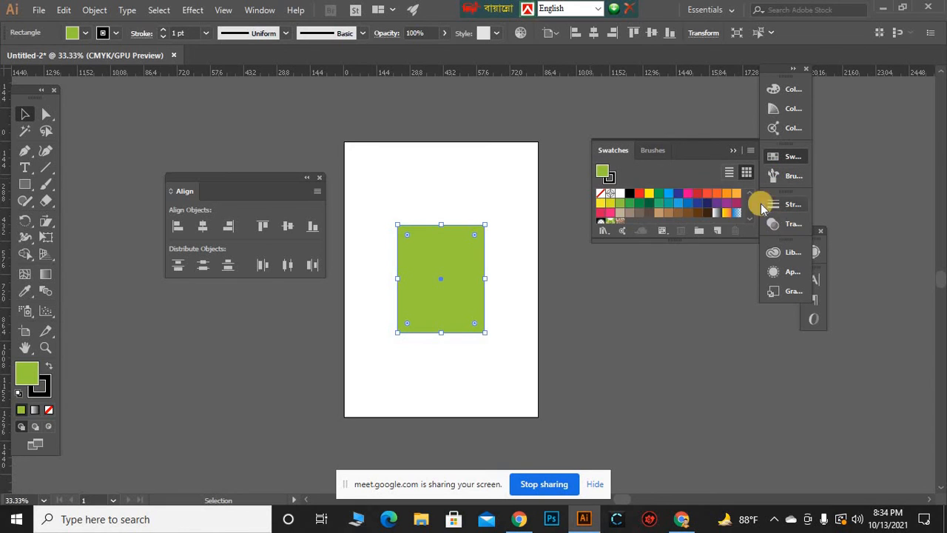
pyautogui.click(806, 72)
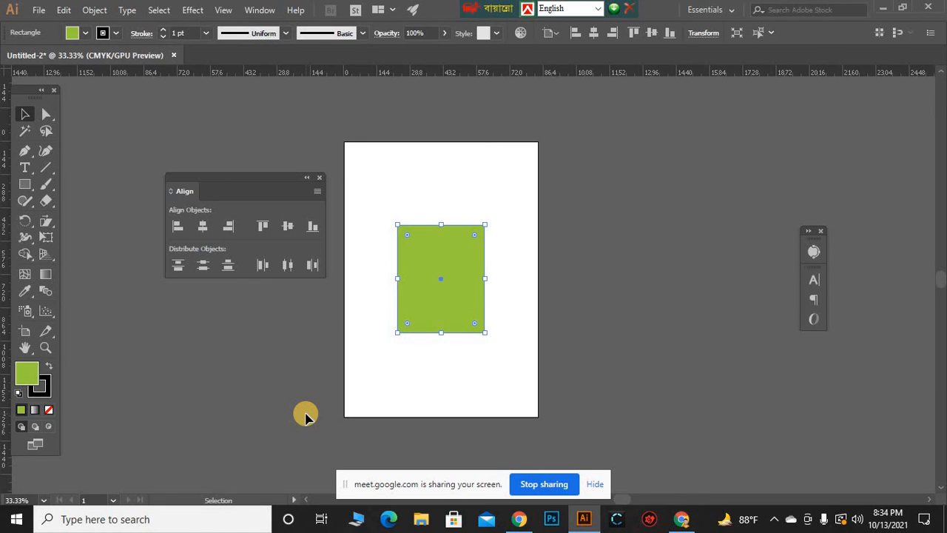
# Look at the green rectangle's fill swatches and its opacity slider without choosing a new value
pyautogui.click(84, 33)
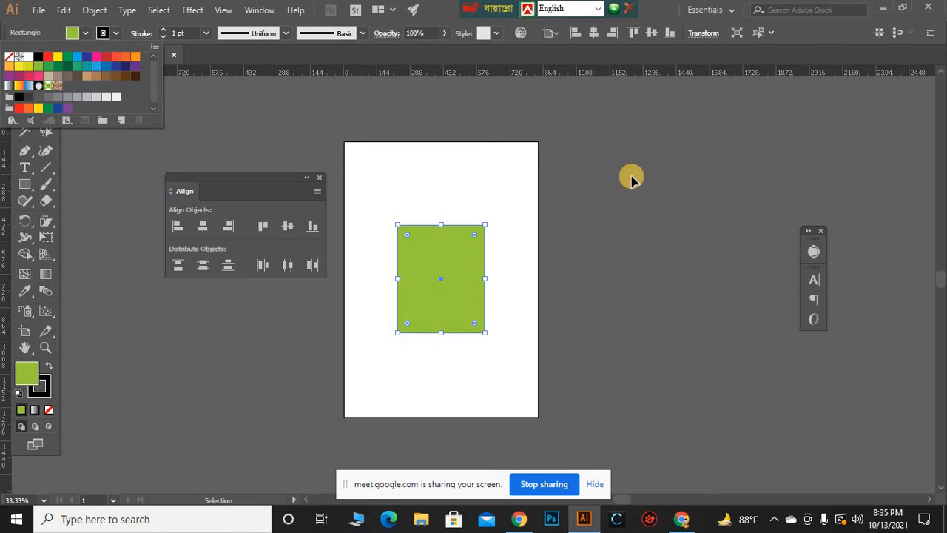
pyautogui.click(635, 171)
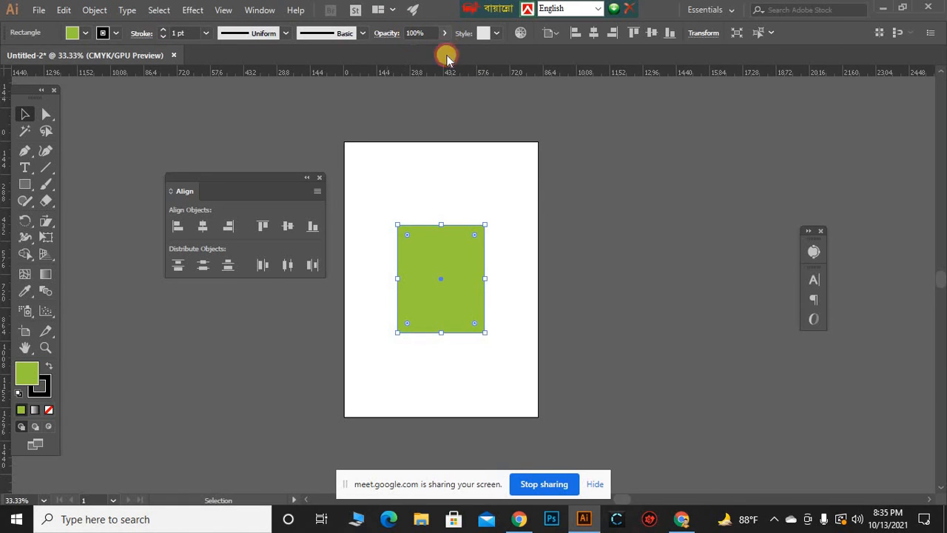
pyautogui.click(444, 33)
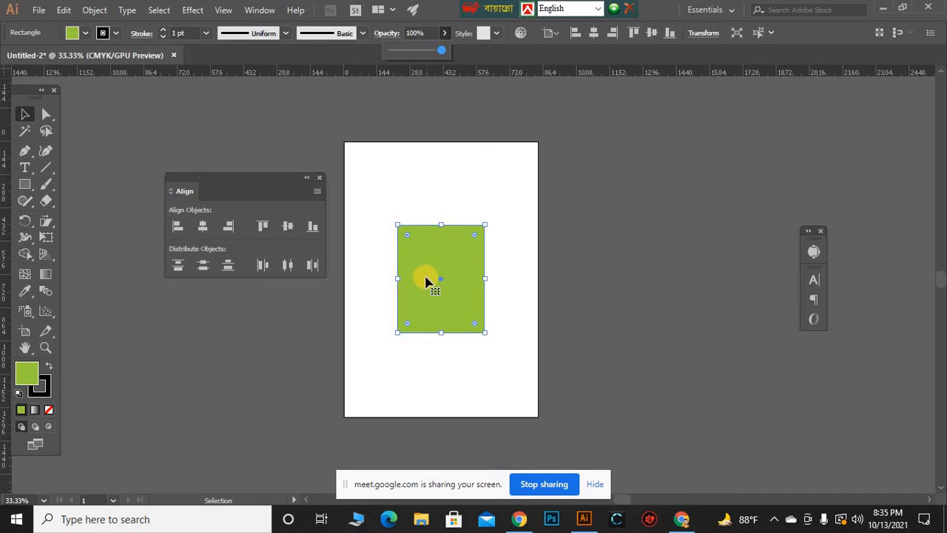
pyautogui.click(417, 238)
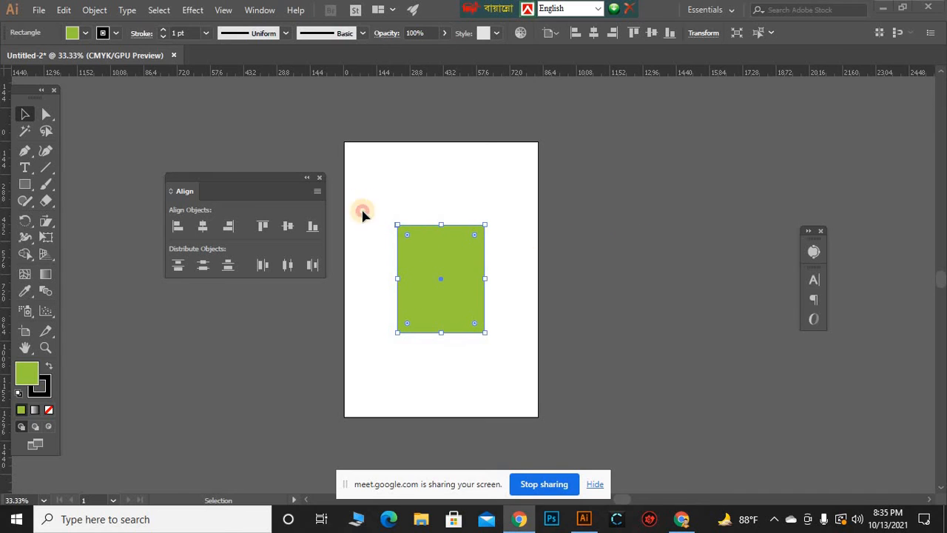
# Move the green rectangle off the artboard to the empty area on its right and show its opacity slider
pyautogui.moveTo(483, 278); pyautogui.dragTo(670, 269)
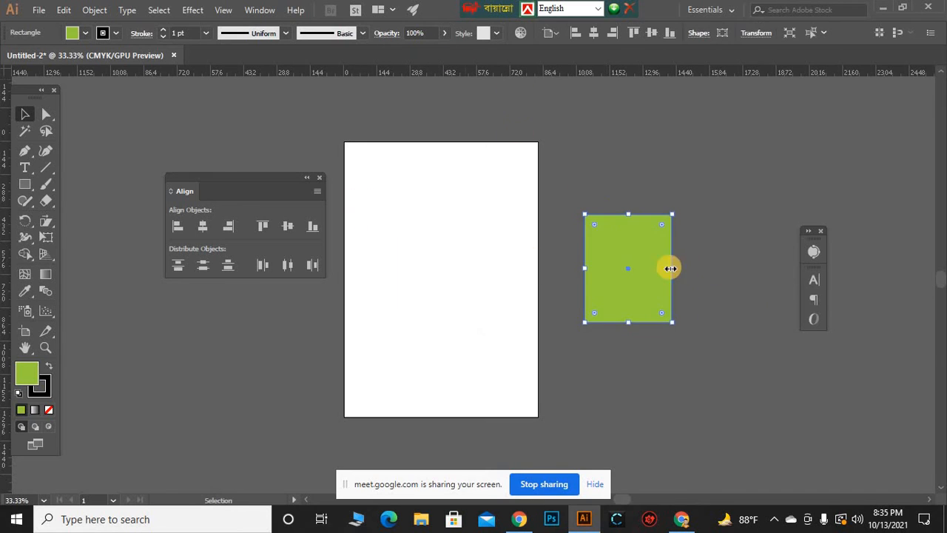
pyautogui.click(444, 34)
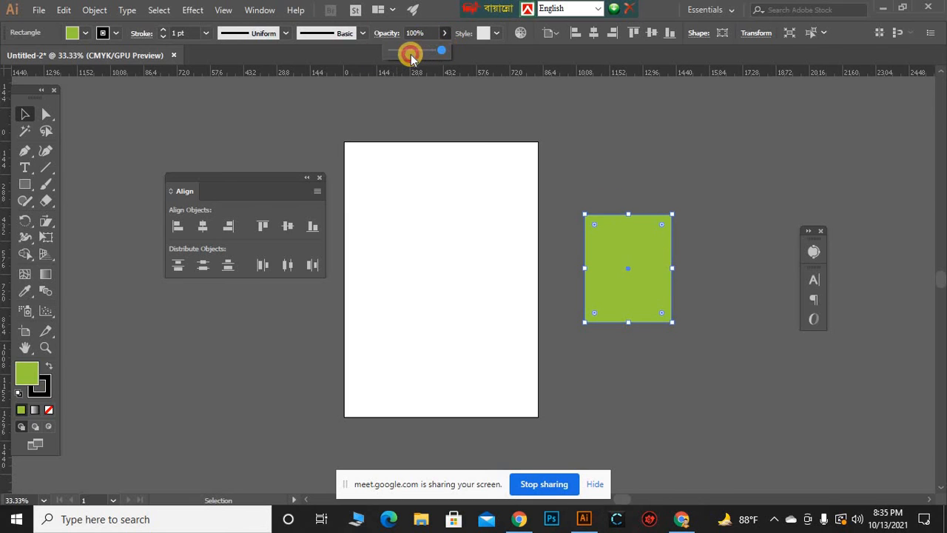
pyautogui.moveTo(410, 56); pyautogui.dragTo(492, 34)
pyautogui.click(444, 33)
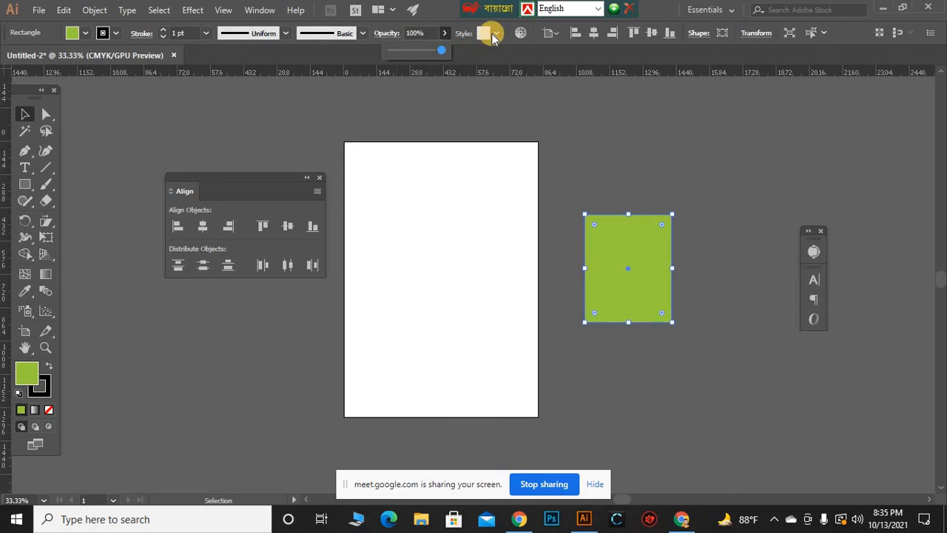
# Try a patterned graphic style on the green rectangle, settle on the gray gradient style, and move the rectangle closer to the artboard
pyautogui.click(495, 33)
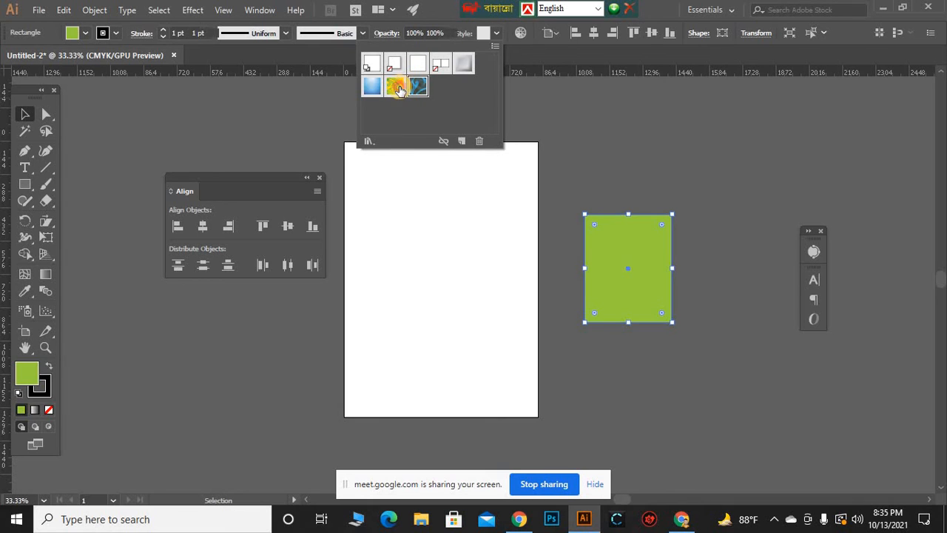
pyautogui.click(399, 89)
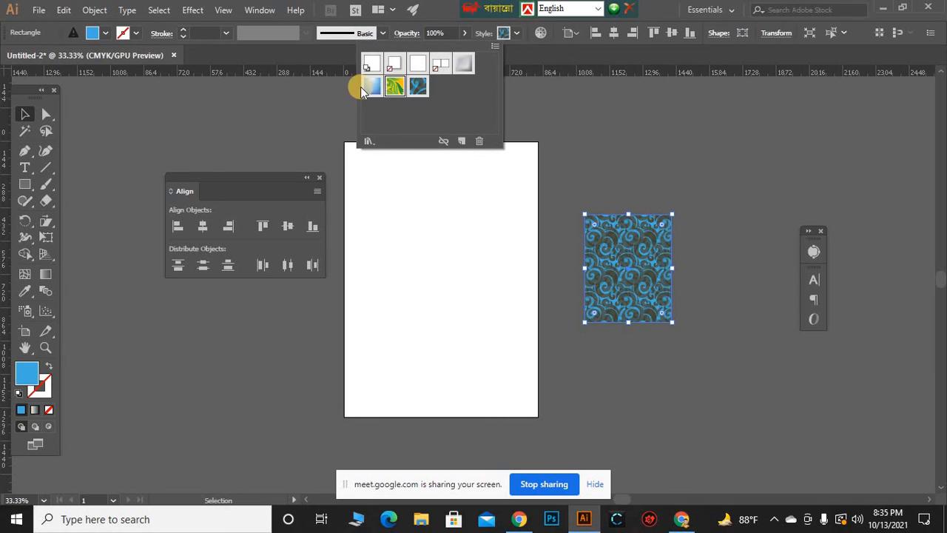
pyautogui.click(468, 66)
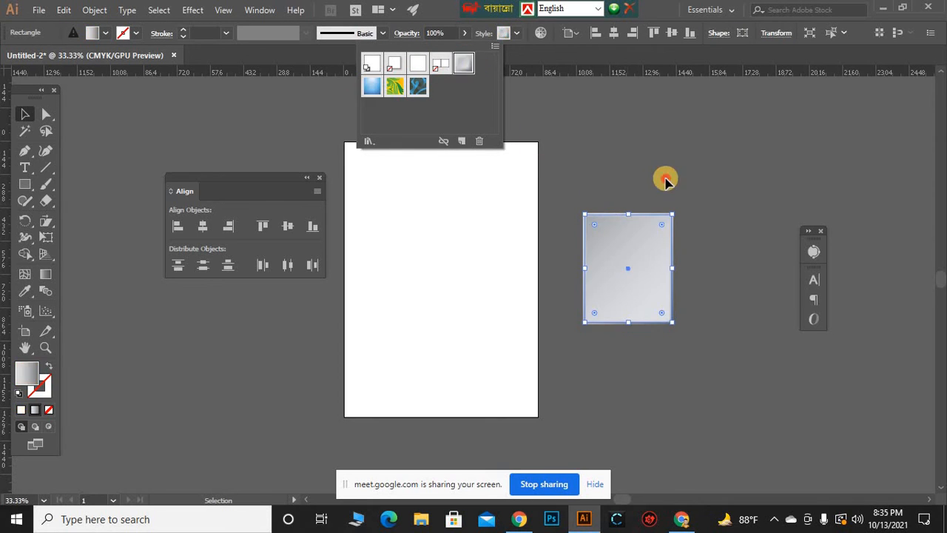
pyautogui.moveTo(660, 314); pyautogui.dragTo(575, 84)
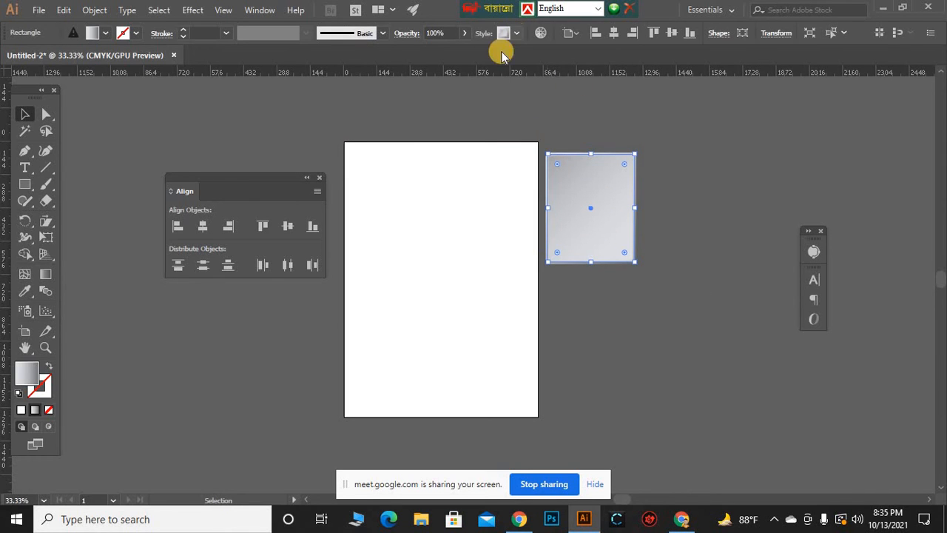
# Save the rectangle's gray gradient look as a new graphic style and reset the rectangle to the default white fill and black stroke style
pyautogui.click(518, 33)
pyautogui.click(483, 142)
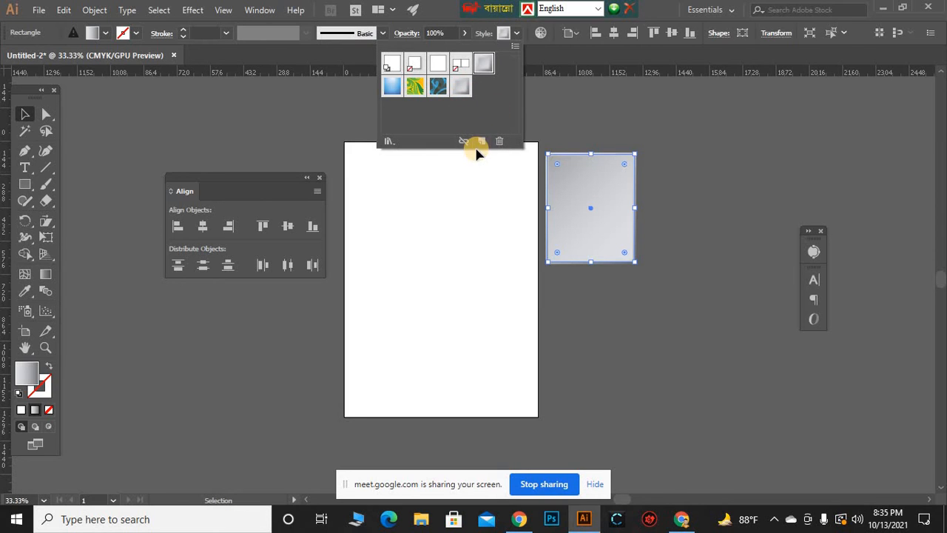
pyautogui.click(397, 66)
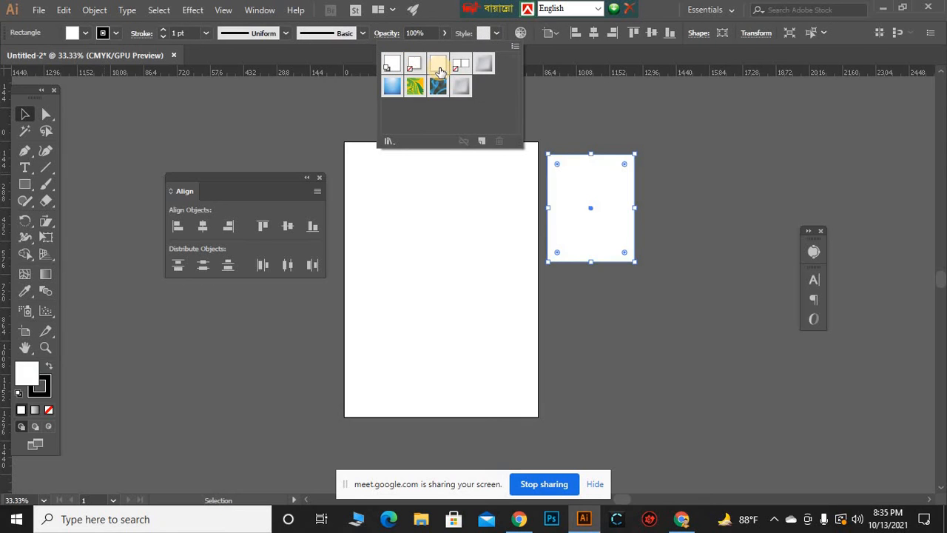
pyautogui.moveTo(440, 72); pyautogui.dragTo(464, 70)
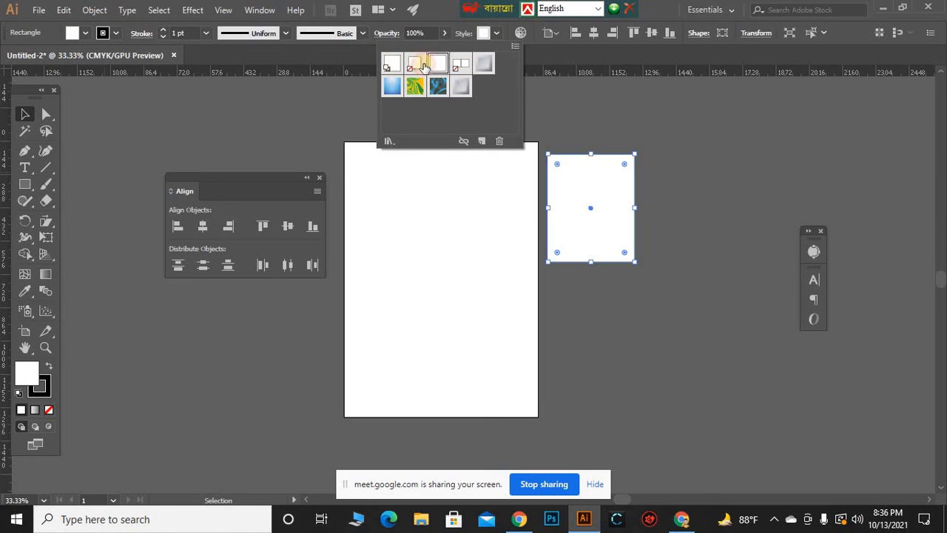
pyautogui.hotkey('ctrl', 'z')
pyautogui.hotkey('ctrl', 'z')
# Look at the white rectangle's current colors in Recolor Artwork and leave the dialog without recoloring
pyautogui.click(522, 40)
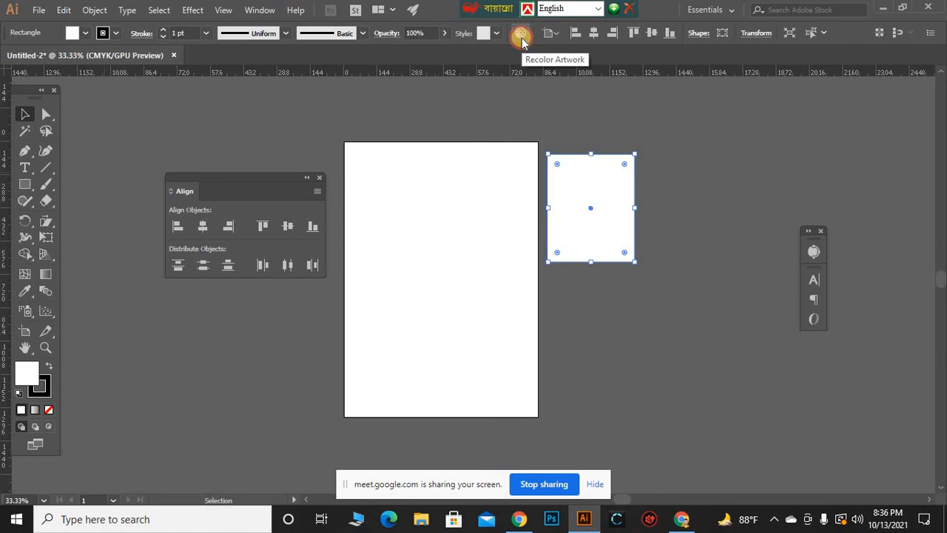
pyautogui.click(521, 40)
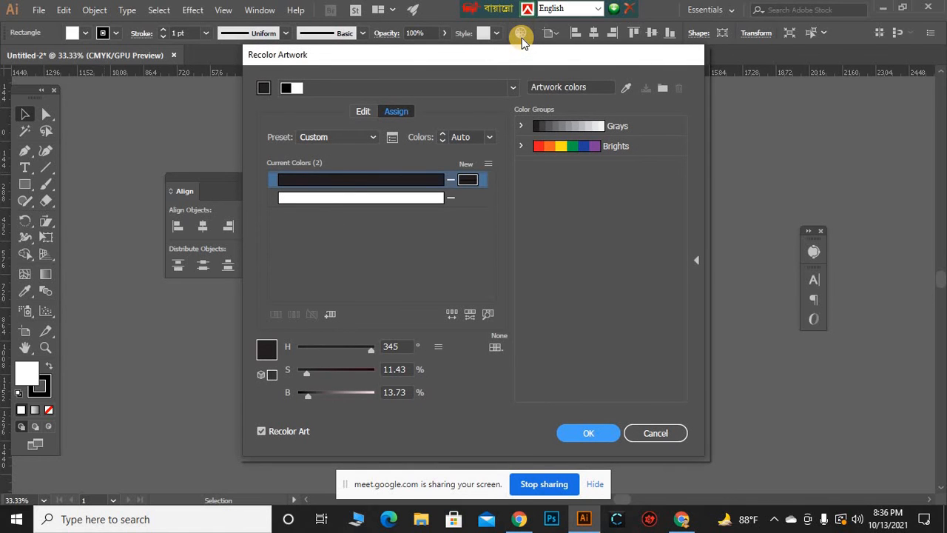
pyautogui.moveTo(265, 58); pyautogui.dragTo(97, 51)
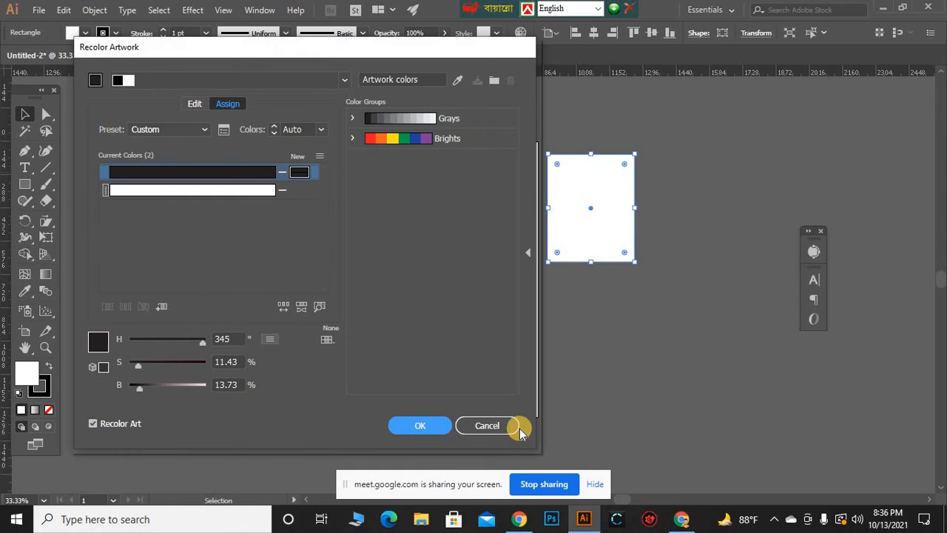
pyautogui.click(487, 426)
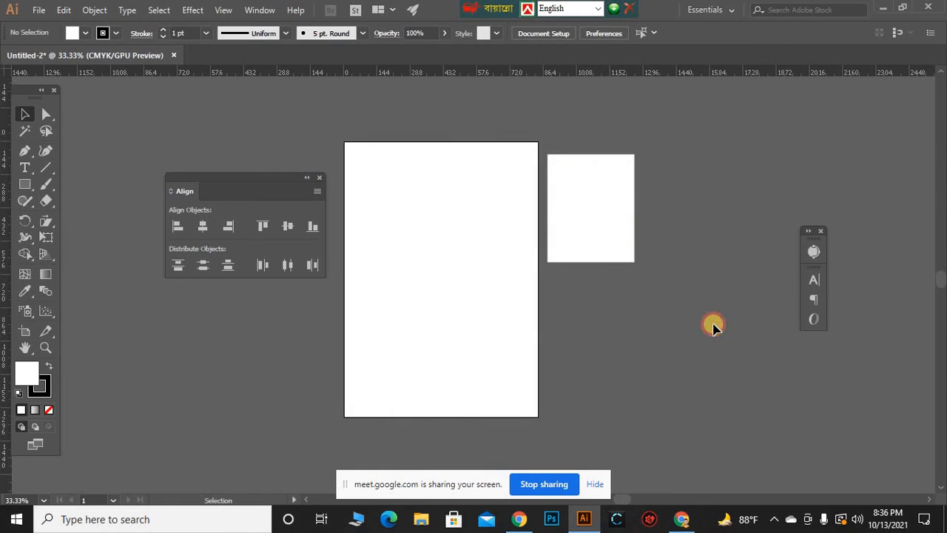
# Delete the white rectangle and draw a green-filled square of about 203 pt at the artboard's left edge
pyautogui.moveTo(589, 213); pyautogui.dragTo(396, 222)
pyautogui.press('Delete')
pyautogui.click(24, 184)
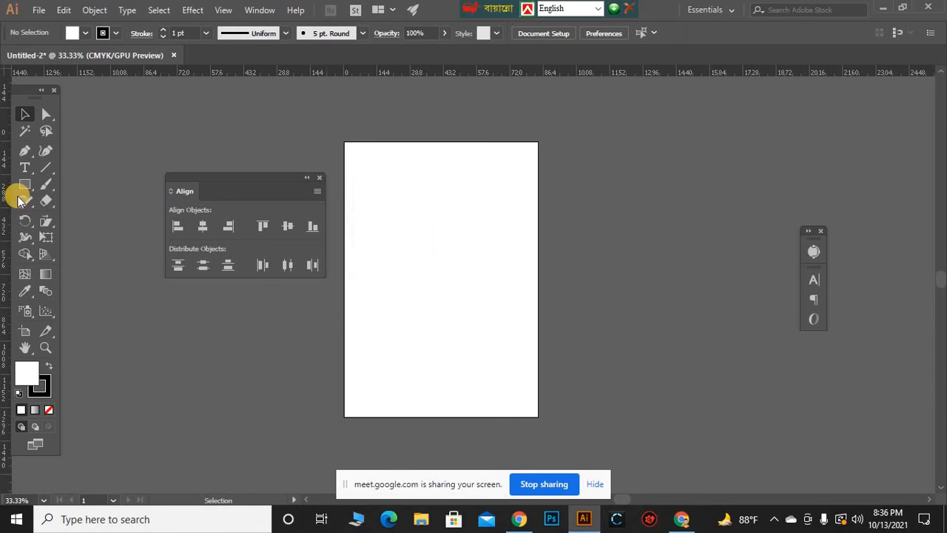
pyautogui.moveTo(392, 254); pyautogui.dragTo(344, 209)
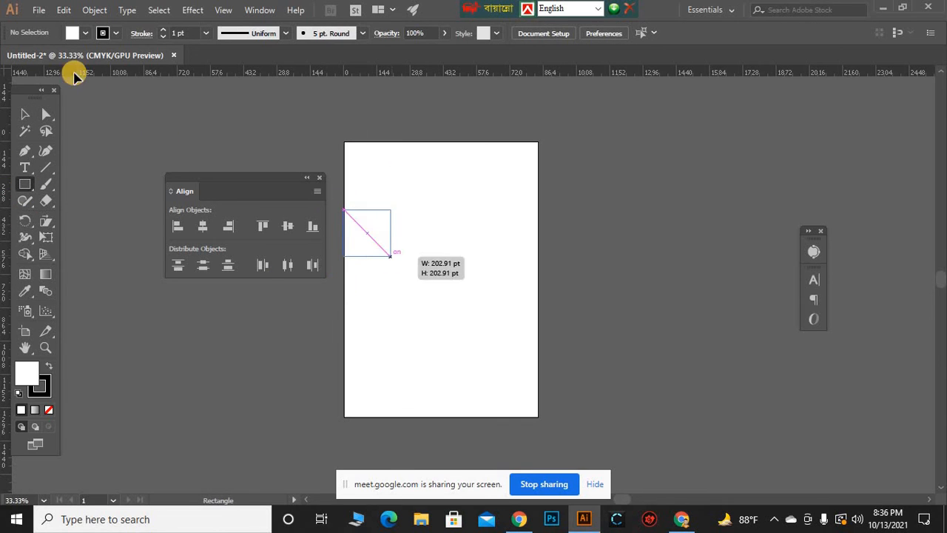
pyautogui.click(85, 33)
pyautogui.click(67, 56)
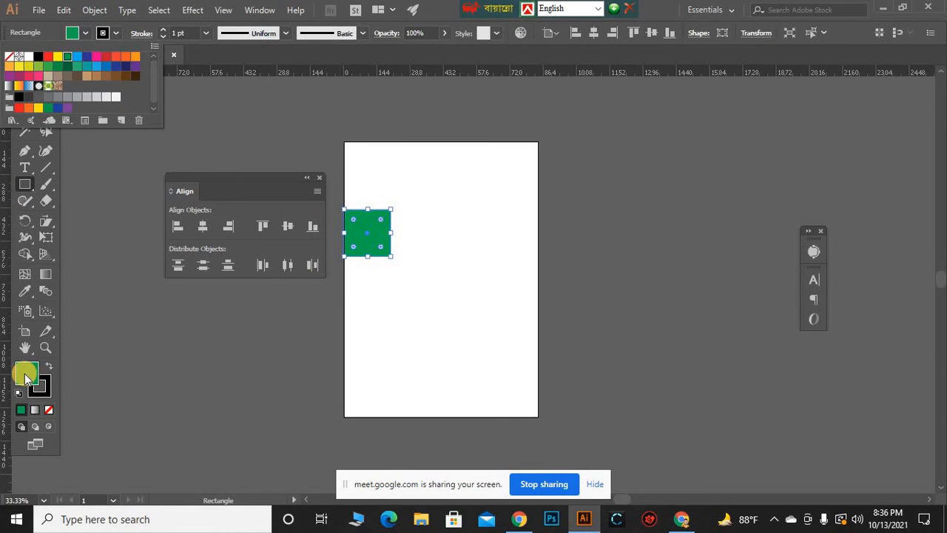
# Draw two more rectangles on the artboard, a blue one beside the green square and a larger brown one below
pyautogui.click(17, 184)
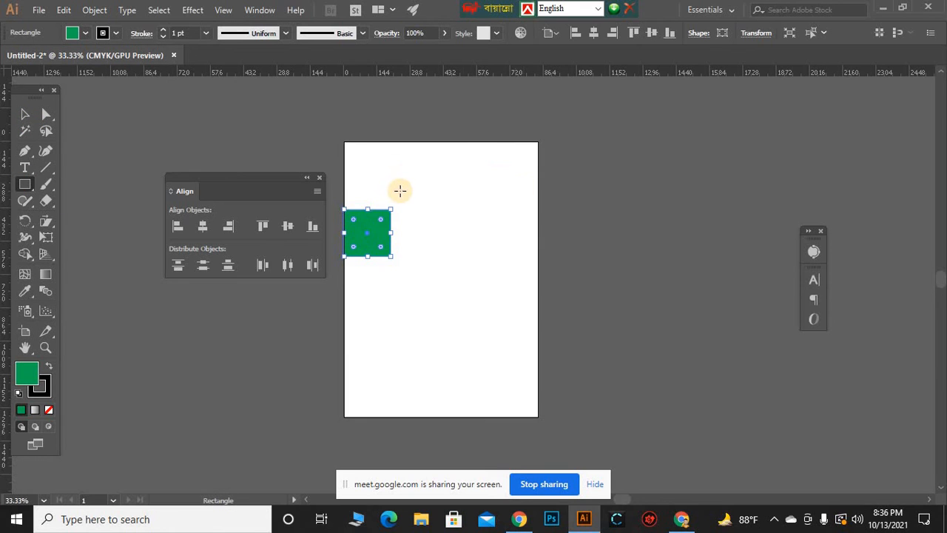
pyautogui.moveTo(400, 190); pyautogui.dragTo(455, 249)
pyautogui.click(86, 33)
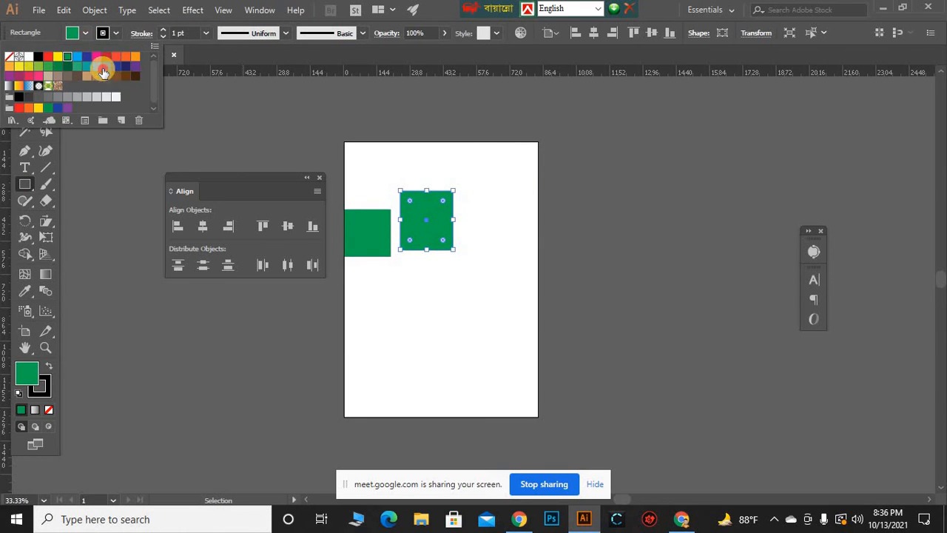
pyautogui.moveTo(422, 284); pyautogui.dragTo(489, 367)
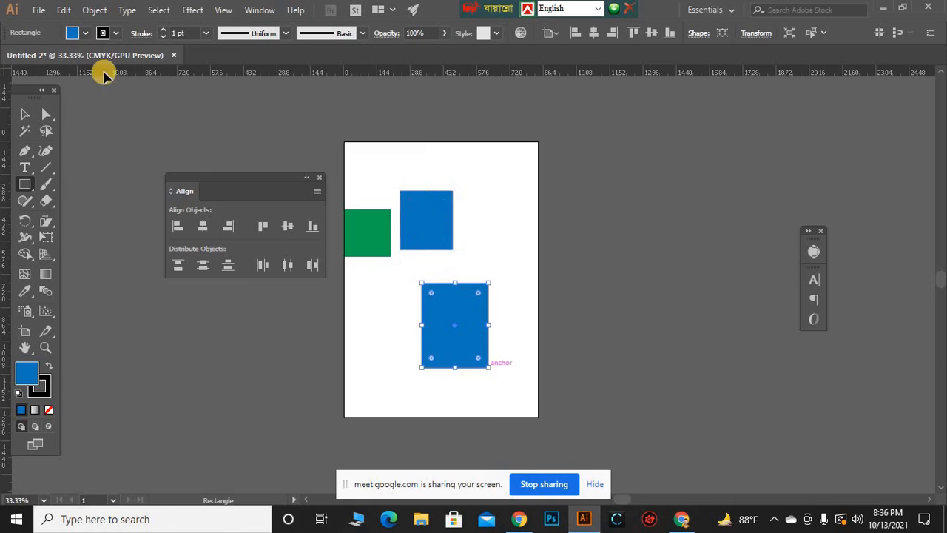
pyautogui.click(85, 32)
pyautogui.click(96, 75)
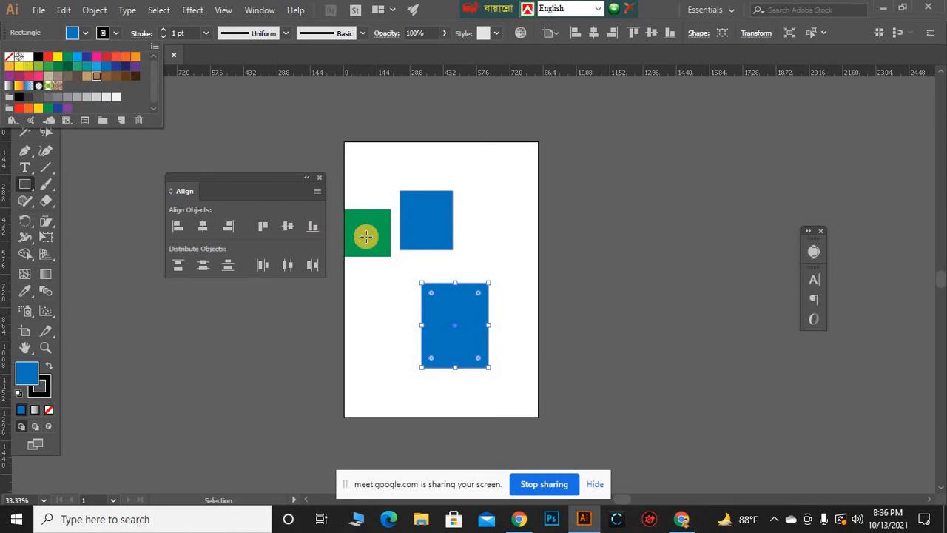
pyautogui.click(504, 248)
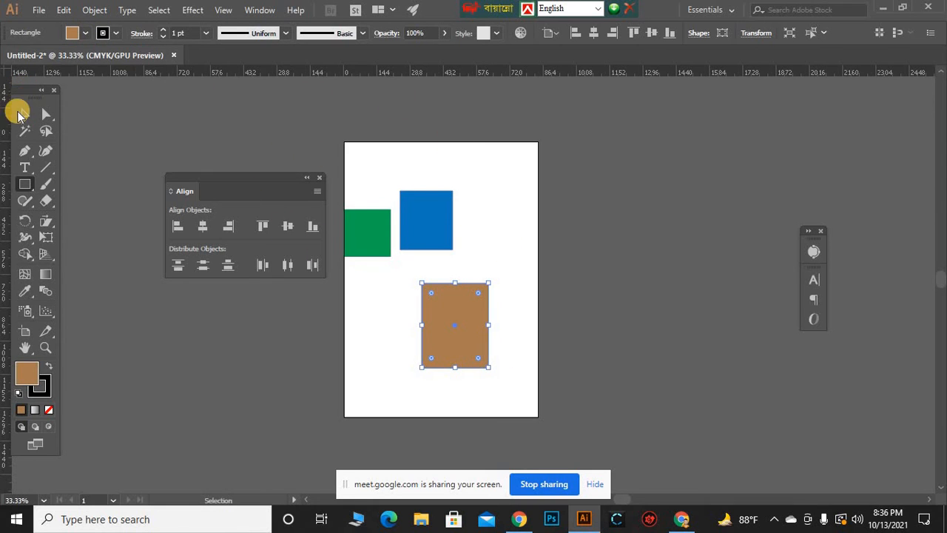
# Select all three rectangles and open Recolor Artwork for them, placing the dialog so the artwork stays in view
pyautogui.click(21, 114)
pyautogui.press('v')
pyautogui.hotkey('ctrl', 'a')
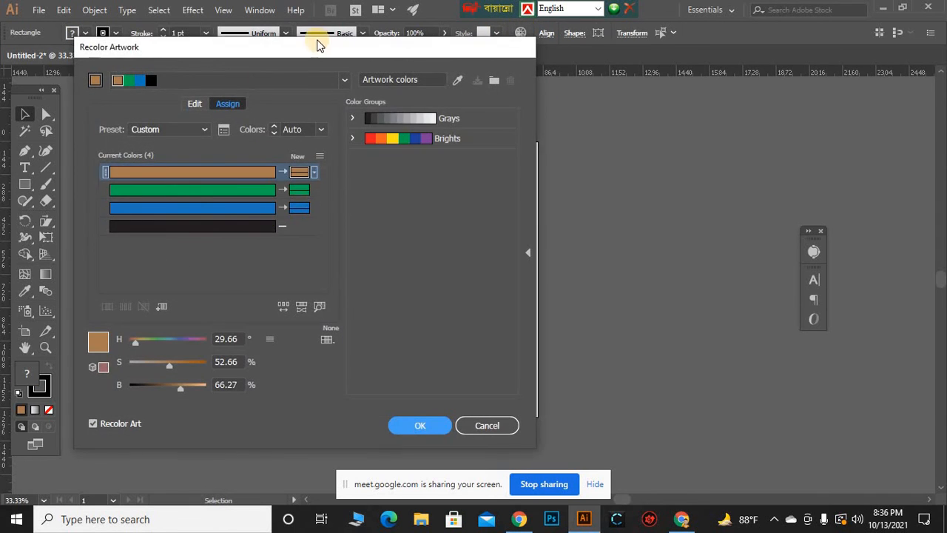
pyautogui.moveTo(344, 59); pyautogui.dragTo(799, 68)
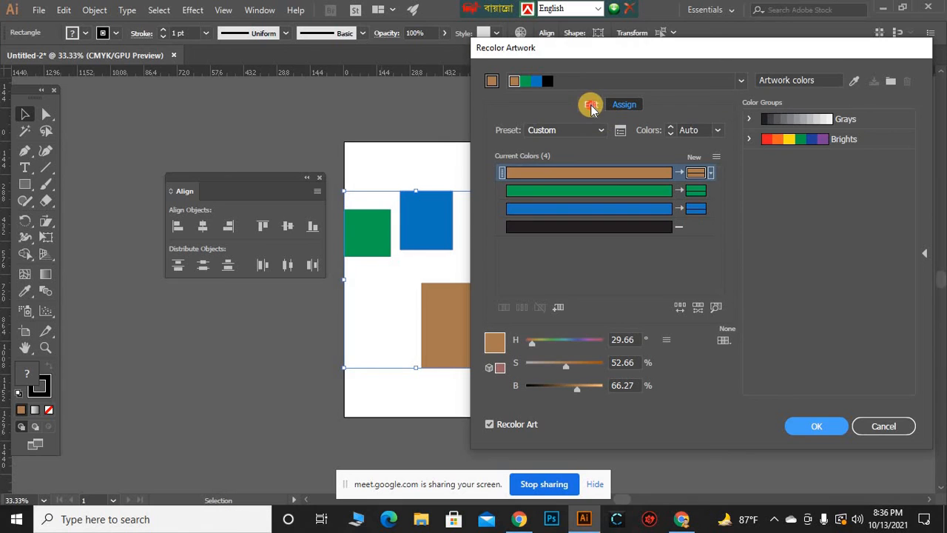
# Shift the brown color to olive gold on the color wheel's edit view, with its saturation set to 71%
pyautogui.click(592, 104)
pyautogui.moveTo(626, 185)
pyautogui.mouseDown()
pyautogui.moveTo(636, 175)
pyautogui.moveTo(584, 170)
pyautogui.moveTo(592, 185)
pyautogui.moveTo(585, 152)
pyautogui.moveTo(615, 150)
pyautogui.moveTo(604, 153)
pyautogui.mouseUp()
pyautogui.click(579, 368)
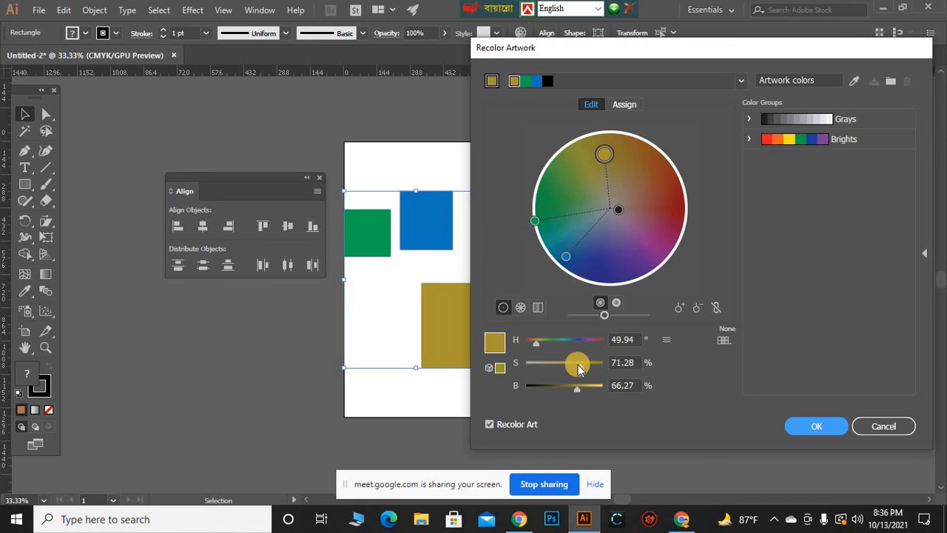
pyautogui.moveTo(576, 368)
pyautogui.mouseDown()
pyautogui.moveTo(535, 360)
pyautogui.moveTo(580, 363)
pyautogui.mouseUp()
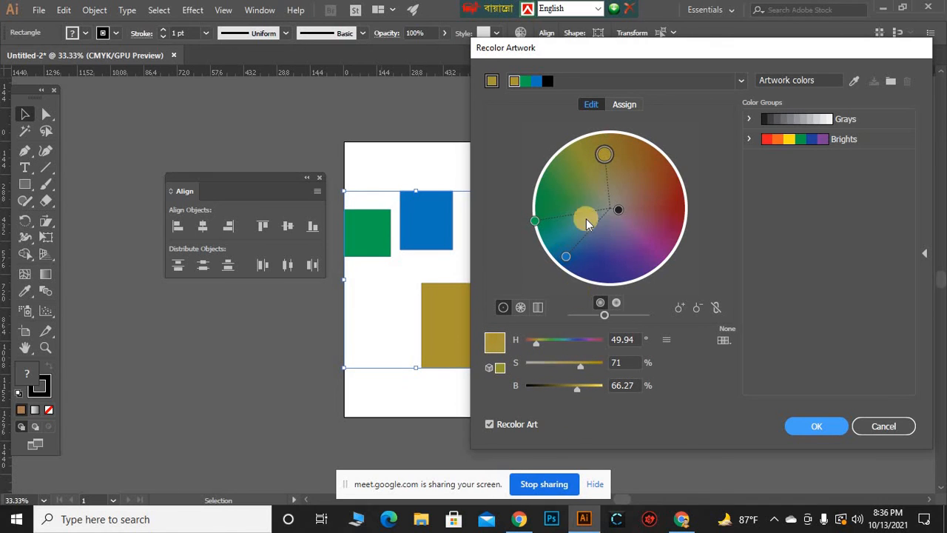
# Recolor the green square to dusty pink with 25% saturation and the blue rectangle to a soft green on the color wheel
pyautogui.moveTo(535, 219)
pyautogui.mouseDown()
pyautogui.moveTo(583, 247)
pyautogui.moveTo(659, 209)
pyautogui.moveTo(650, 227)
pyautogui.mouseUp()
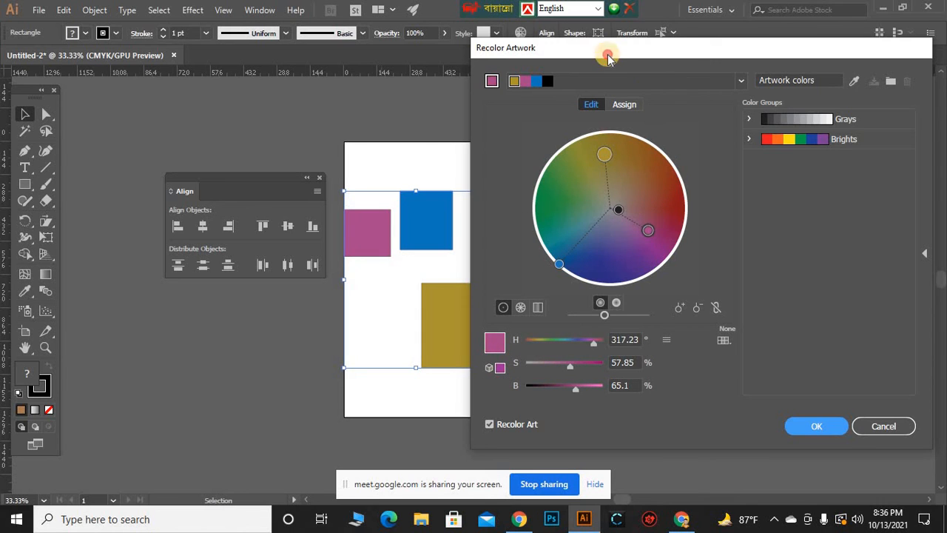
pyautogui.moveTo(663, 57); pyautogui.dragTo(742, 61)
pyautogui.moveTo(731, 242)
pyautogui.mouseDown()
pyautogui.moveTo(687, 269)
pyautogui.moveTo(765, 205)
pyautogui.moveTo(740, 222)
pyautogui.moveTo(744, 231)
pyautogui.mouseUp()
pyautogui.moveTo(651, 369)
pyautogui.mouseDown()
pyautogui.moveTo(665, 372)
pyautogui.moveTo(625, 368)
pyautogui.mouseUp()
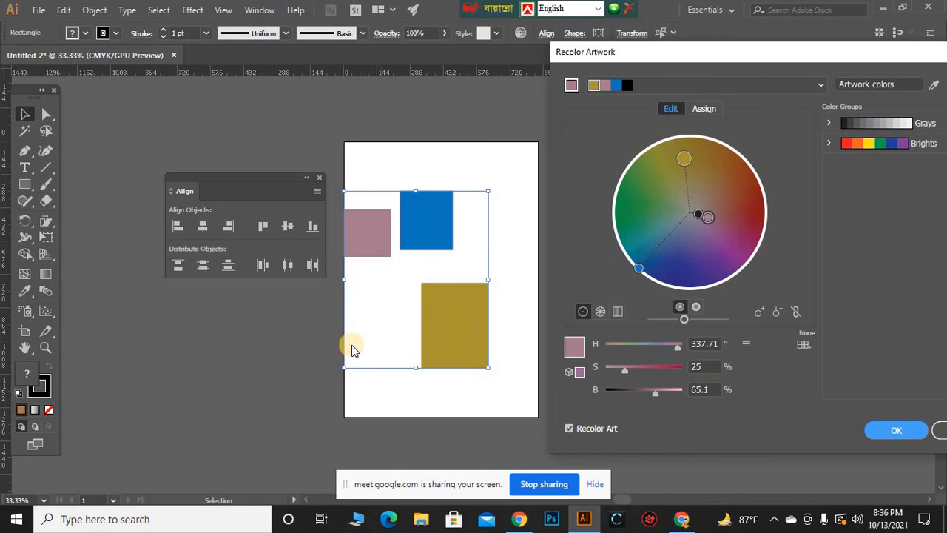
pyautogui.moveTo(639, 267)
pyautogui.mouseDown()
pyautogui.moveTo(634, 197)
pyautogui.moveTo(672, 190)
pyautogui.moveTo(653, 216)
pyautogui.mouseUp()
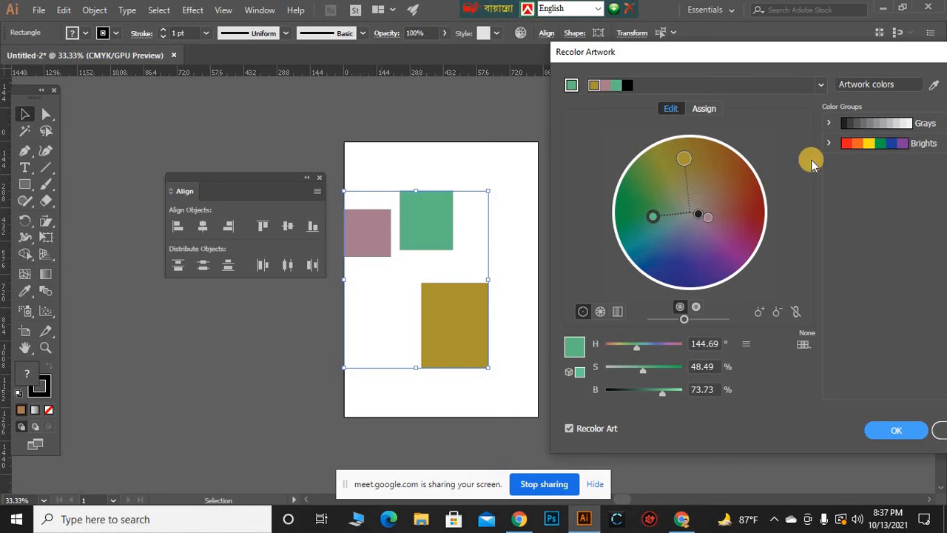
# Apply the Grays color group to the rectangles and raise the upper-right rectangle's gray to 89% brightness
pyautogui.click(906, 126)
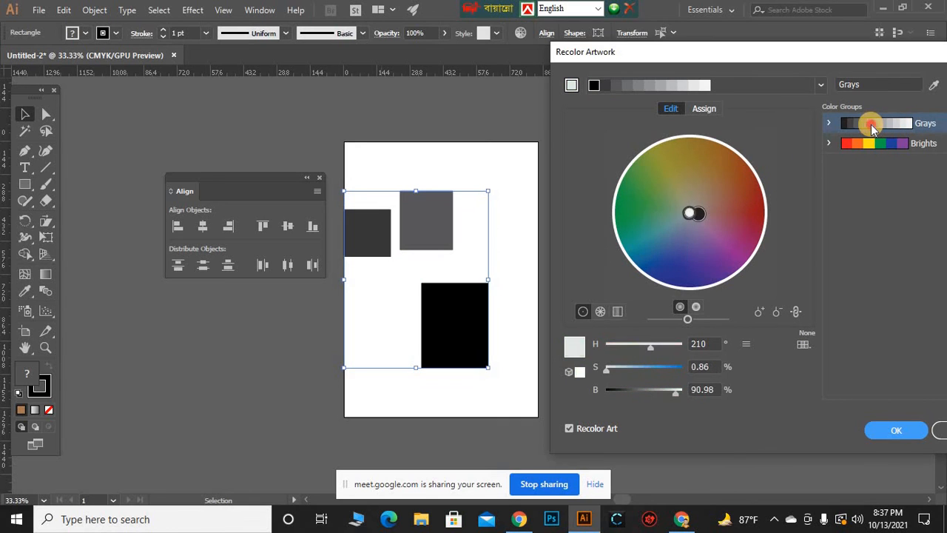
pyautogui.click(840, 125)
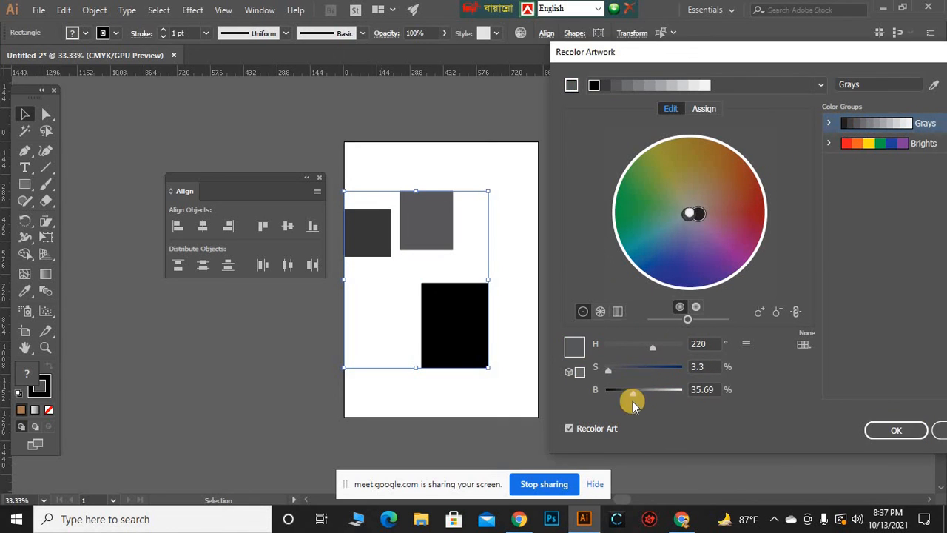
pyautogui.click(667, 377)
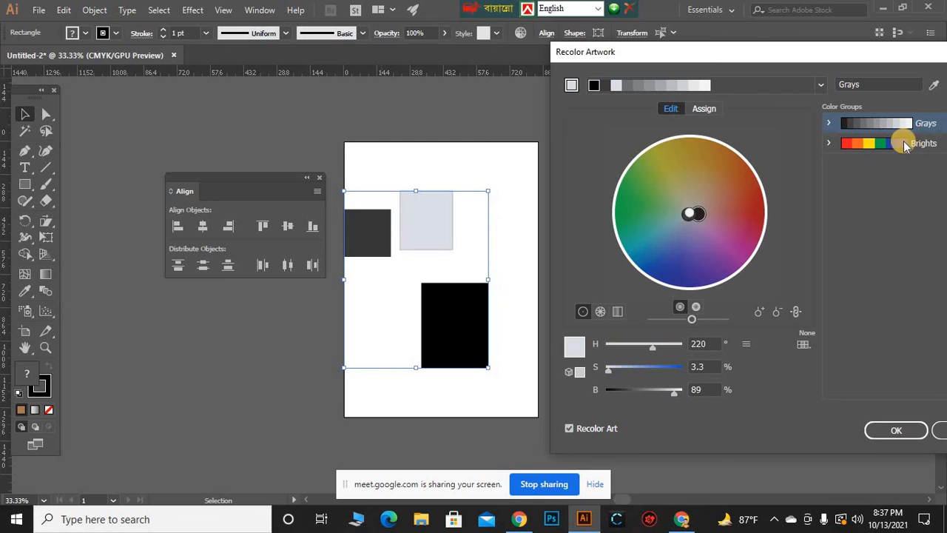
# Apply the Brights color group and rotate its linked colors on the wheel, moving the orange to yellow at hue 63.92°
pyautogui.click(931, 145)
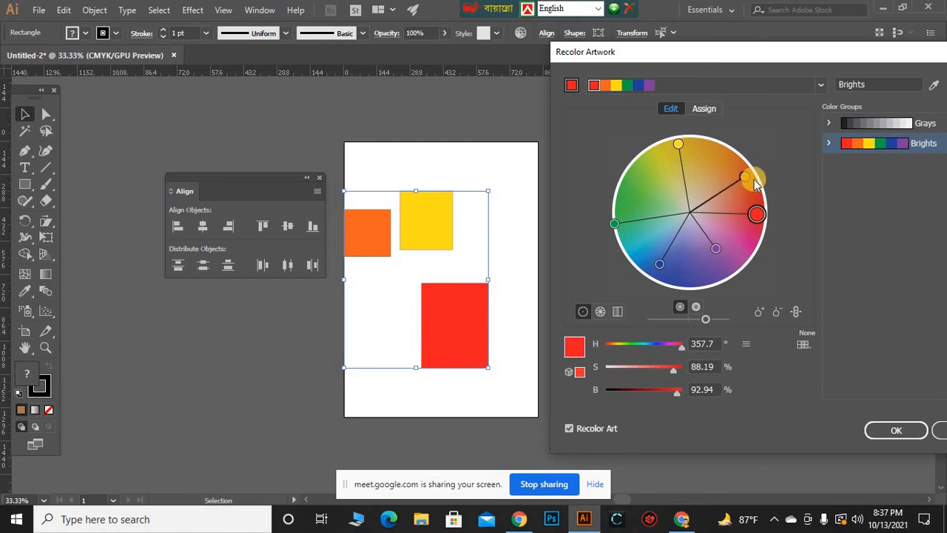
pyautogui.moveTo(747, 180)
pyautogui.mouseDown()
pyautogui.moveTo(698, 152)
pyautogui.moveTo(658, 150)
pyautogui.moveTo(651, 161)
pyautogui.mouseUp()
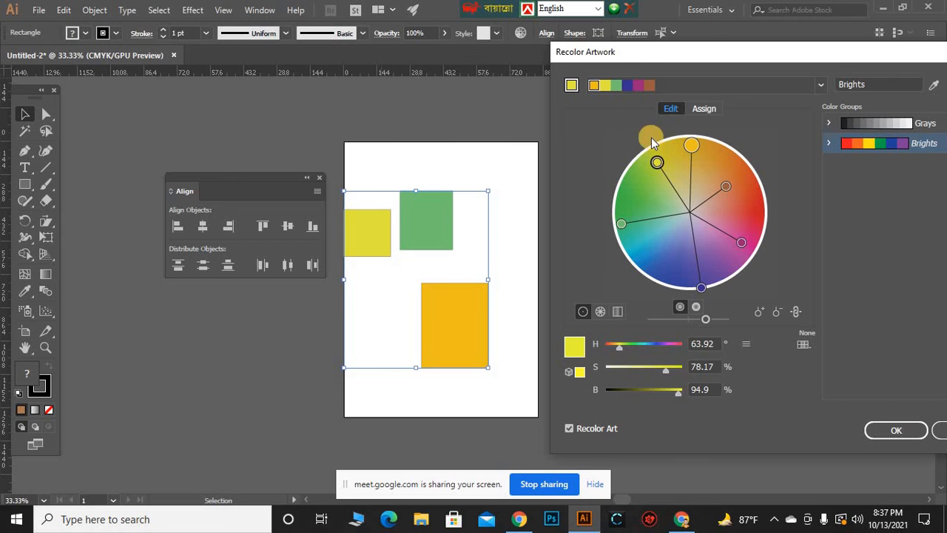
# Set the colorization method of the green color's new yellow assignment to Exact
pyautogui.click(713, 113)
pyautogui.click(762, 197)
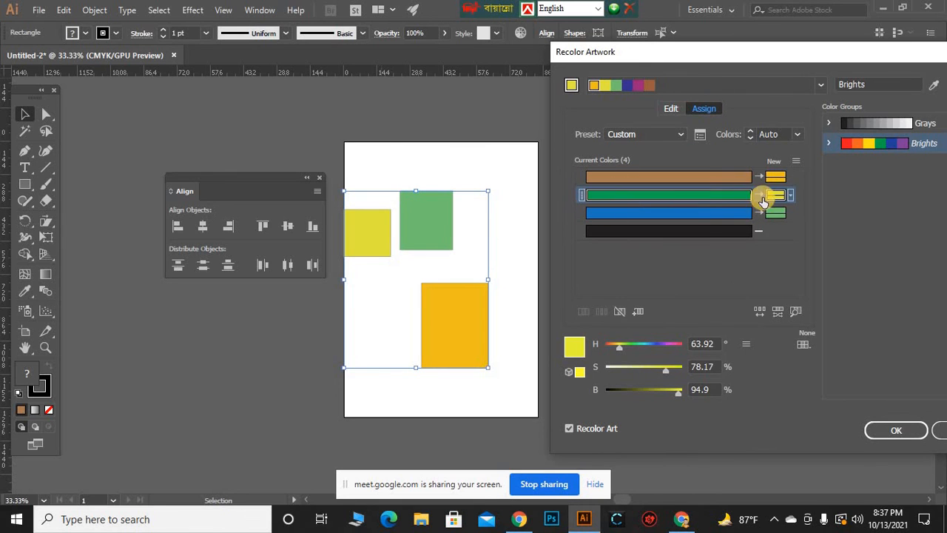
pyautogui.rightClick(808, 204)
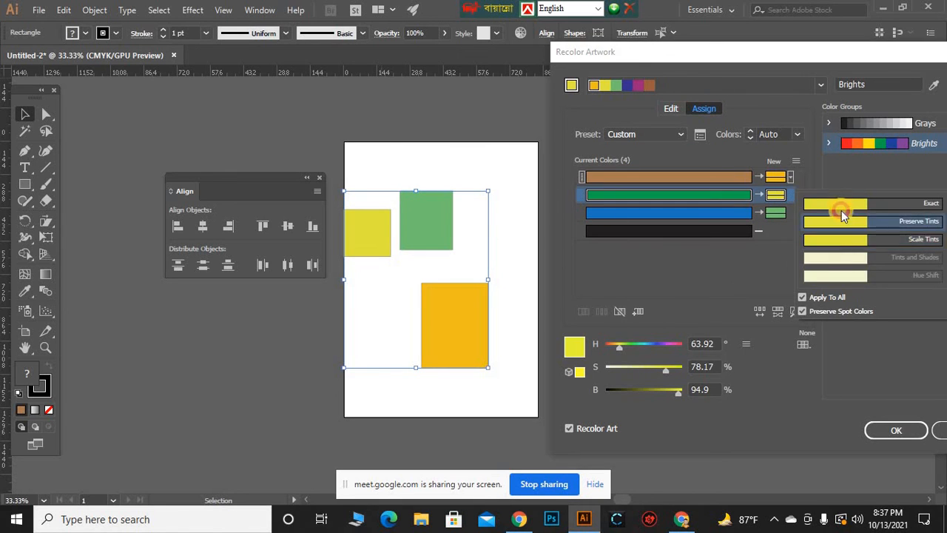
pyautogui.click(841, 209)
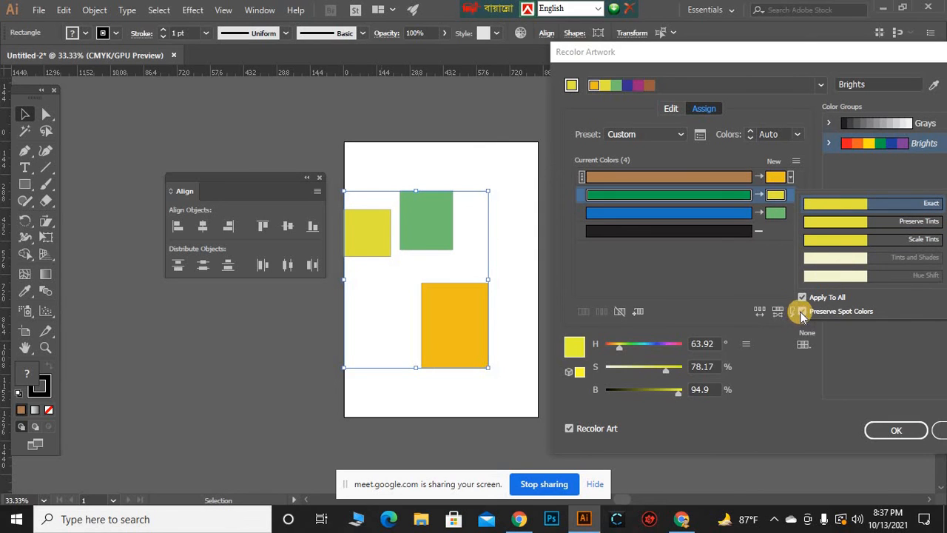
pyautogui.click(762, 333)
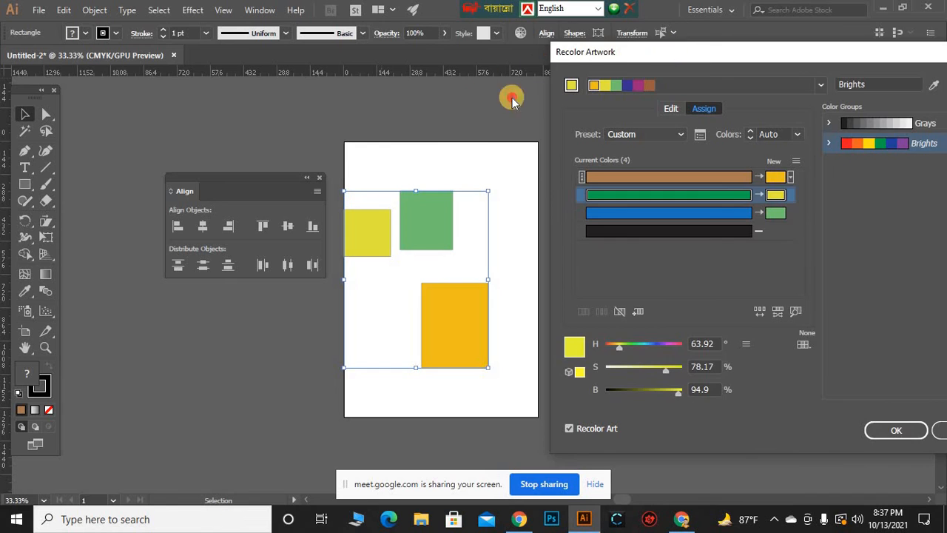
# Save the recolored palette as a new color group in Recolor Artwork and cancel the recoloring of the rectangles
pyautogui.moveTo(696, 52); pyautogui.dragTo(512, 75)
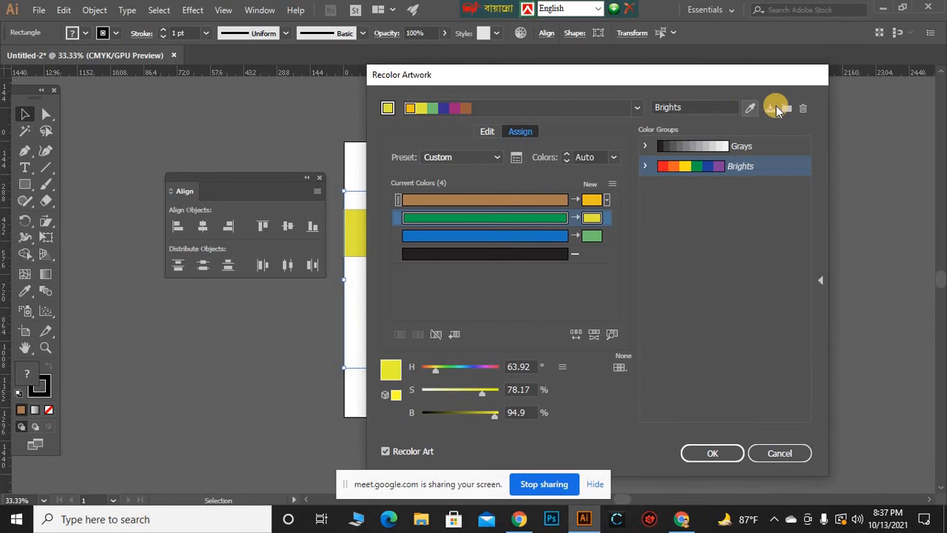
pyautogui.click(790, 111)
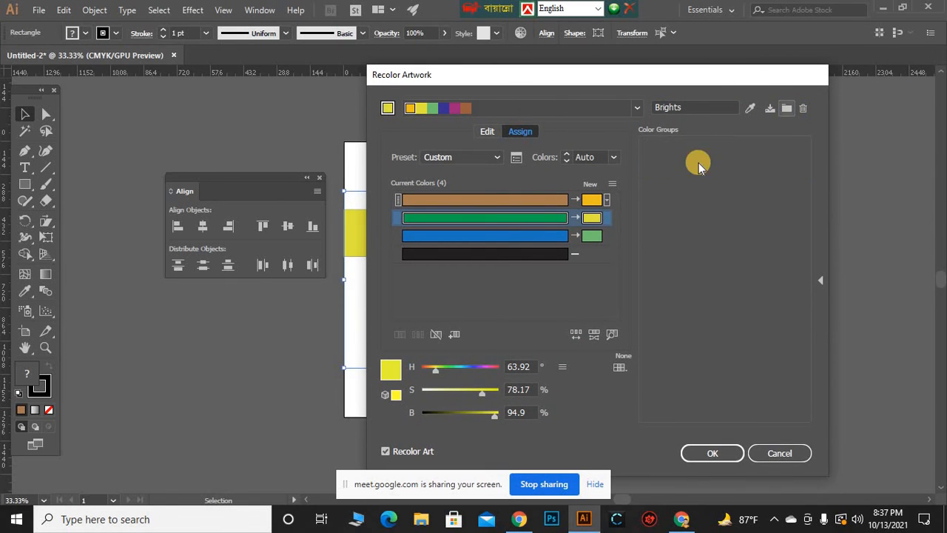
pyautogui.moveTo(606, 83); pyautogui.dragTo(712, 62)
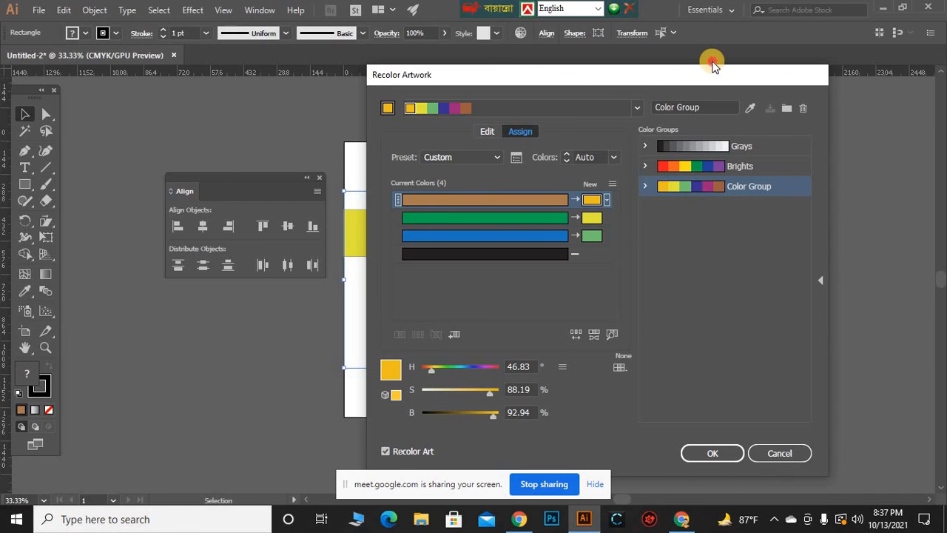
pyautogui.moveTo(734, 51); pyautogui.dragTo(834, 49)
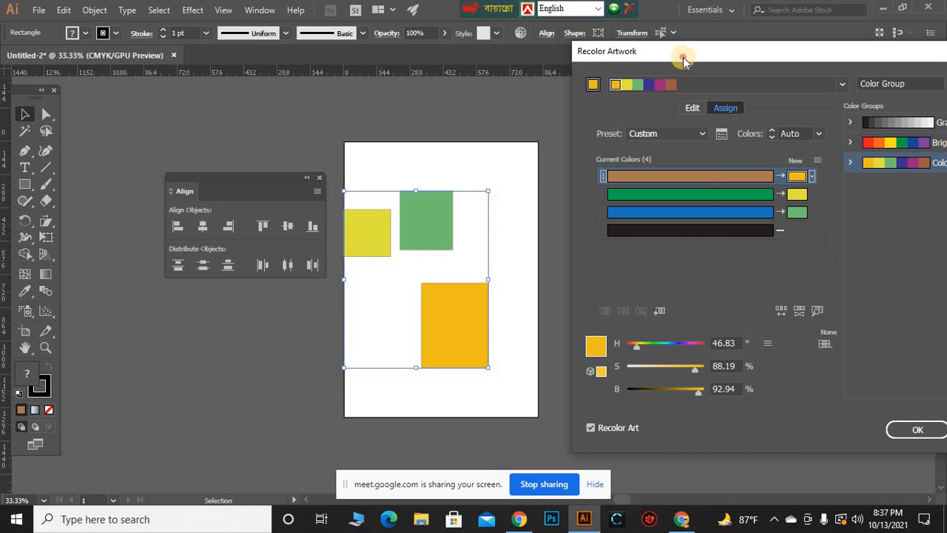
pyautogui.moveTo(613, 41); pyautogui.dragTo(555, 33)
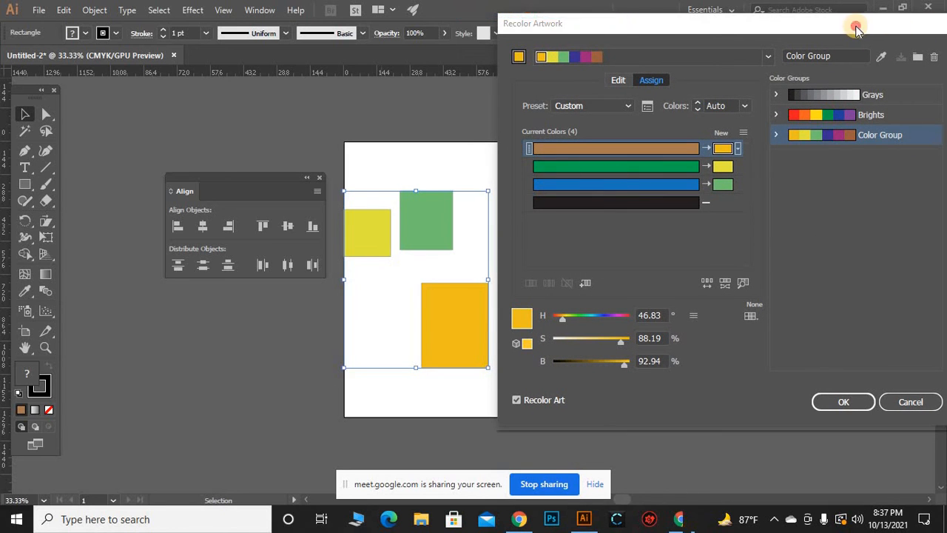
pyautogui.moveTo(856, 27); pyautogui.dragTo(895, 55)
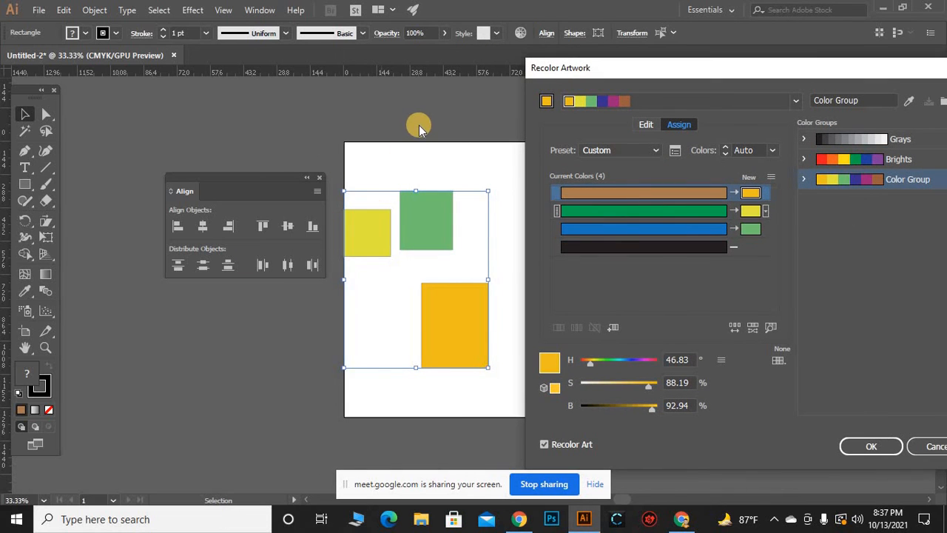
pyautogui.click(934, 447)
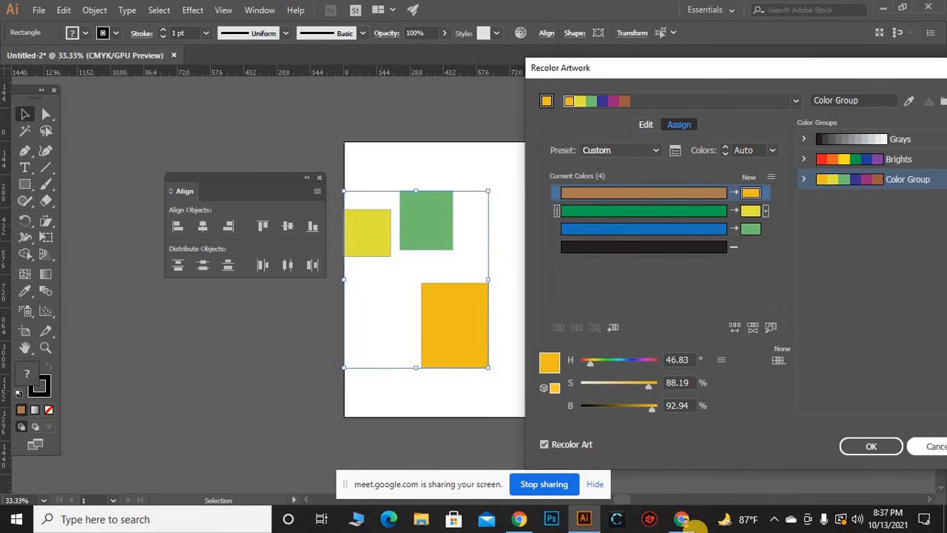
pyautogui.click(682, 519)
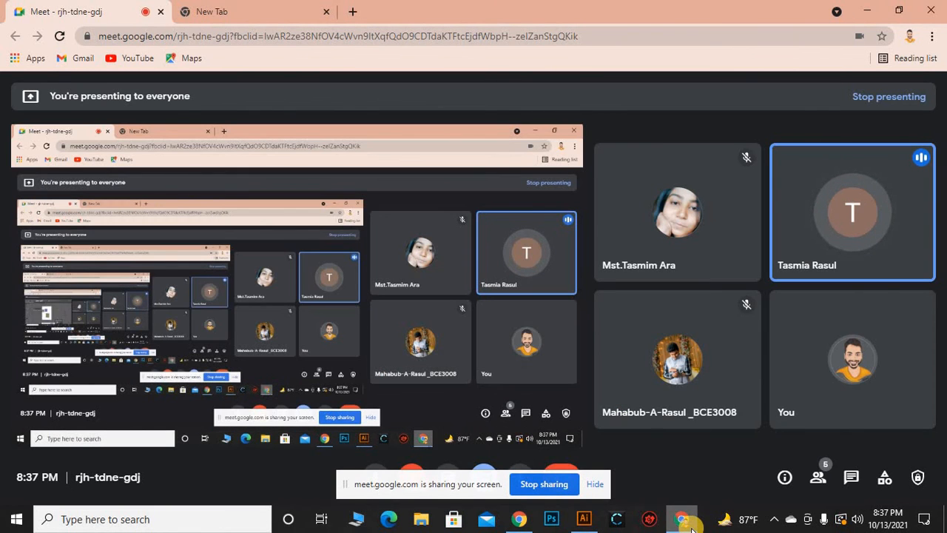
pyautogui.click(584, 519)
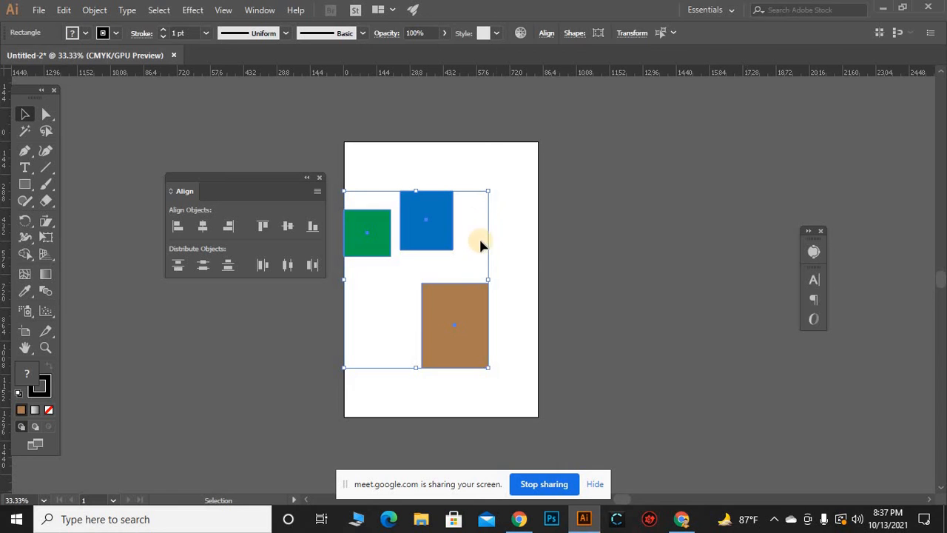
pyautogui.click(522, 32)
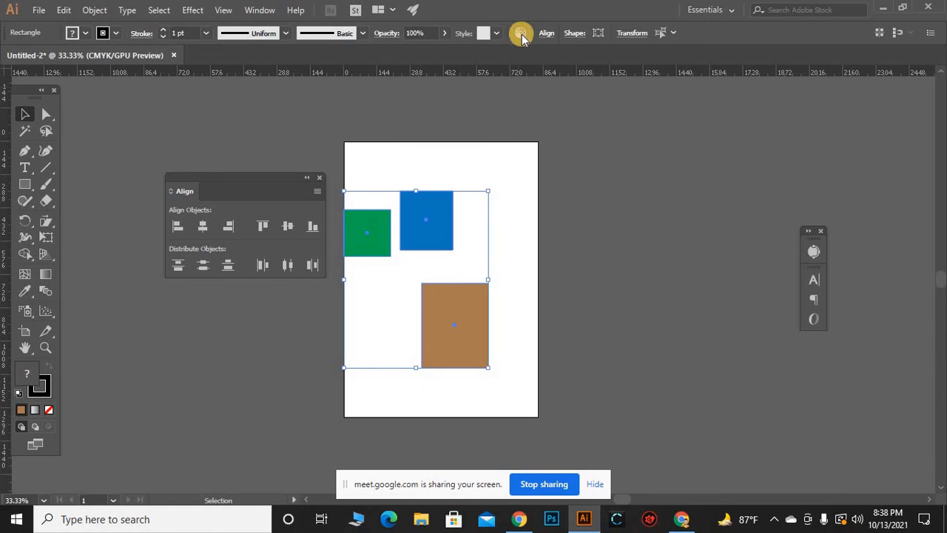
pyautogui.moveTo(850, 68); pyautogui.dragTo(704, 60)
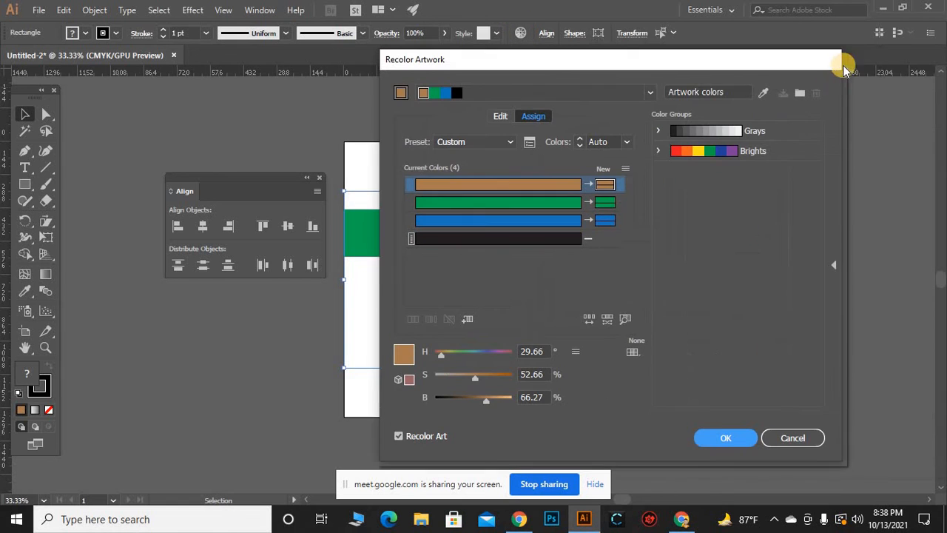
pyautogui.press('Escape')
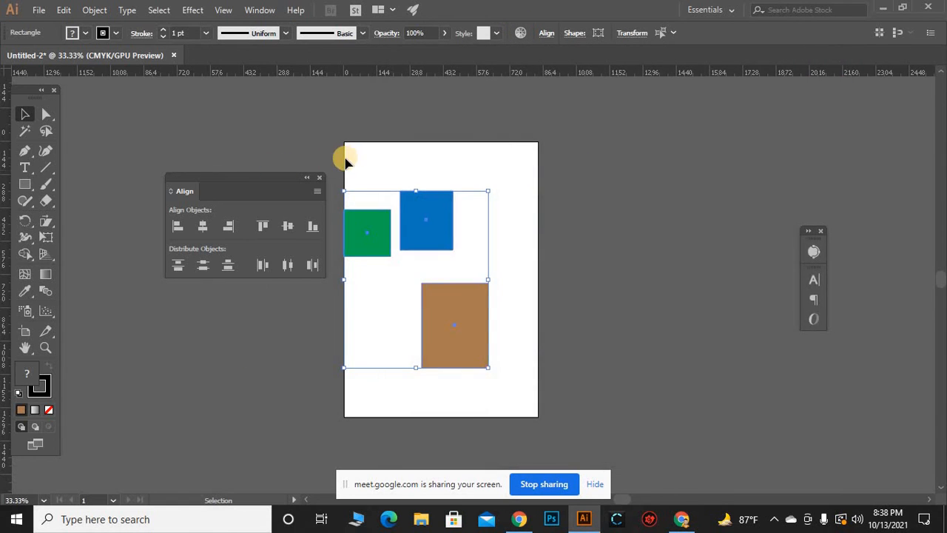
# Delete the three selected rectangles and start editing the artboard from Document Setup
pyautogui.press('Delete')
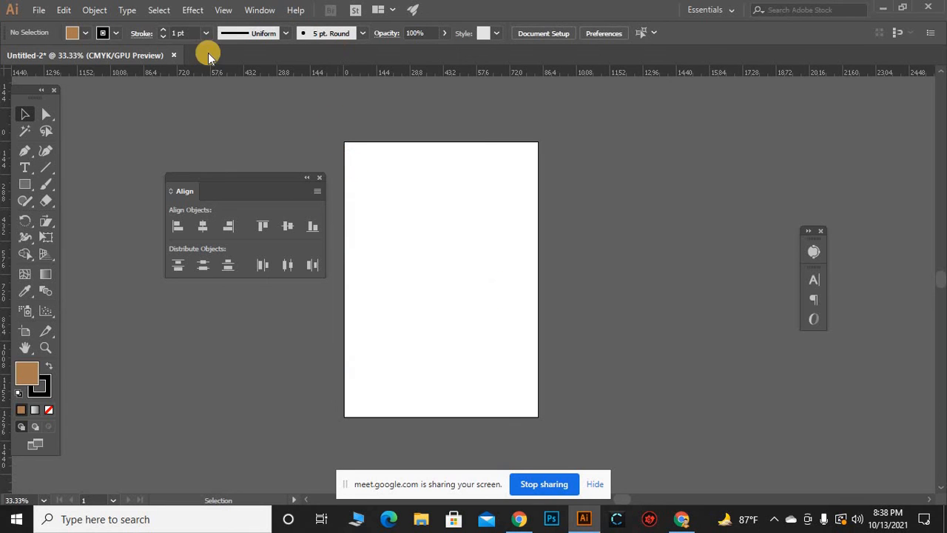
pyautogui.click(548, 34)
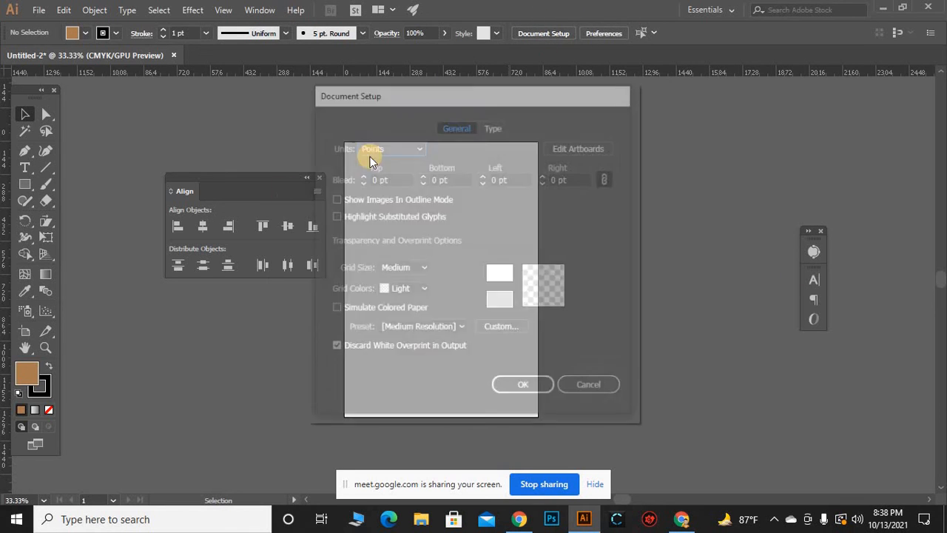
pyautogui.moveTo(418, 88); pyautogui.dragTo(238, 91)
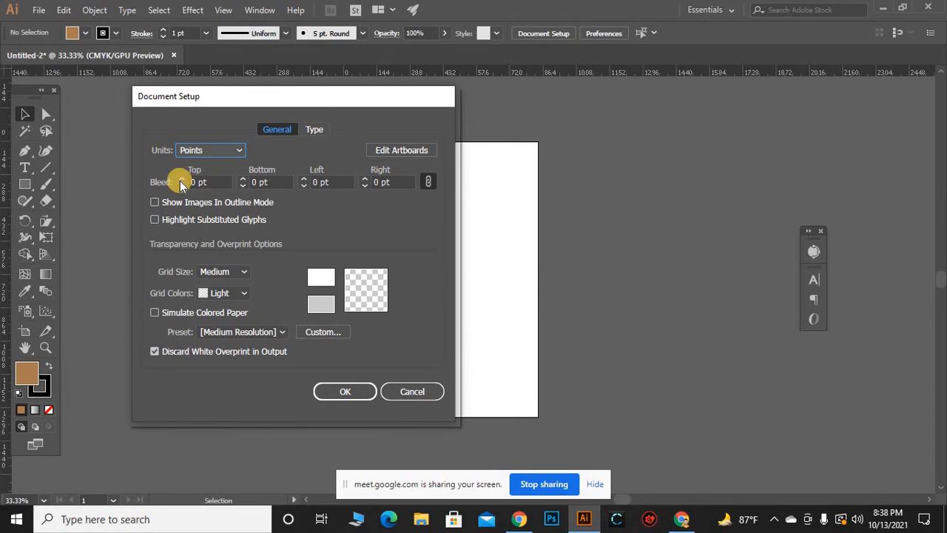
pyautogui.click(386, 148)
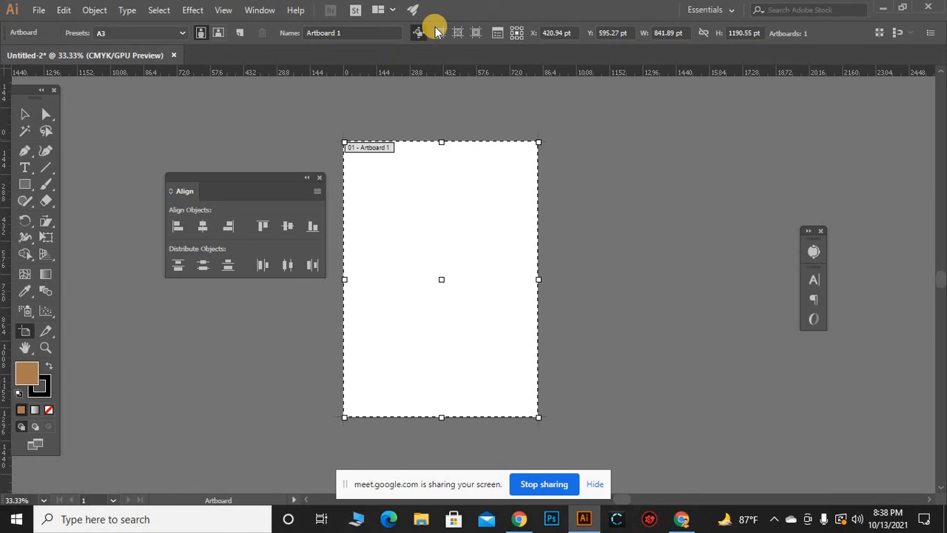
# Show the artboard's center mark, cross hairs and video safe areas
pyautogui.click(441, 32)
pyautogui.click(458, 33)
pyautogui.click(476, 33)
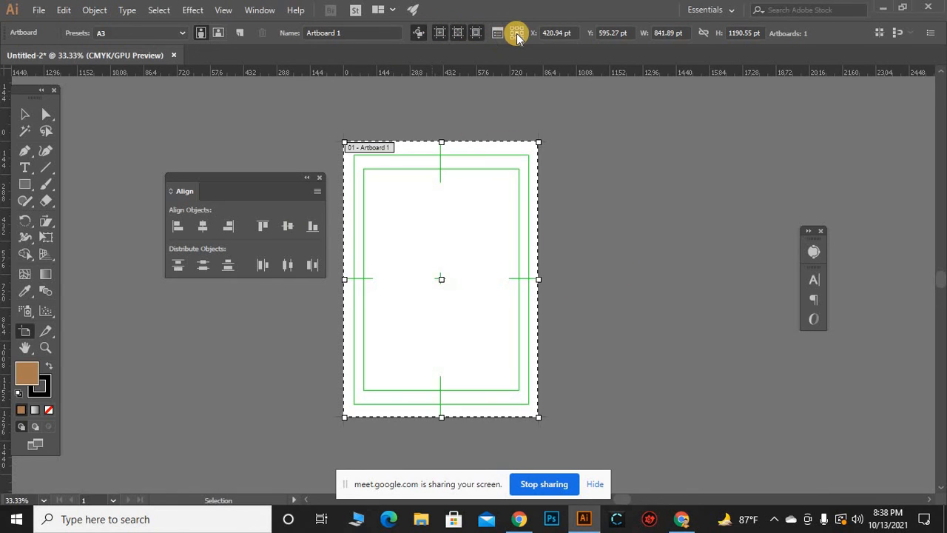
# Examine the artboard's position and size values, presets, Constrain Proportions and pixel aspect ratio in Artboard Options without applying changes
pyautogui.click(618, 33)
pyautogui.click(658, 34)
pyautogui.click(748, 34)
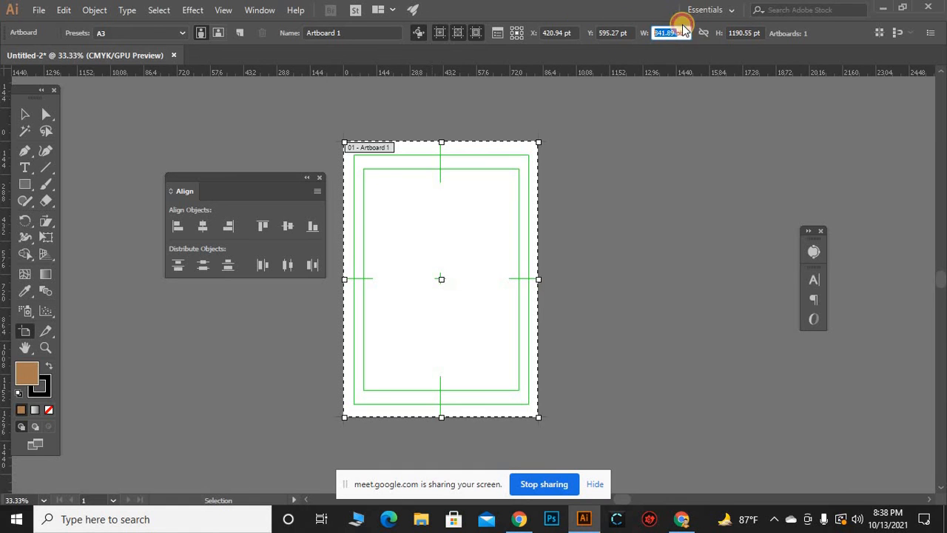
pyautogui.click(499, 32)
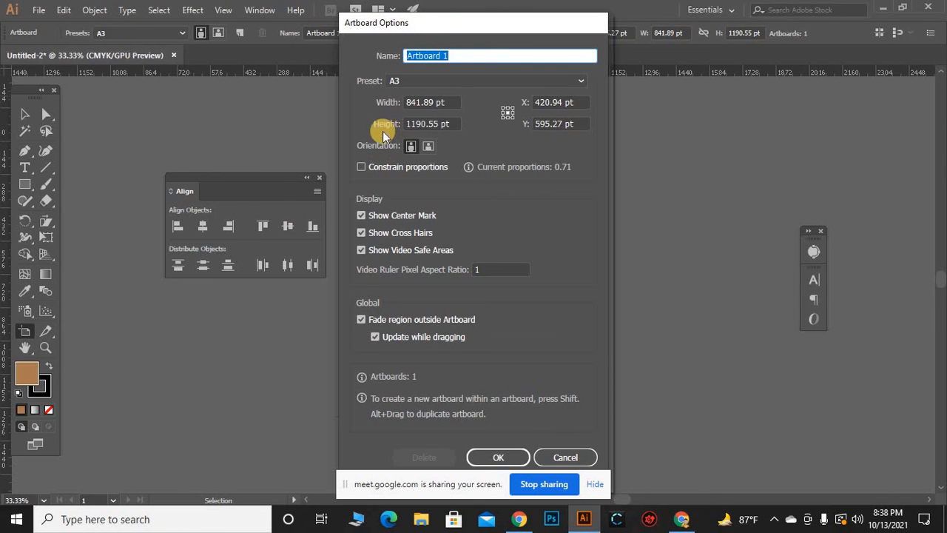
pyautogui.click(416, 83)
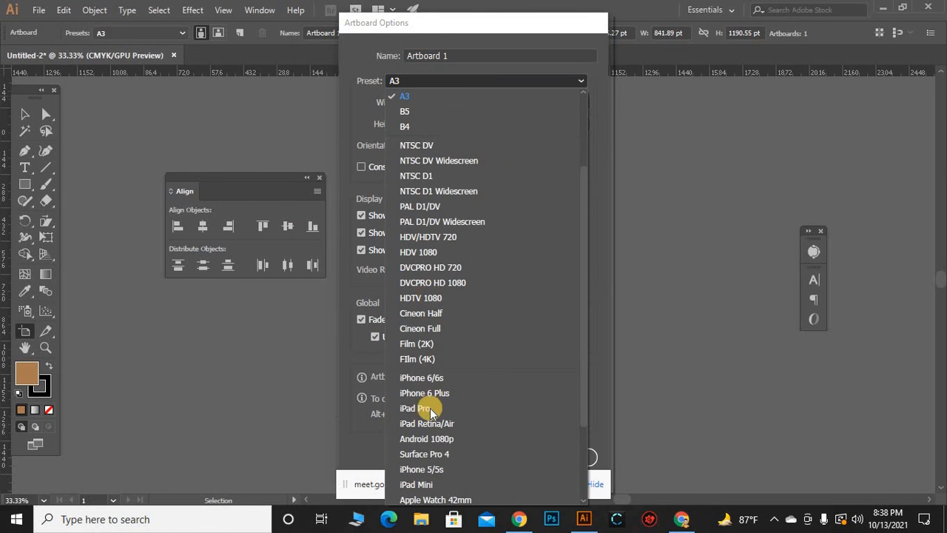
pyautogui.scroll(-3, 435, 332)
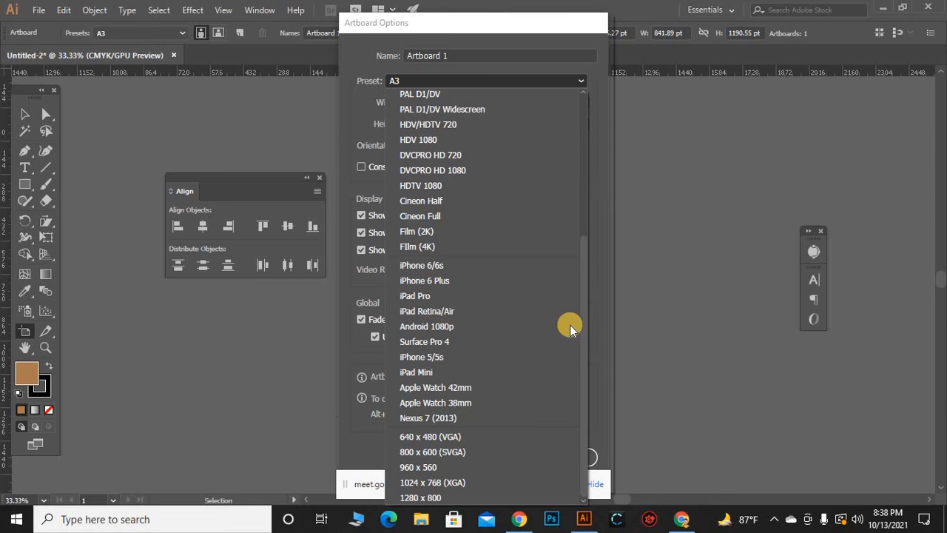
pyautogui.click(412, 84)
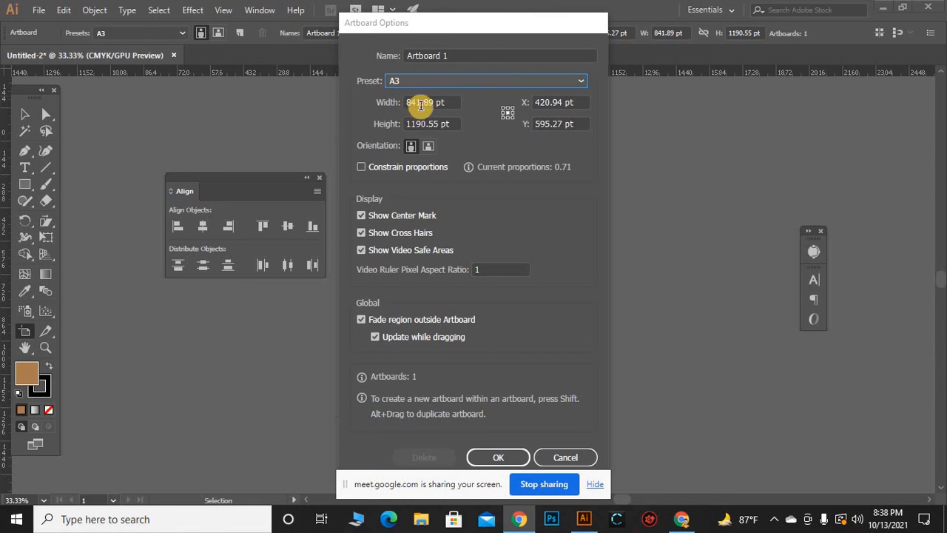
pyautogui.click(438, 102)
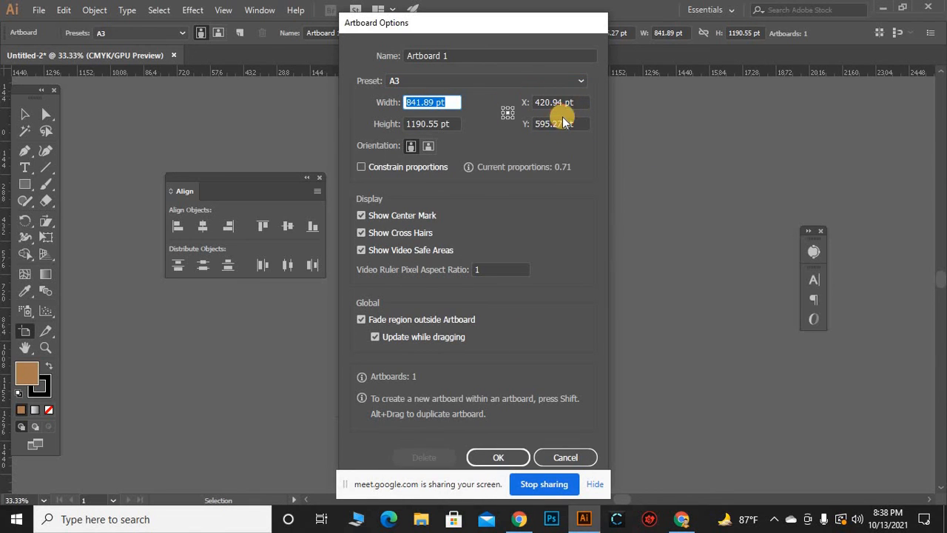
pyautogui.press('Tab')
pyautogui.press('Tab')
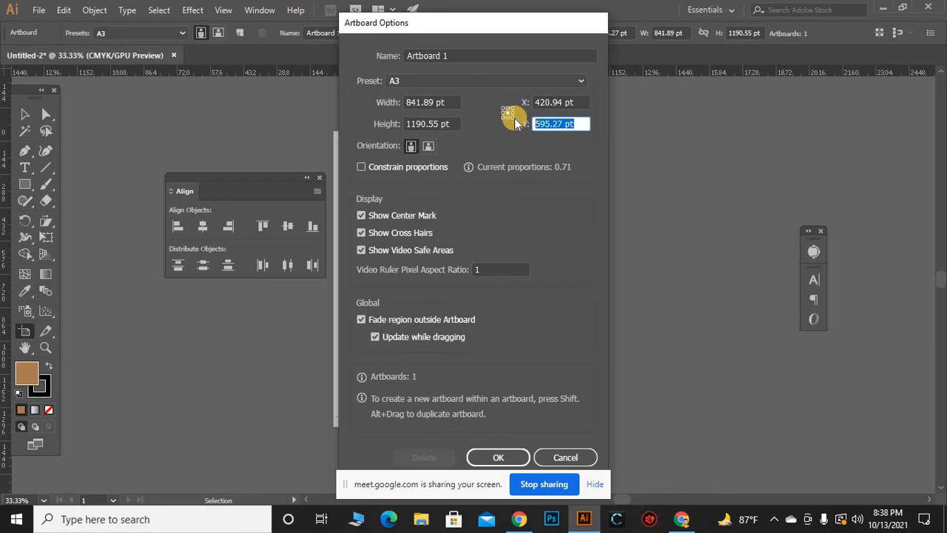
pyautogui.click(360, 168)
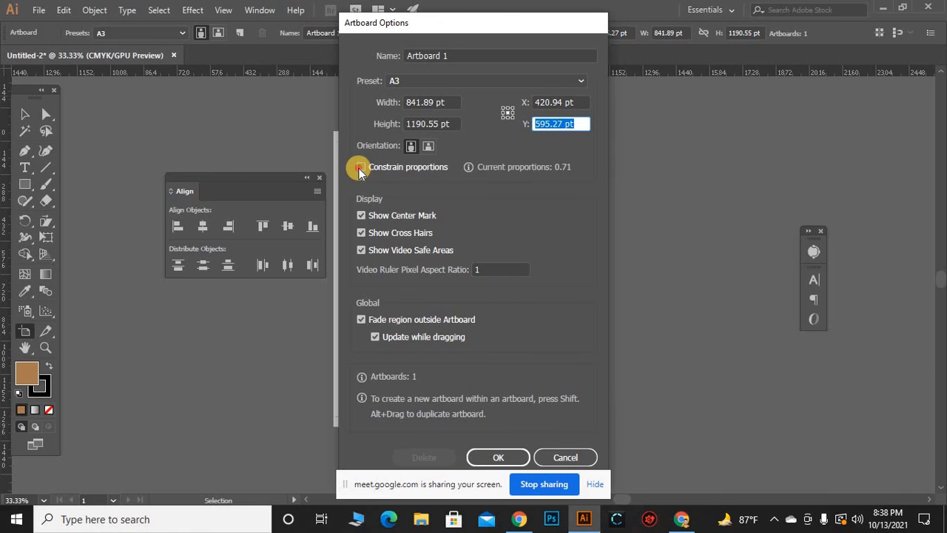
pyautogui.click(360, 170)
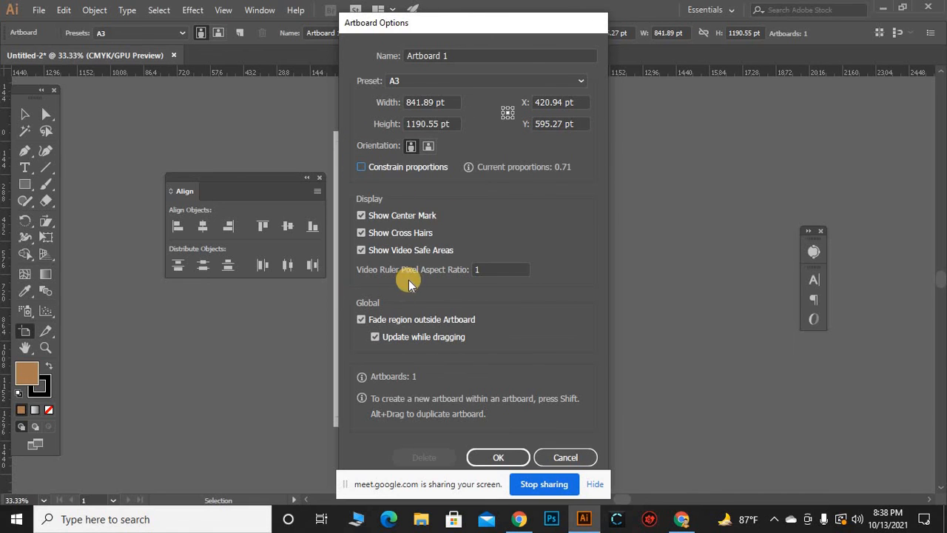
pyautogui.click(494, 264)
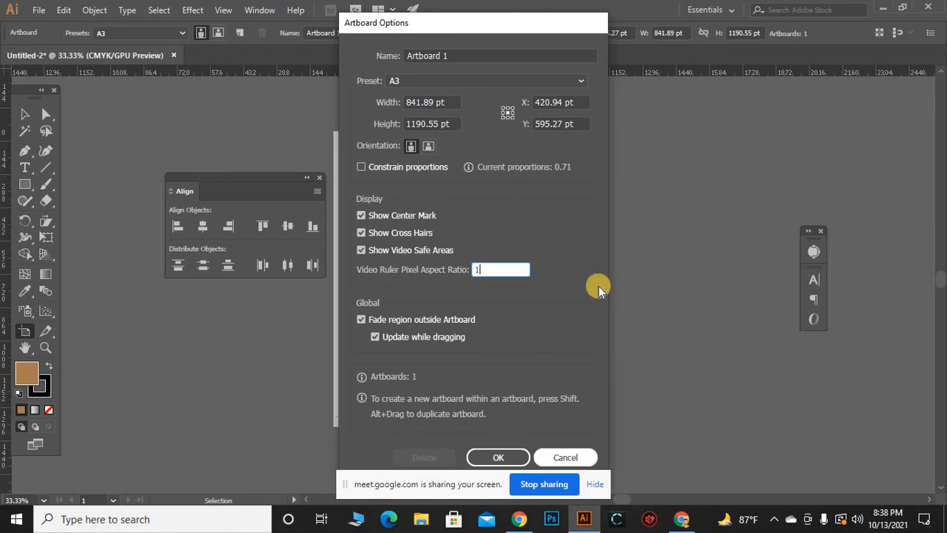
pyautogui.click(563, 458)
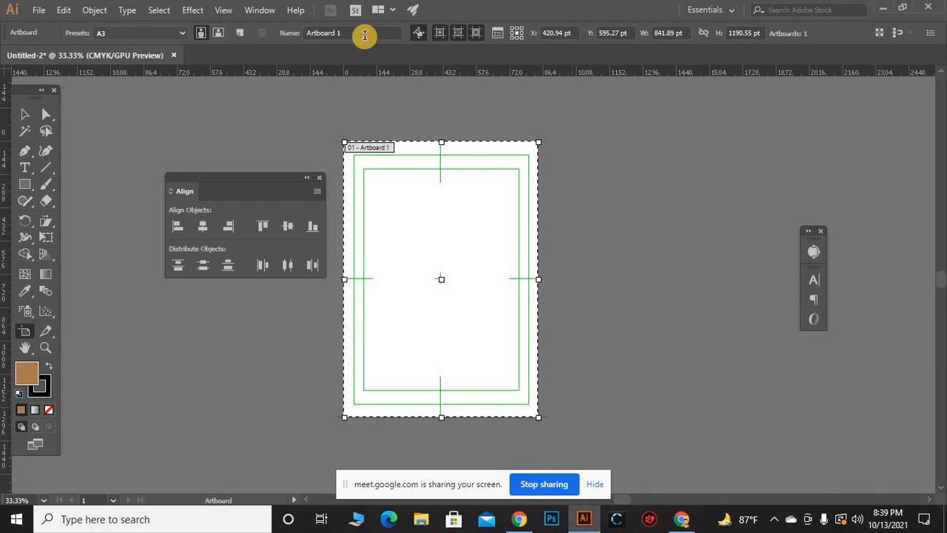
# Try the artboard's portrait and landscape orientations and leave it set to landscape
pyautogui.click(220, 36)
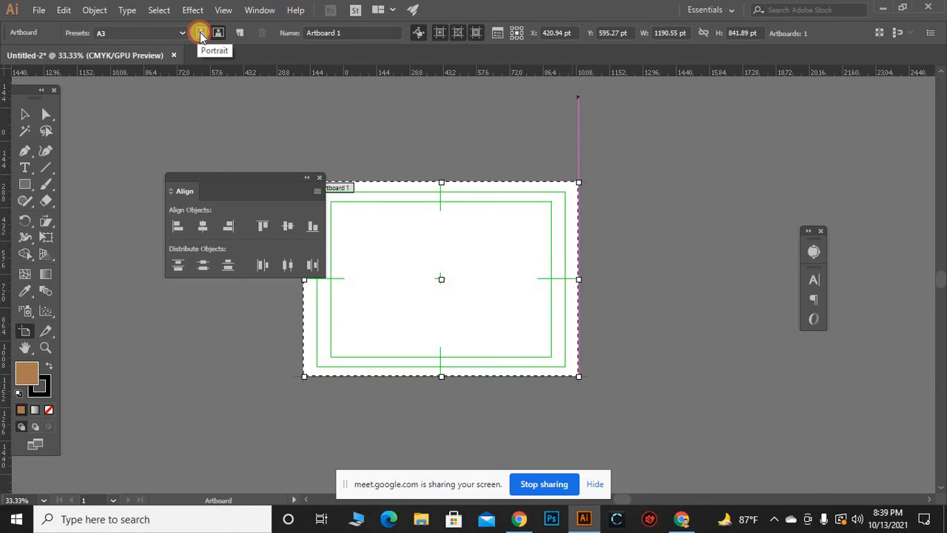
pyautogui.click(201, 34)
pyautogui.click(220, 35)
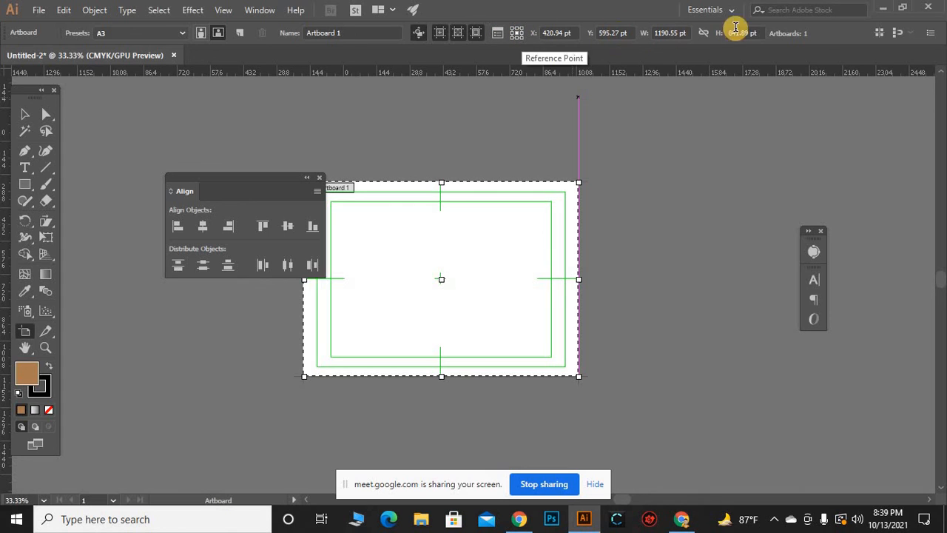
# Align the artboard to the pixel grid and turn on pixel-grid alignment for created and transformed art
pyautogui.click(881, 34)
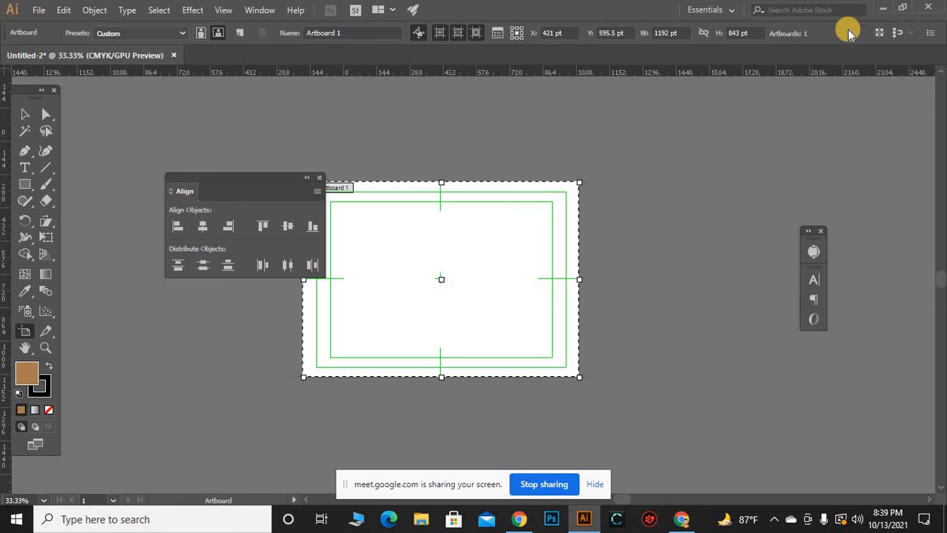
pyautogui.click(899, 35)
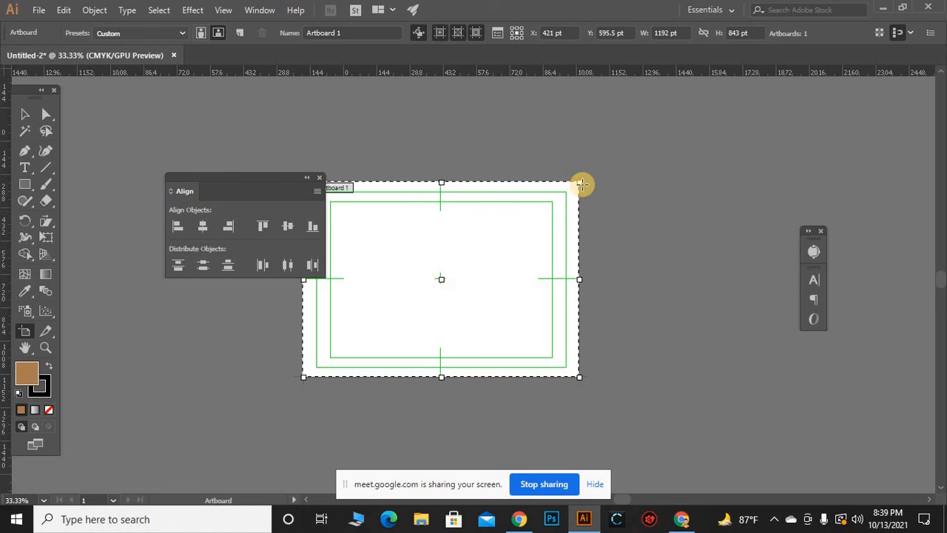
# Shrink the artboard from its upper-right corner to about 980 × 632 pt and close the Align panel
pyautogui.moveTo(581, 183); pyautogui.dragTo(530, 231)
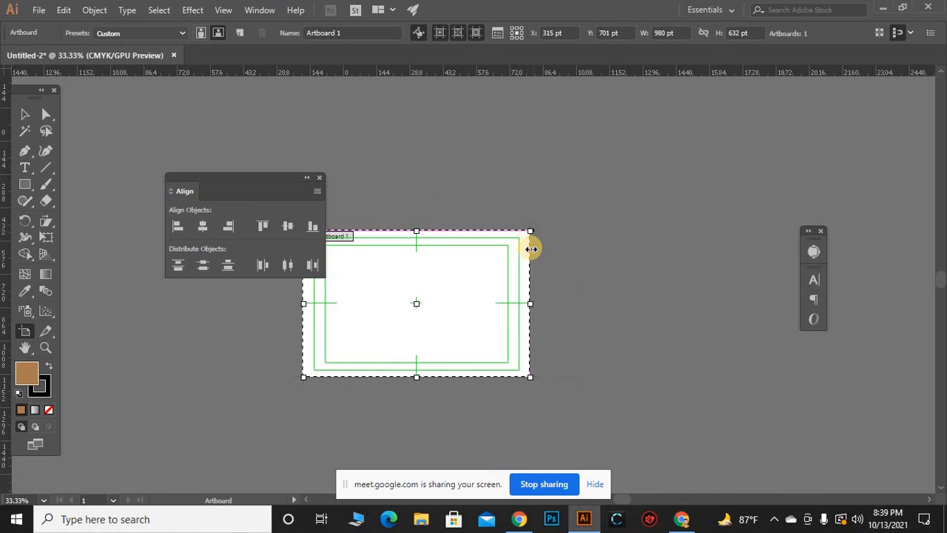
pyautogui.hotkey('ctrl', '+')
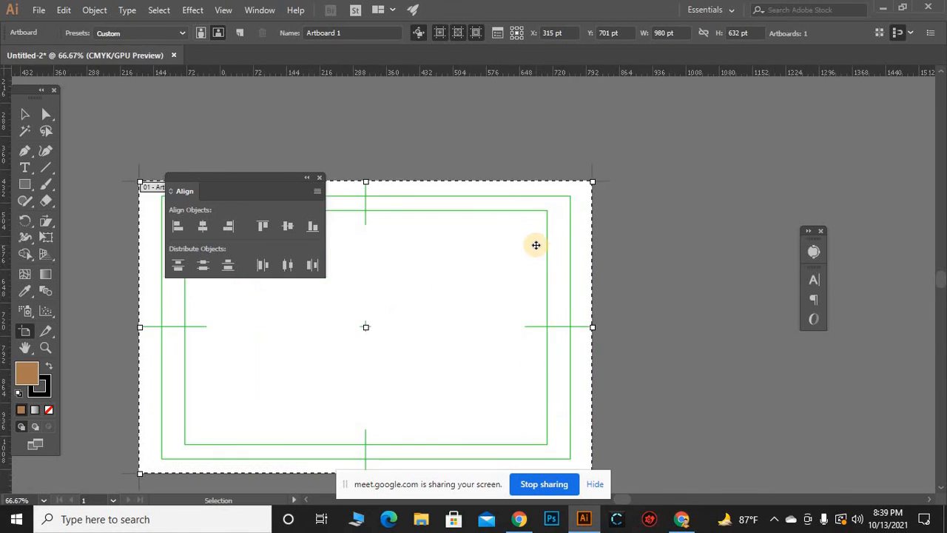
pyautogui.click(322, 178)
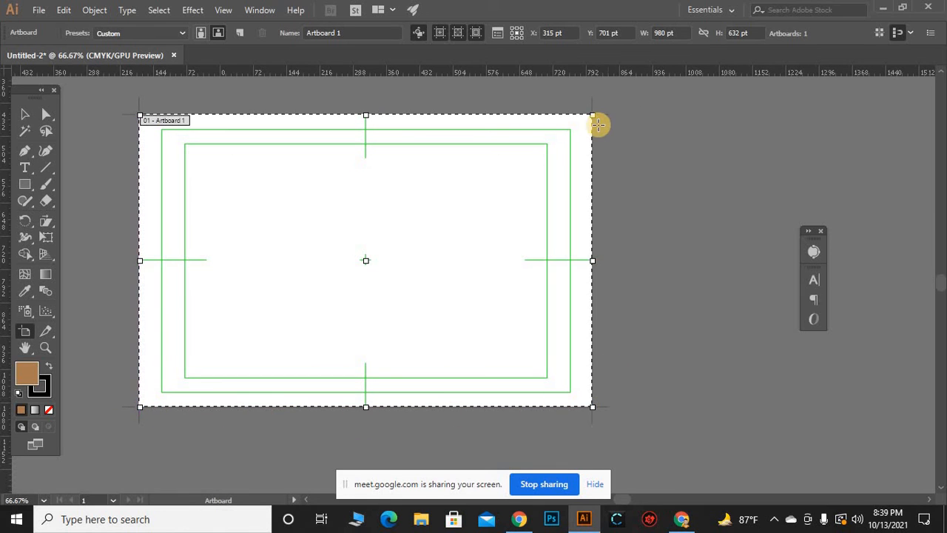
# Enlarge the artboard from its upper-right corner to about 1063 × 698 pt and leave artboard editing for the Selection tool
pyautogui.moveTo(594, 117); pyautogui.dragTo(629, 85)
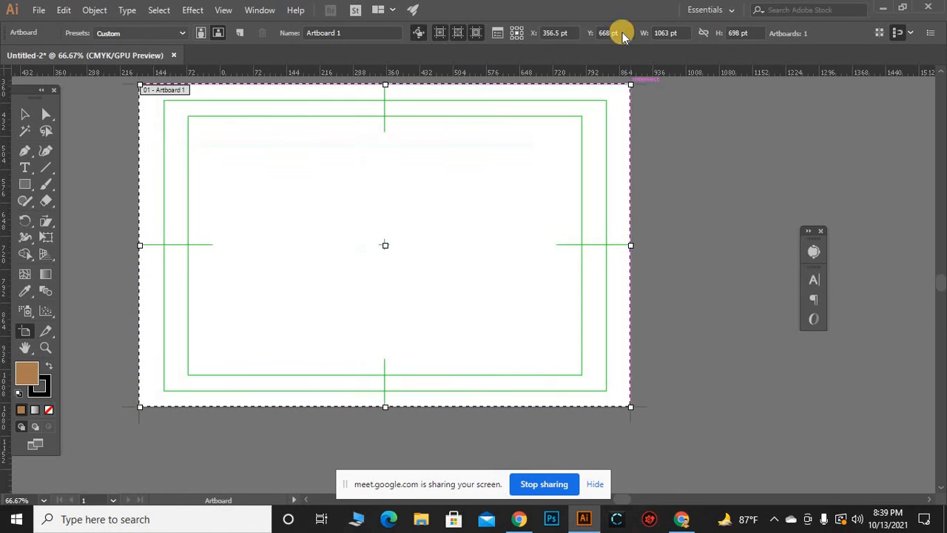
pyautogui.click(25, 113)
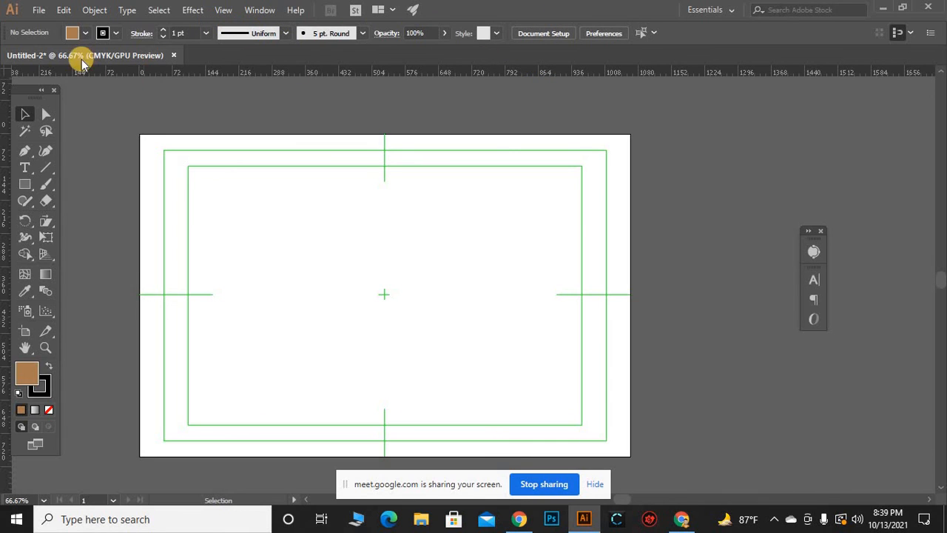
pyautogui.click(931, 33)
pyautogui.click(696, 132)
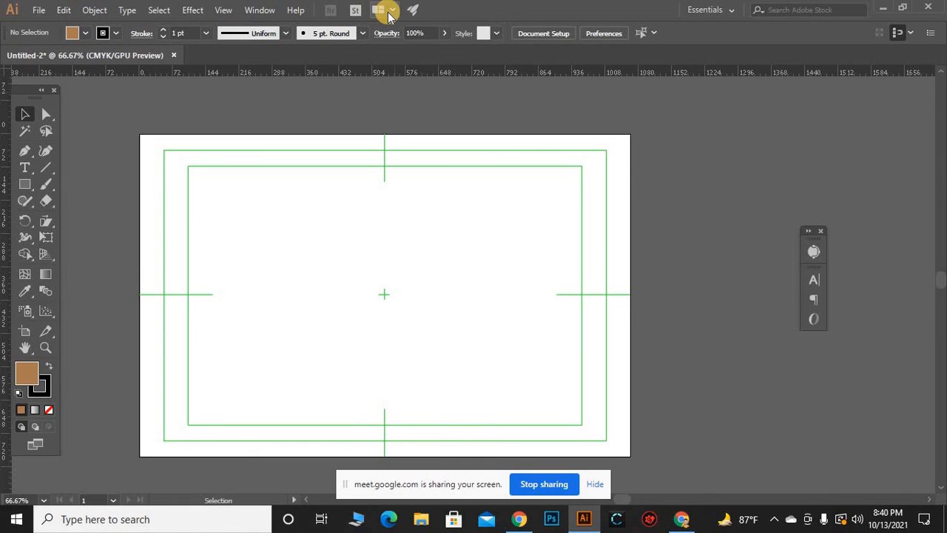
pyautogui.click(376, 14)
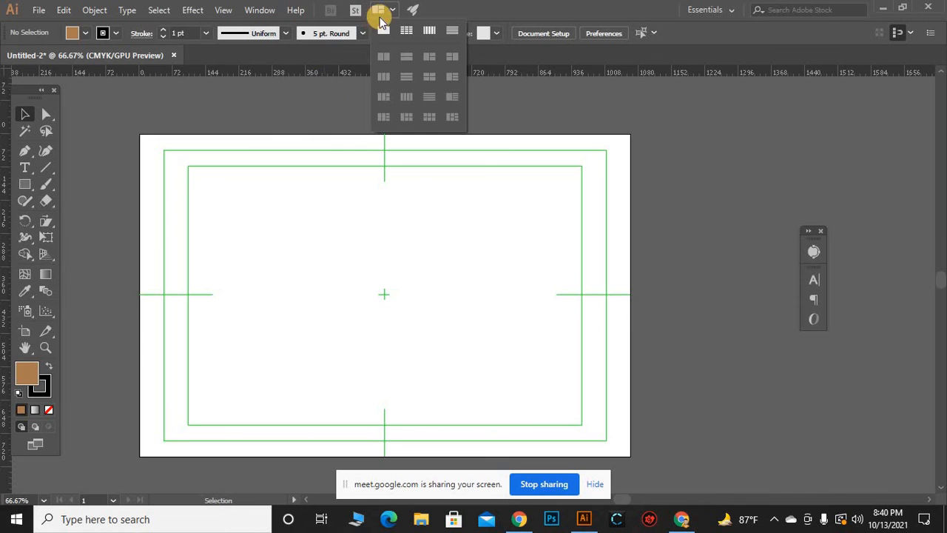
pyautogui.click(378, 14)
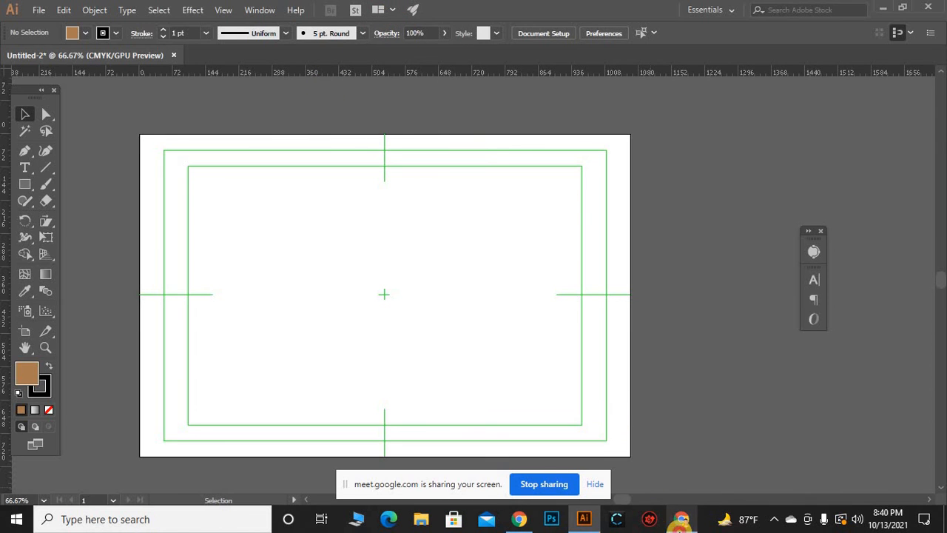
# Switch to the Google Meet call in Chrome to check the participants and return to the Illustrator document
pyautogui.click(748, 418)
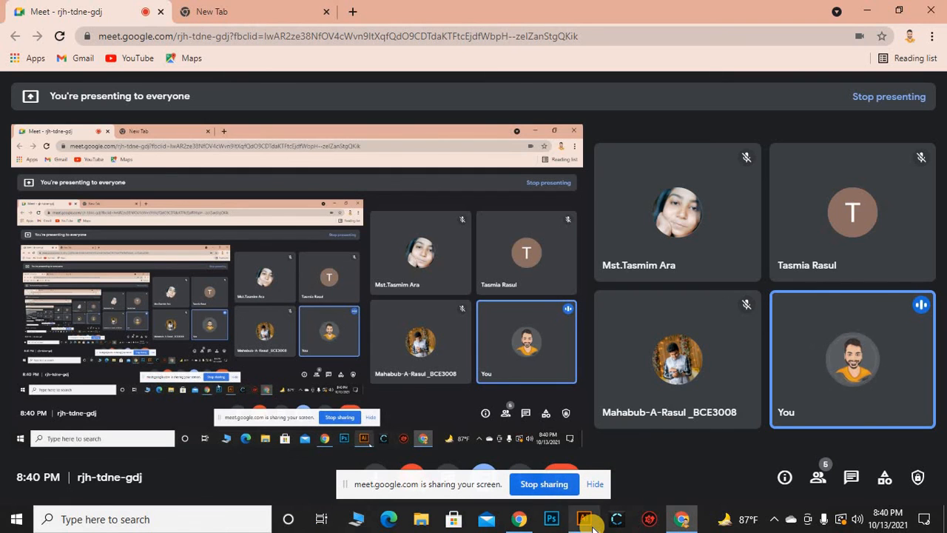
pyautogui.moveTo(592, 527)
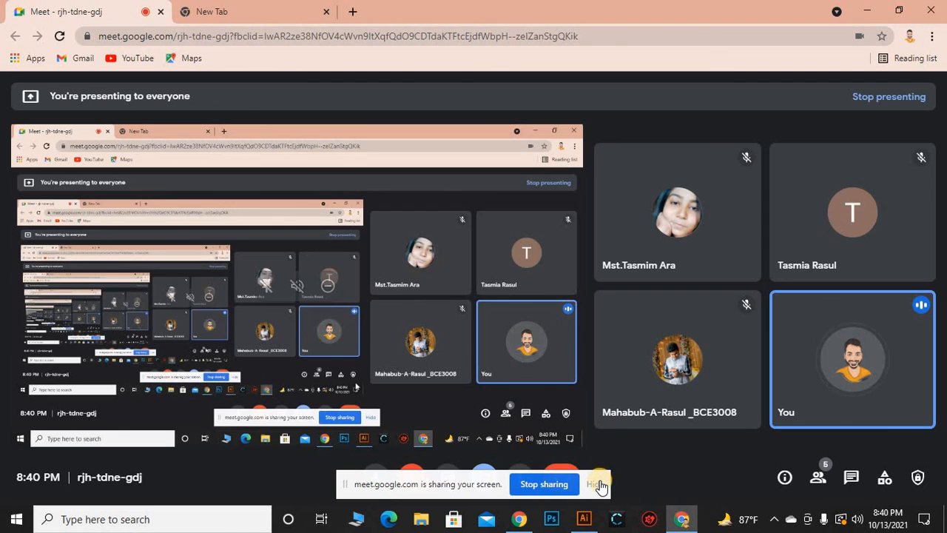
pyautogui.click(585, 519)
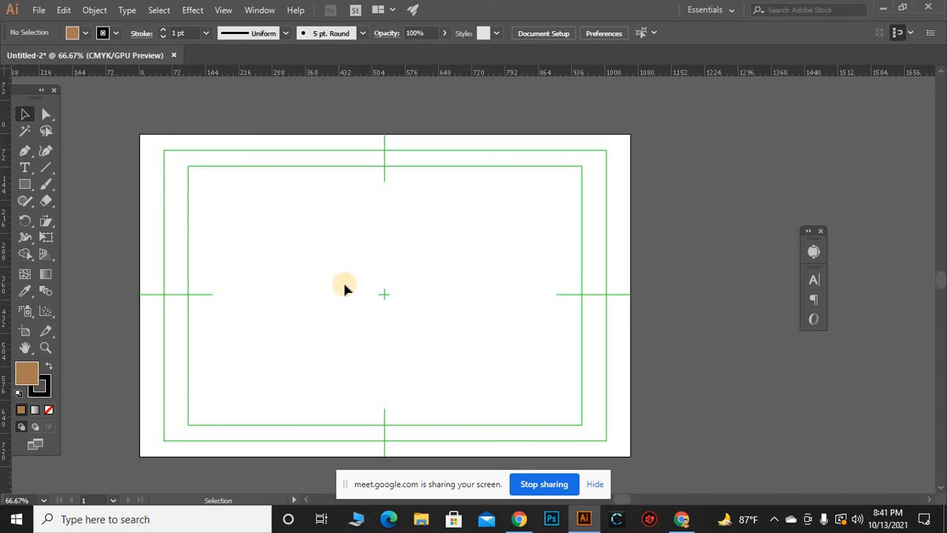
# Add a vertical ruler guide just inside the artboard's left edge, outside the green safe-area frames
pyautogui.moveTo(682, 518)
pyautogui.moveTo(6, 317); pyautogui.dragTo(152, 318)
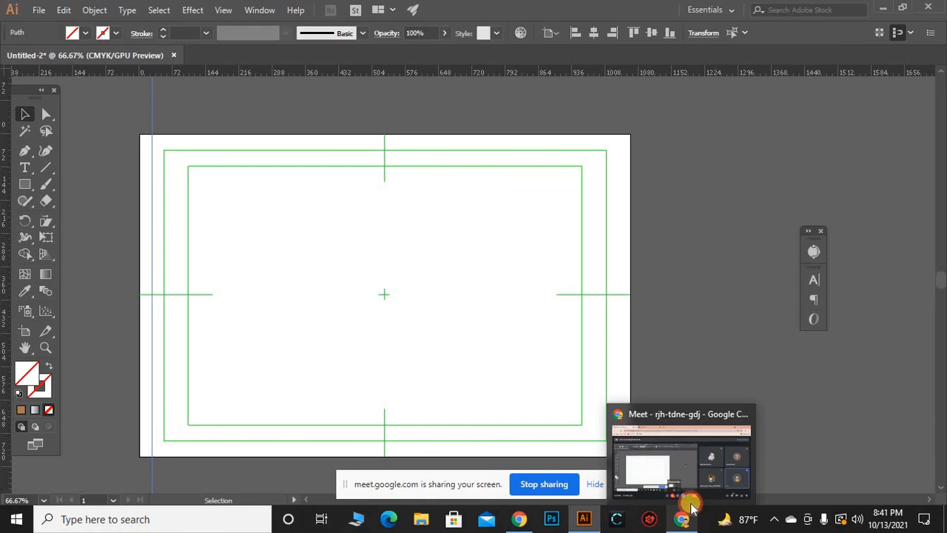
# Switch from Illustrator to the Google Meet call in Chrome to check on the participants
pyautogui.click(683, 473)
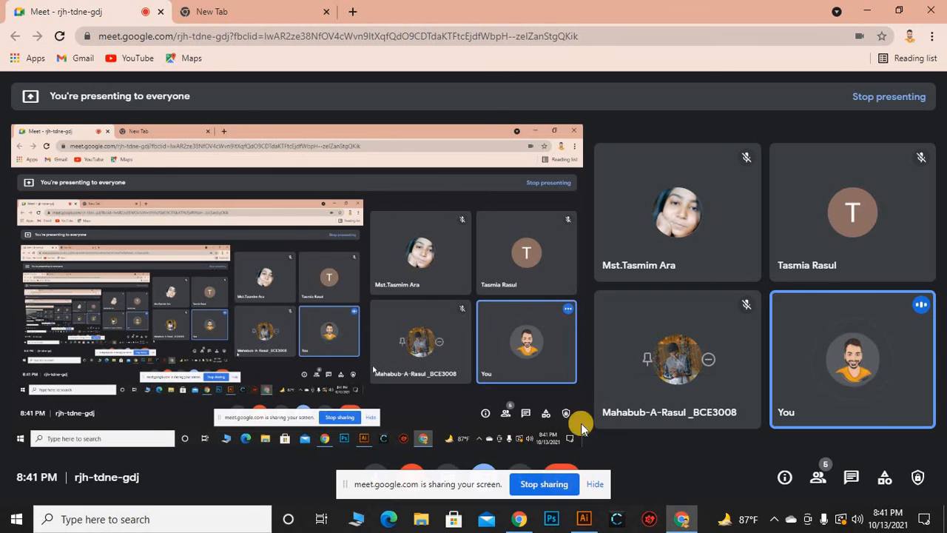
pyautogui.moveTo(592, 522)
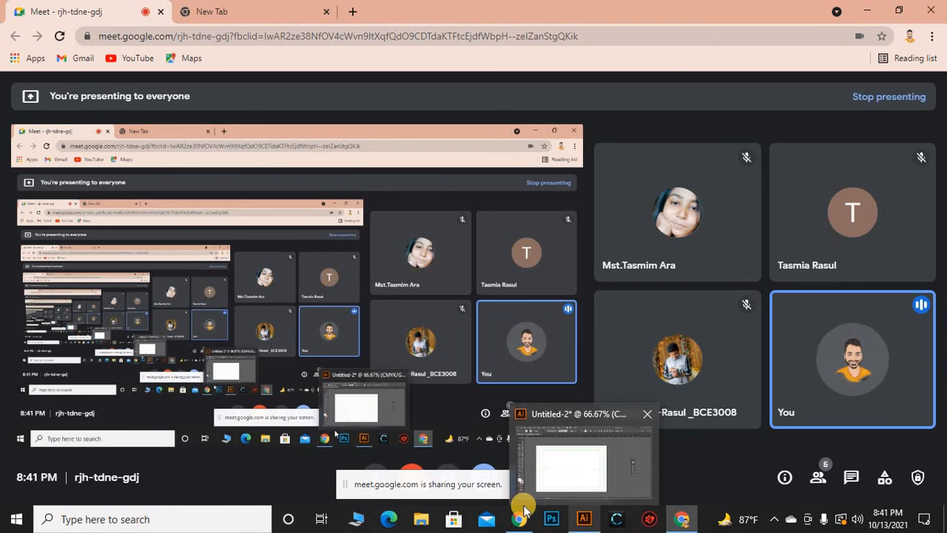